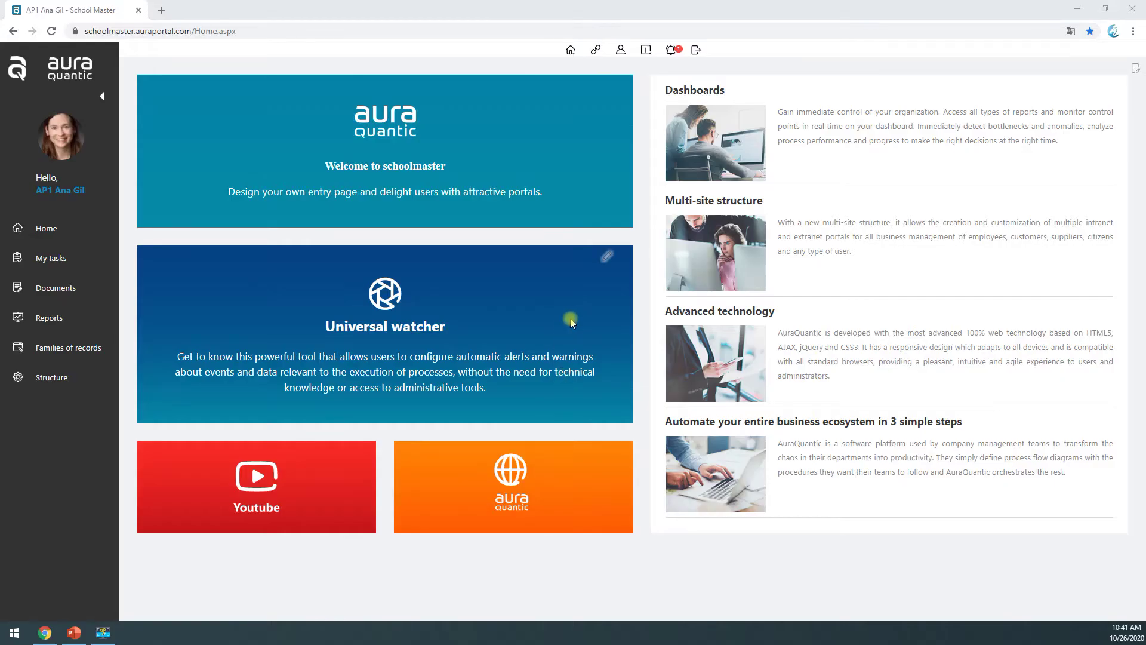
Step: Open the DEMO page from the content management pages in the portal structure
click(81, 388)
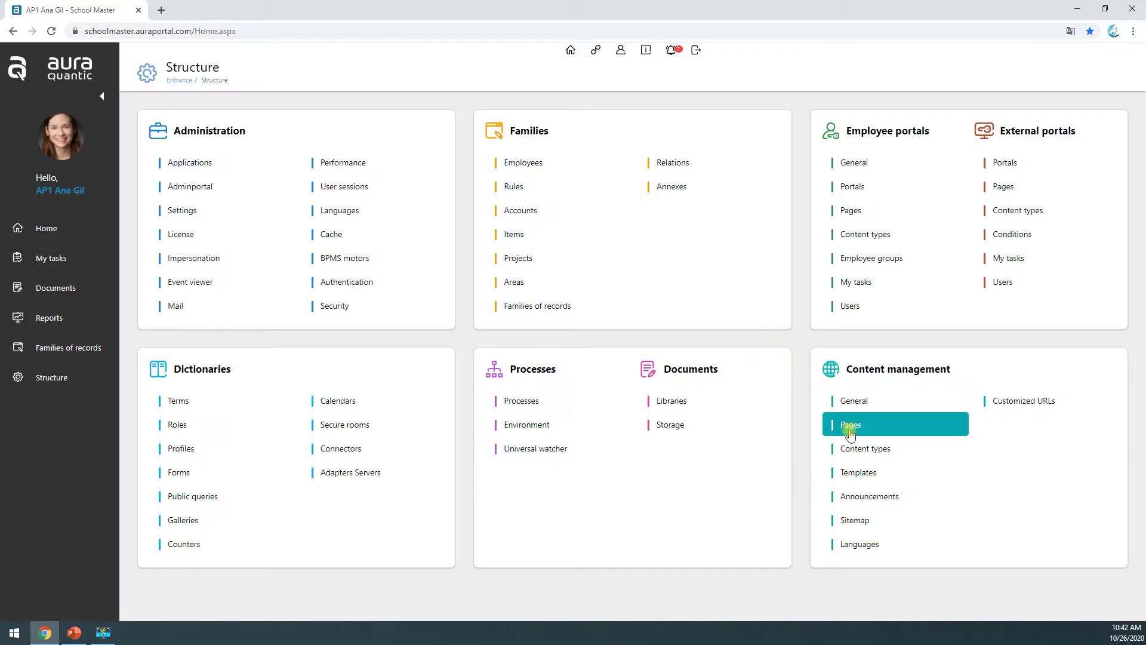
click(850, 429)
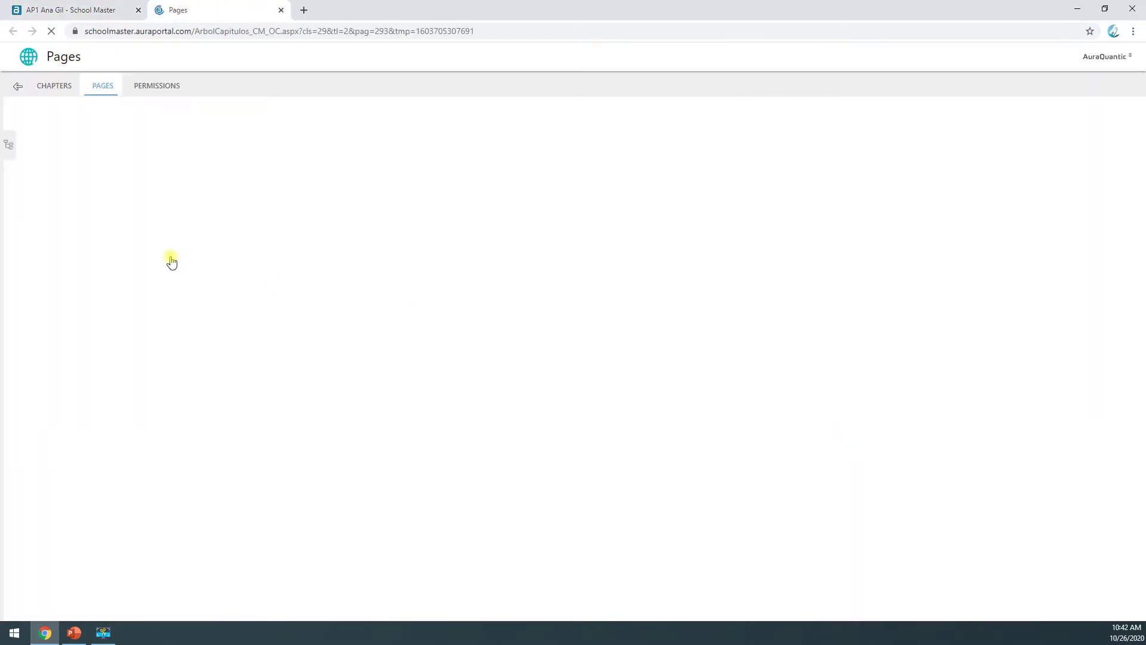
click(21, 377)
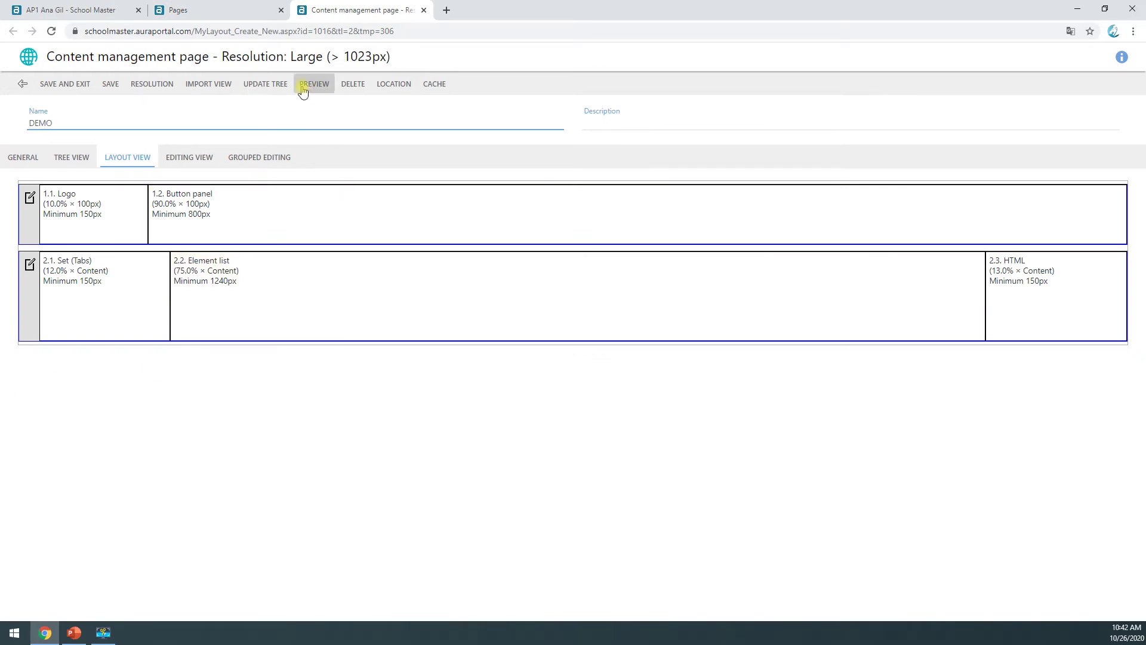
Step: Preview the DEMO page and try opening the UP movie from its element list
click(311, 90)
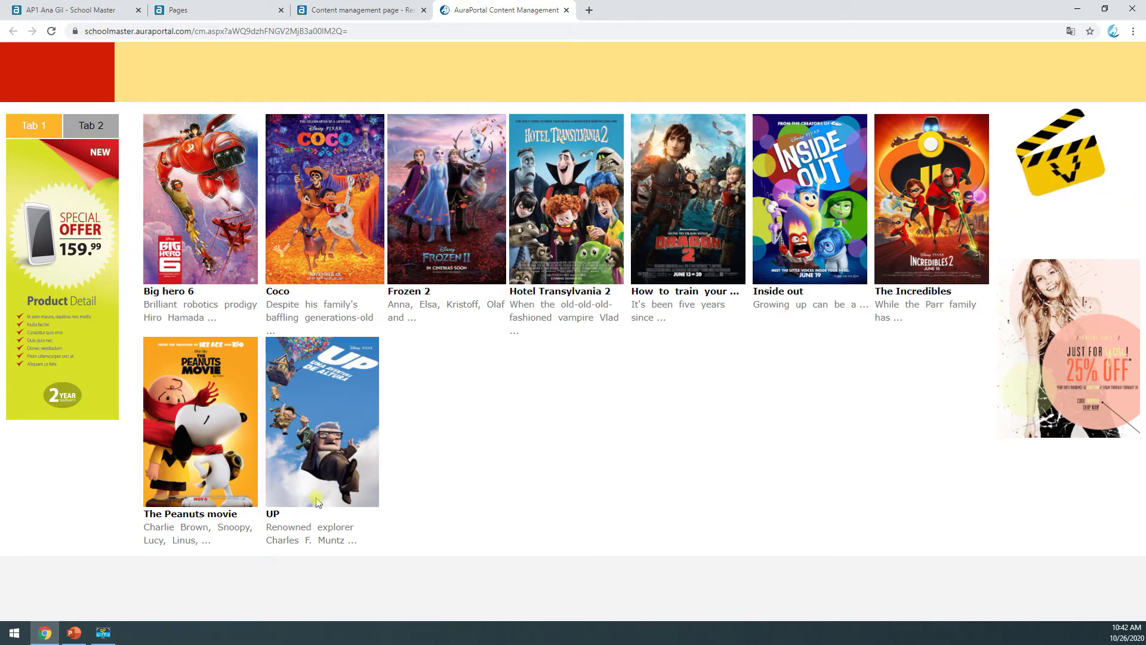
triple_click(283, 528)
click(328, 529)
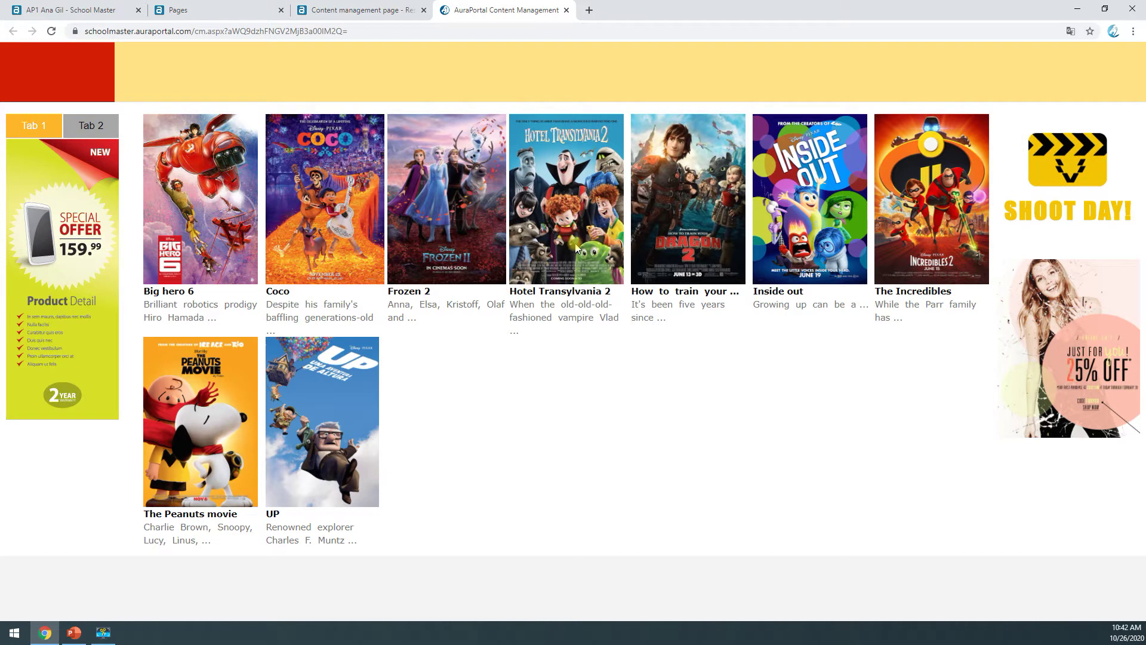
Step: In the Element list space, set the DEMO Elements list's element details to the Movie record form and save both the list and the space
click(386, 10)
click(375, 300)
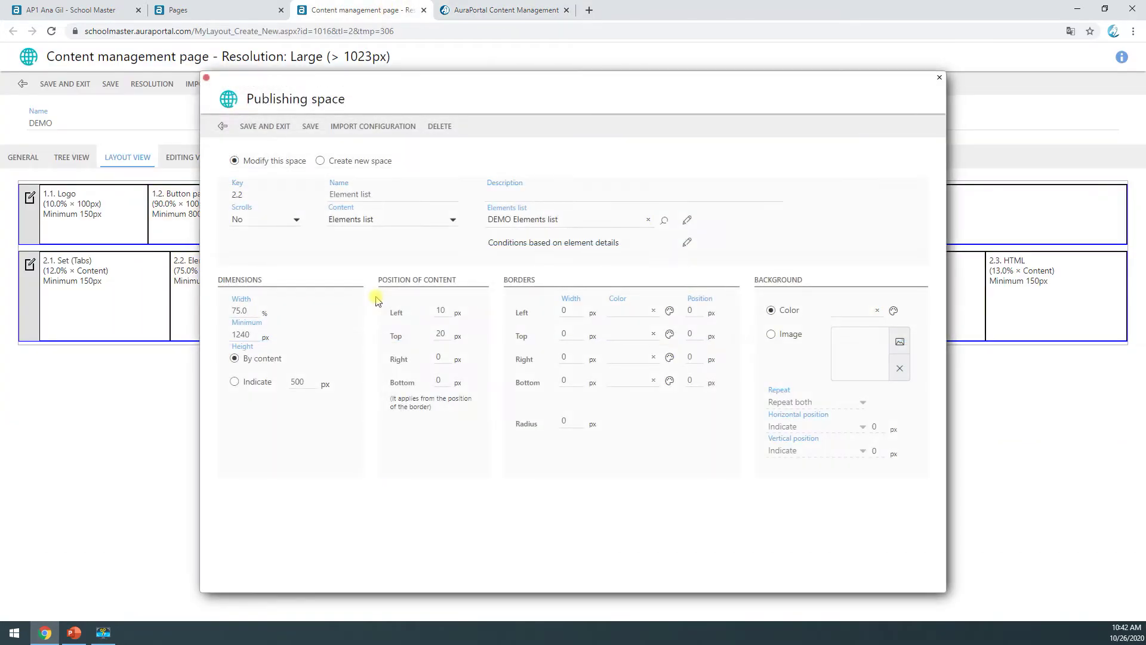
click(688, 221)
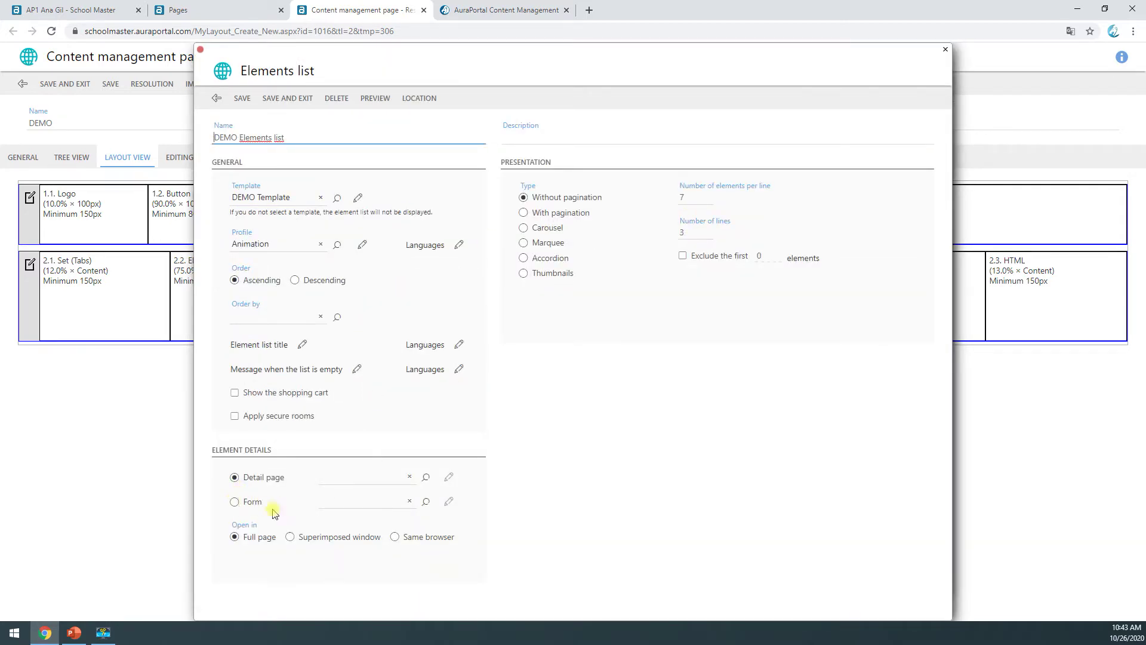
click(235, 503)
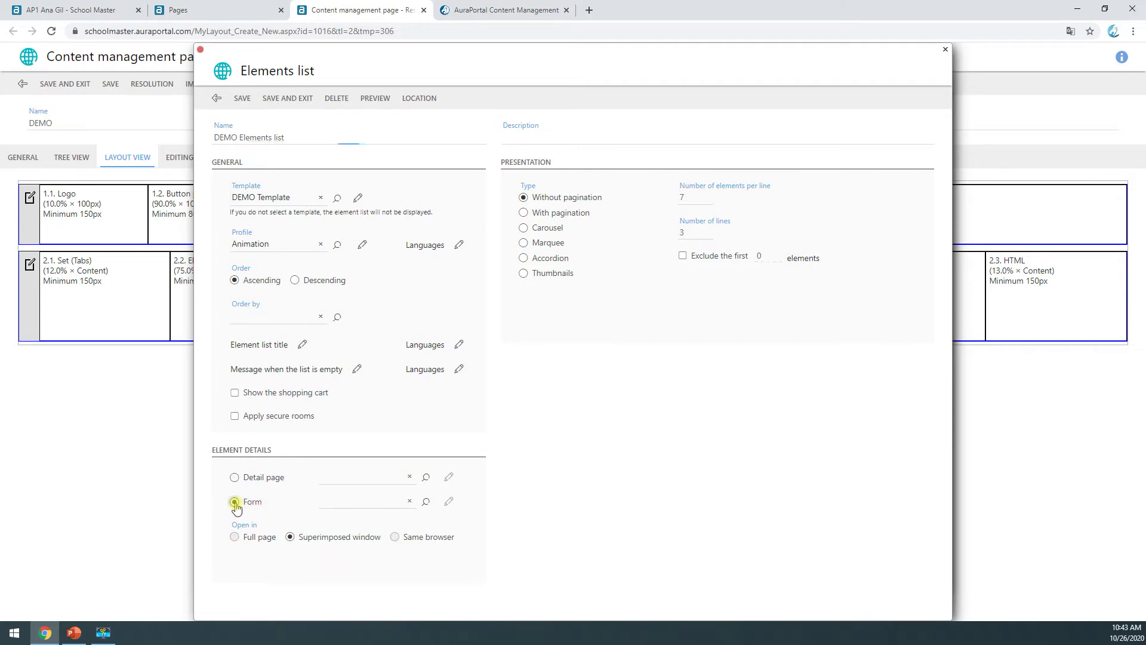
click(424, 503)
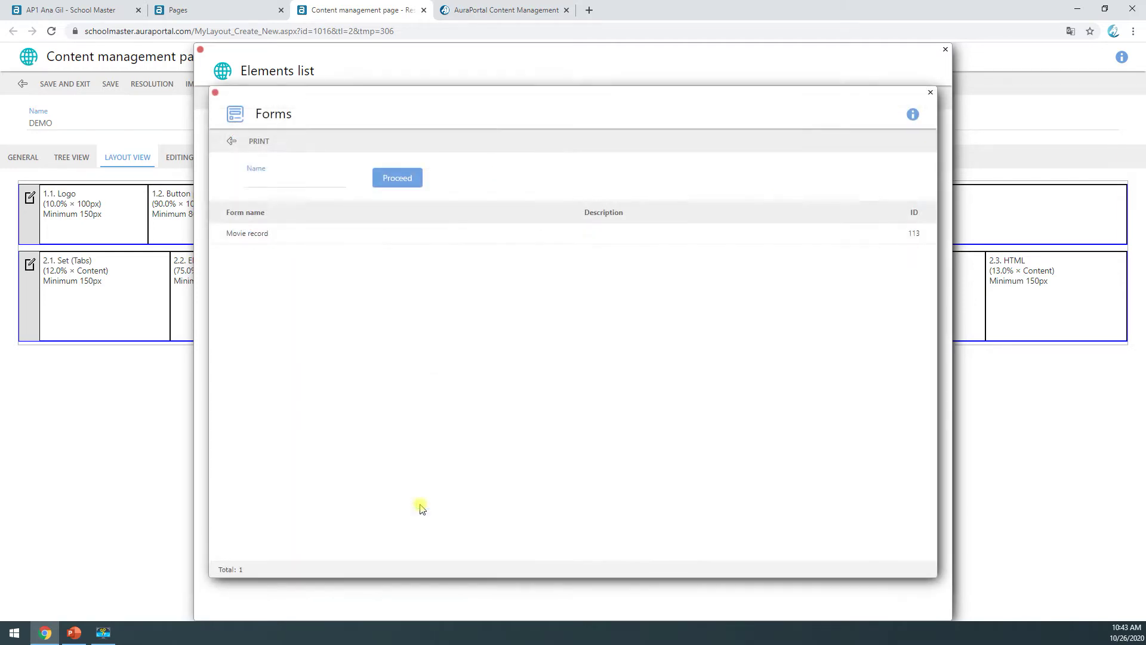
click(269, 234)
click(279, 103)
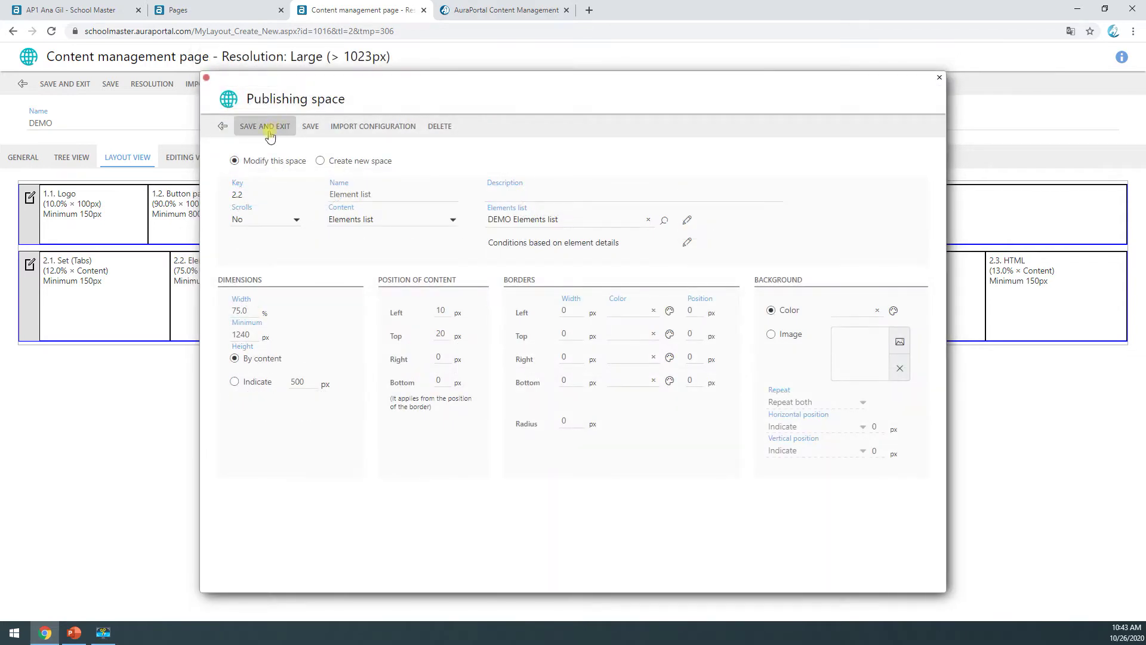
click(270, 127)
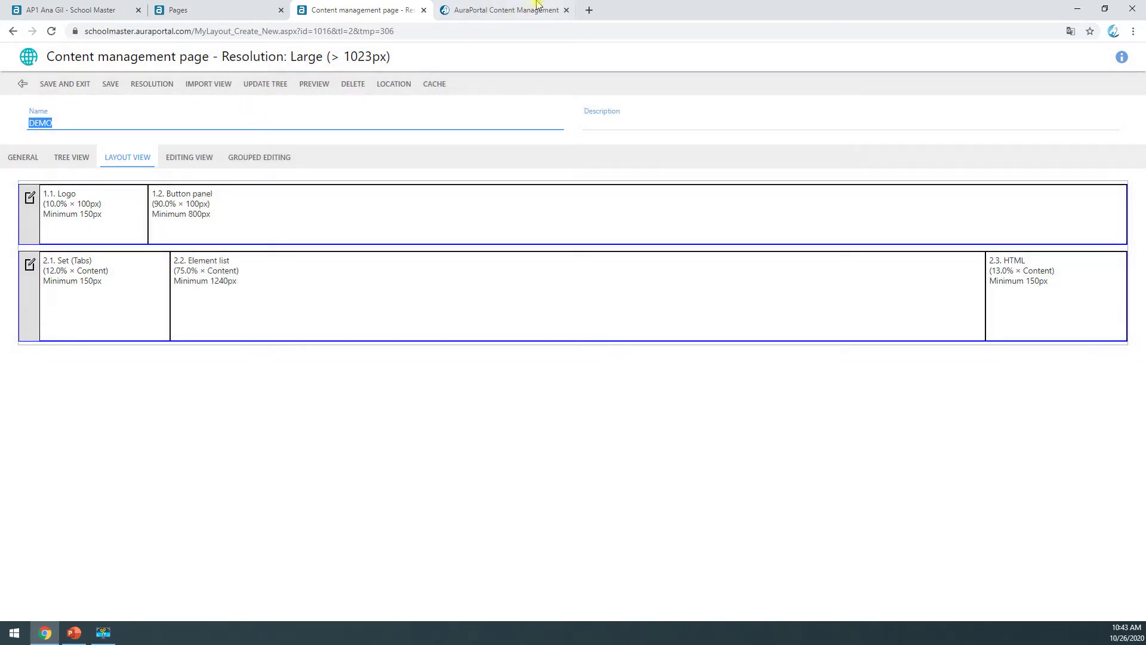
Step: Reload the page preview, open the Hotel Transylvania 2 element, look through its form, and close it
click(521, 11)
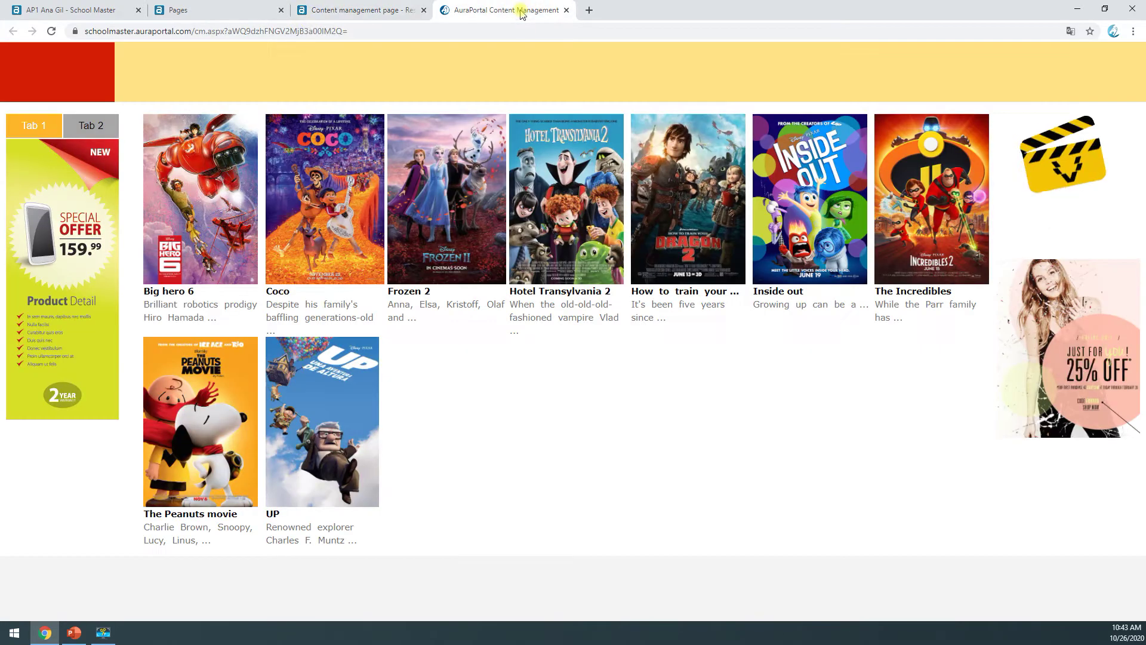
click(52, 32)
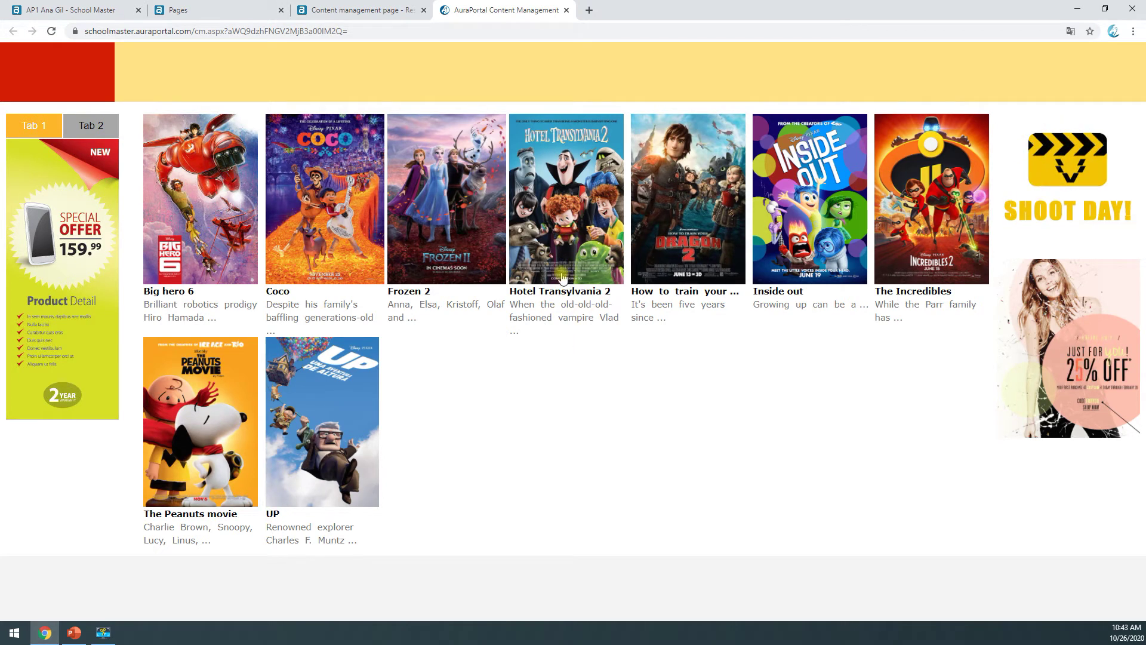
click(567, 235)
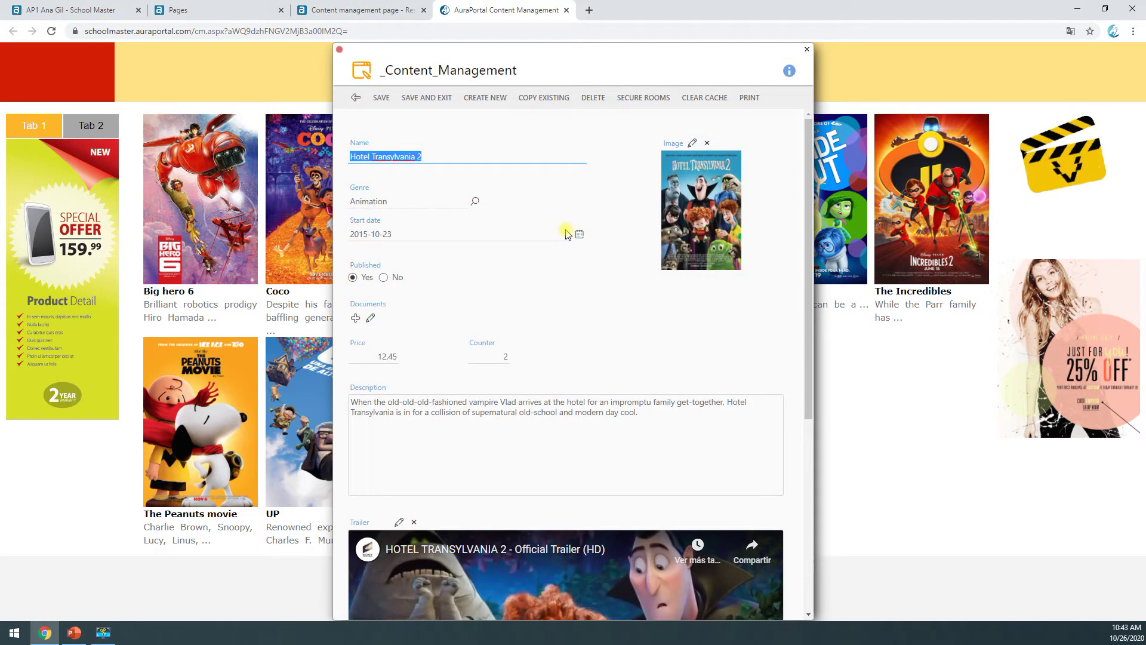
scroll(528, 352, down, 5)
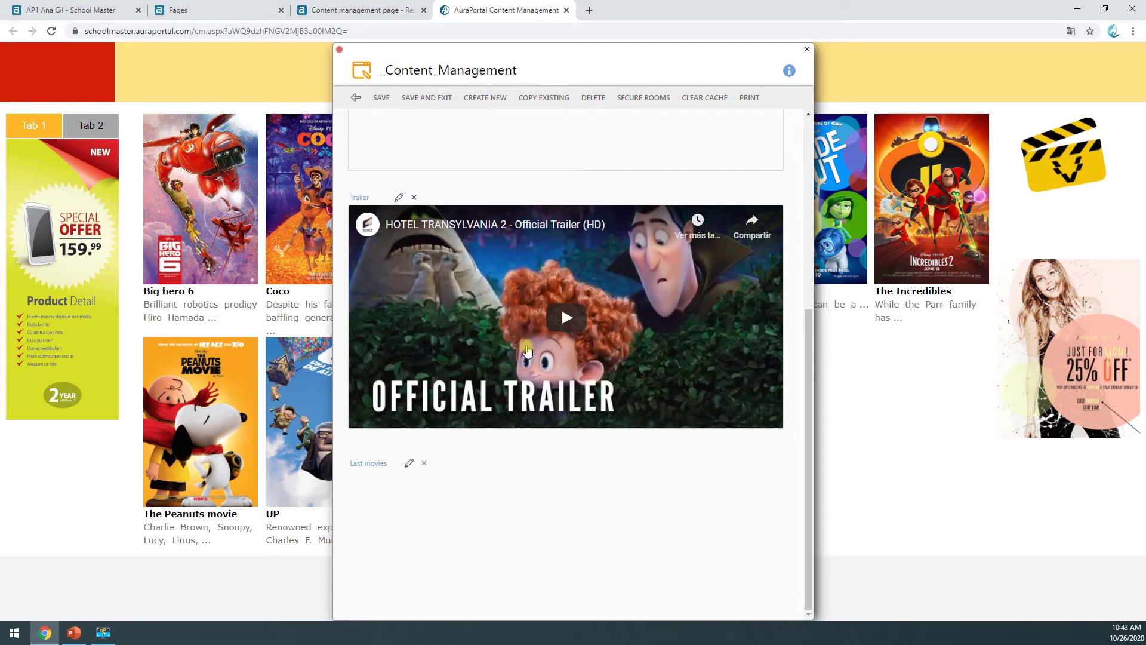
scroll(527, 343, up, 5)
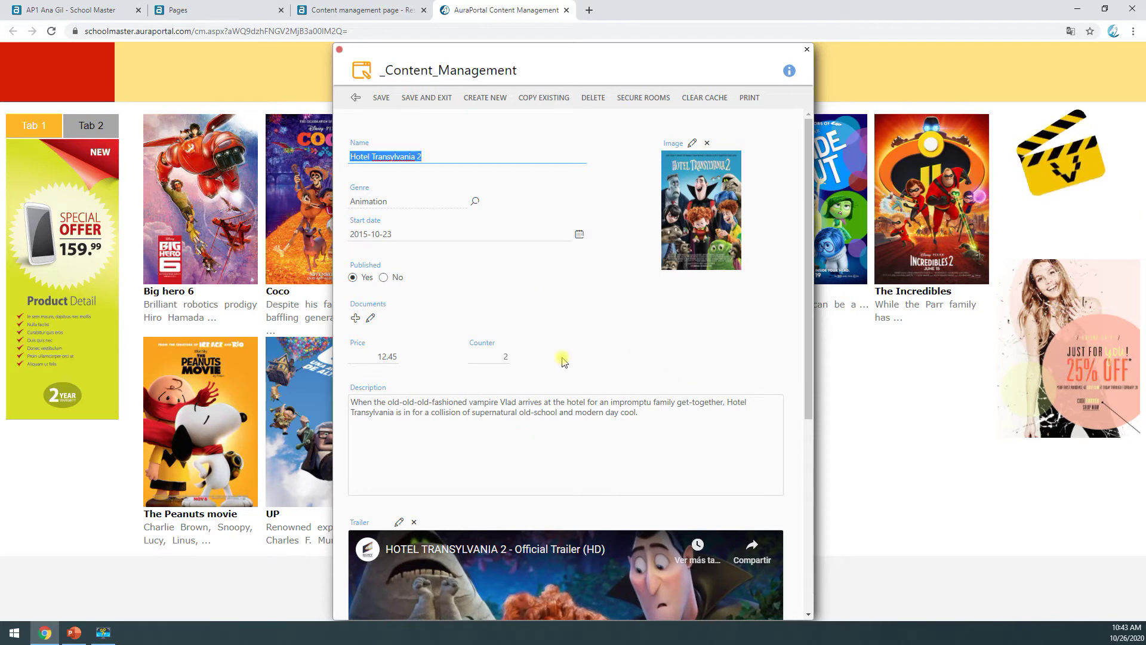
click(807, 50)
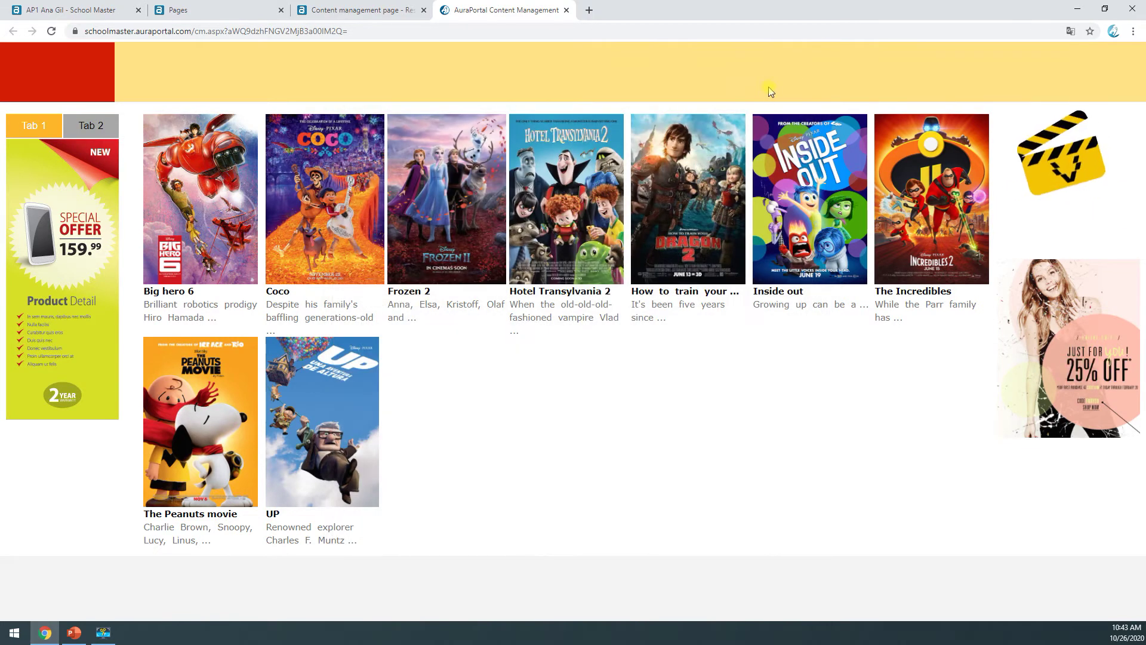
Step: Reopen the DEMO Elements list from the Element list space and review the forms available for its element details
click(346, 10)
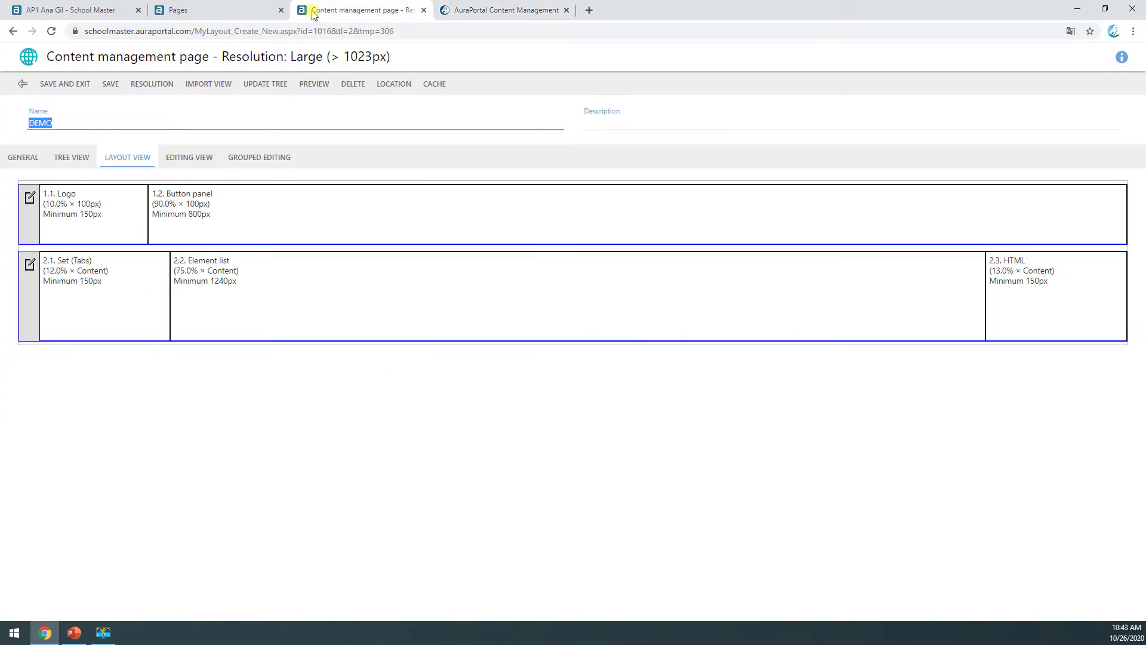
click(383, 302)
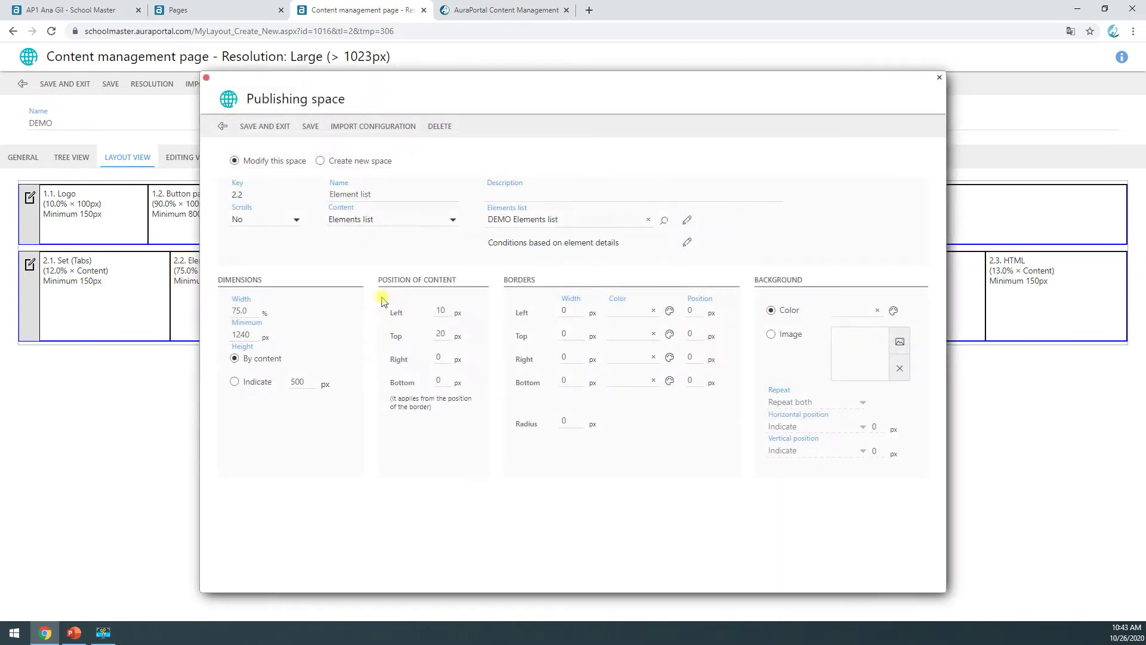
click(687, 221)
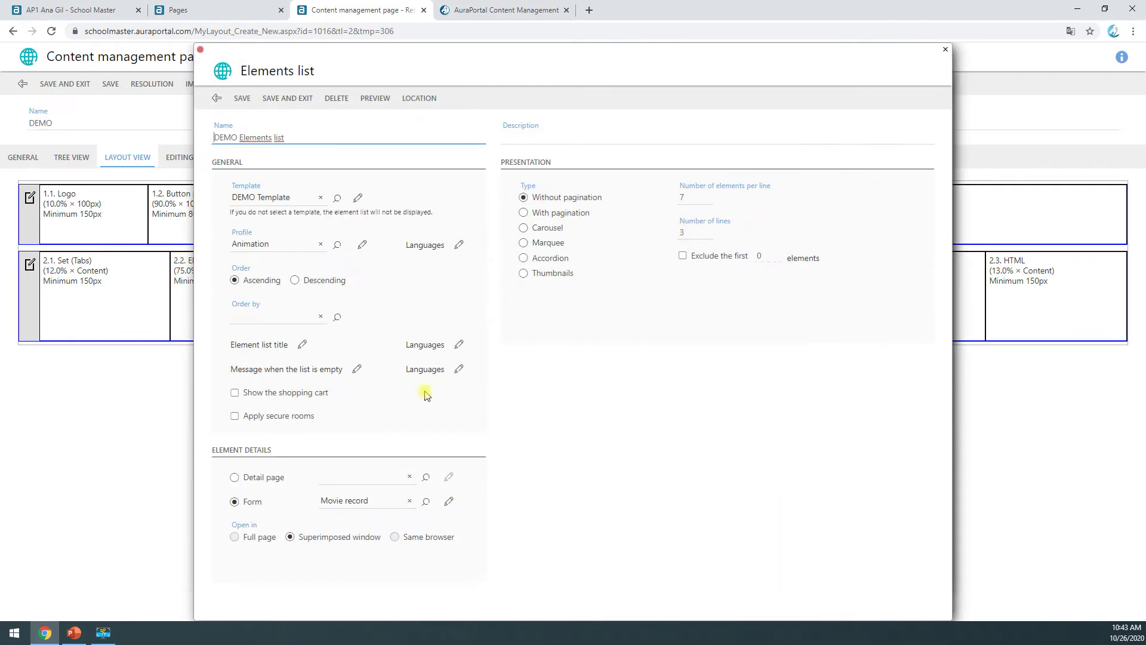
click(427, 503)
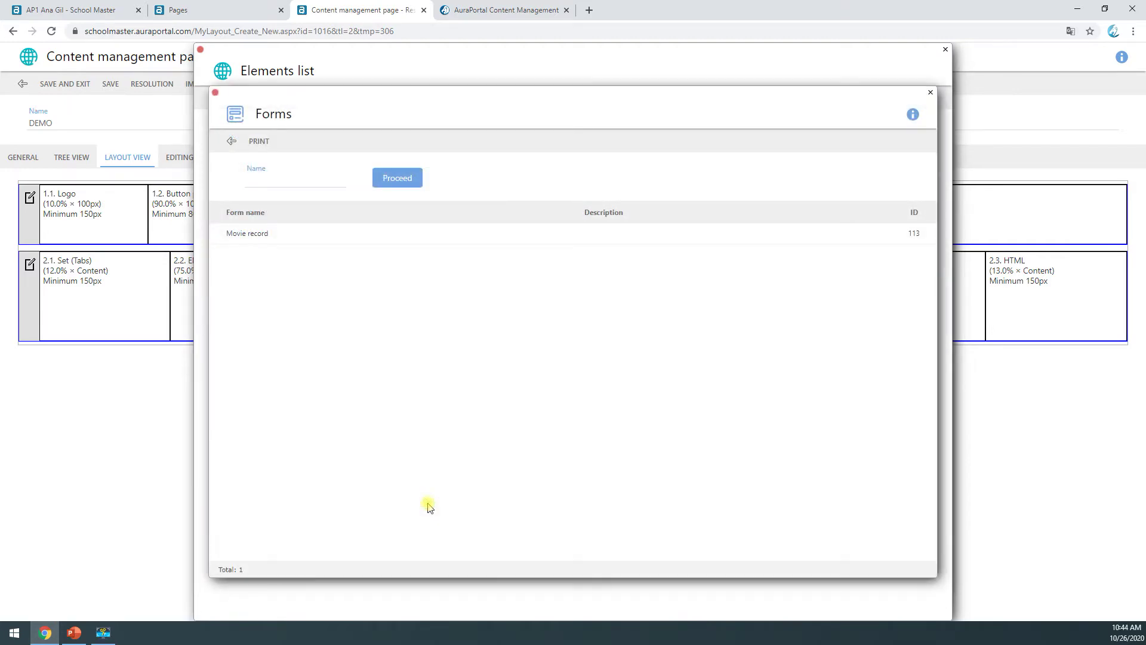
click(257, 237)
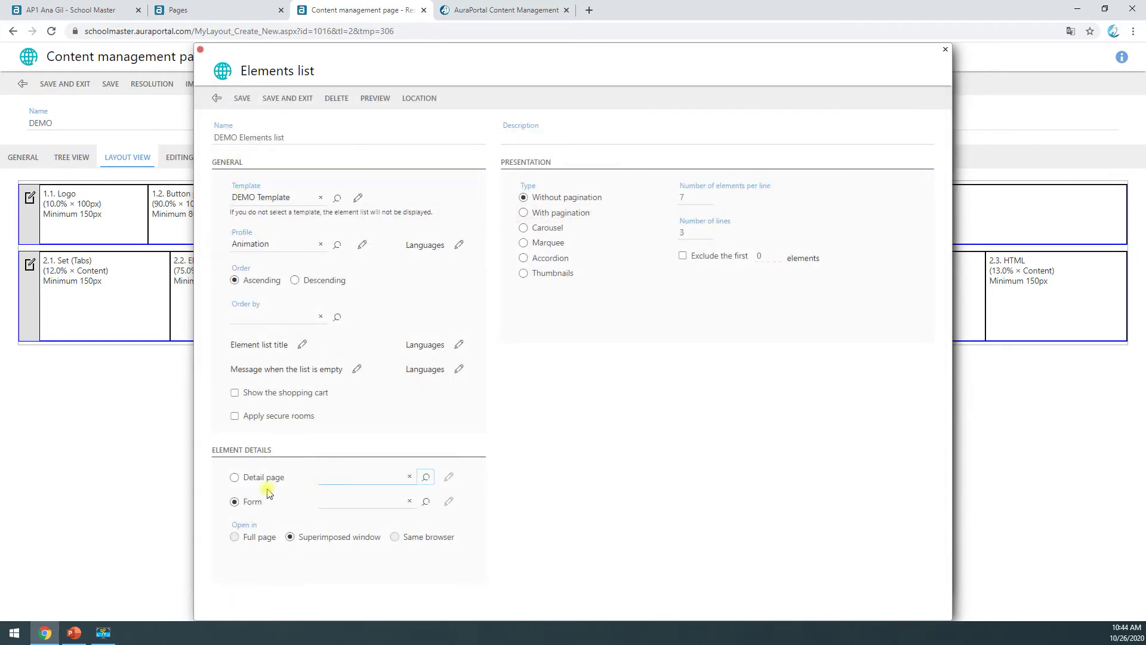
Step: Switch the list's element details to Detail page and view the pages available for it
click(234, 480)
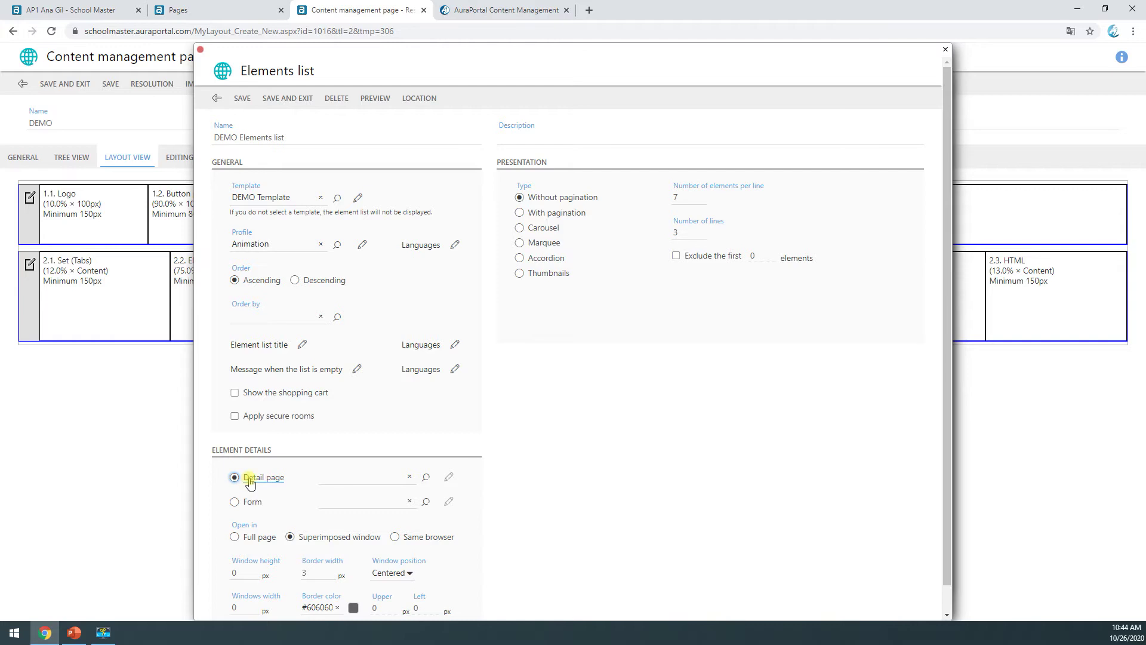
drag(293, 482, 248, 484)
click(428, 477)
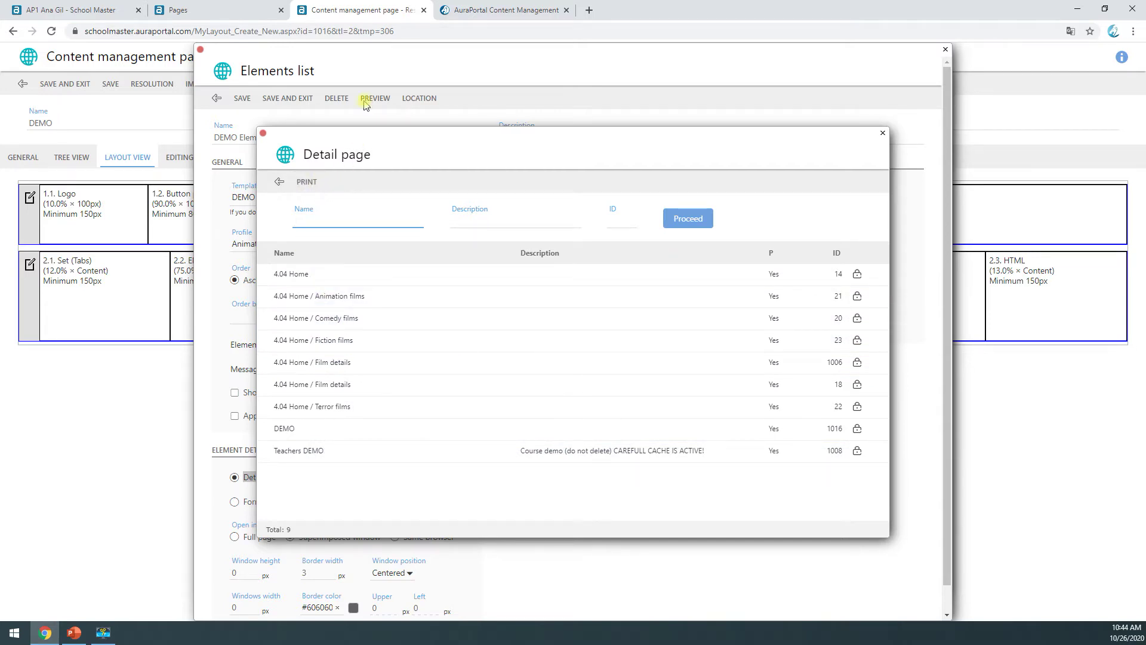
Step: Create a new content management page named DEMO Detail page and continue to its layout
click(191, 11)
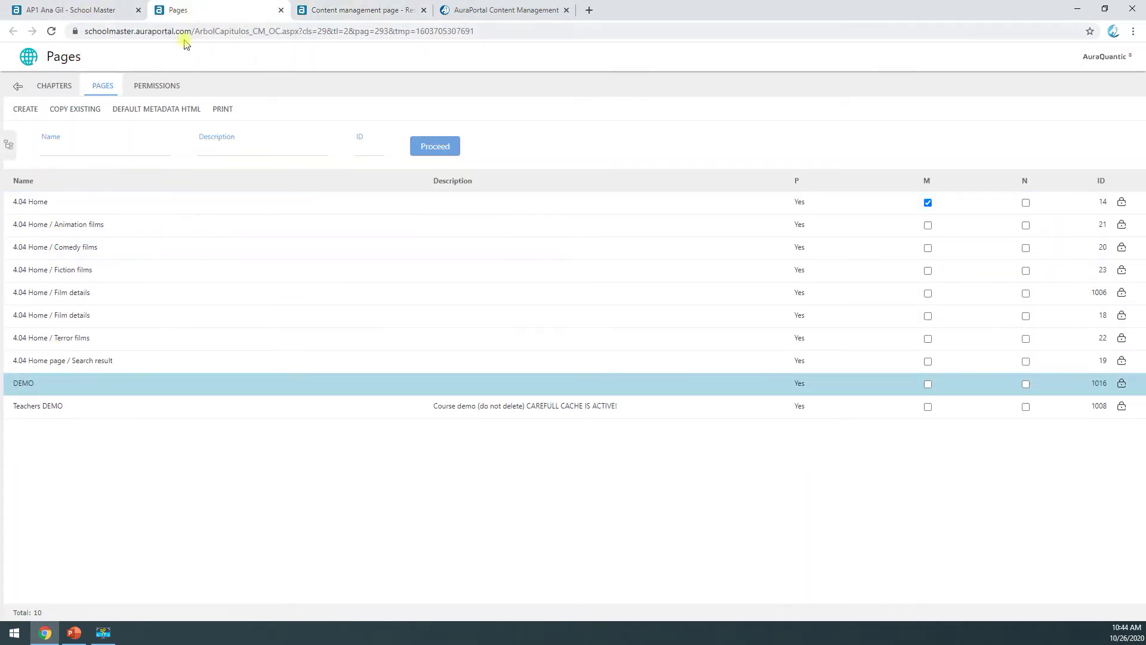
click(281, 10)
click(84, 10)
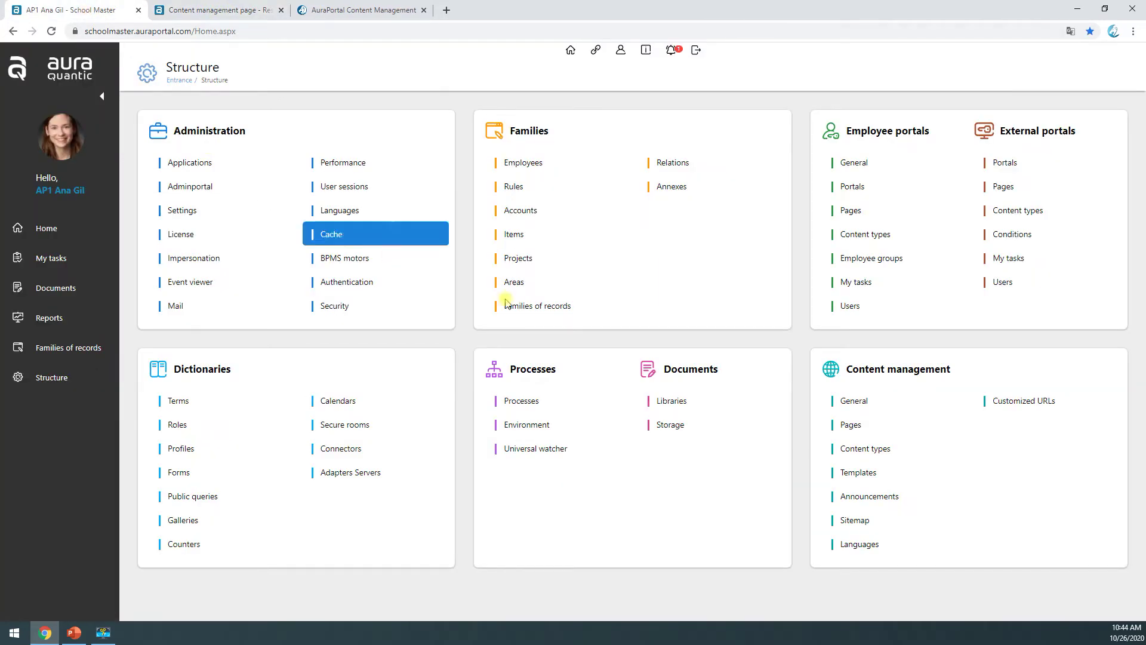
click(852, 426)
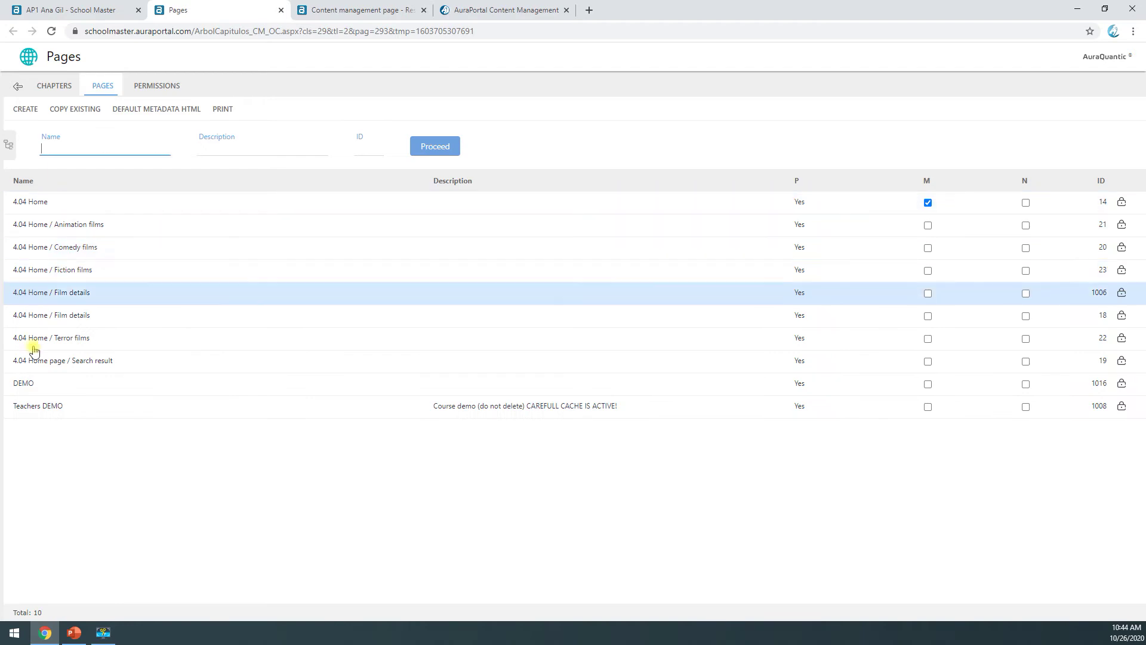
click(31, 112)
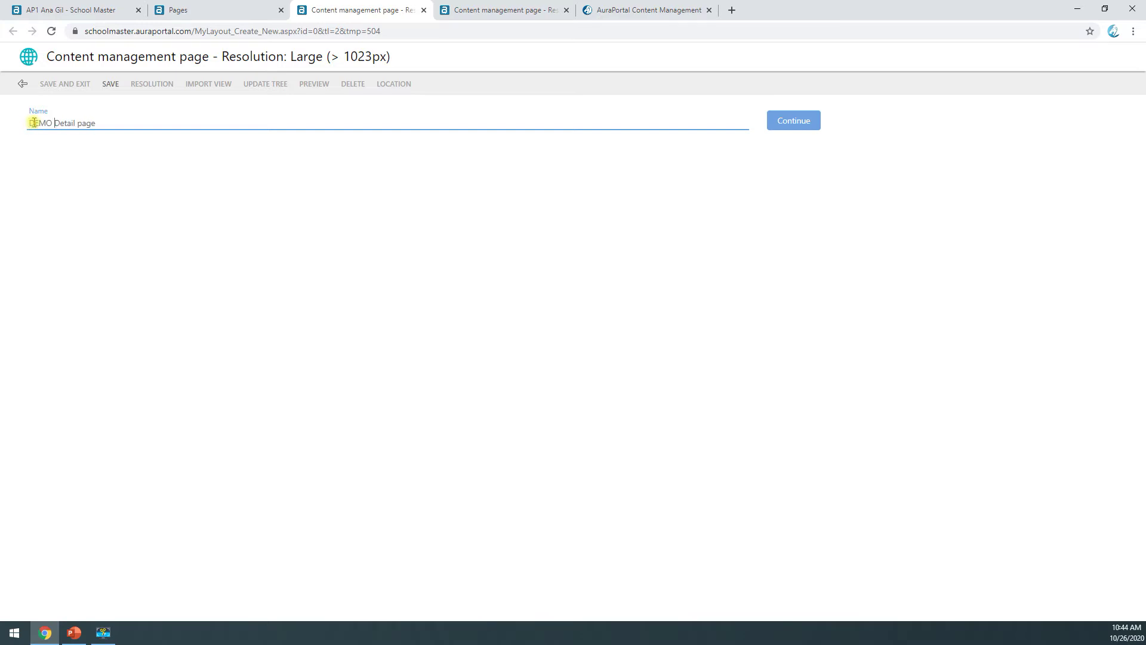
click(777, 120)
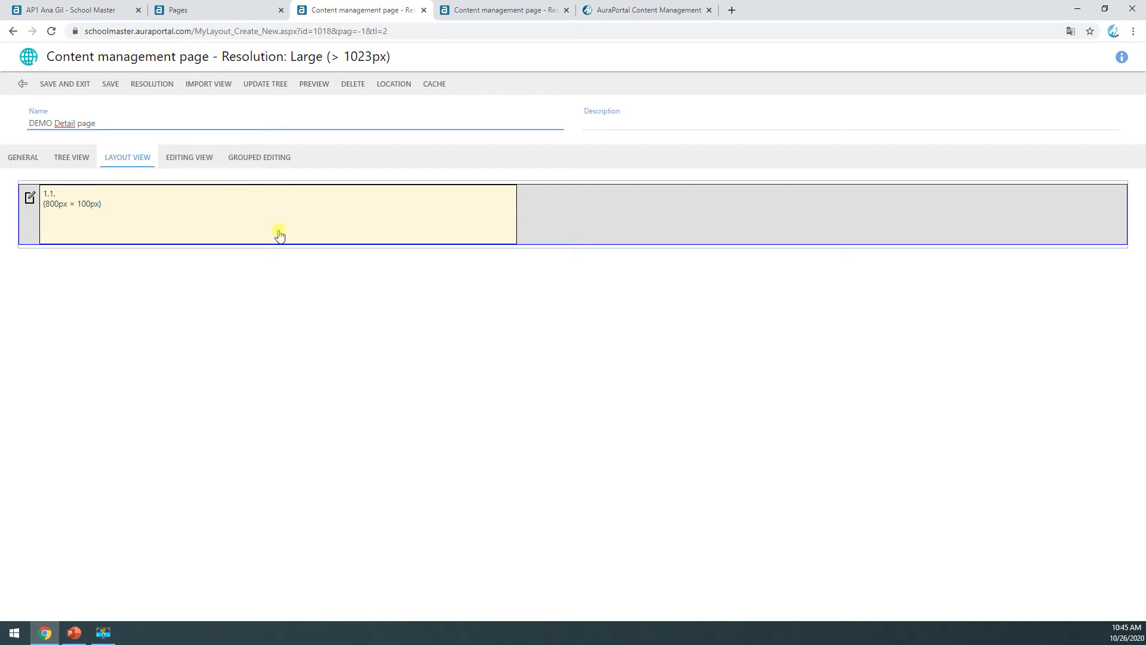
Step: Back out of the detail page selection, the elements list and the Element list space on the DEMO page
click(503, 12)
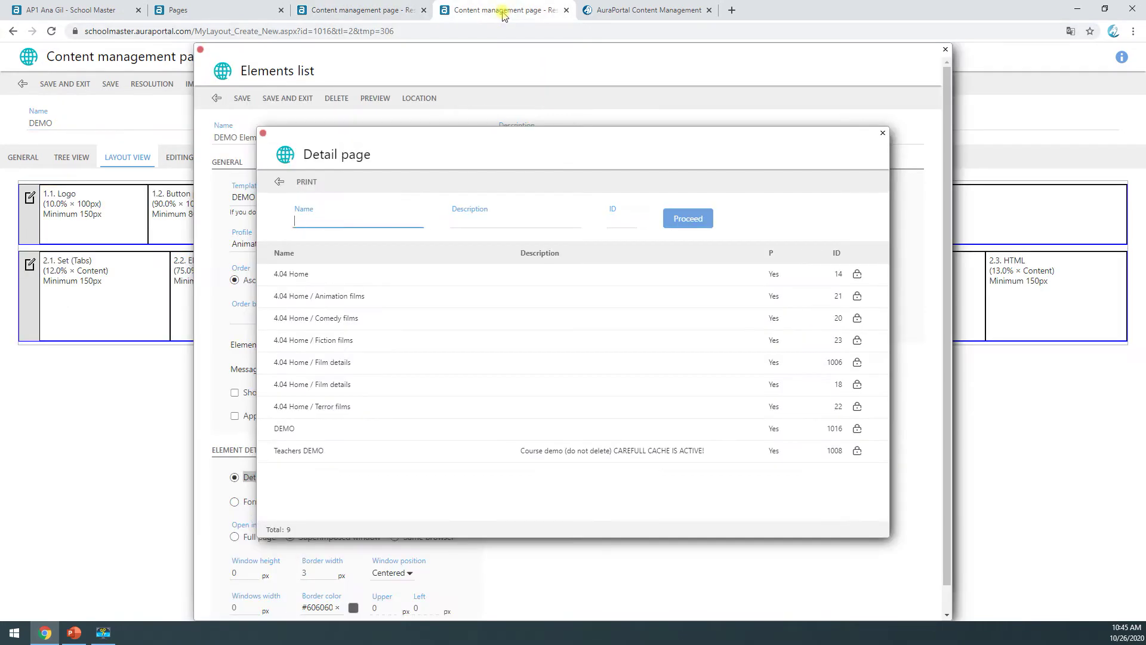
click(279, 181)
click(219, 122)
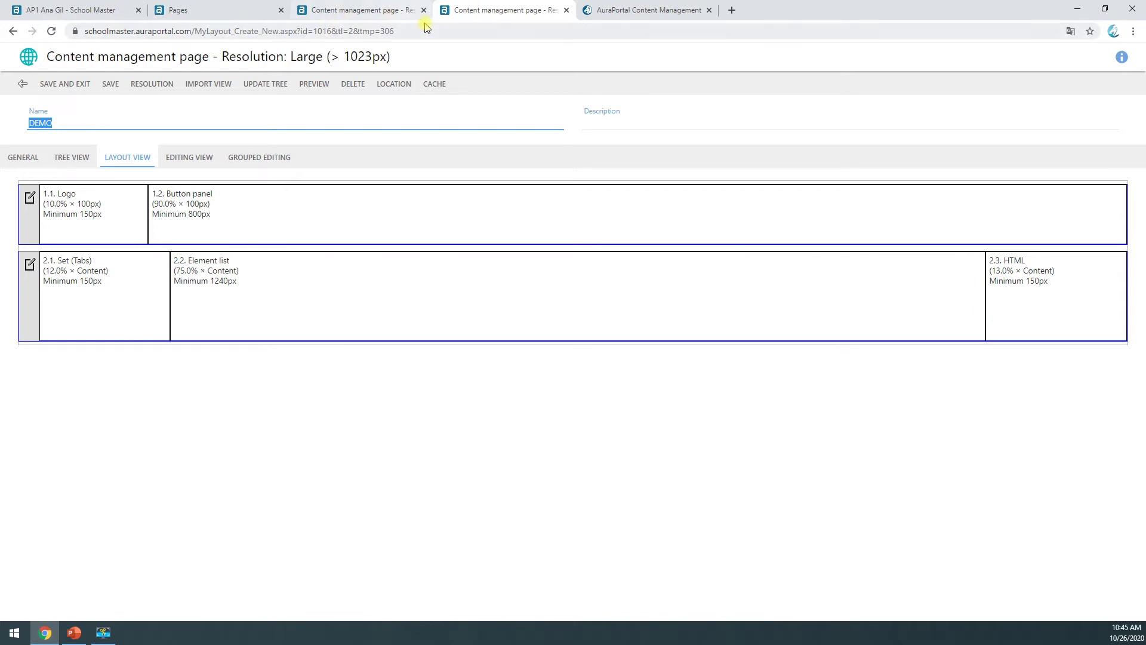
Step: Set publishing space 1.1 of the DEMO Detail page to 1240 px wide with an indicated height of 800 px
click(349, 10)
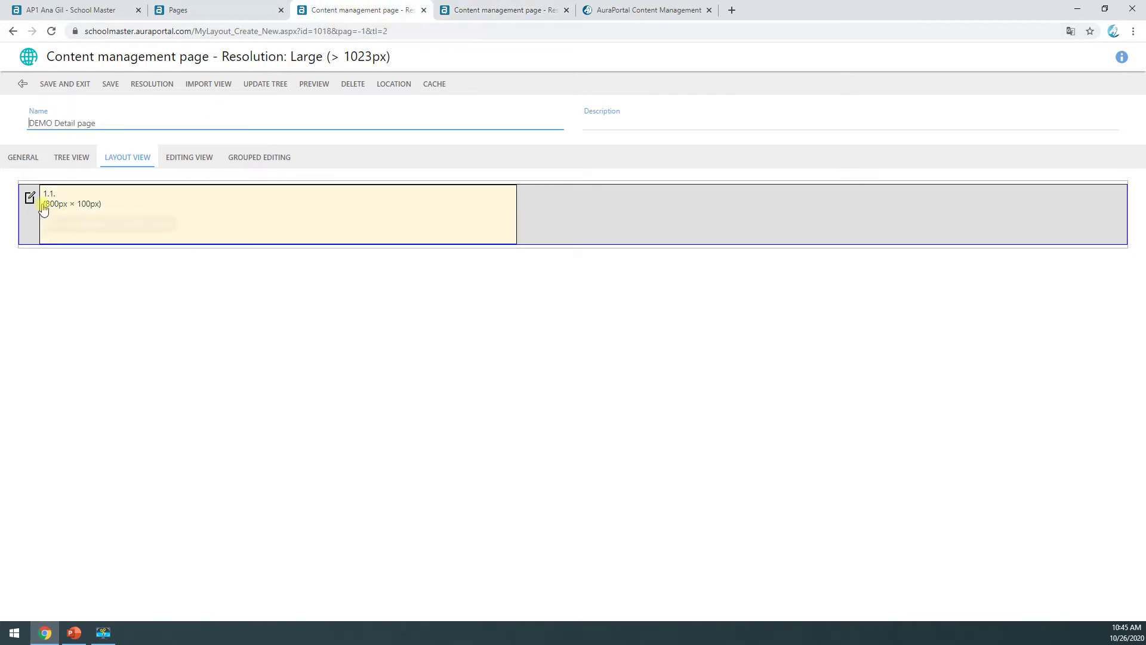
double_click(80, 212)
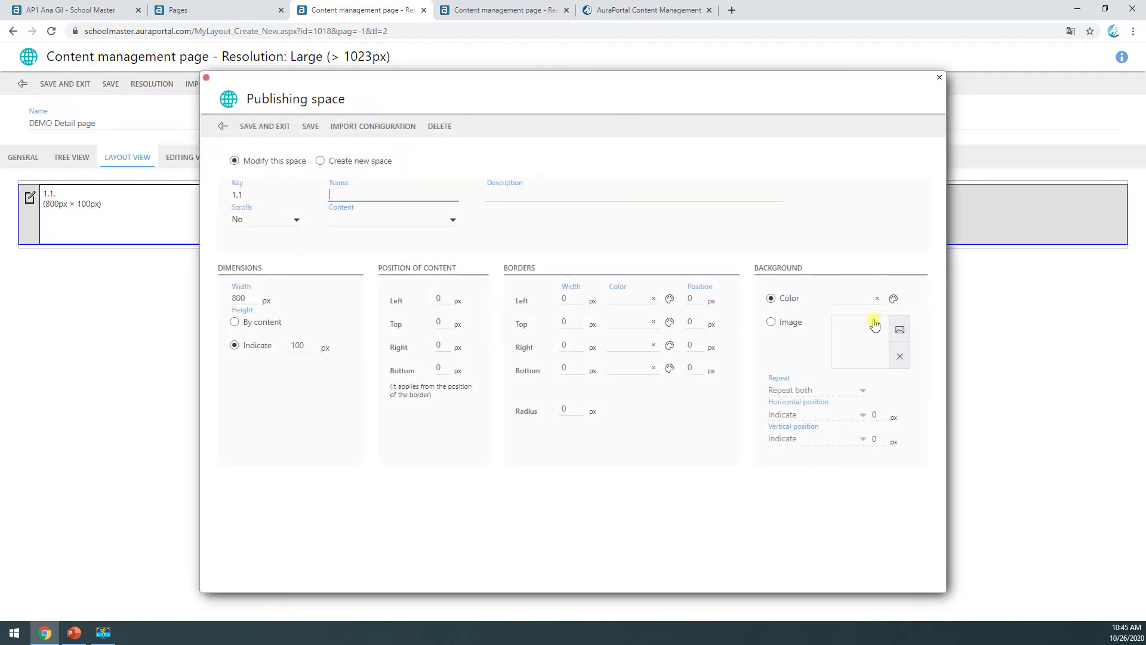
double_click(260, 302)
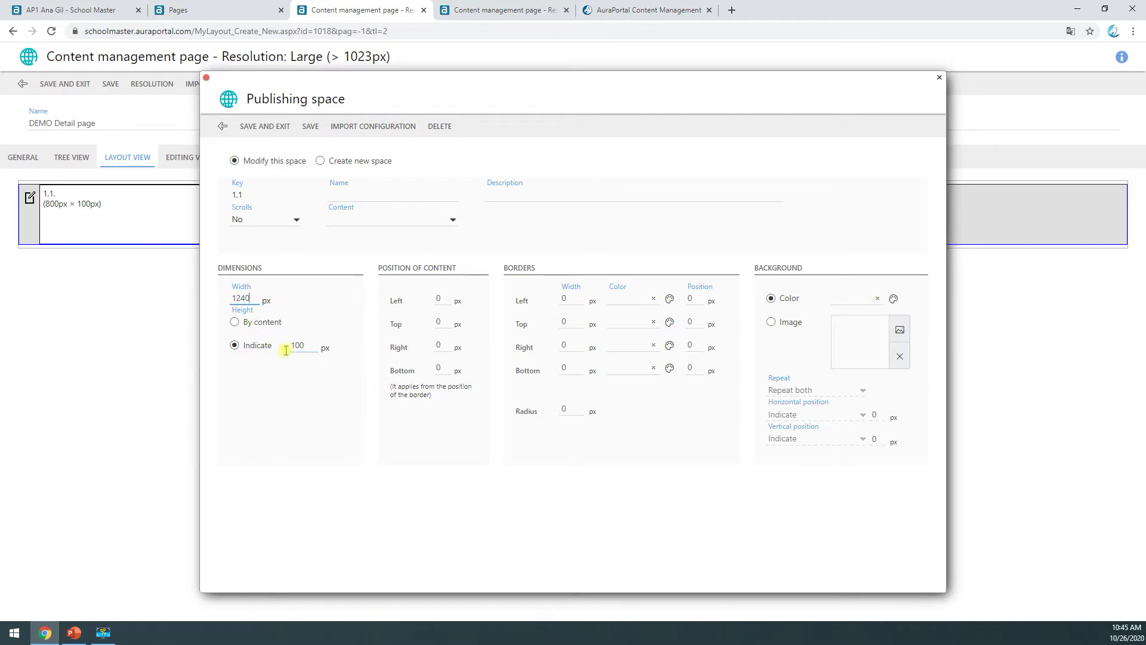
drag(281, 345, 253, 349)
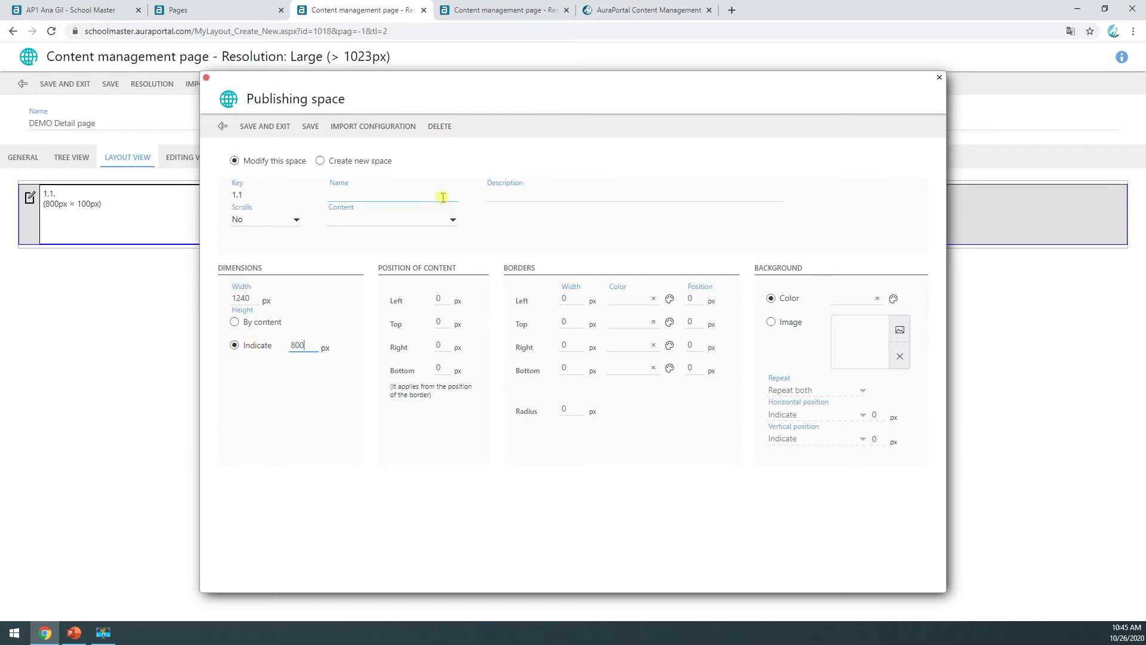
Step: Set the background colour of publishing space 1.1 to #FF0000 and save the space
click(893, 300)
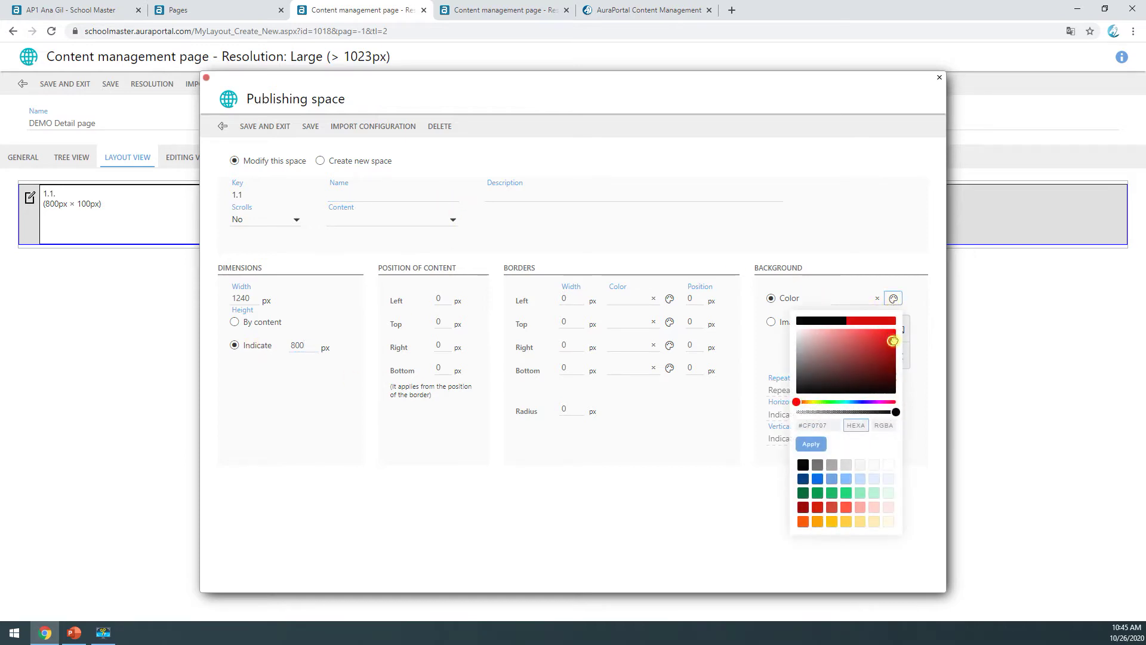
click(811, 444)
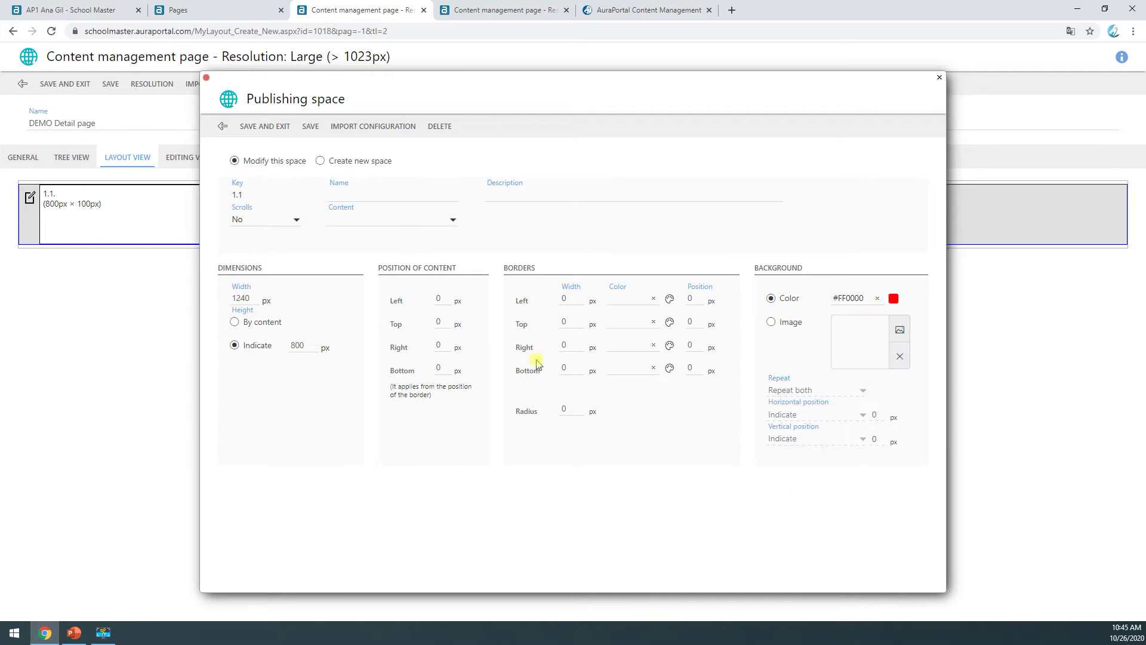
click(284, 128)
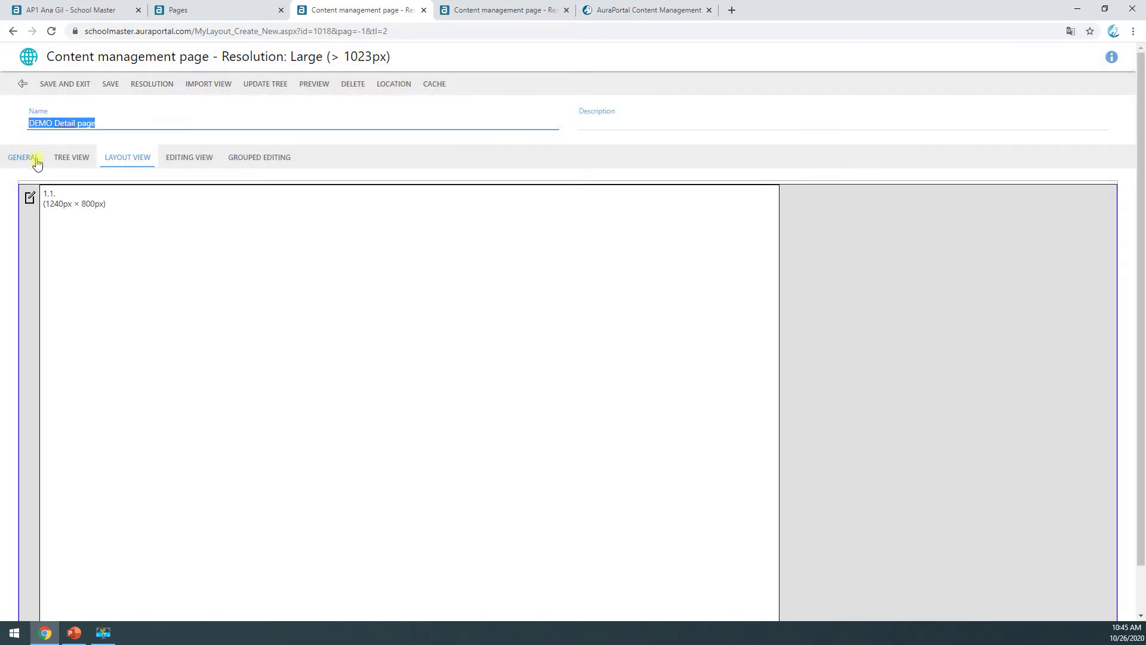
Step: Mark the DEMO Detail page as Published in its general settings, then save and exit the page
click(35, 158)
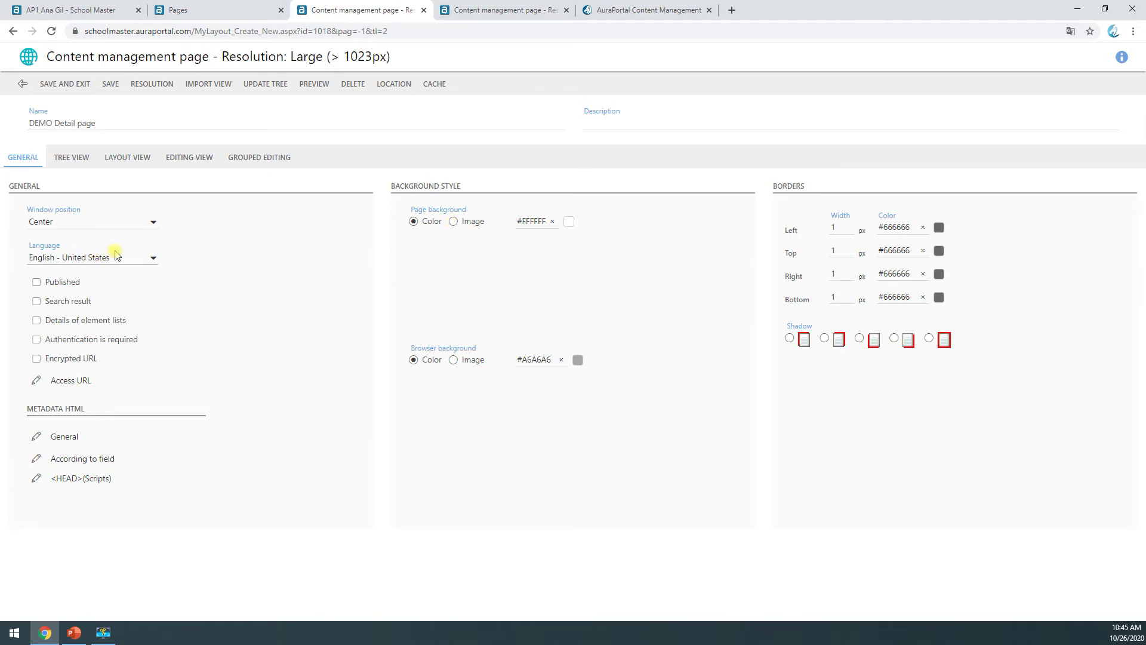
click(48, 283)
click(75, 85)
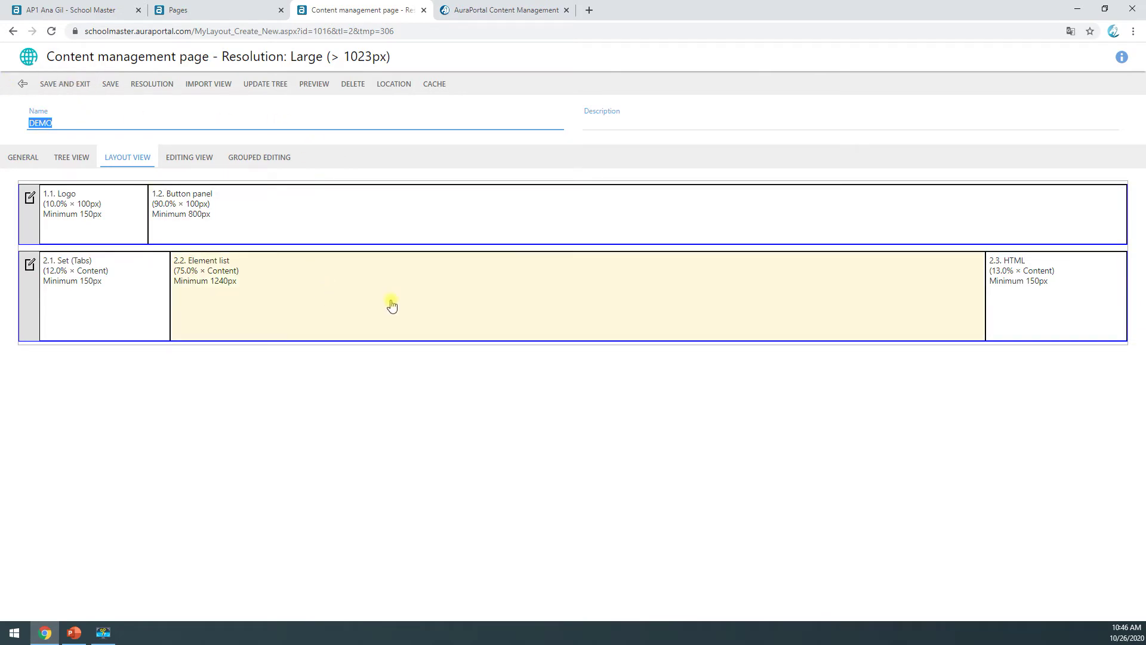
Step: Assign DEMO Detail page as the element details page of the DEMO Elements list, saving the list, its space and the DEMO page
click(448, 288)
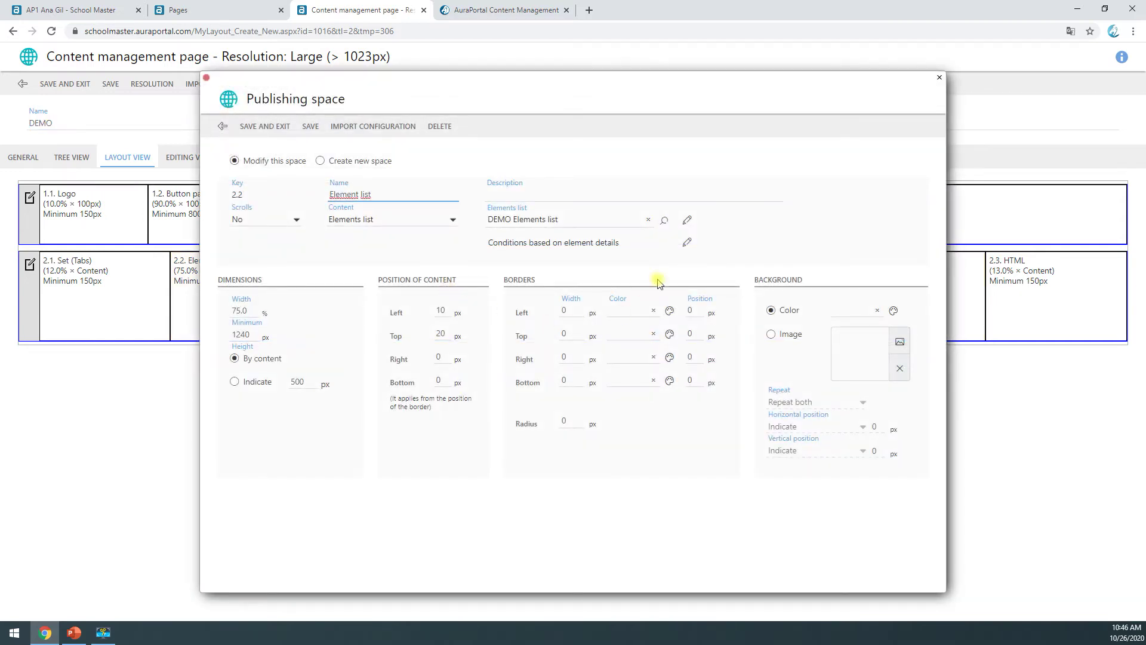
click(687, 220)
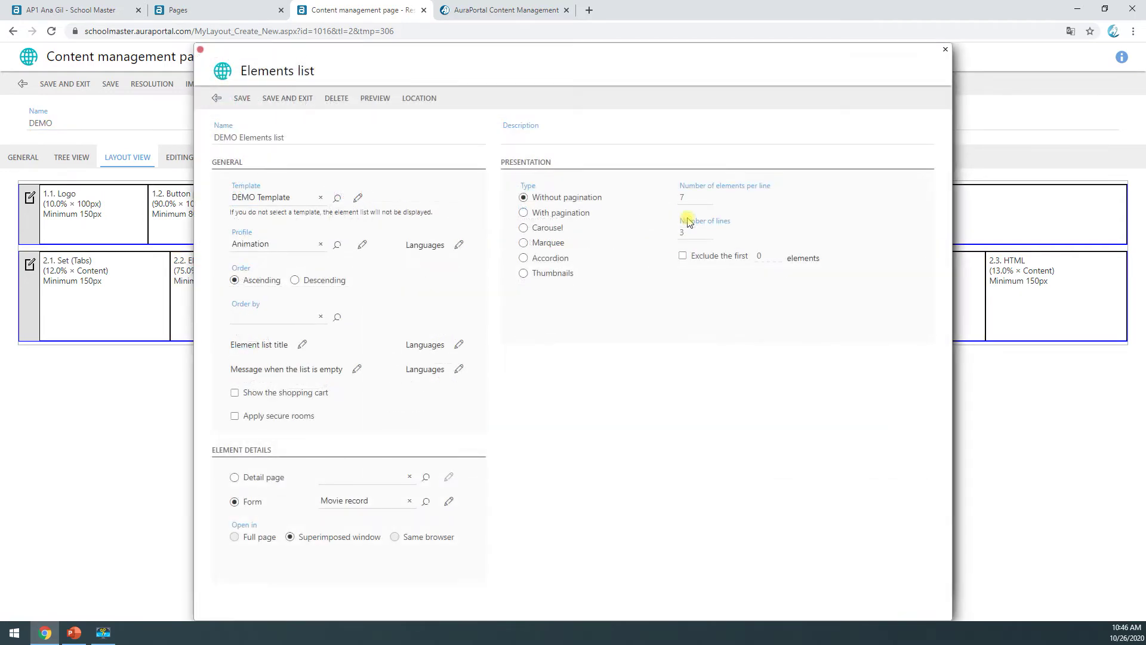
click(234, 477)
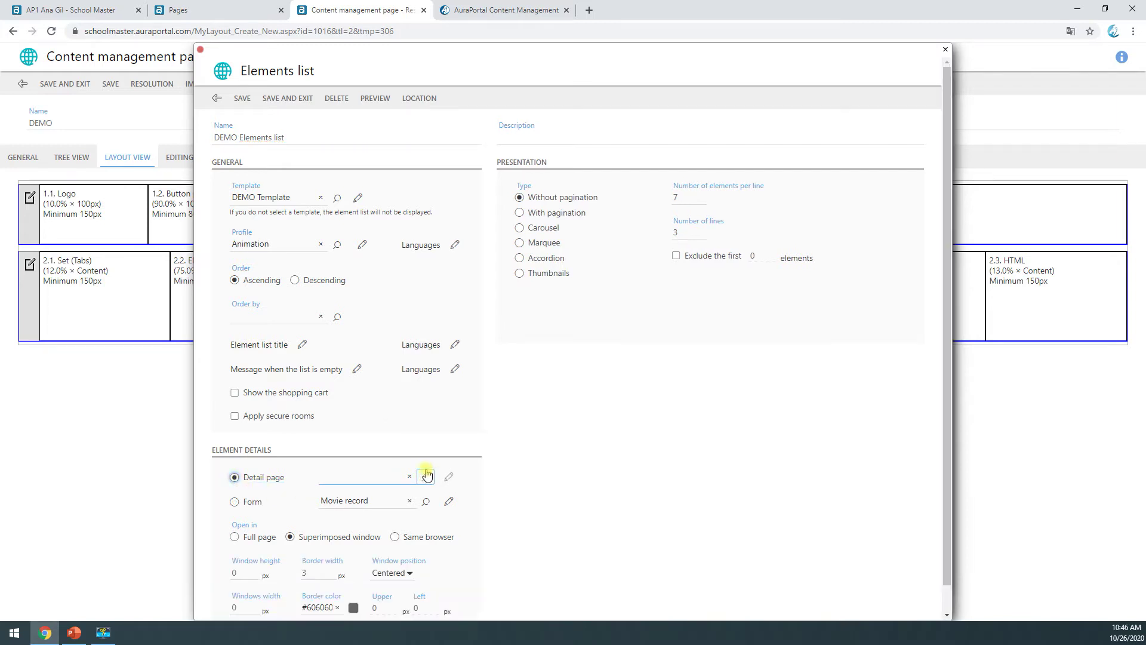
click(425, 477)
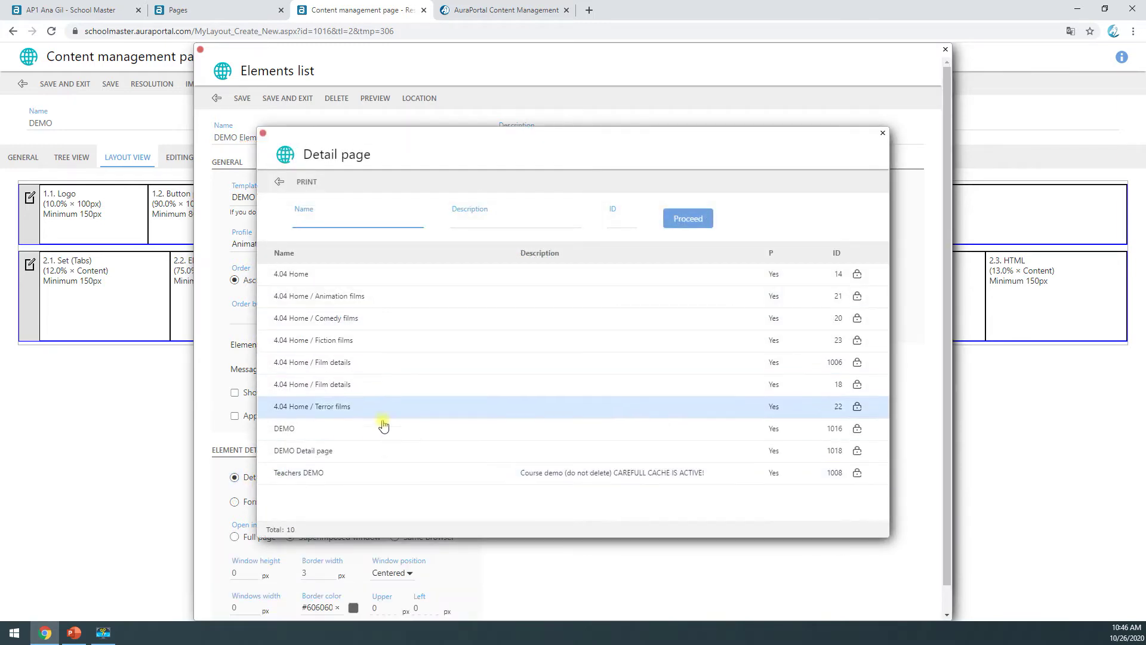
click(312, 456)
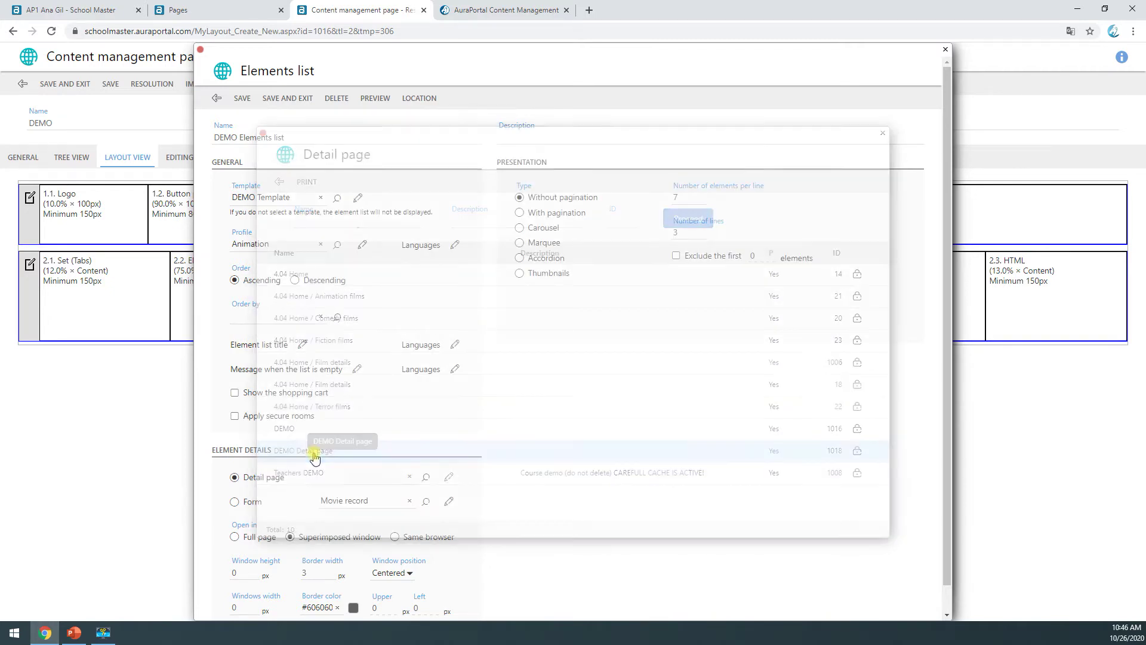
click(292, 100)
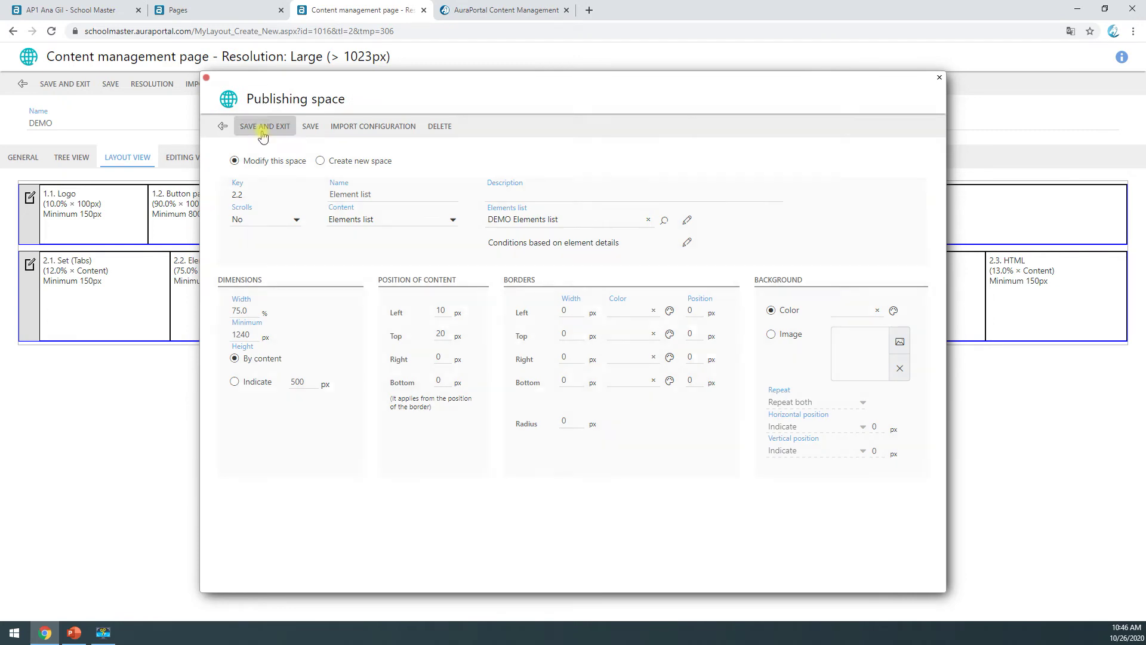
click(263, 127)
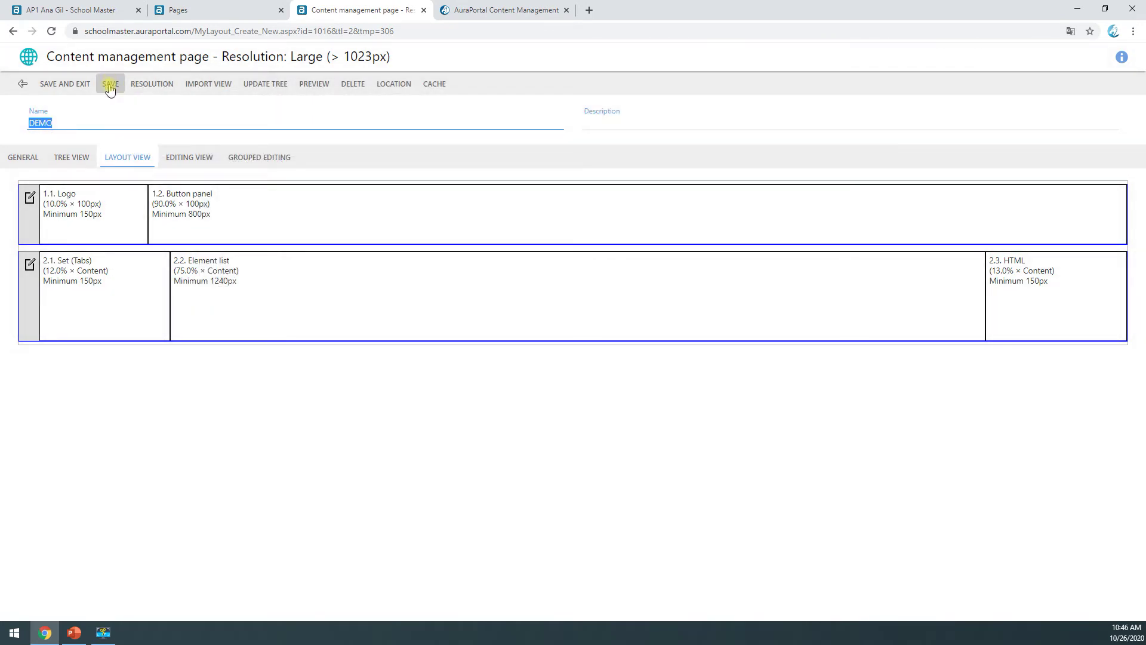
click(110, 86)
Step: Reload the published DEMO page and check the detail windows of Frozen 2 and Hotel Transylvania 2, closing each one
click(476, 14)
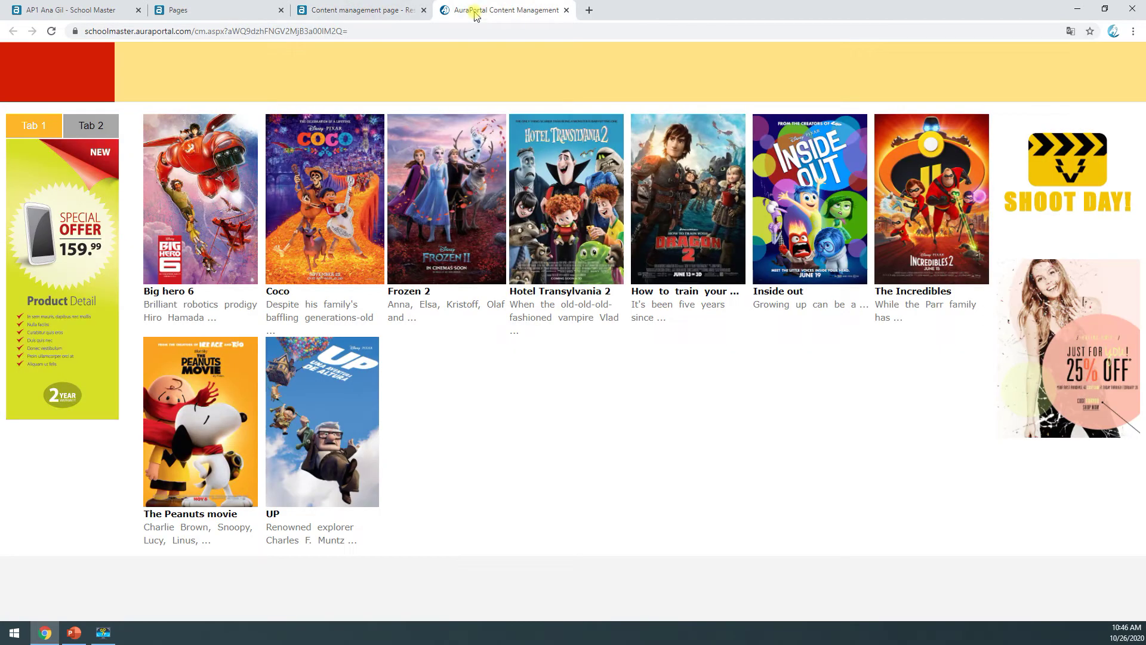
click(51, 31)
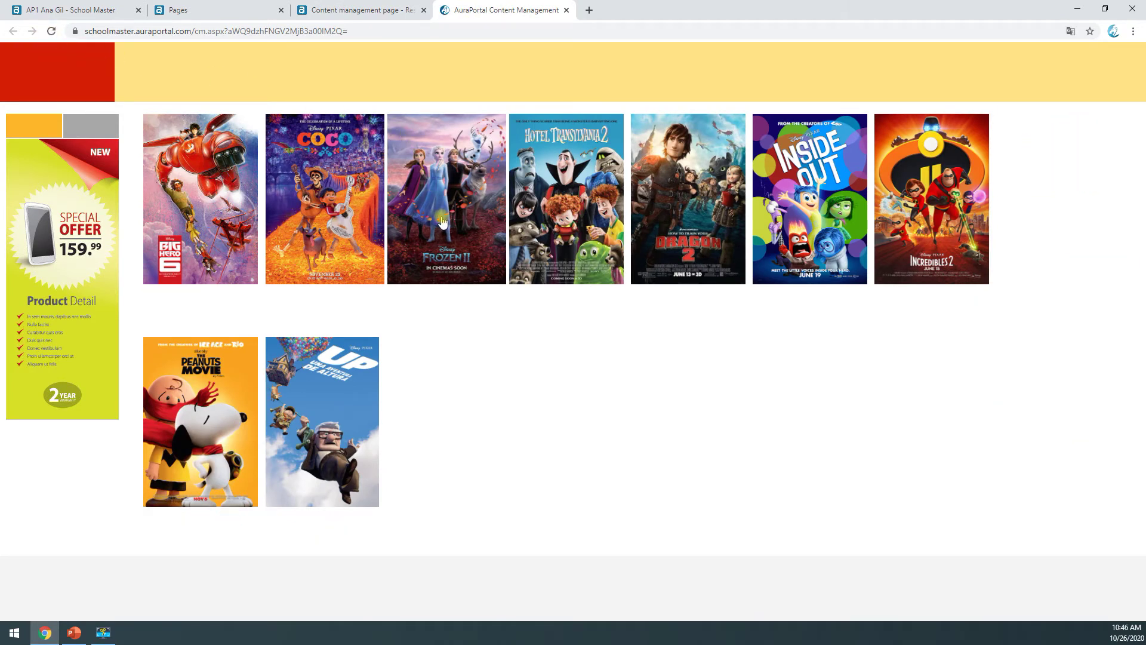
click(443, 225)
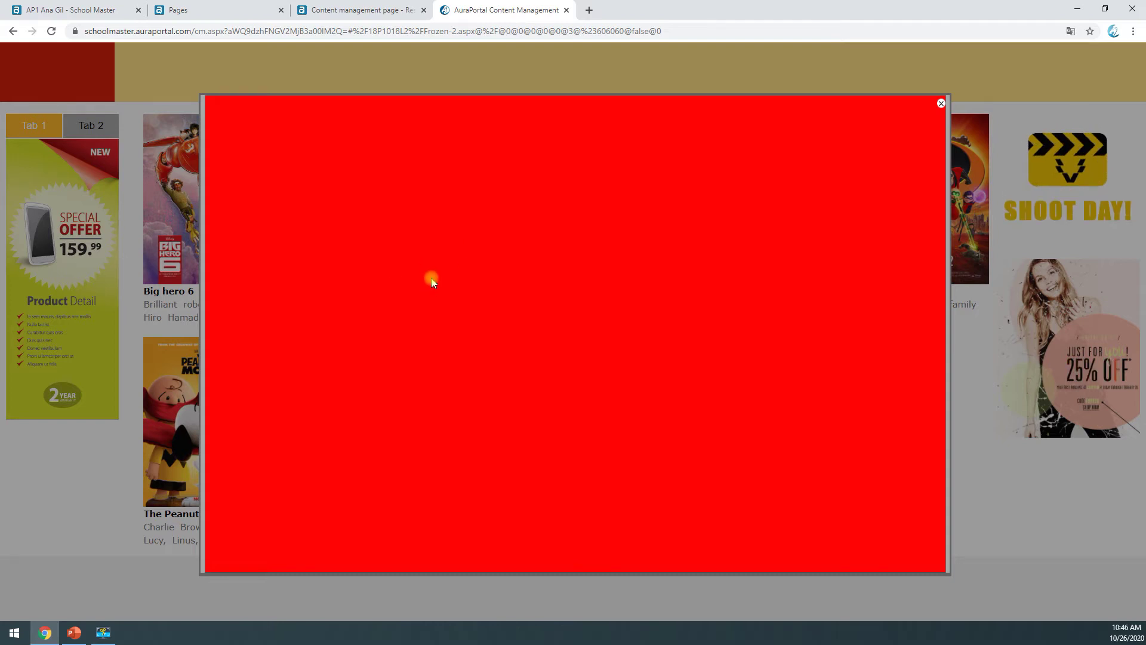
click(941, 103)
click(565, 230)
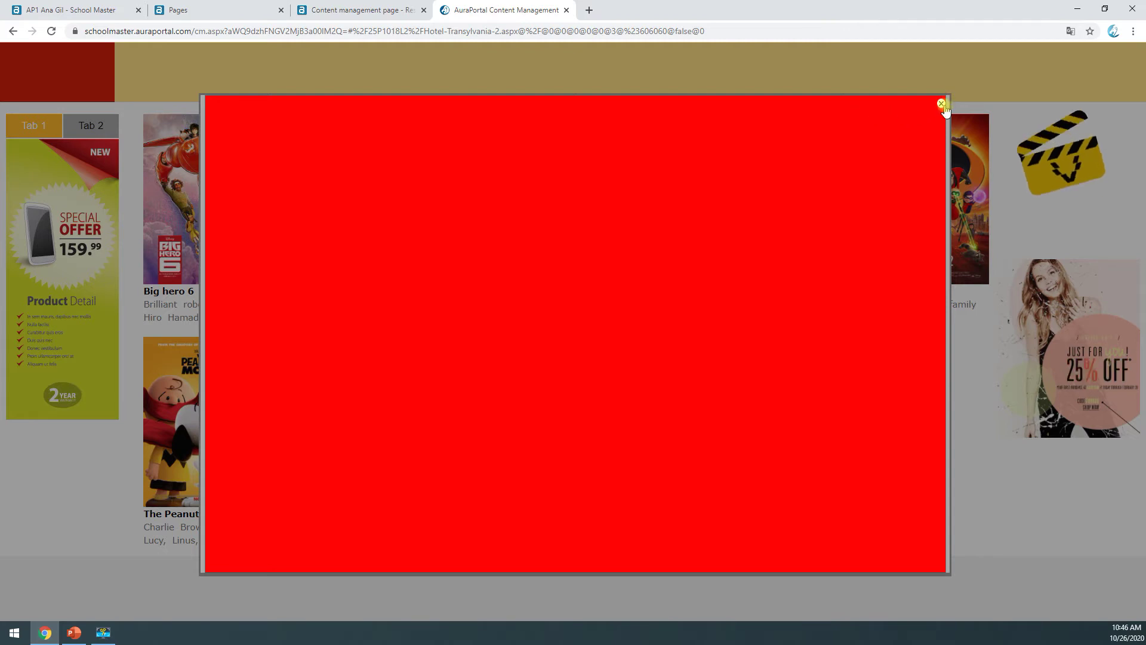
click(941, 103)
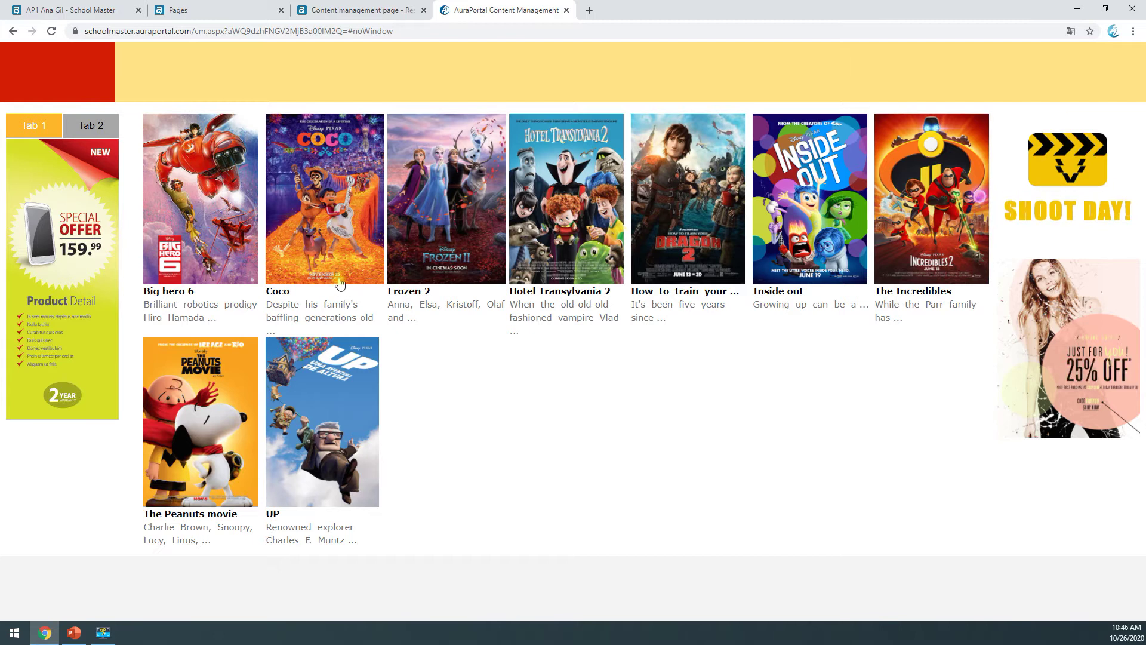
Step: Open the DEMO Detail page for editing from the DEMO Elements list settings and show its layout
click(367, 12)
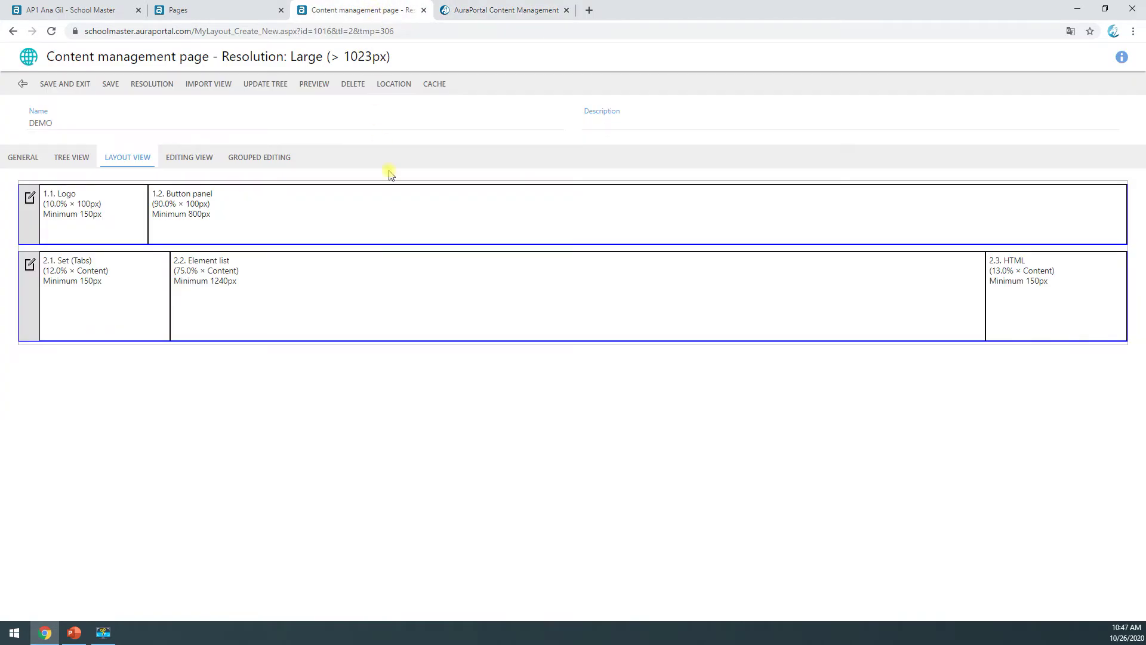
click(417, 270)
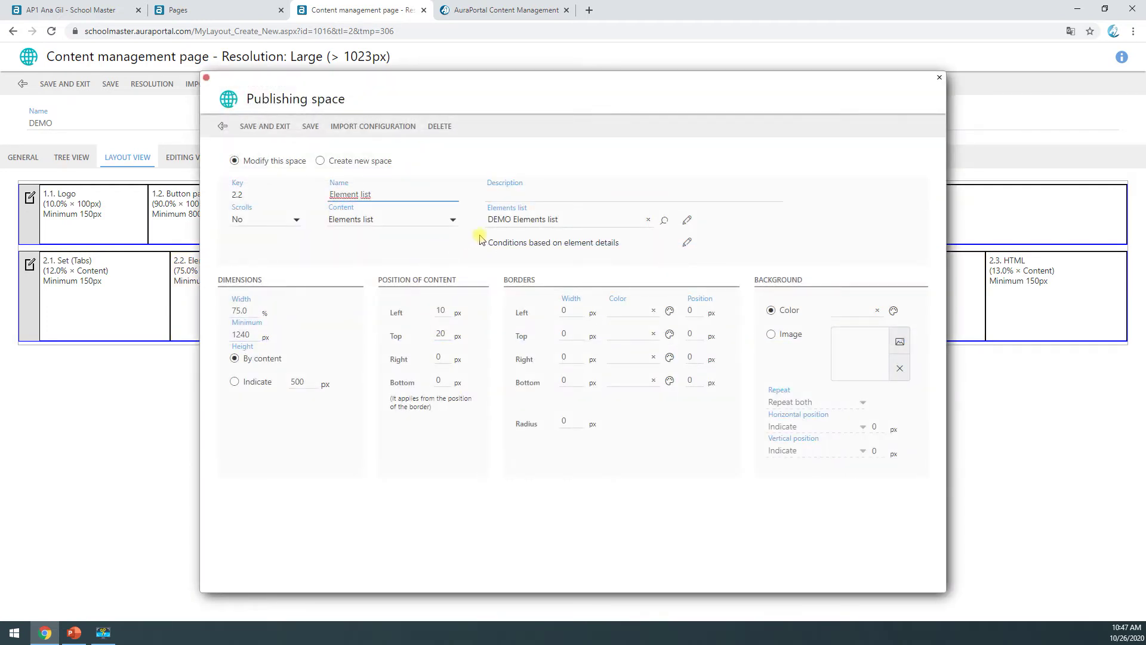
click(685, 220)
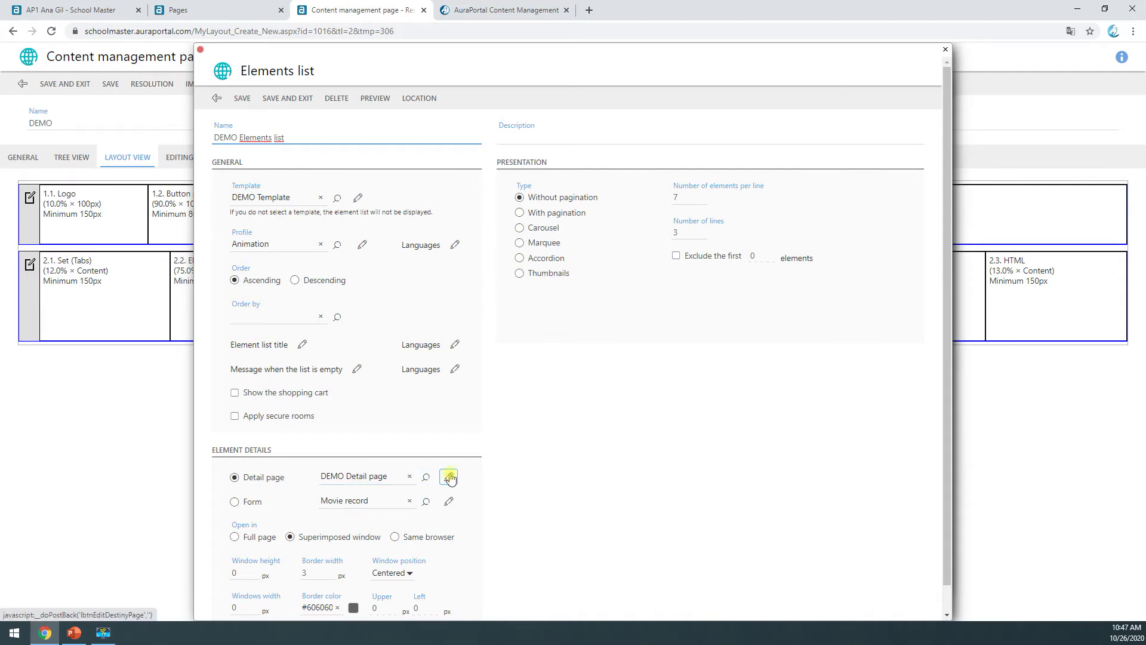
click(449, 477)
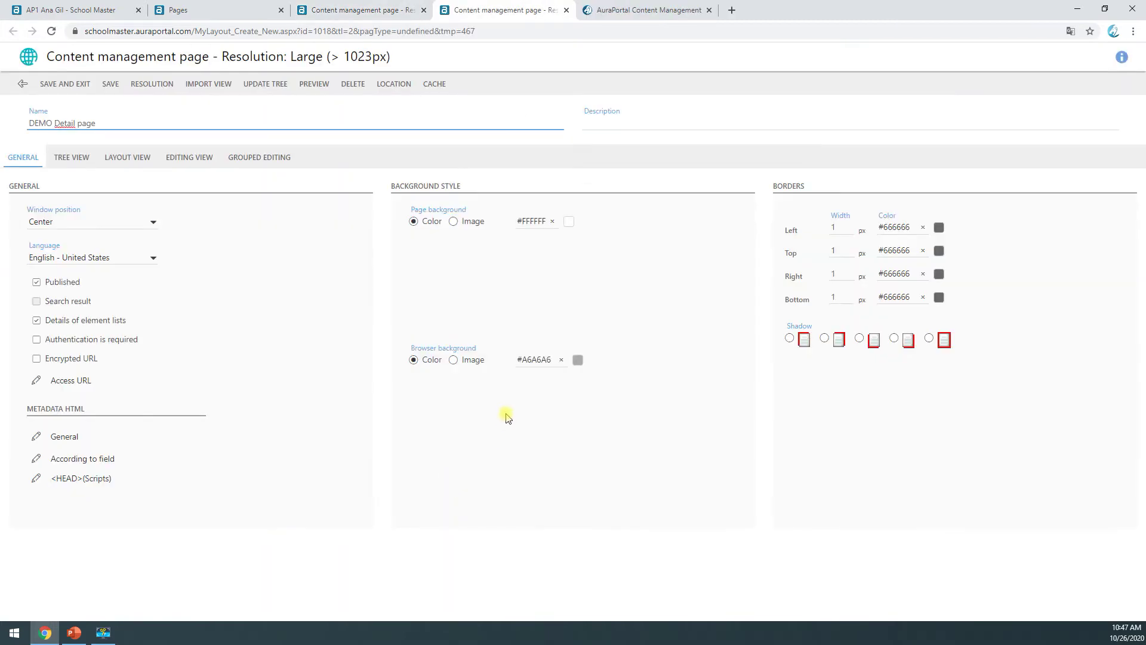
click(111, 158)
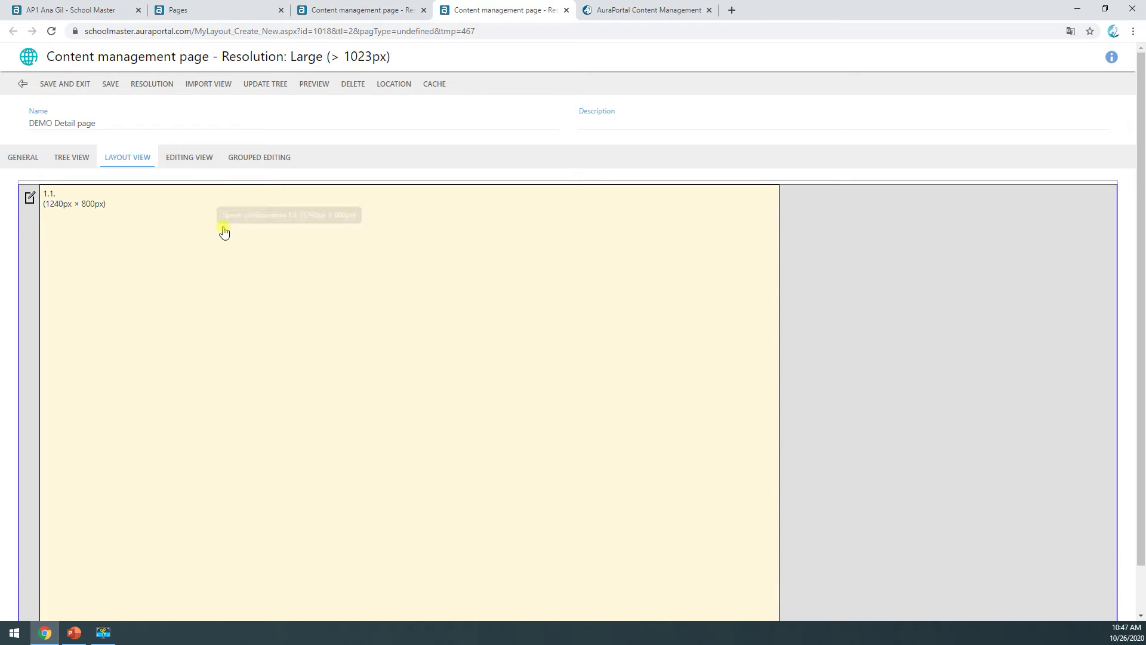
Step: Set the content of publishing space 1.1 on the DEMO Detail page to Element details
double_click(128, 231)
click(366, 221)
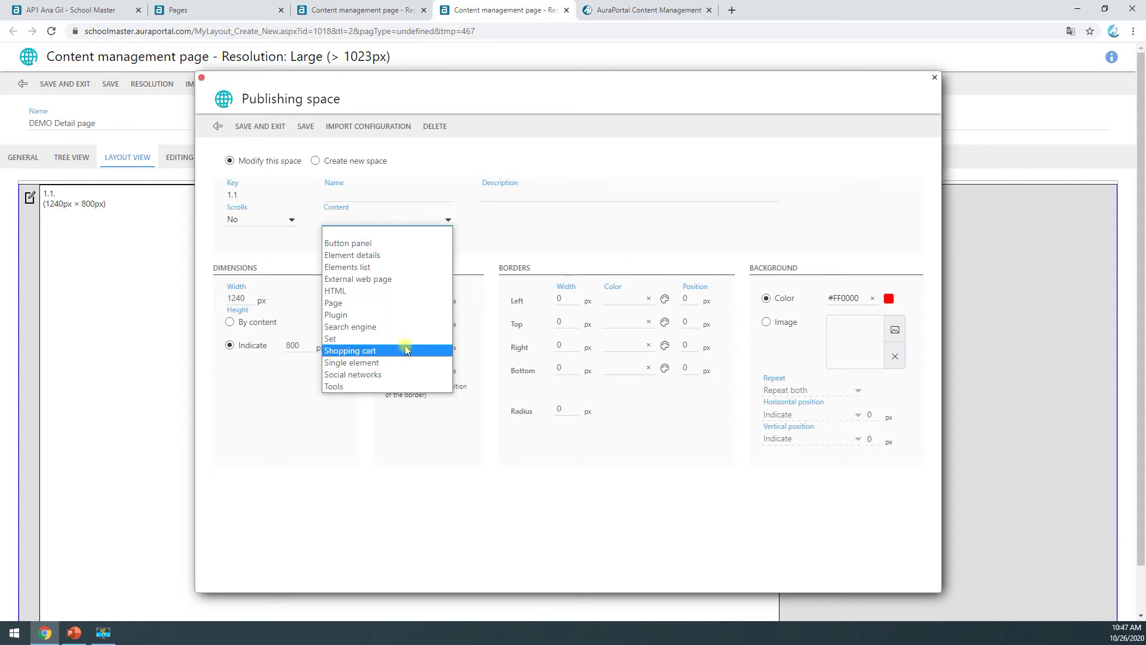
click(388, 256)
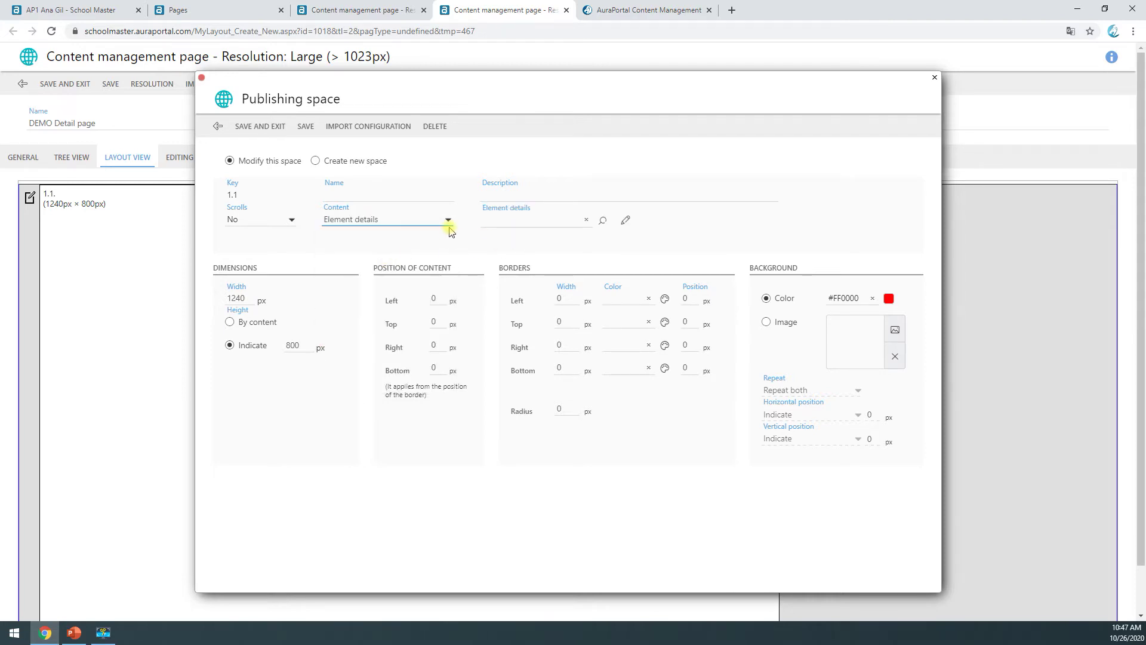
Step: Start a new element details record for the space, name it DEMO Element details and try to save it without a template
click(602, 224)
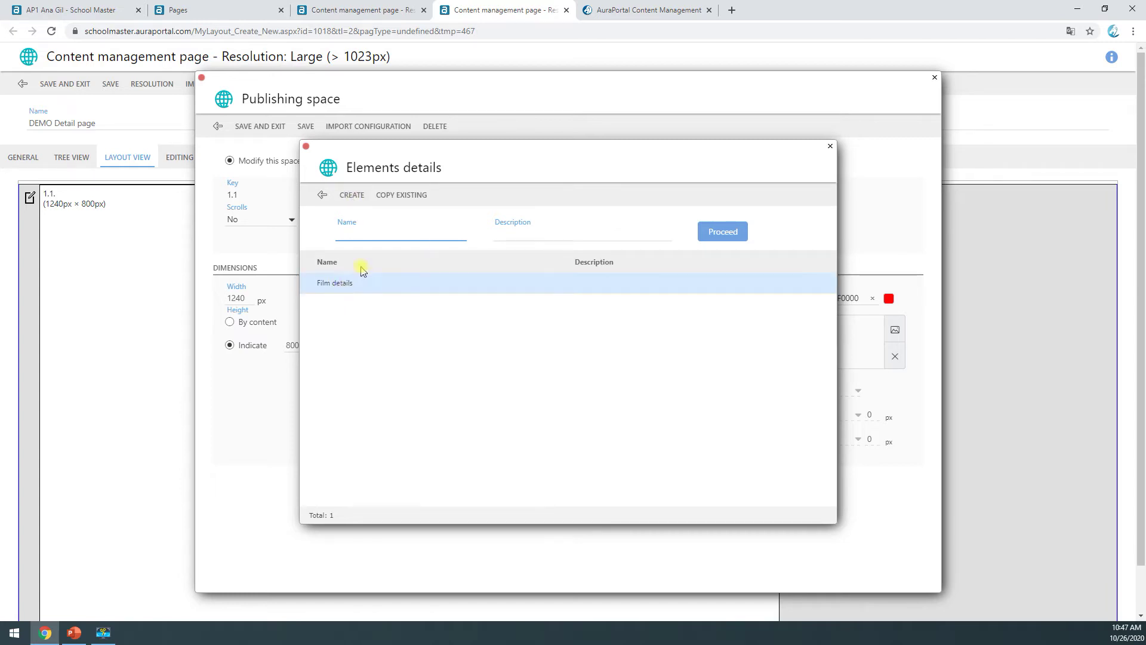
click(352, 195)
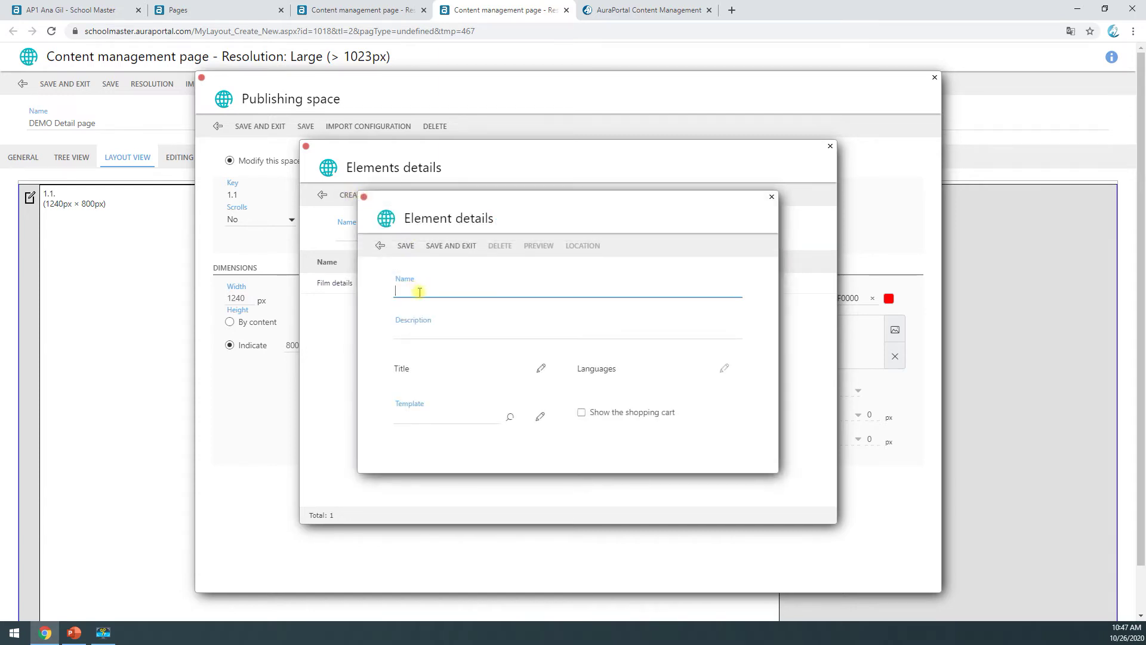
double_click(414, 219)
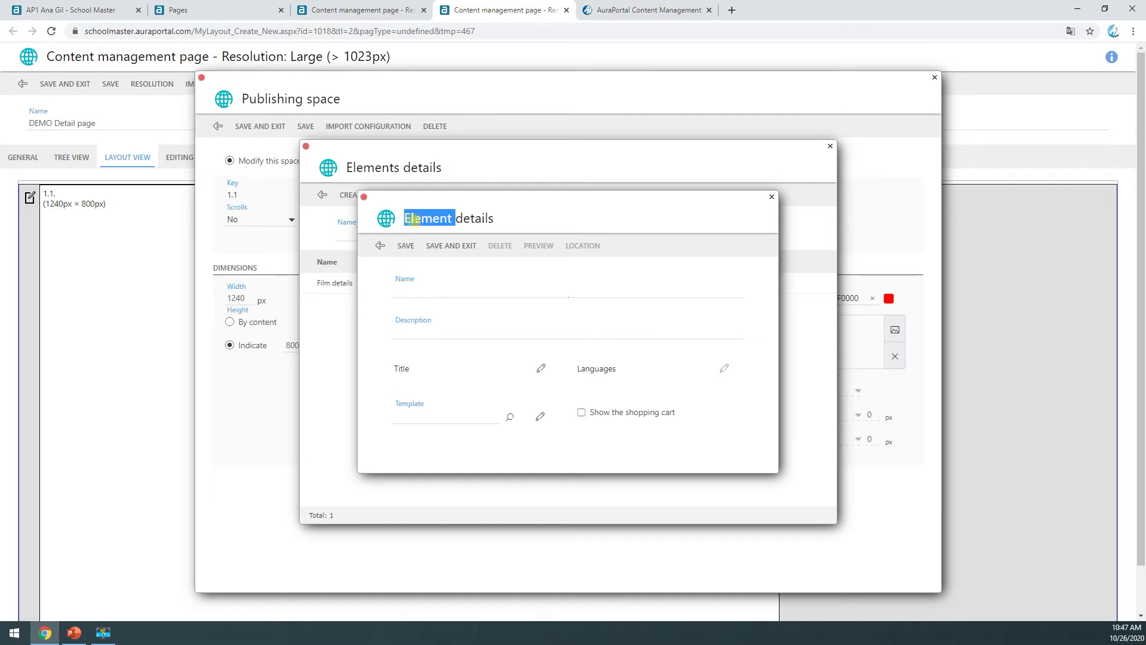
drag(414, 219, 501, 219)
key(ctrl+c)
key(ctrl+v)
key(Home)
text(DEMO)
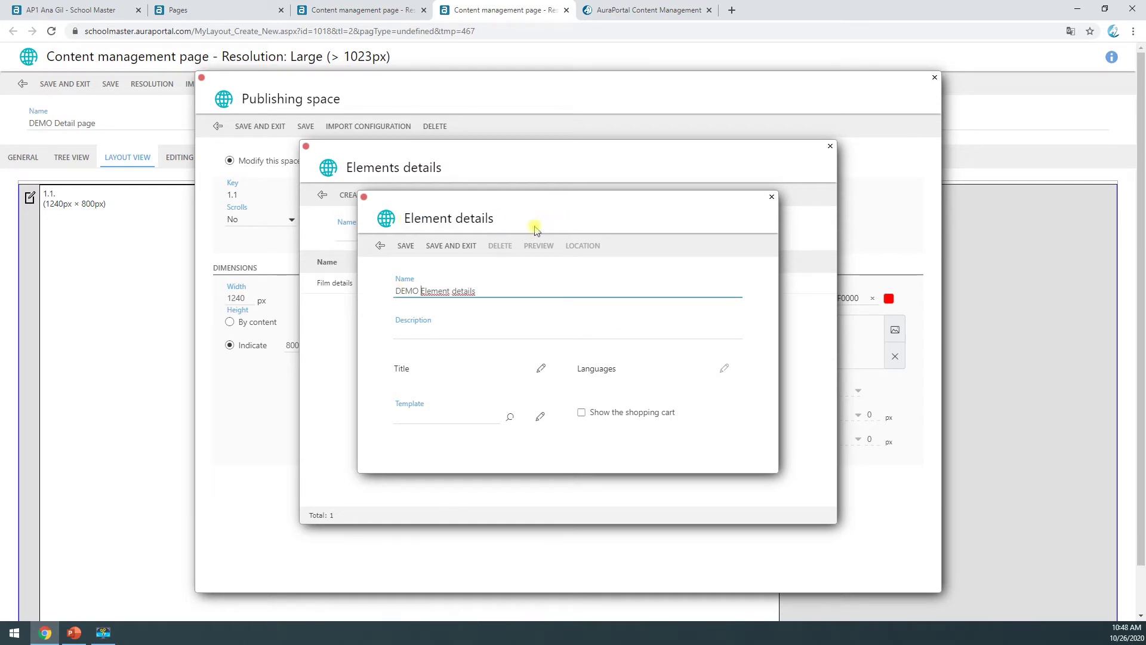
click(407, 249)
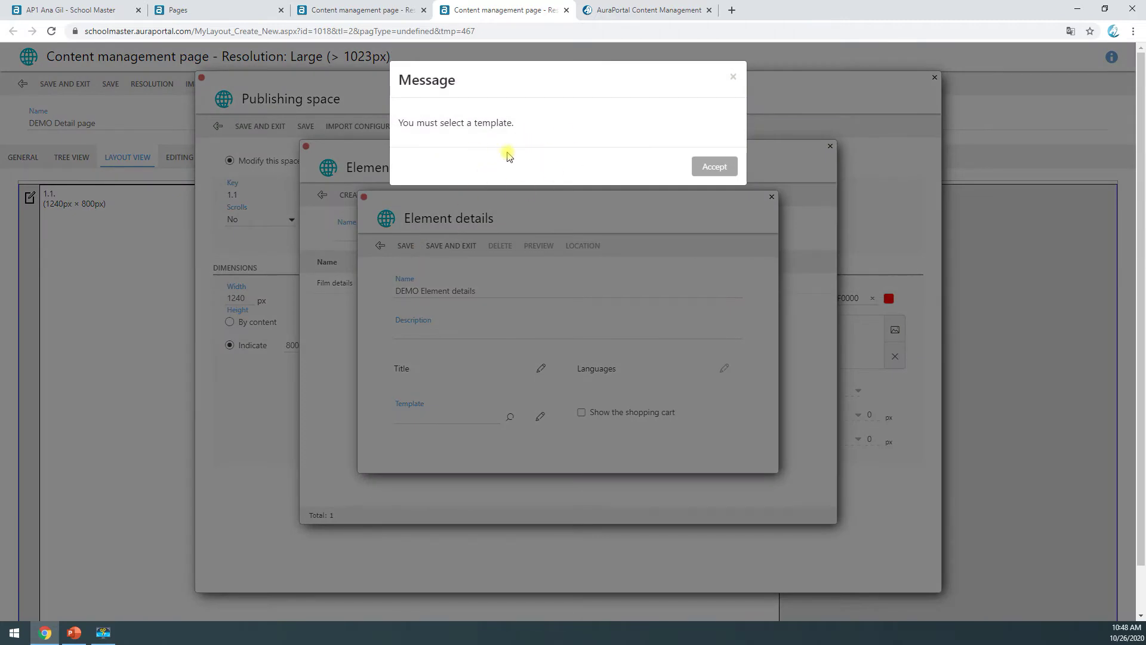
click(697, 167)
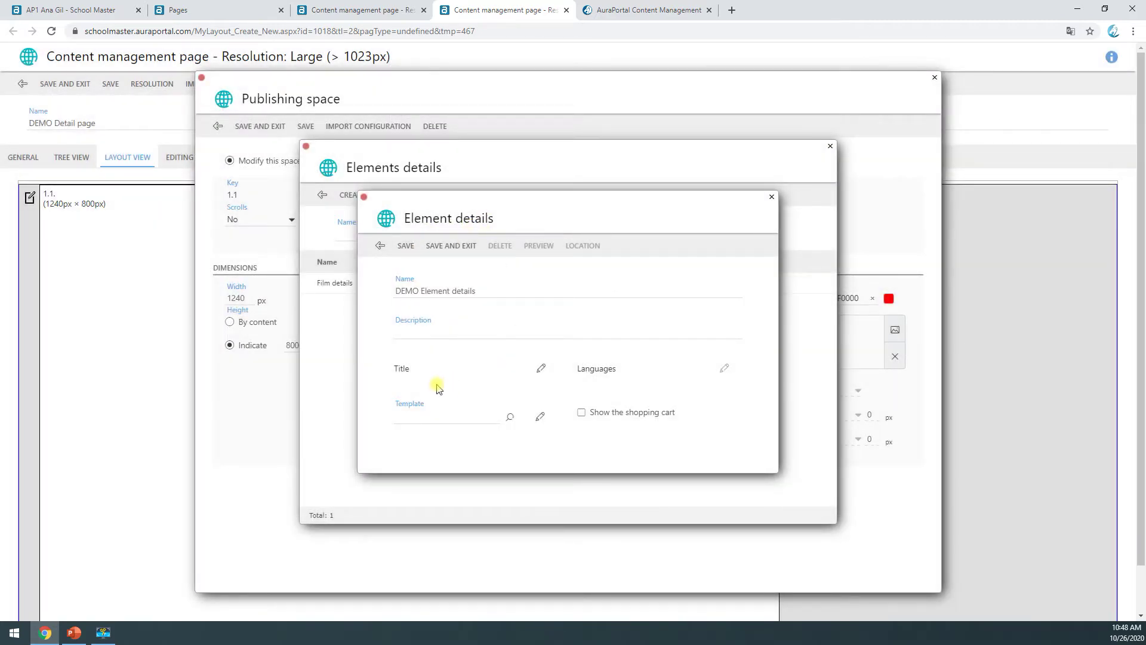
Step: Create a new template named DEMO Template 2 for the element details, save it and continue to its layout
click(417, 415)
click(509, 420)
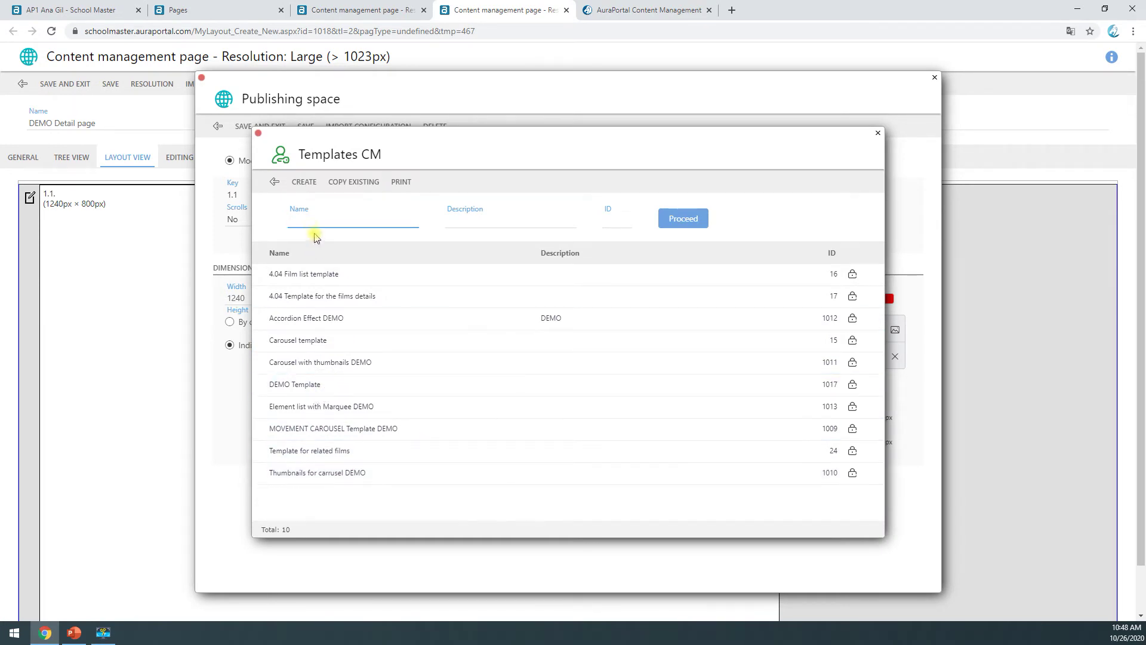
click(304, 183)
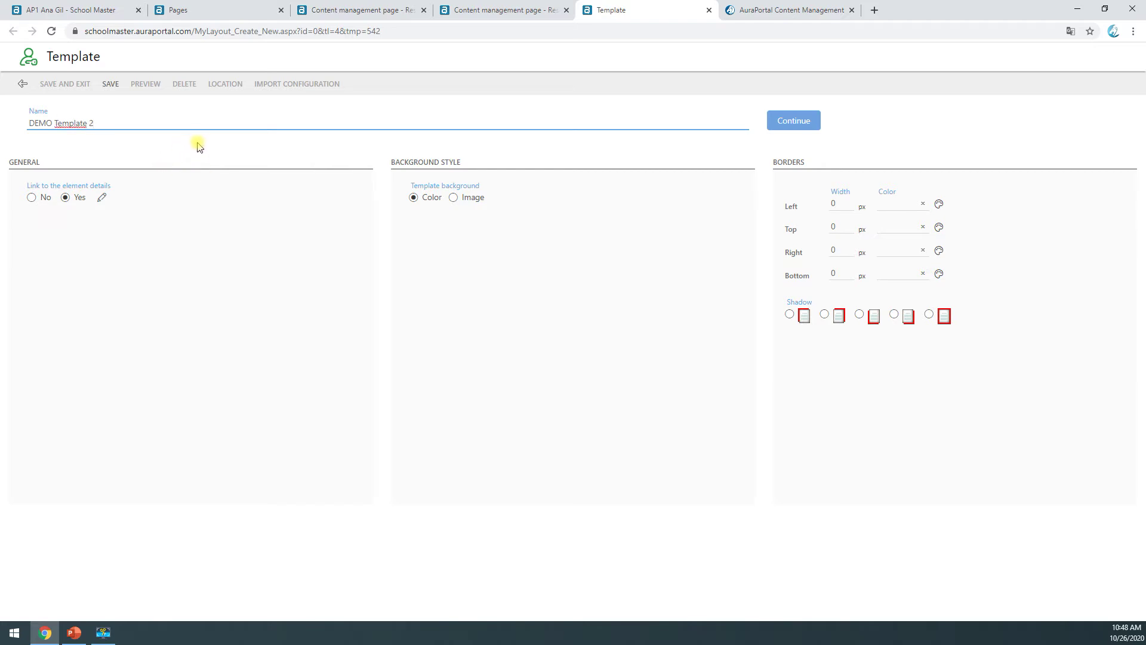
click(114, 89)
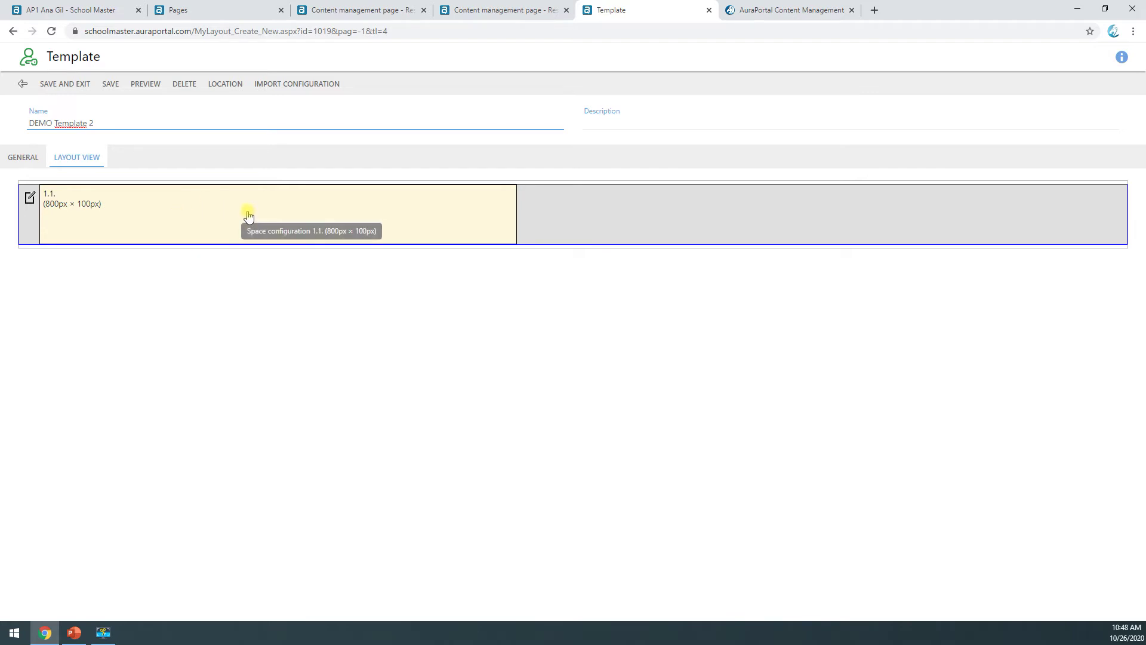
Step: Set template cell 1.1 to a width of 1240 px with its height determined by content
click(79, 214)
double_click(239, 373)
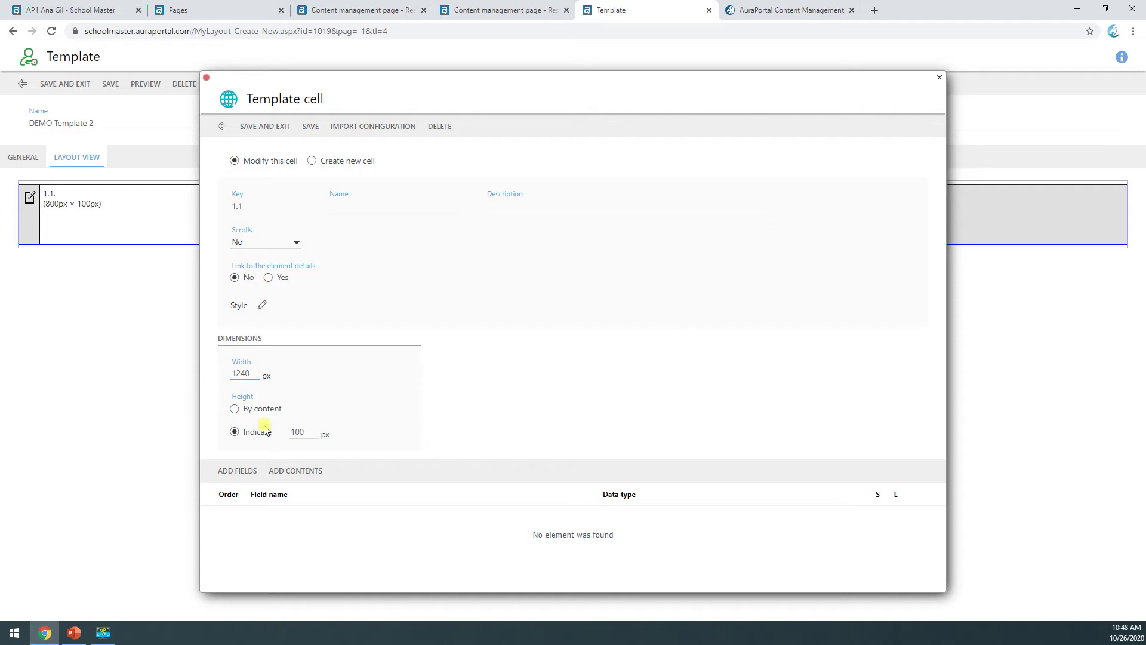
click(233, 410)
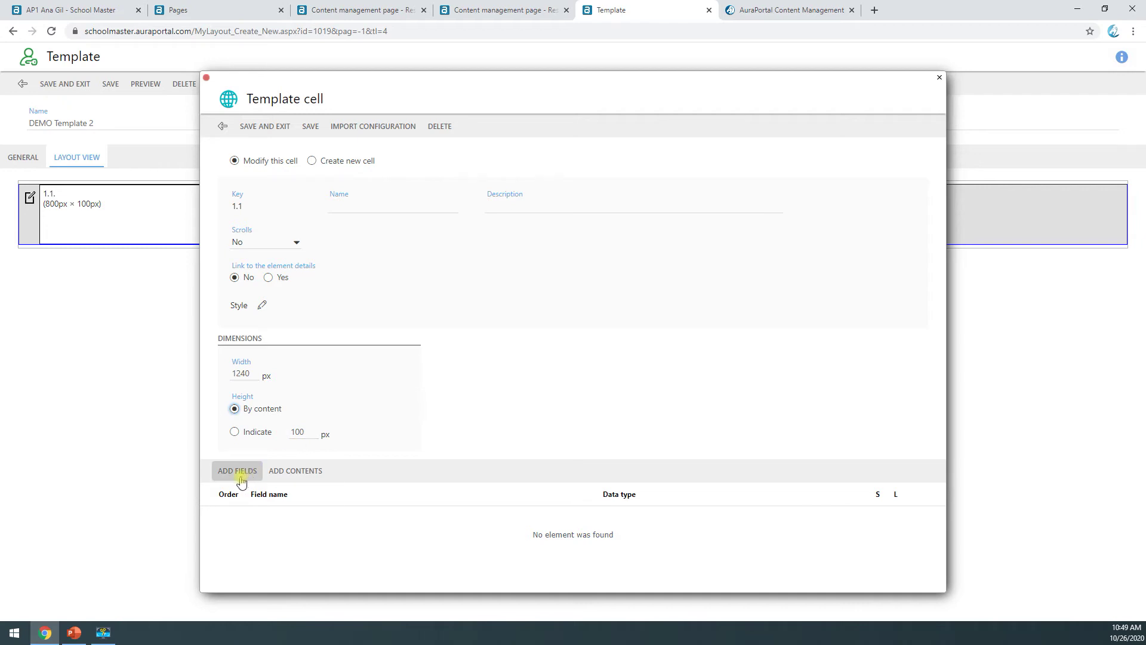
Step: Name template cell 1.1 Movie trailer and add the Movie trailer field to it, filtering the available fields by the Multimedia data type
click(379, 205)
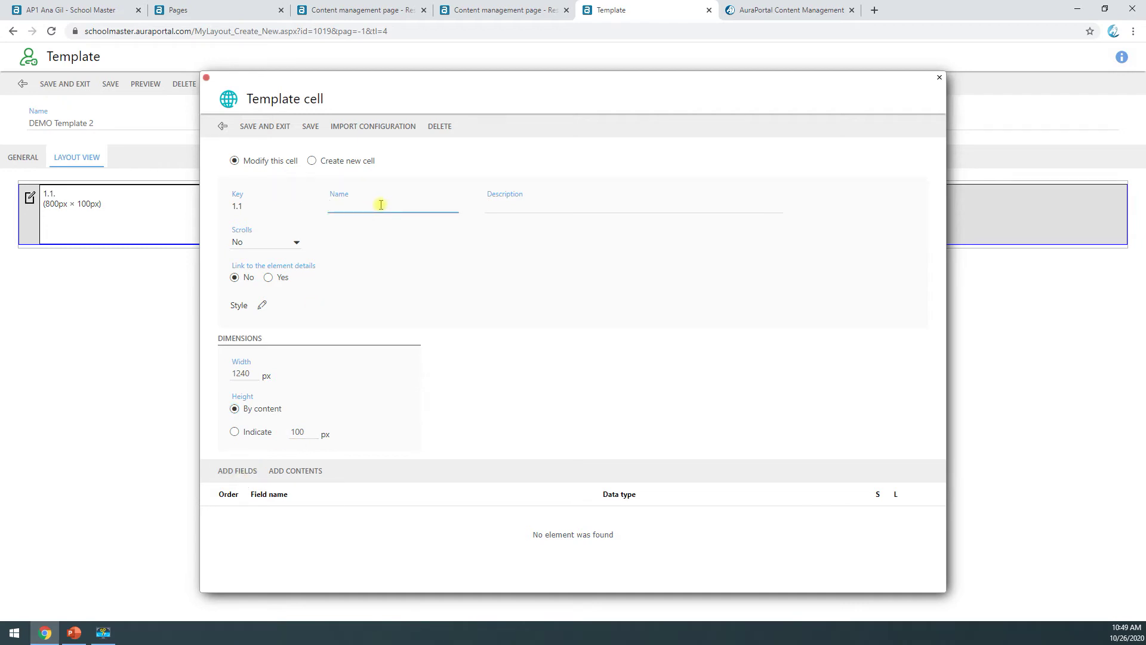
text(Movie trailer)
click(236, 472)
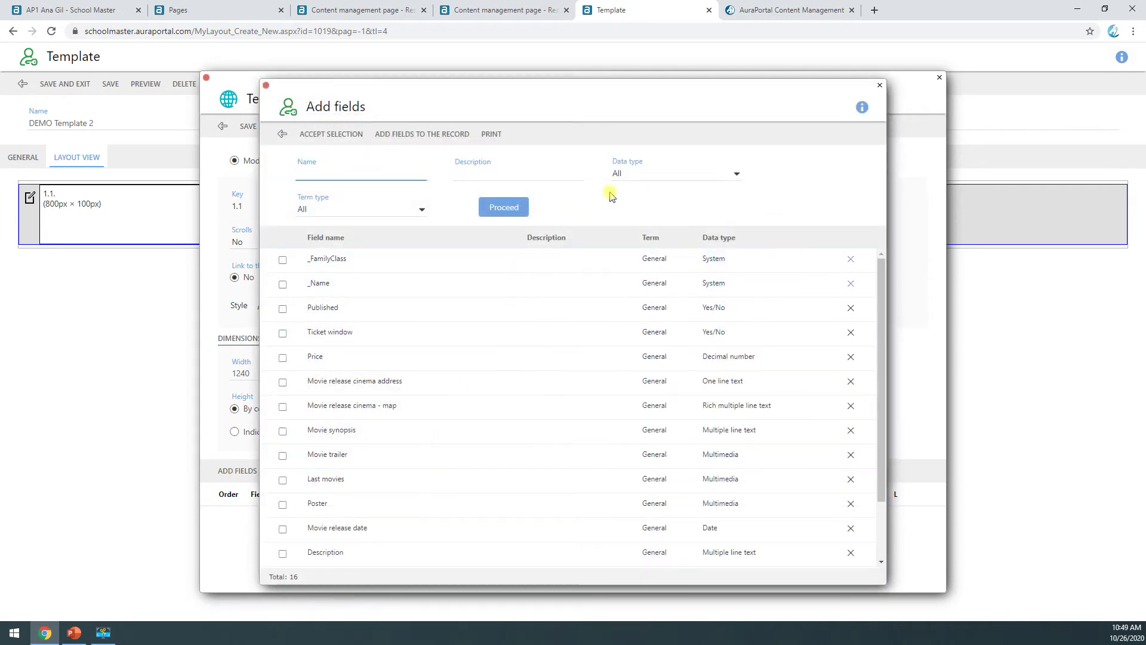
click(638, 174)
key(Down)
key(Down)
key(Down)
key(Down)
key(Down)
key(Down)
key(Down)
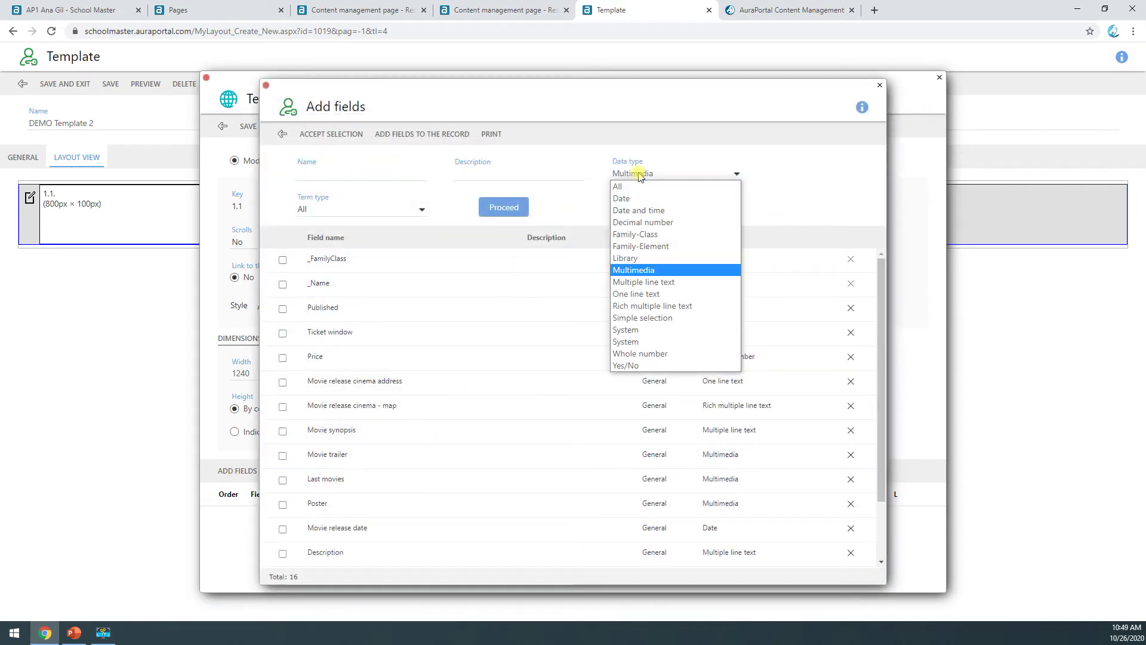
key(Return)
click(525, 207)
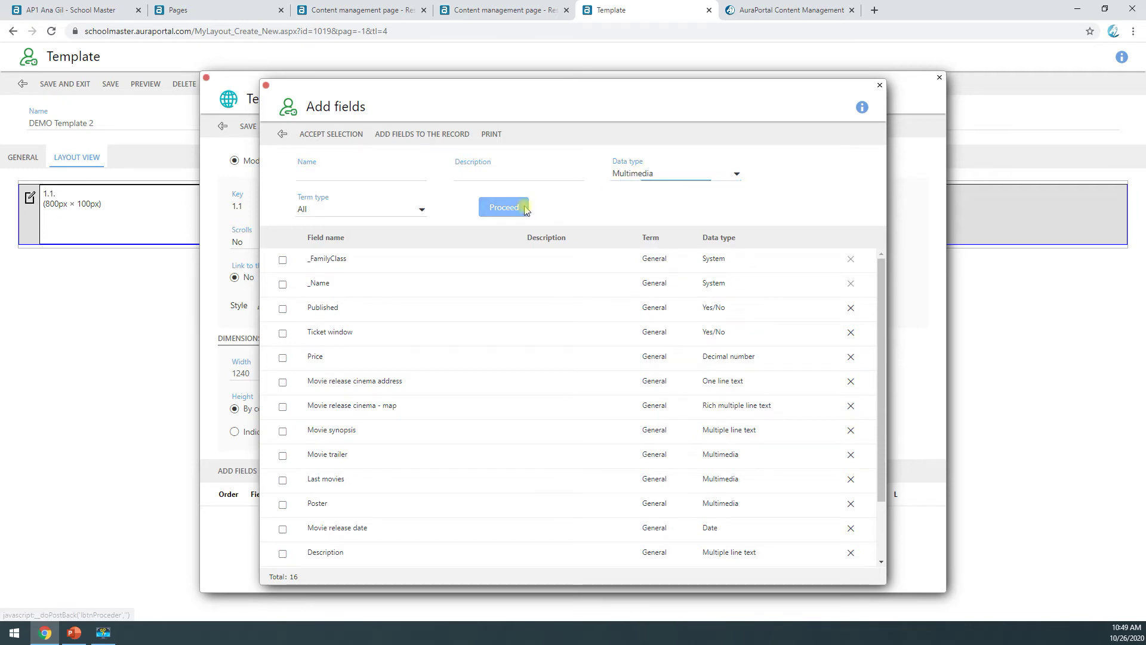
click(283, 259)
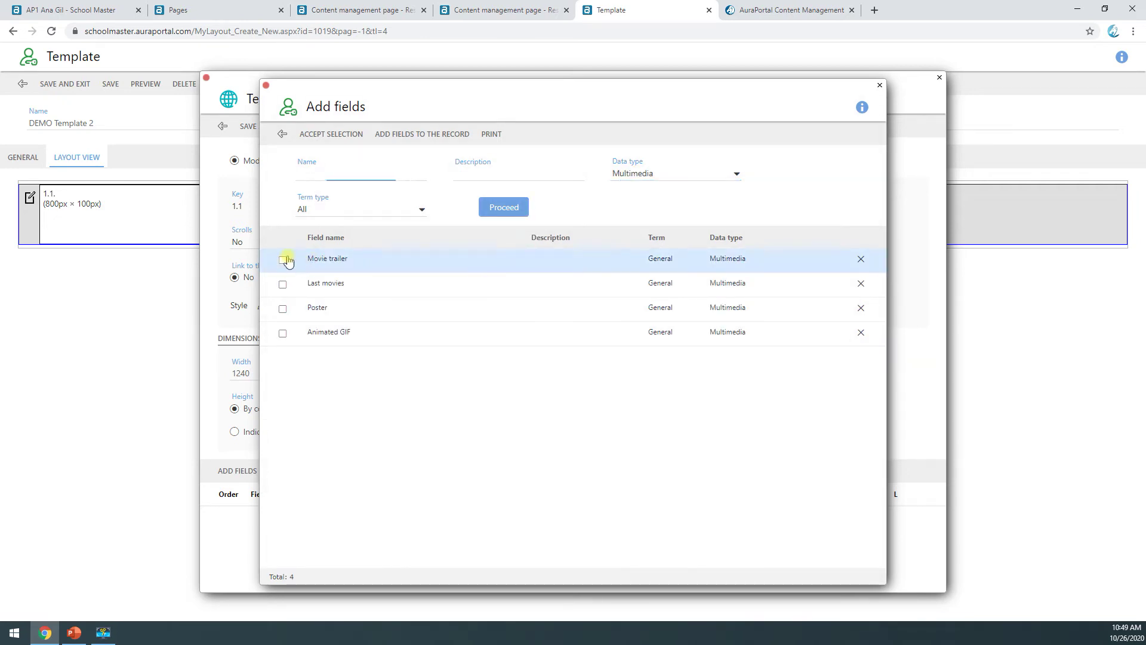
click(317, 140)
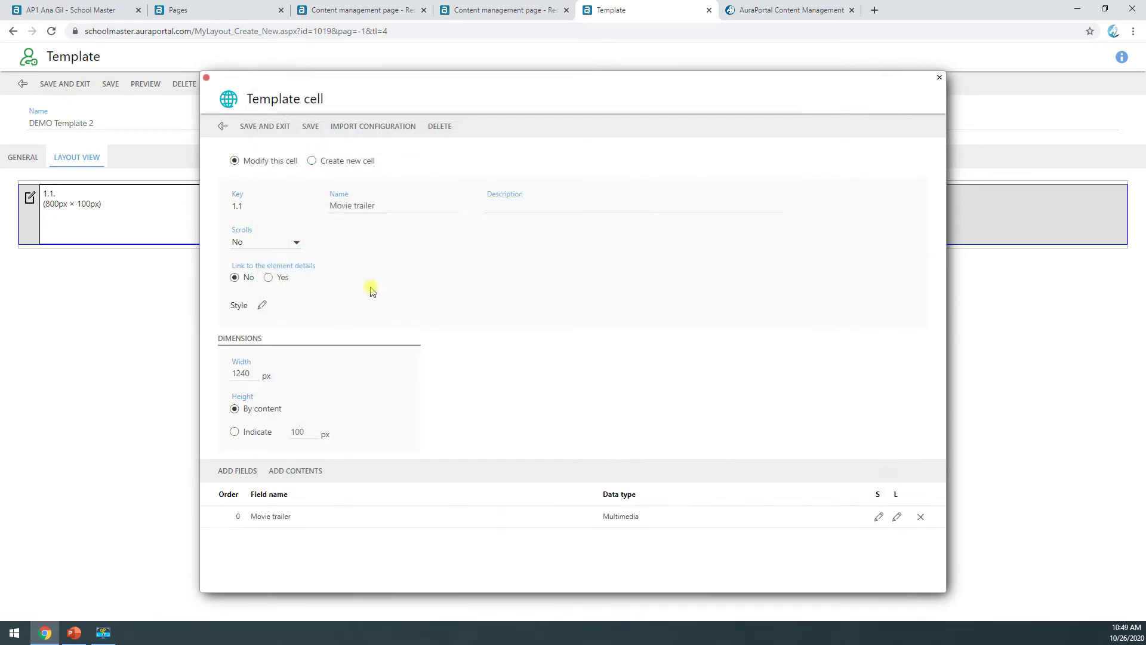
Step: Change the image dimensions in the Movie trailer field's style and save the cell and DEMO Template 2
click(878, 516)
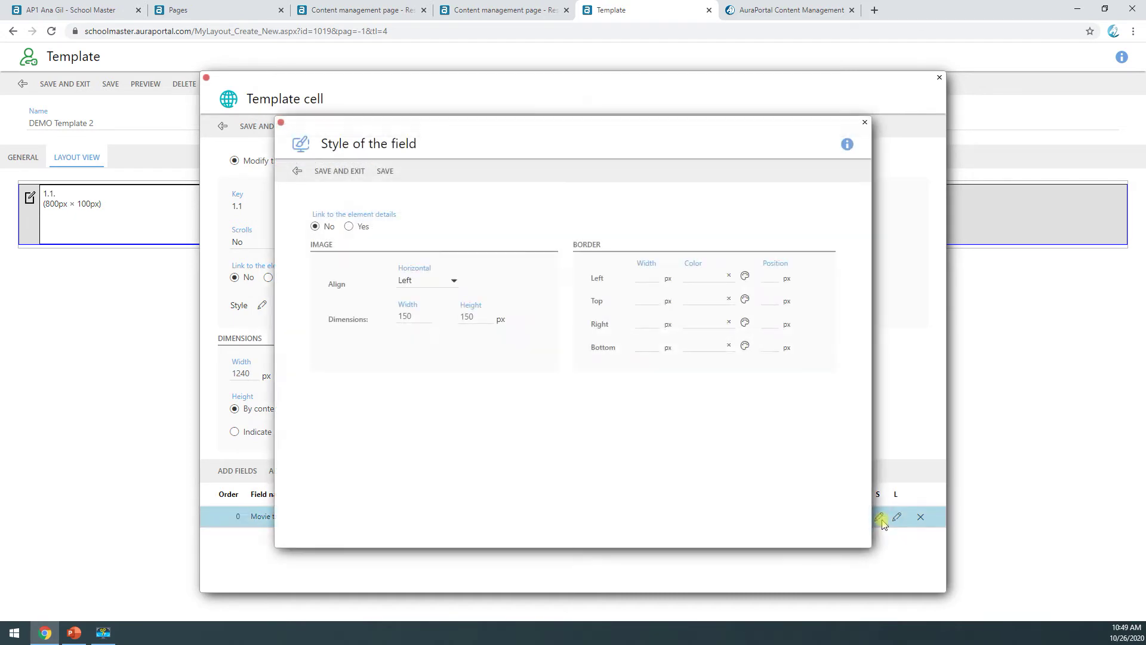
double_click(423, 315)
text(1)
double_click(453, 319)
click(339, 170)
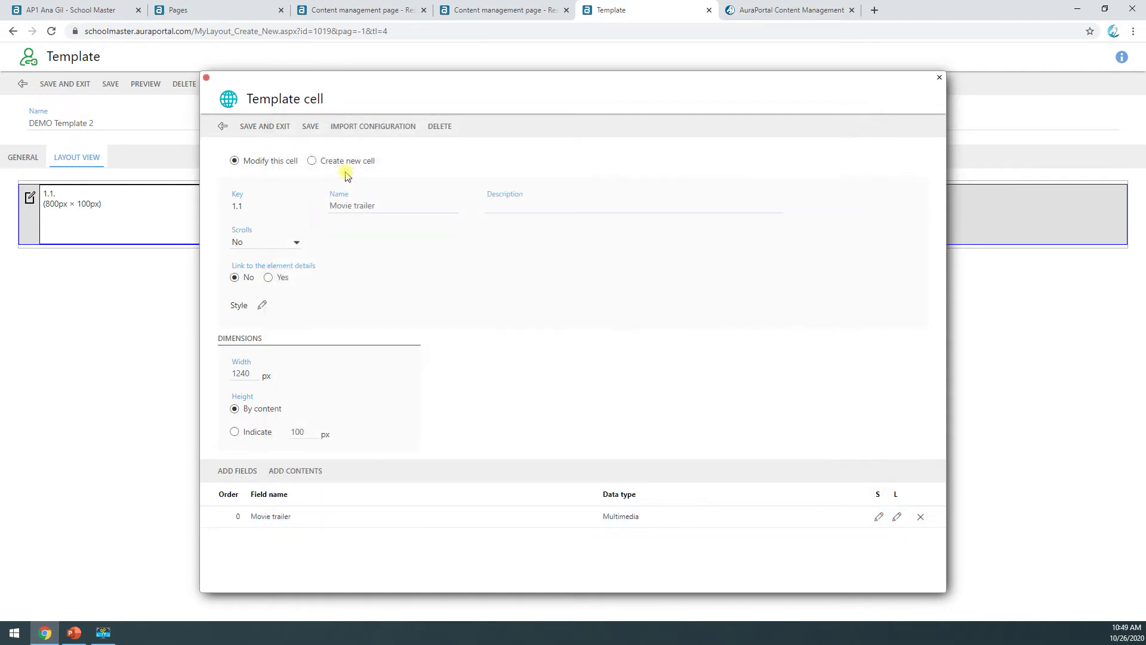
click(266, 127)
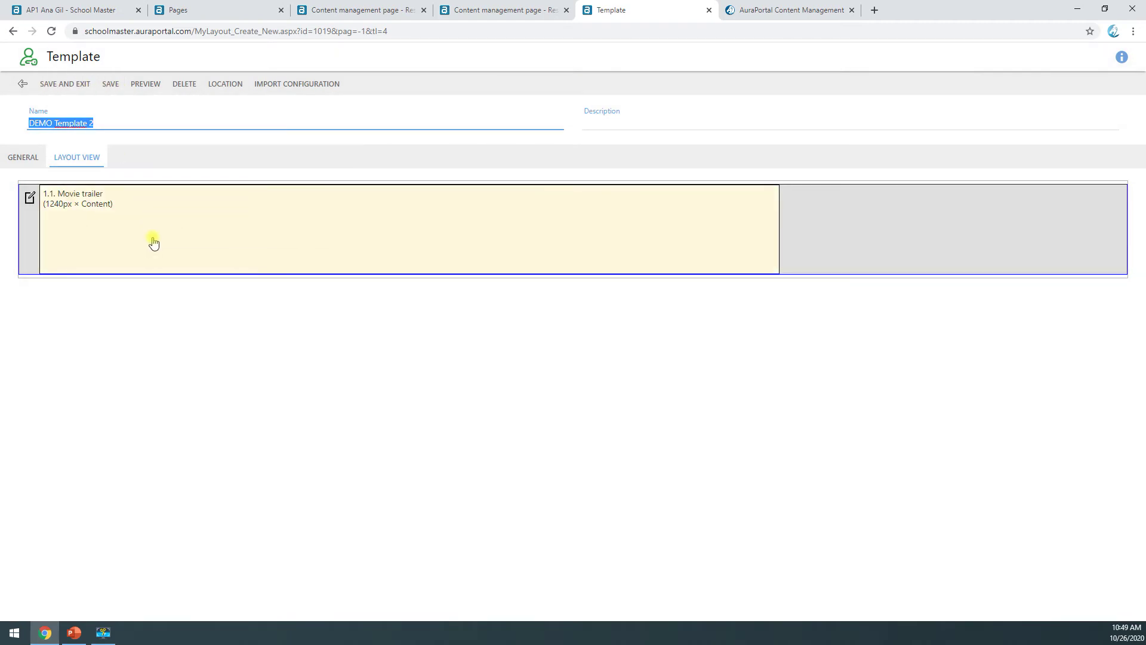
click(76, 94)
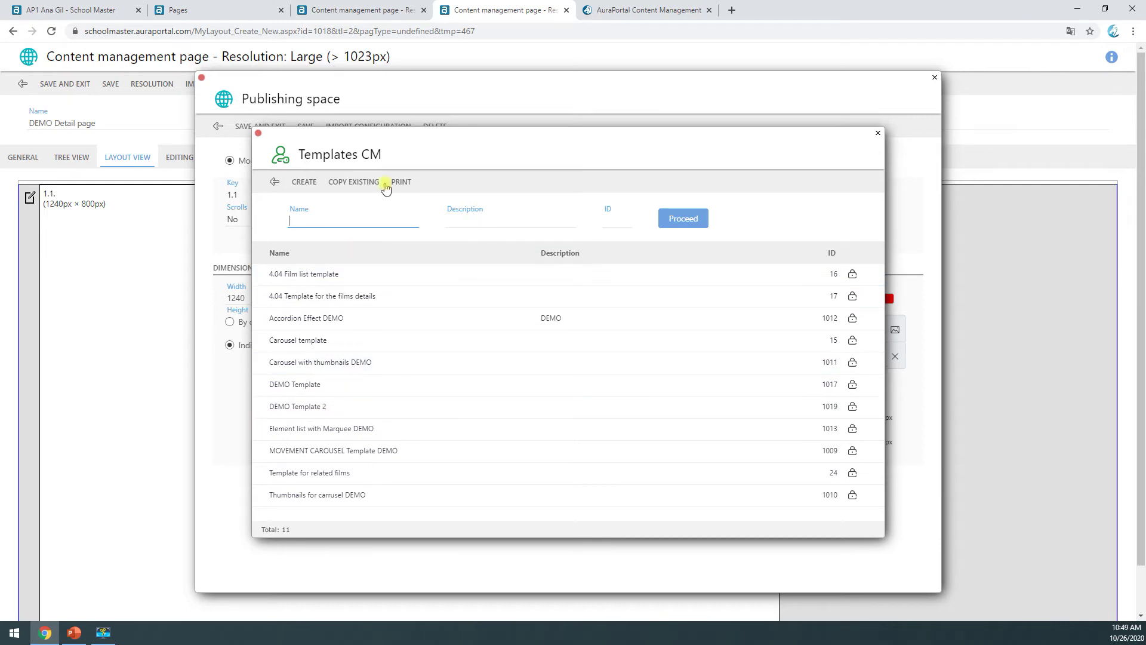
Step: Assign DEMO Template 2 to DEMO Element details and save the element details, publishing space 1.1 and the DEMO Detail page
drag(386, 131, 662, 144)
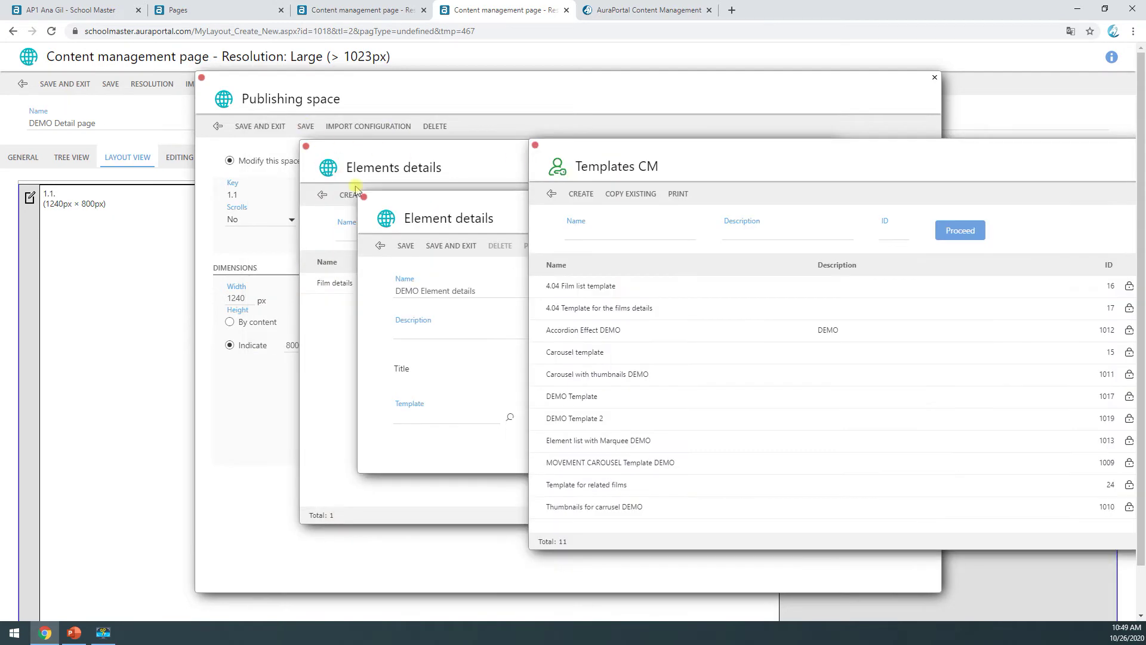
click(581, 426)
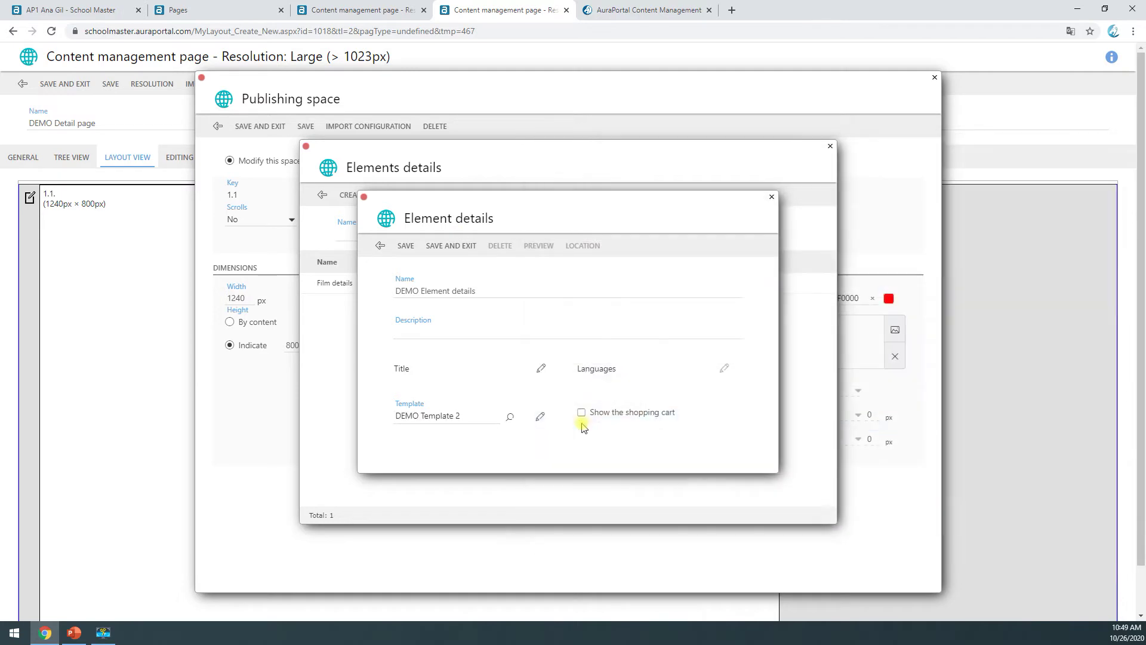
click(451, 251)
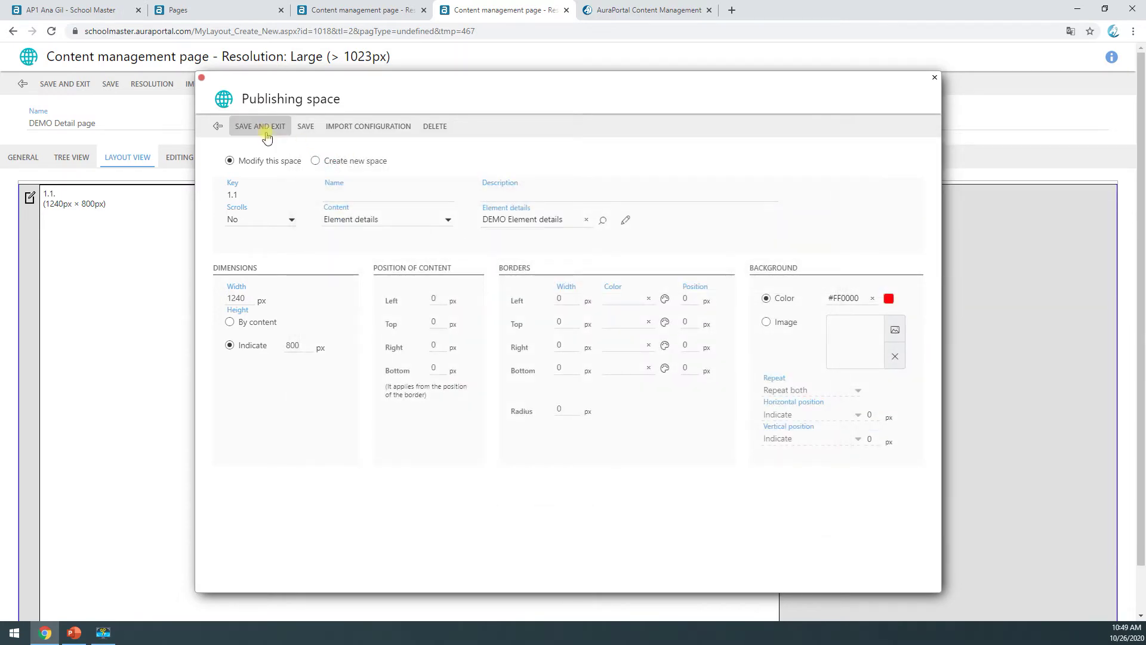
click(262, 126)
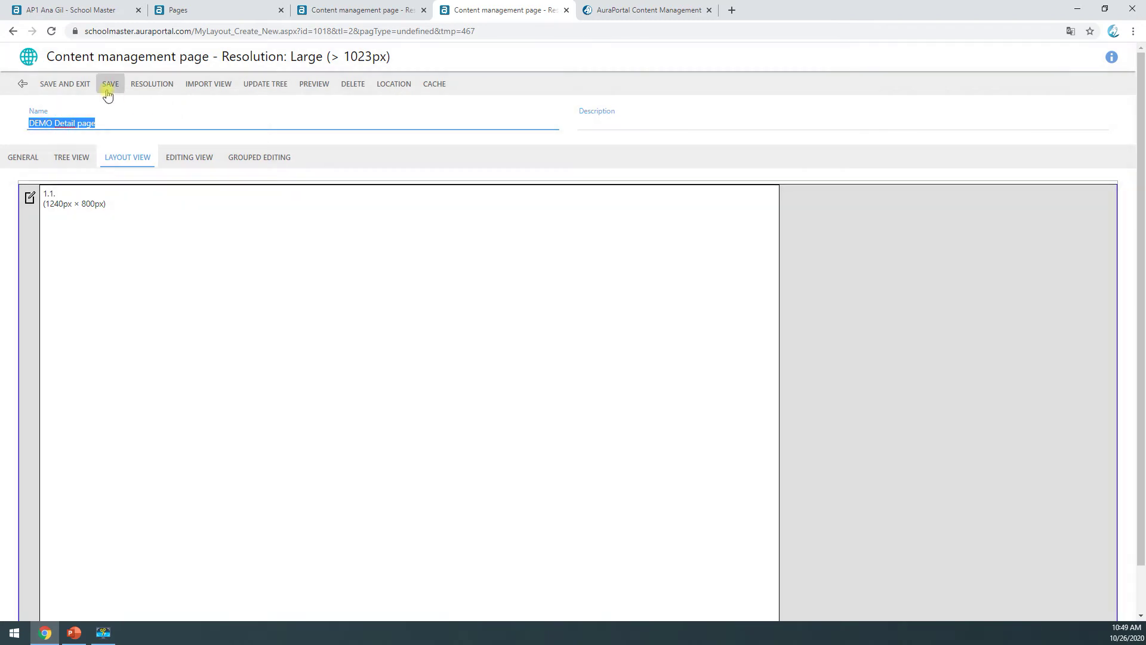
click(108, 86)
Step: Reload the published movie page and check the detail windows of Coco and Big hero 6
click(641, 10)
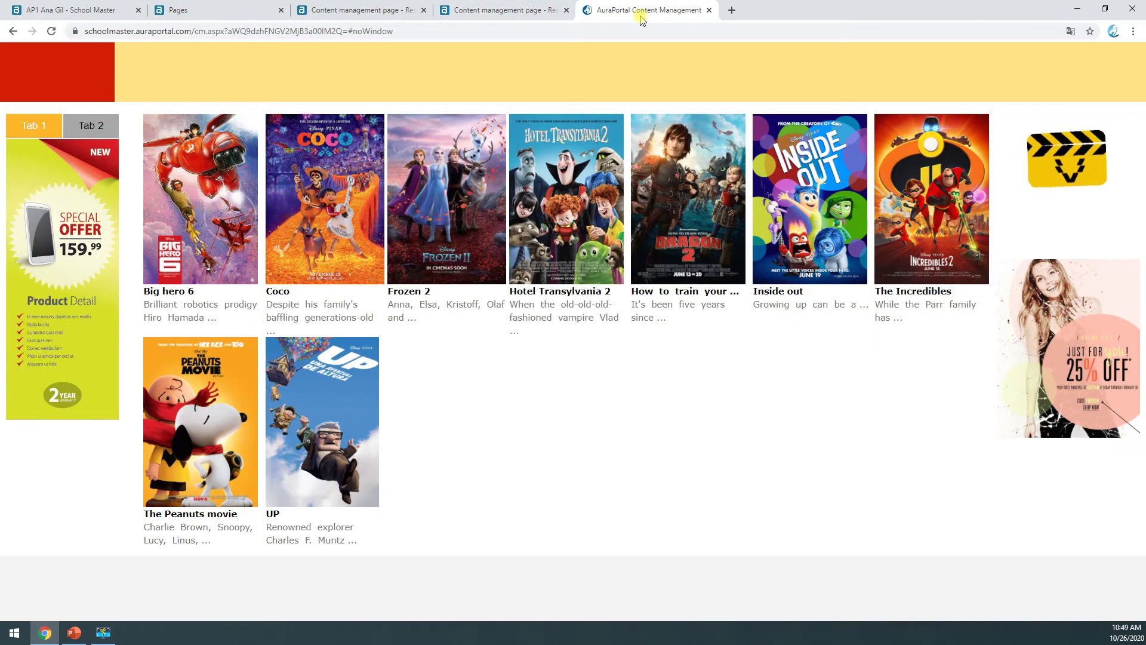
click(53, 31)
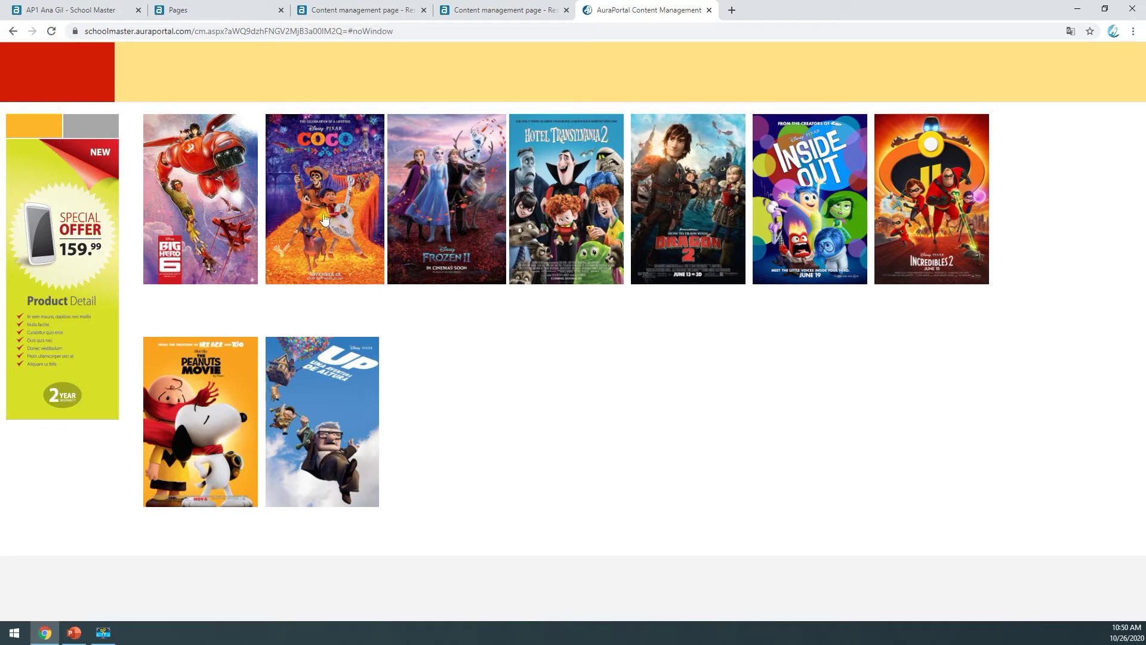
click(324, 219)
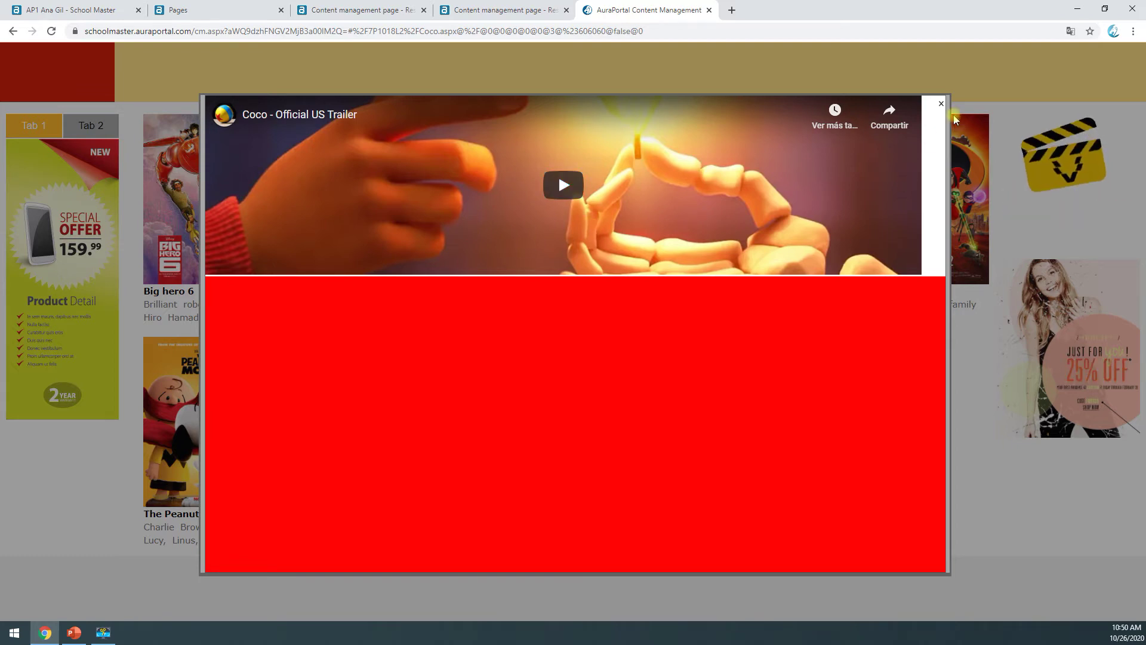
click(940, 103)
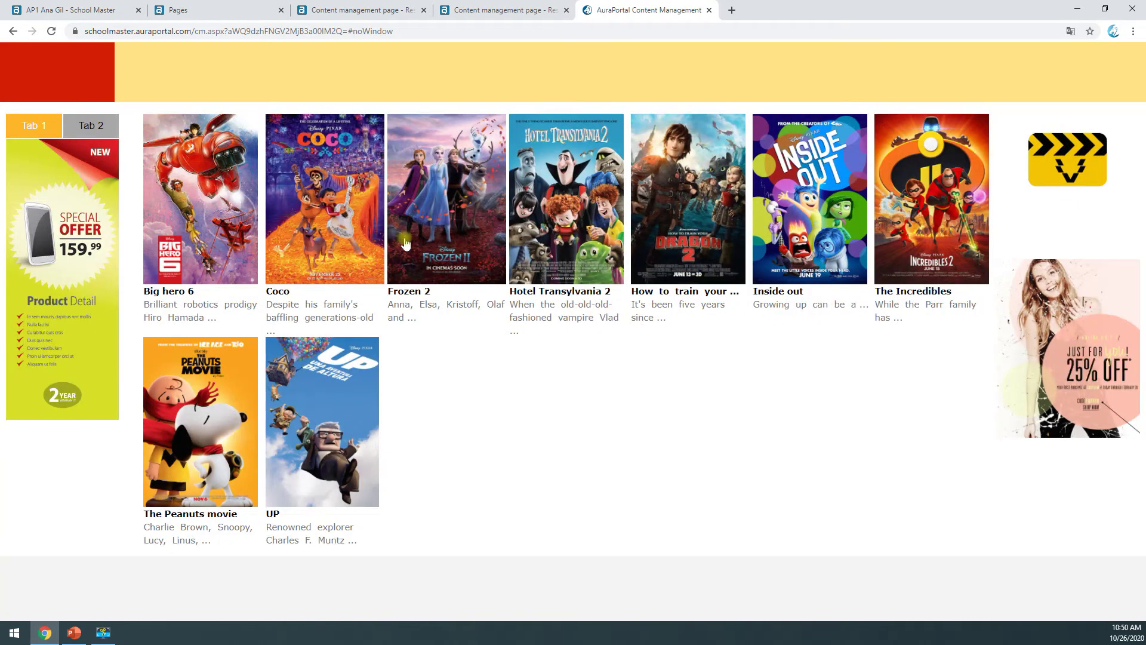
click(231, 241)
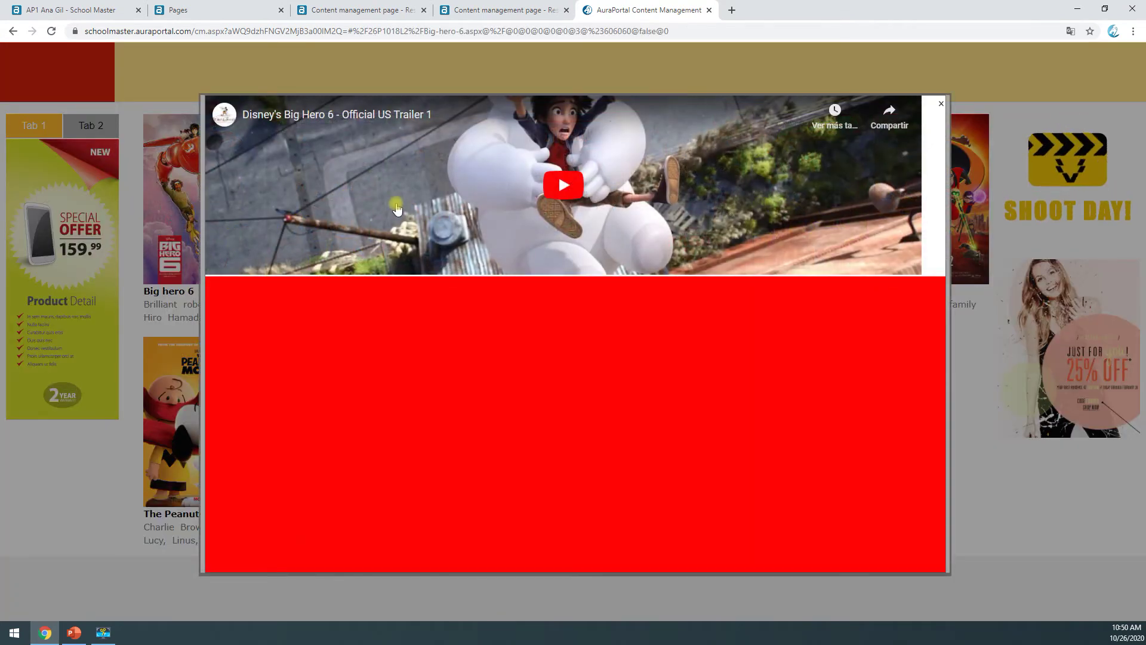
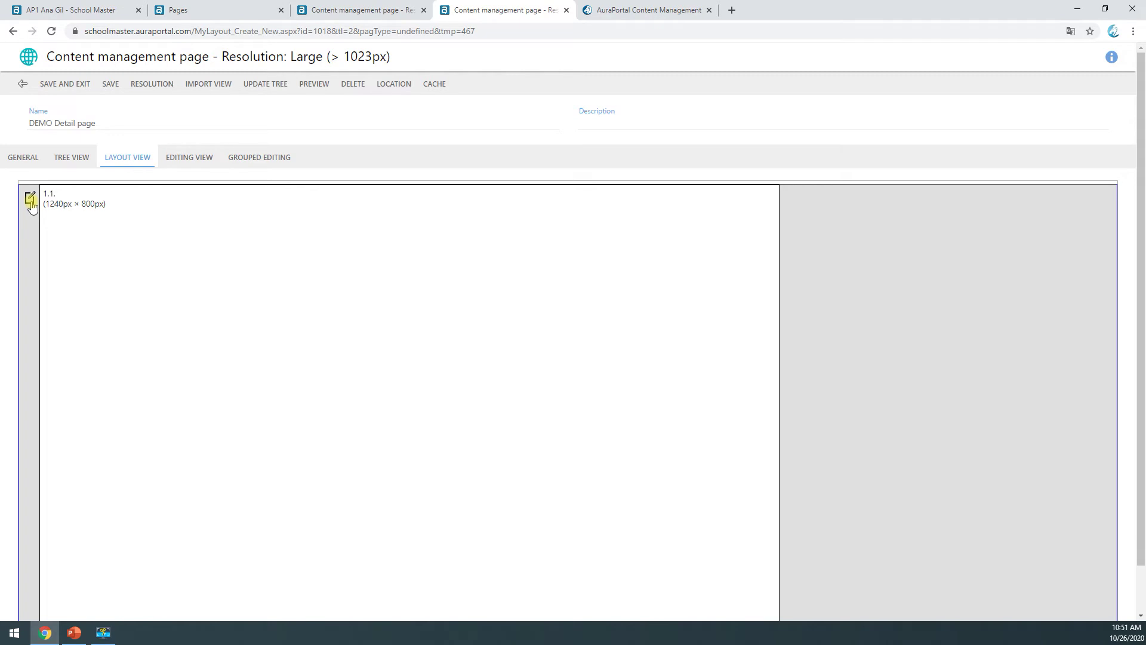
Step: Set the width of Section 1 on the DEMO Detail page to Automatic according to resolution and recheck the section settings
click(90, 214)
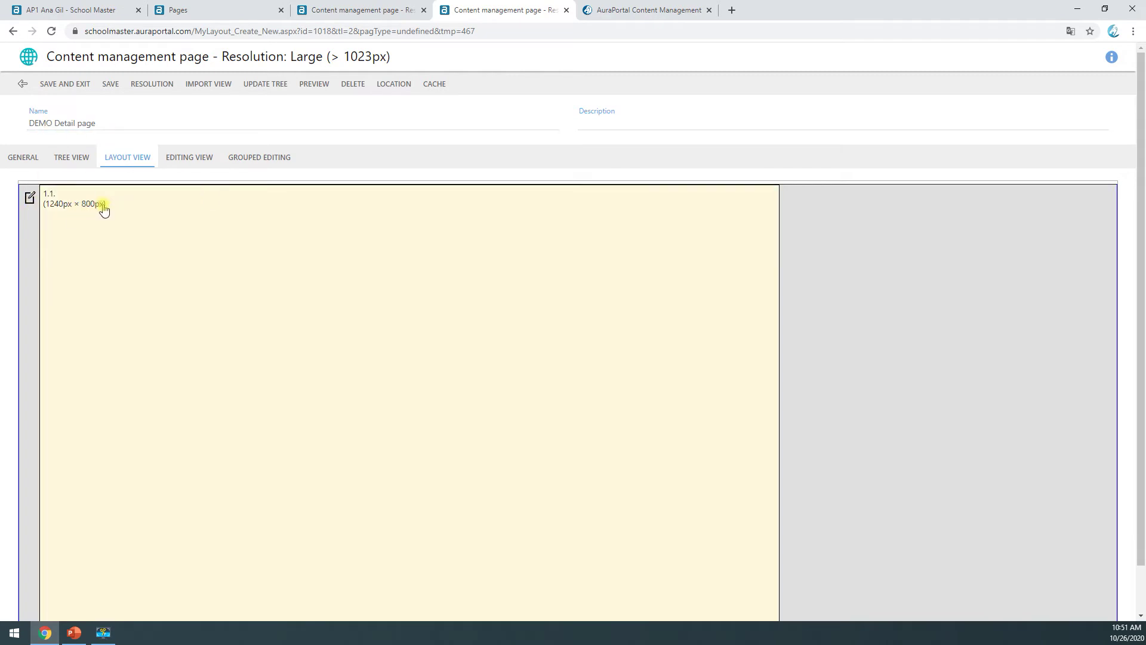
click(30, 199)
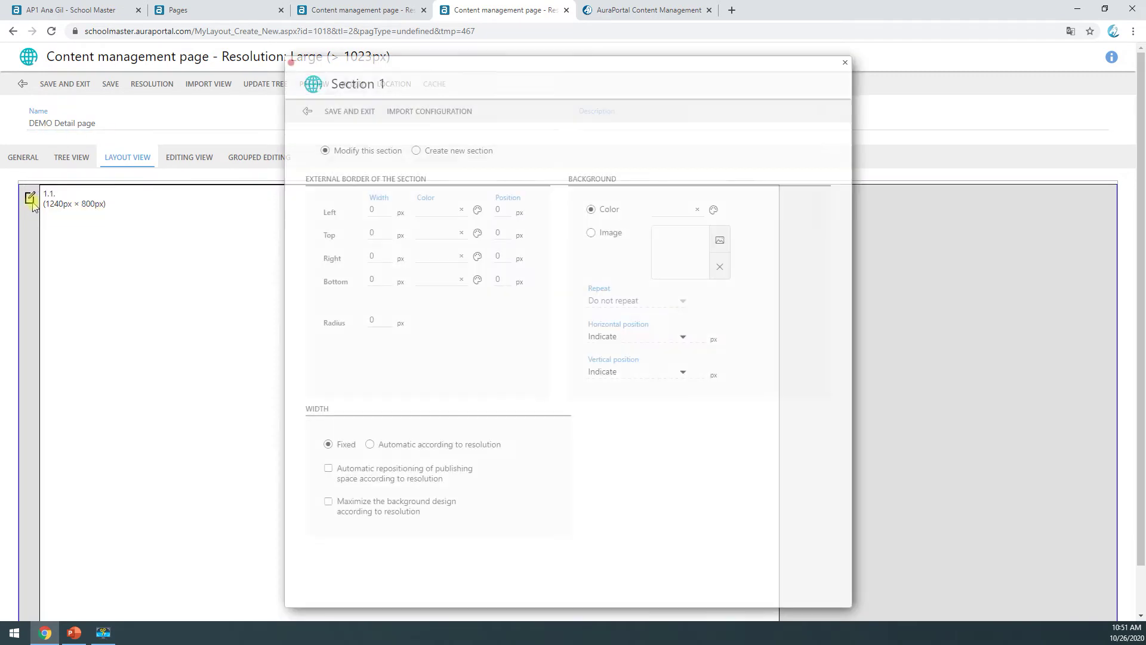
click(370, 445)
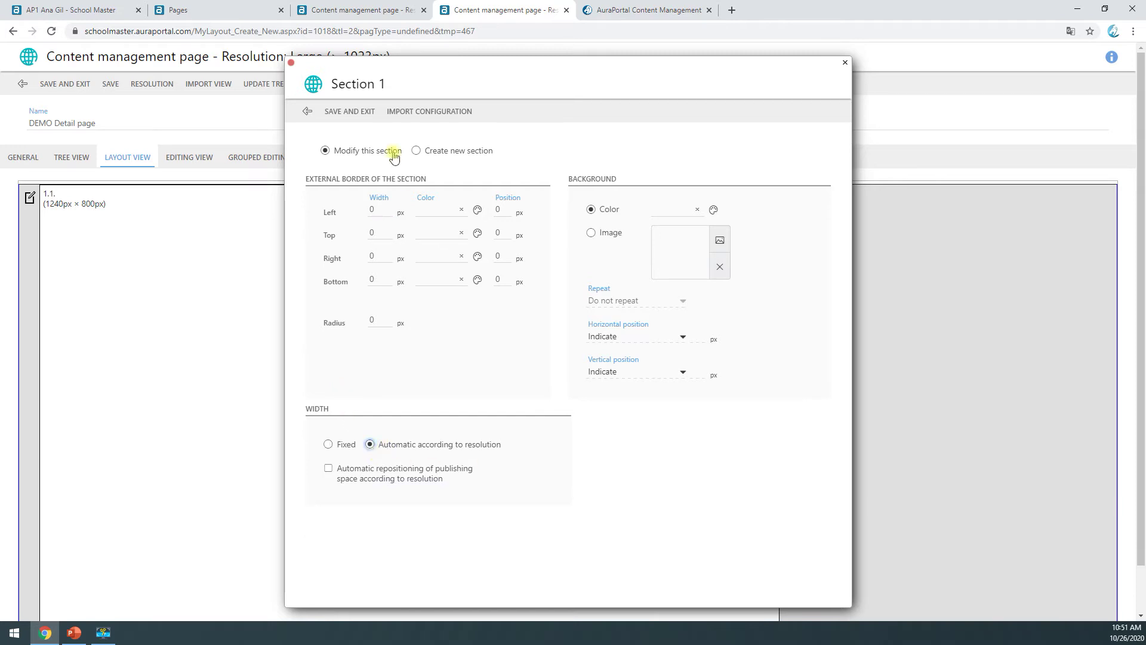
click(350, 111)
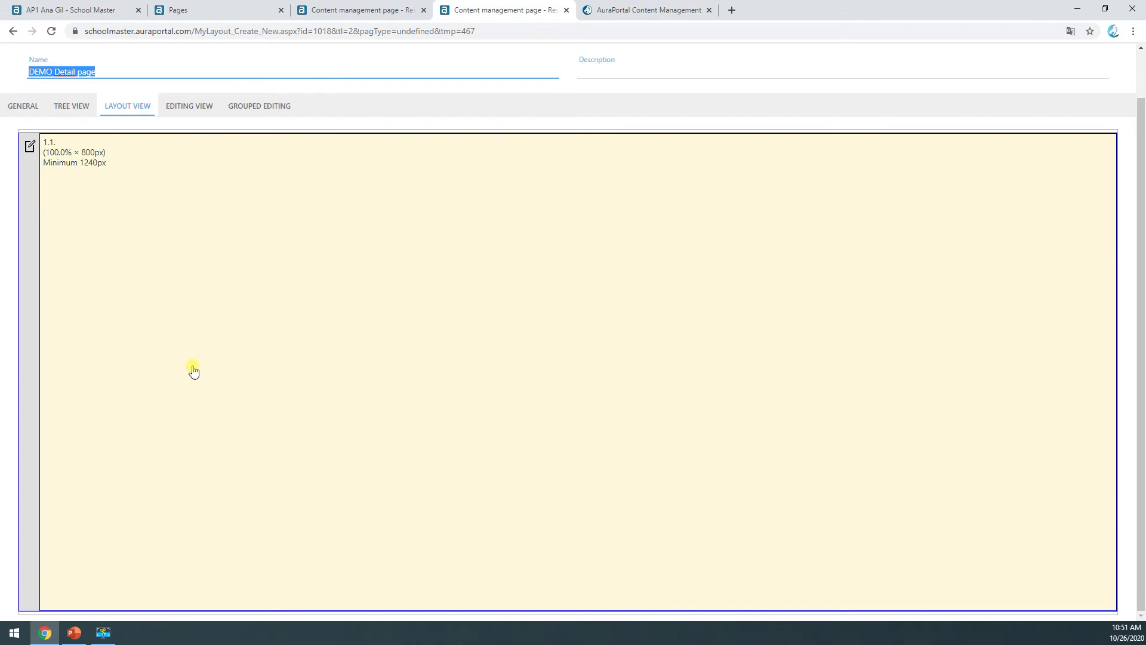
click(29, 200)
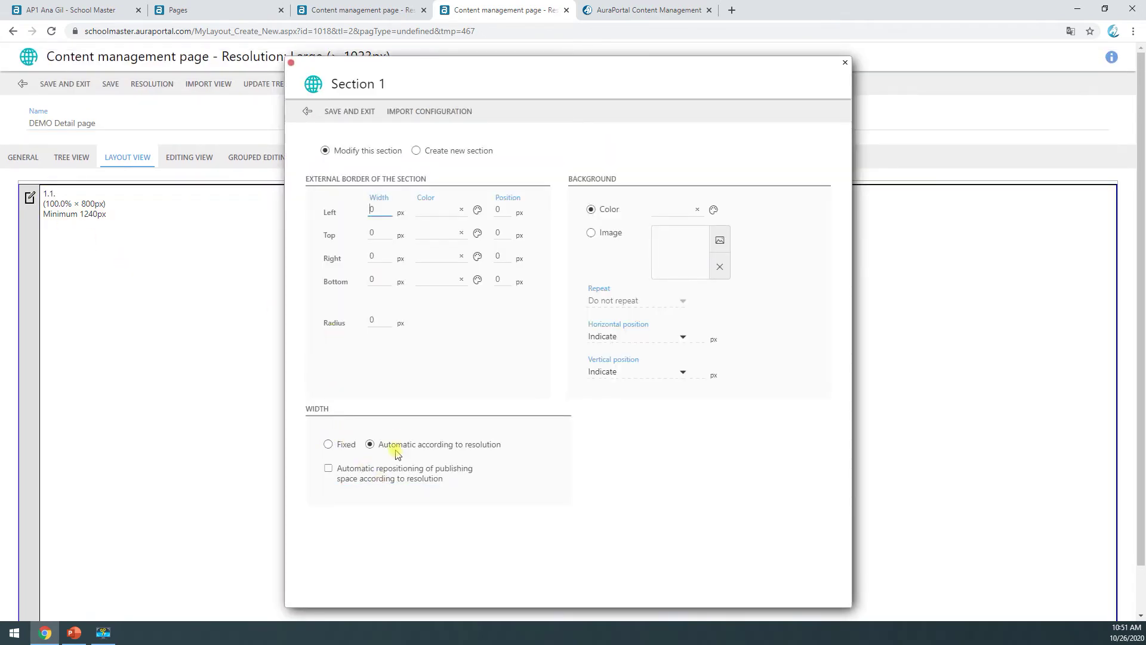
click(299, 110)
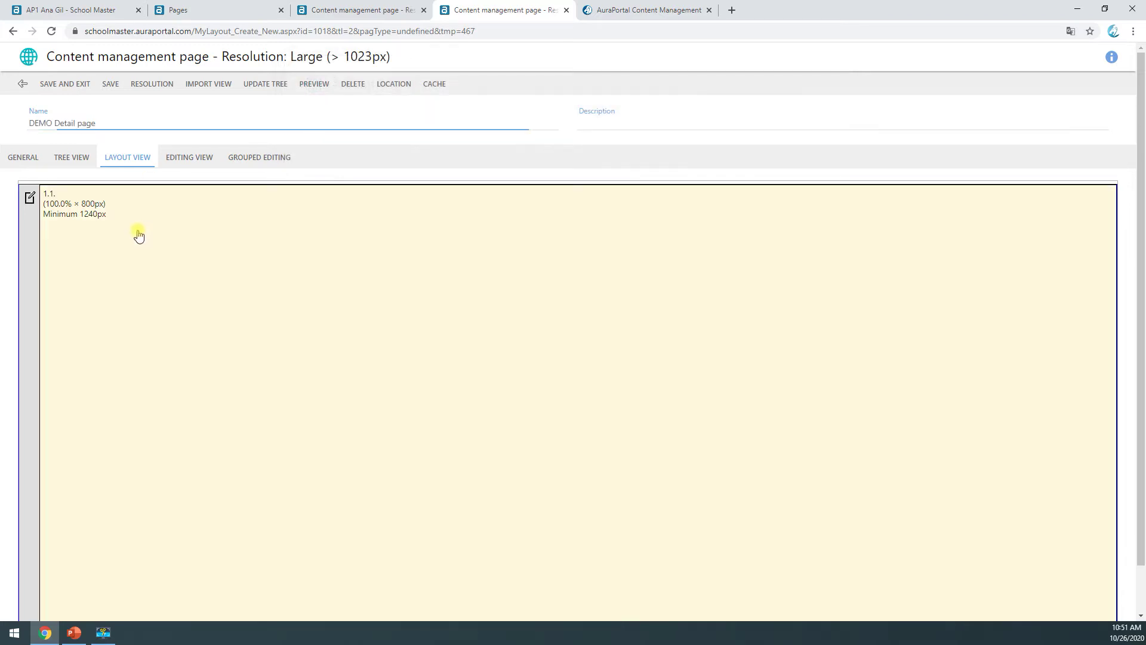
Step: Set publishing space 1.1's height to By content, name the space Element details and save it
click(141, 235)
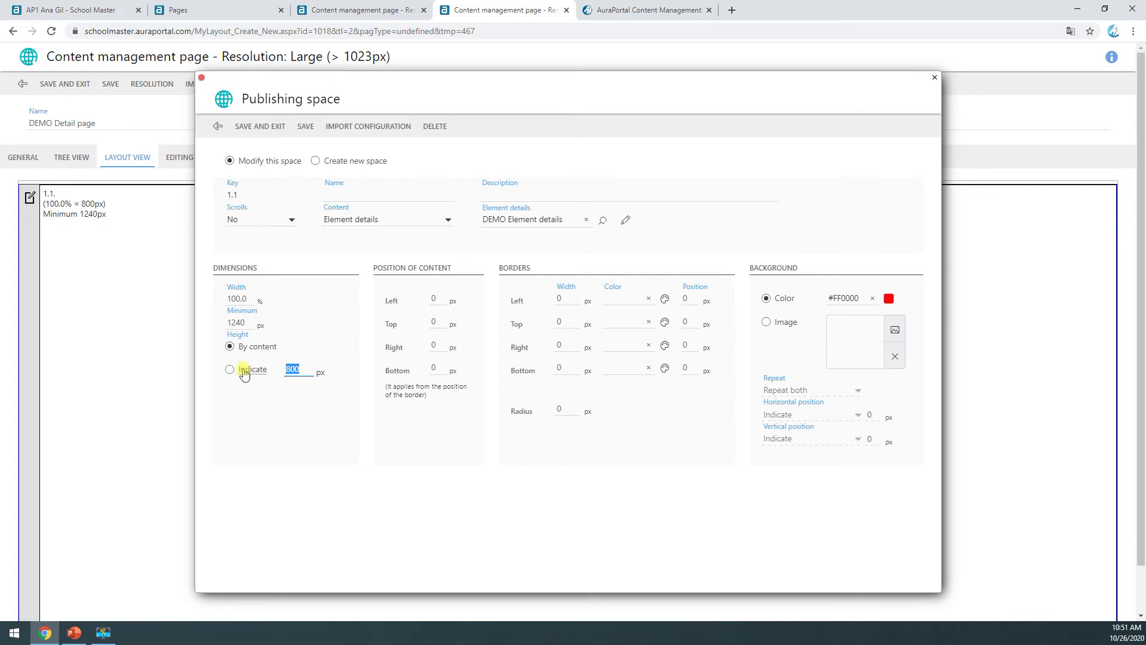
click(371, 195)
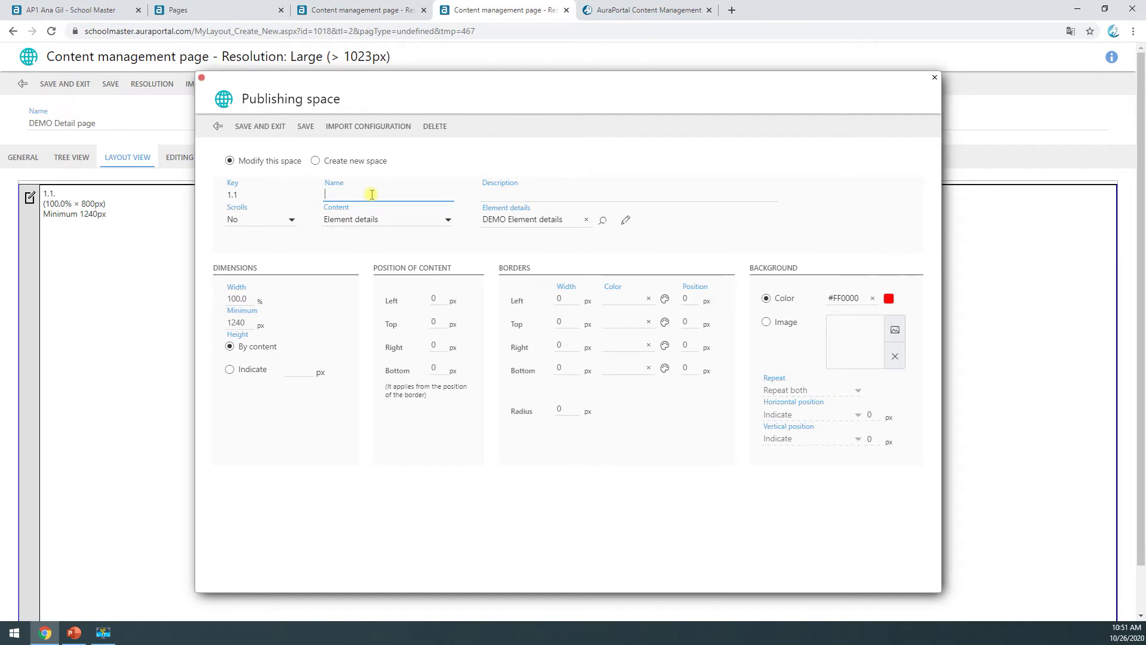
click(274, 136)
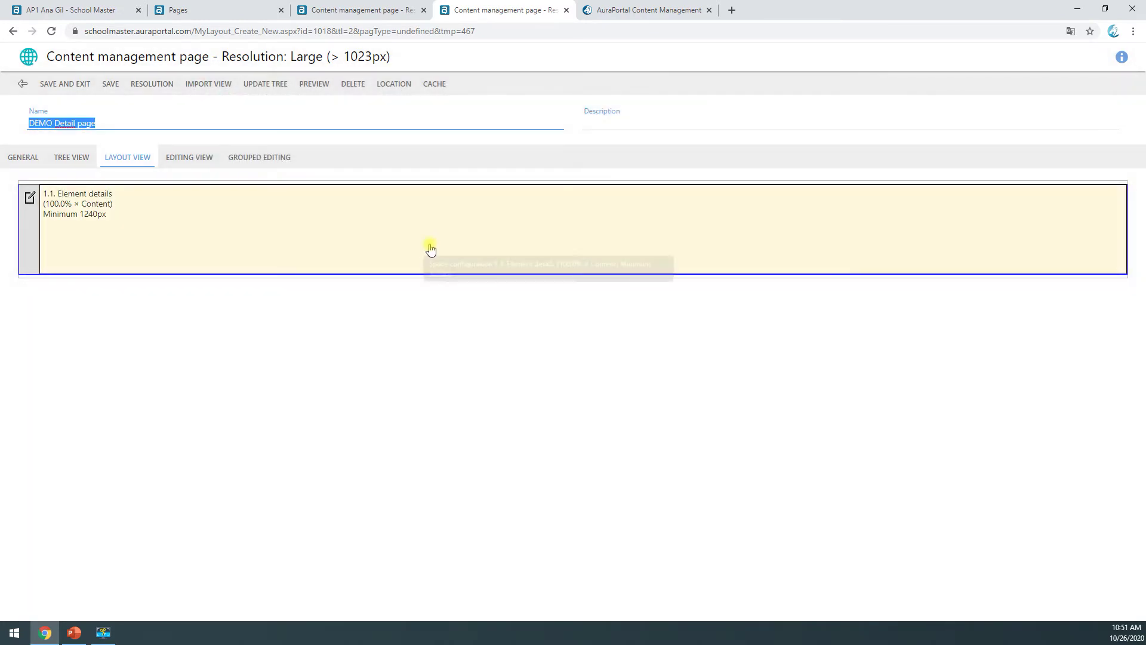
Step: Return to the published page, close the Big hero 6 details and check the detail window of Hotel Transylvania 2
click(605, 10)
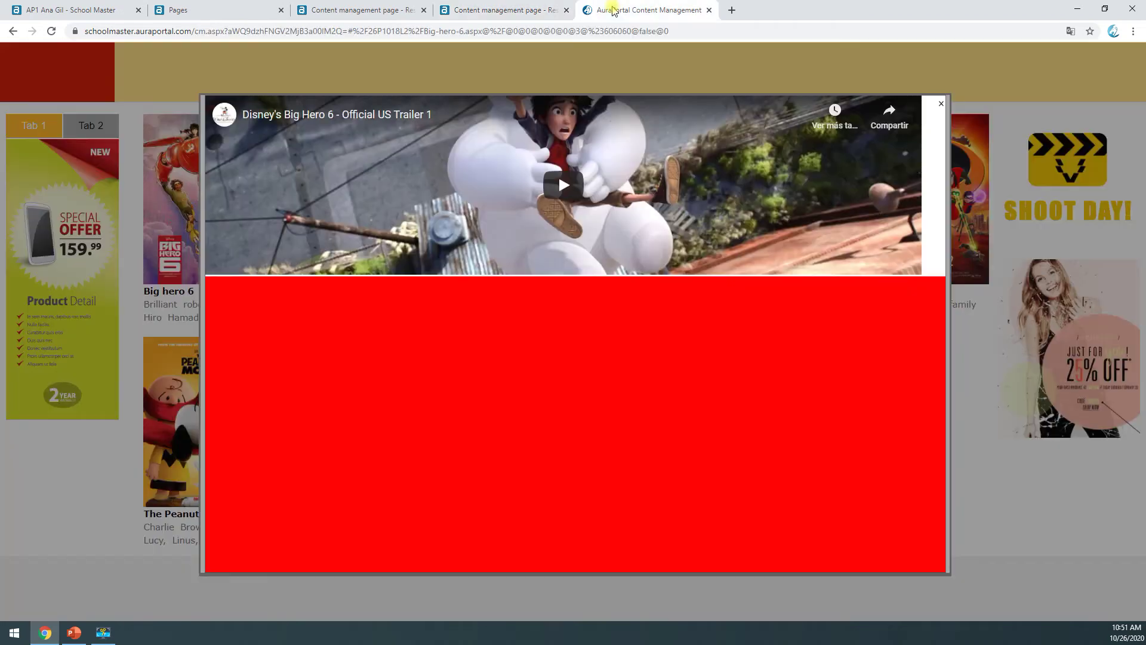
click(941, 104)
click(559, 218)
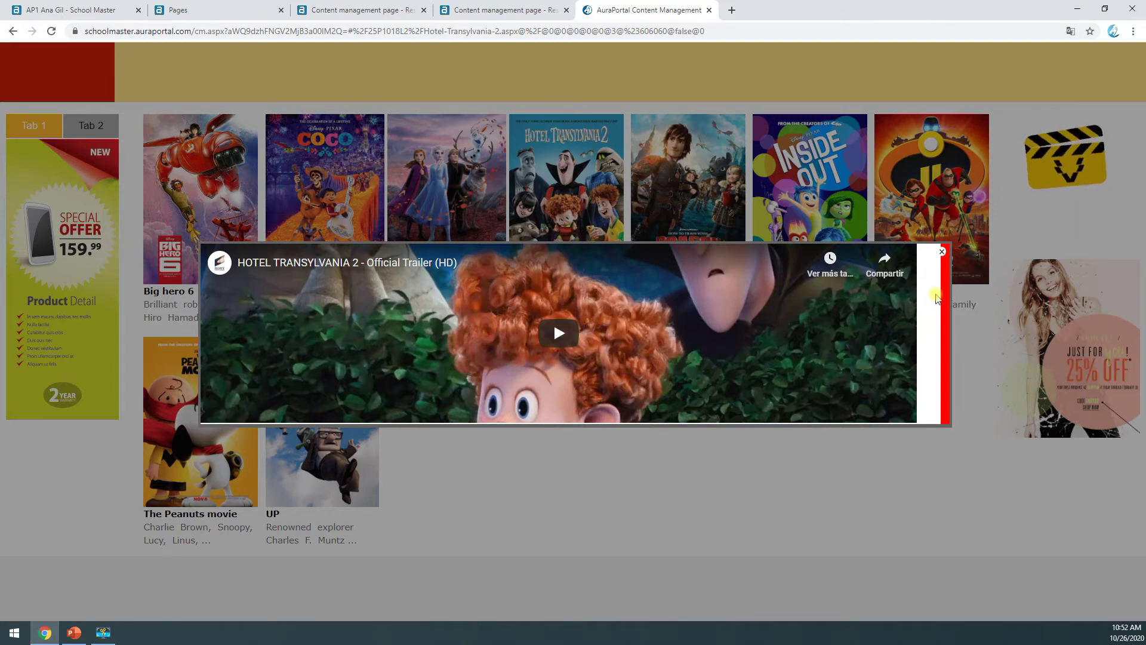
Step: Return to the DEMO Detail page and open DEMO Template 2 from the element details of publishing space 1.1
click(514, 17)
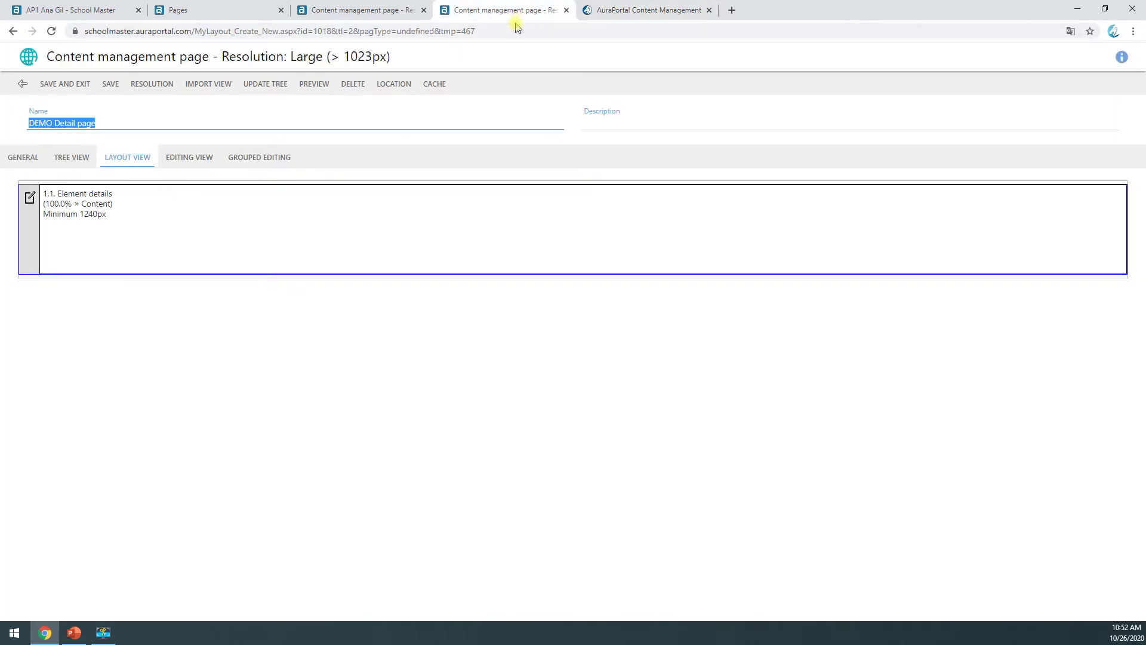
click(298, 237)
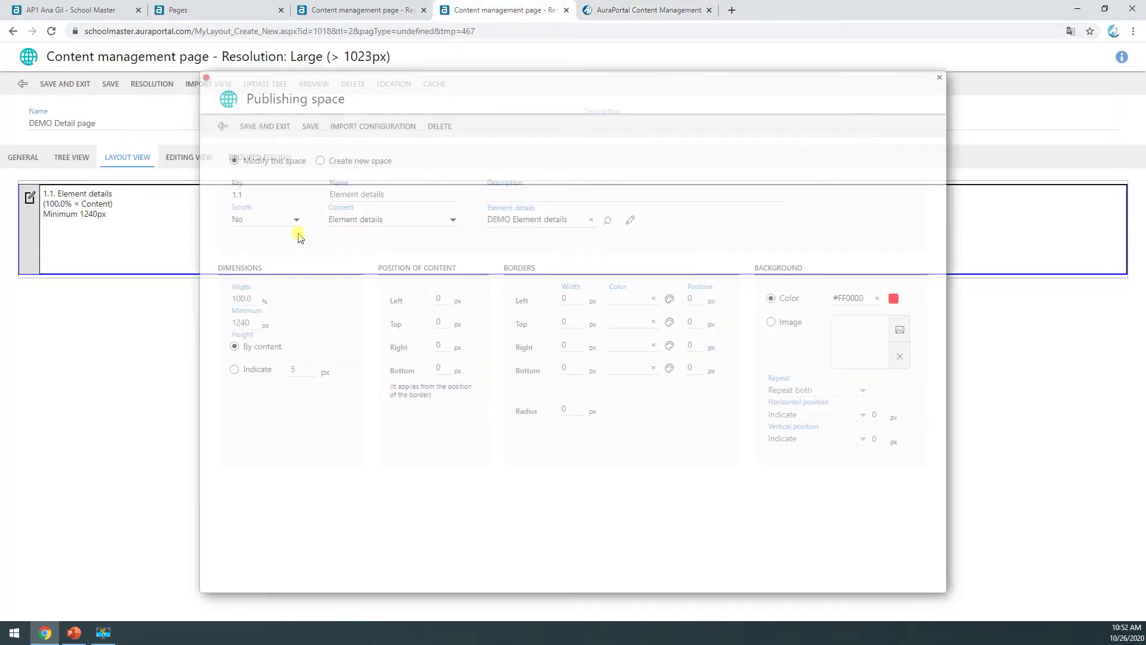
click(633, 221)
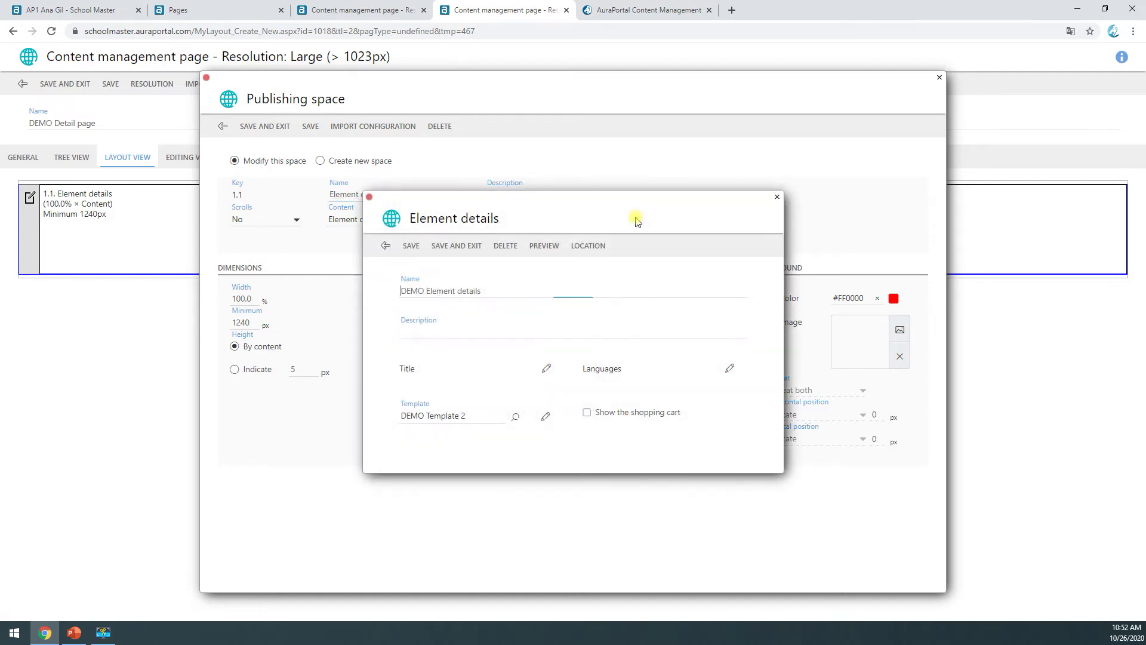
click(544, 418)
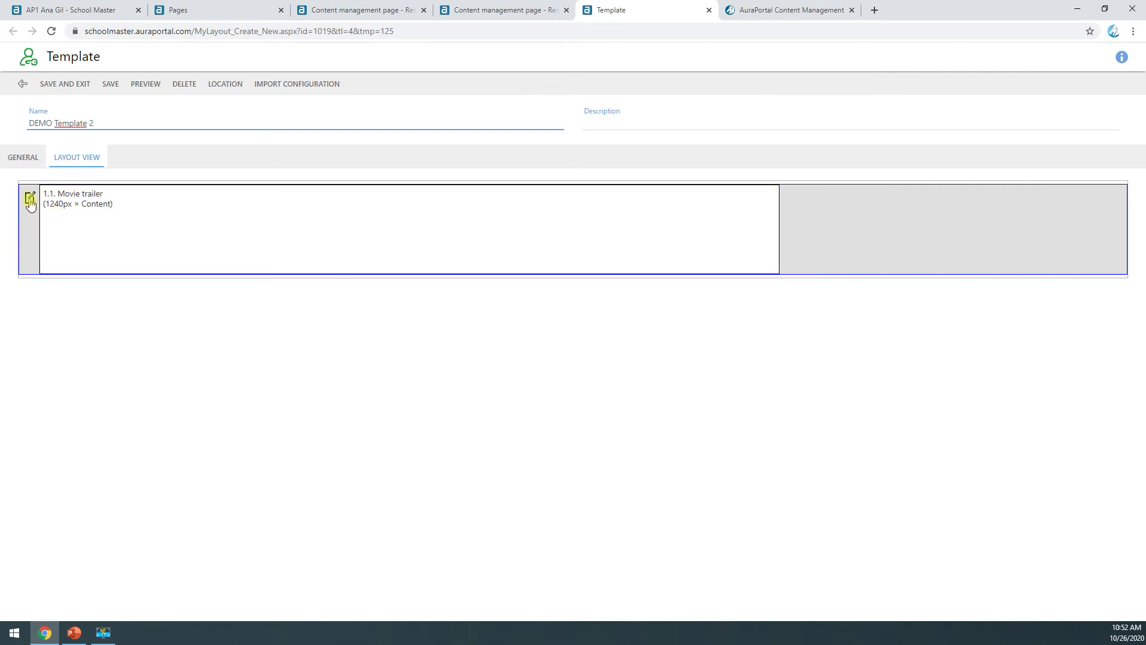
Step: Review the template's general settings and set the width of its Section 1 to Automatic according to resolution
click(27, 162)
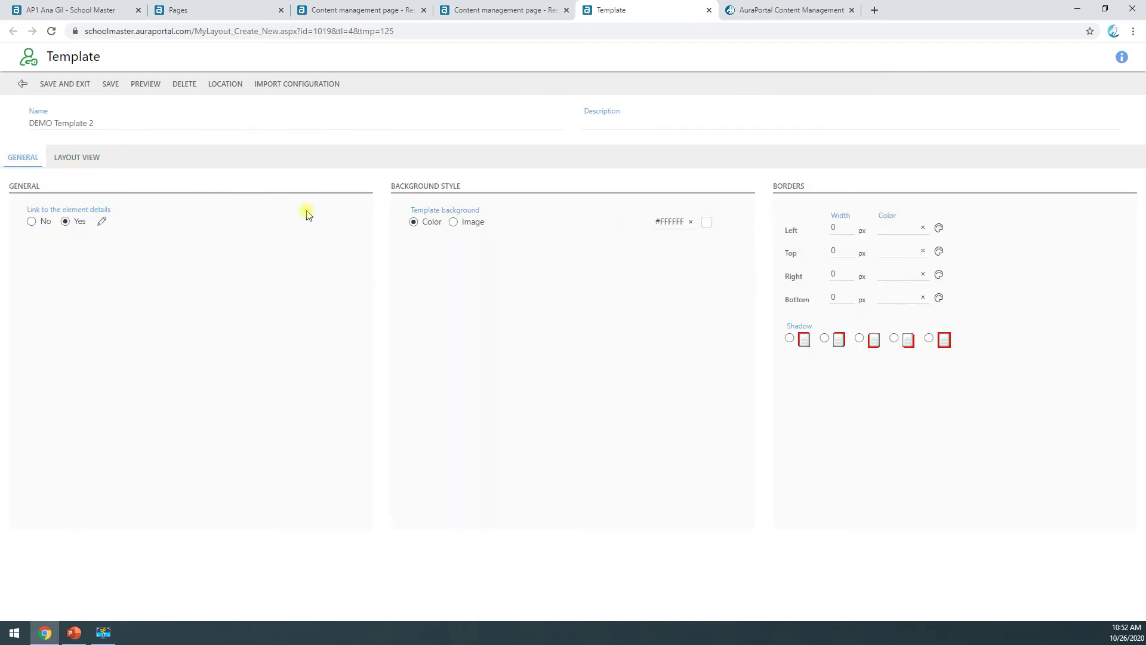
click(80, 158)
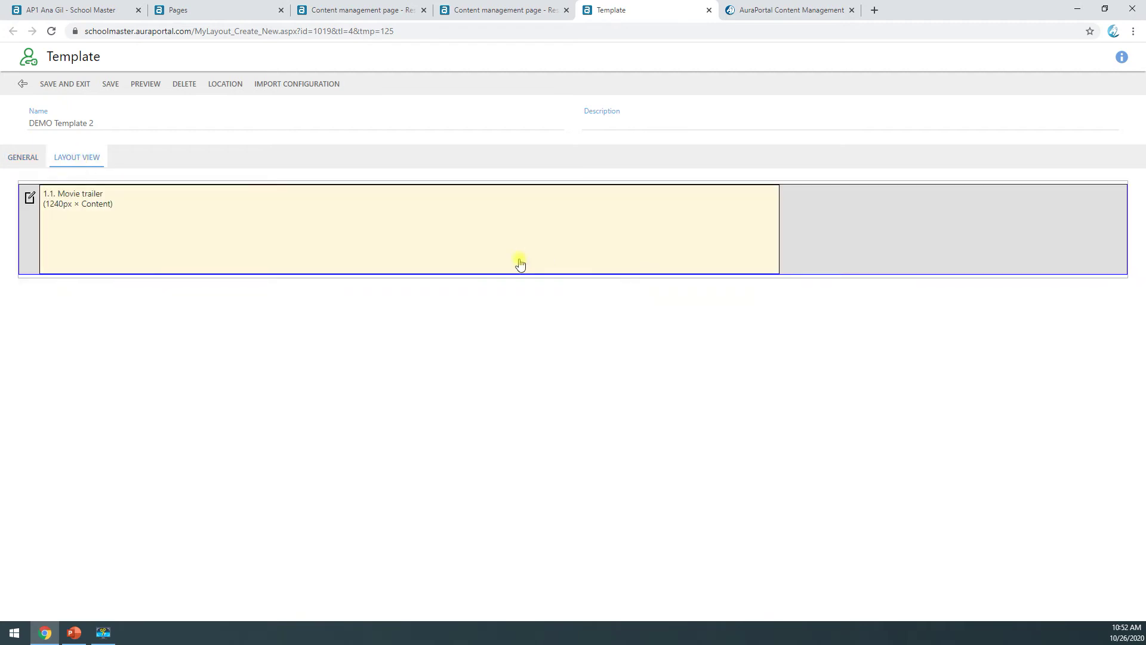
click(30, 199)
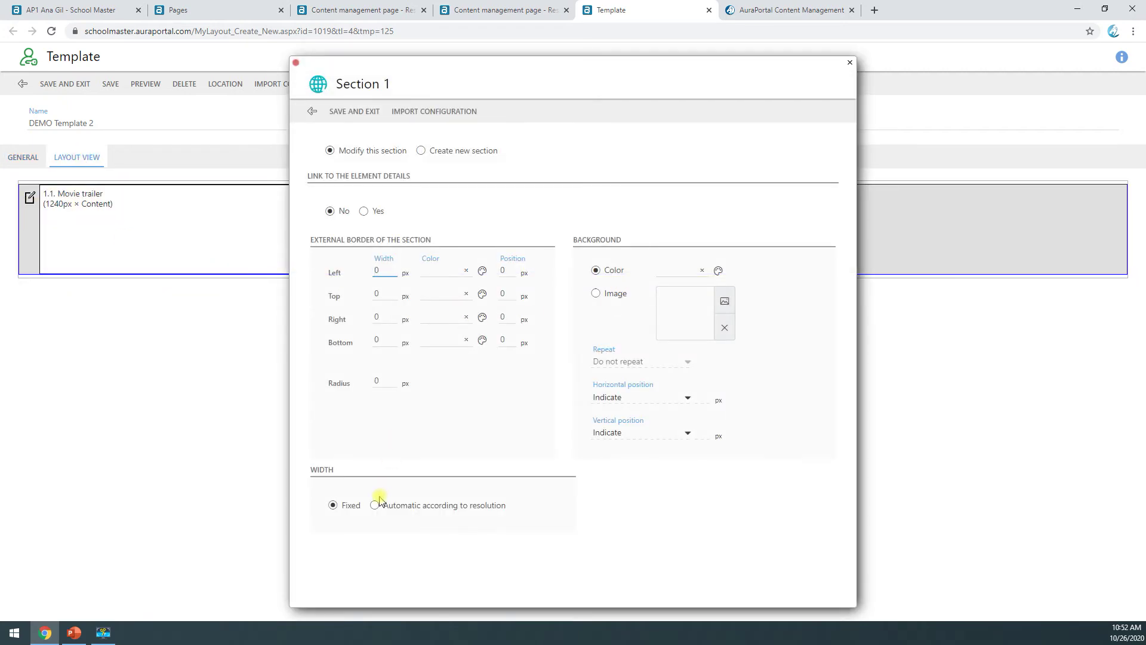
click(356, 113)
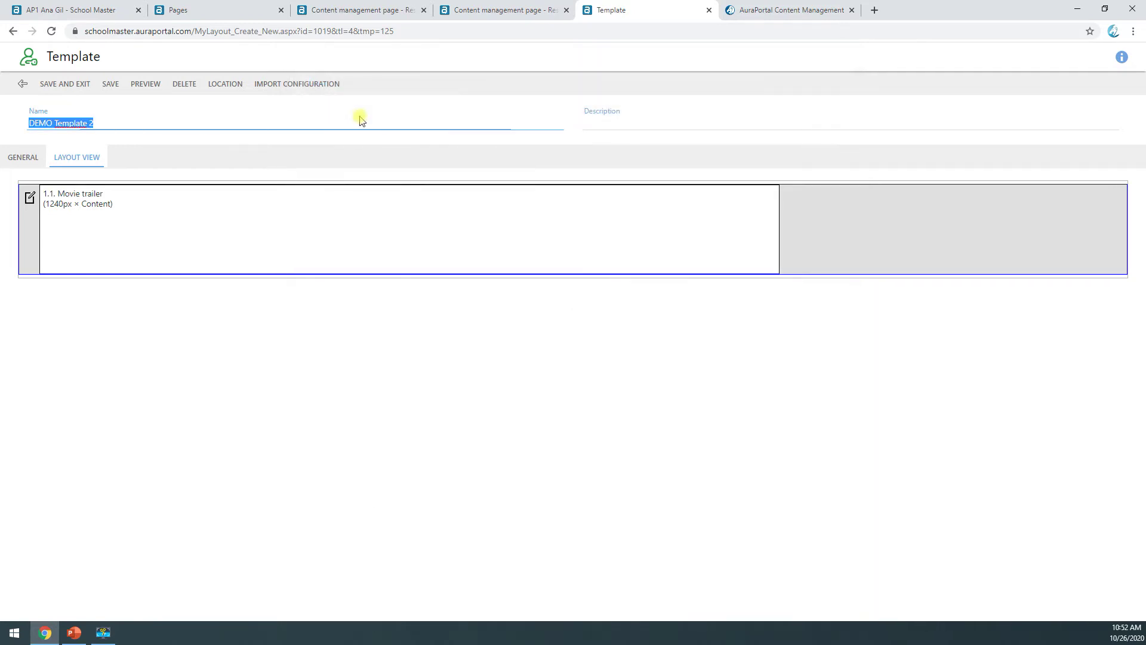
Step: Set the Movie trailer field's dimensions to 800 by 350 px in template cell 1.1 and save the template
click(137, 234)
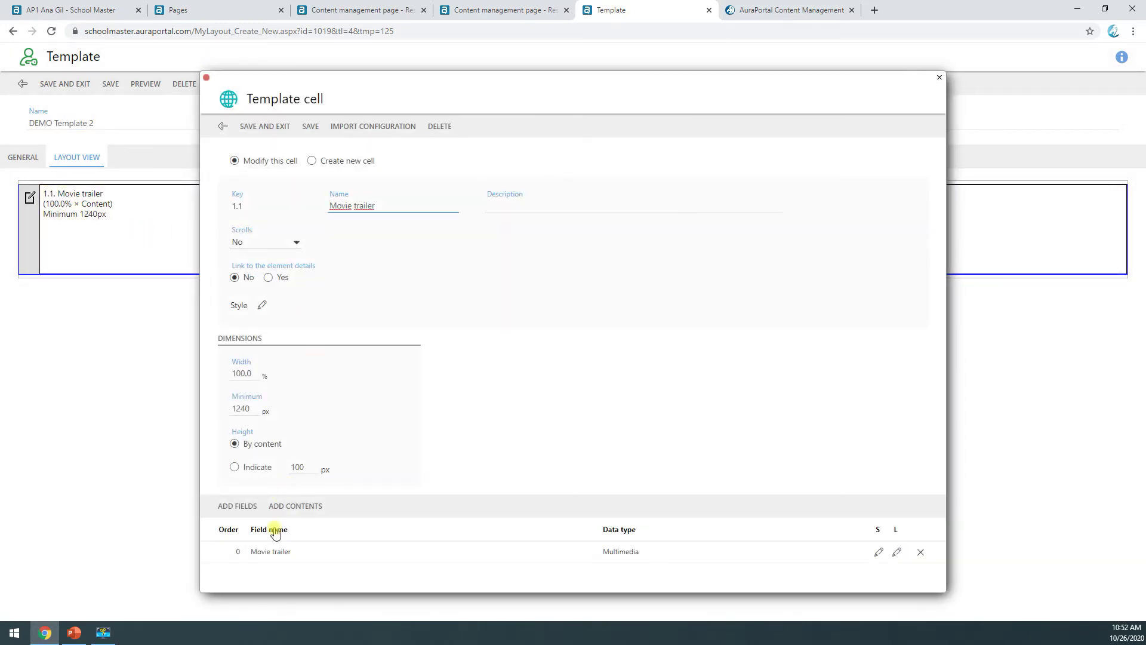
click(236, 550)
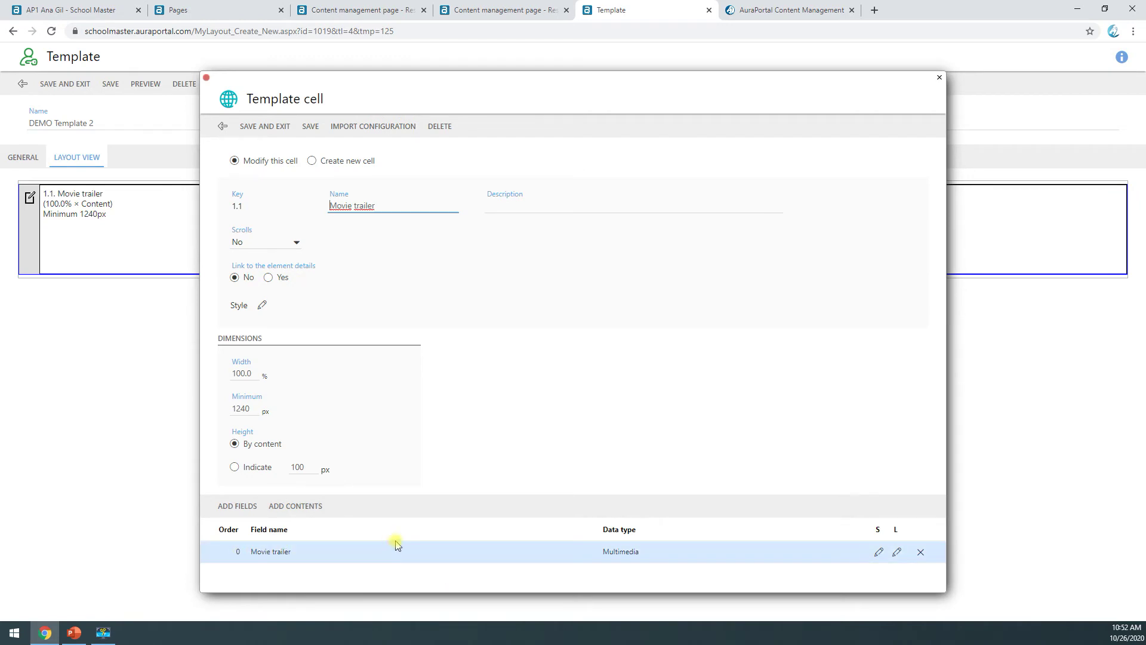
click(879, 554)
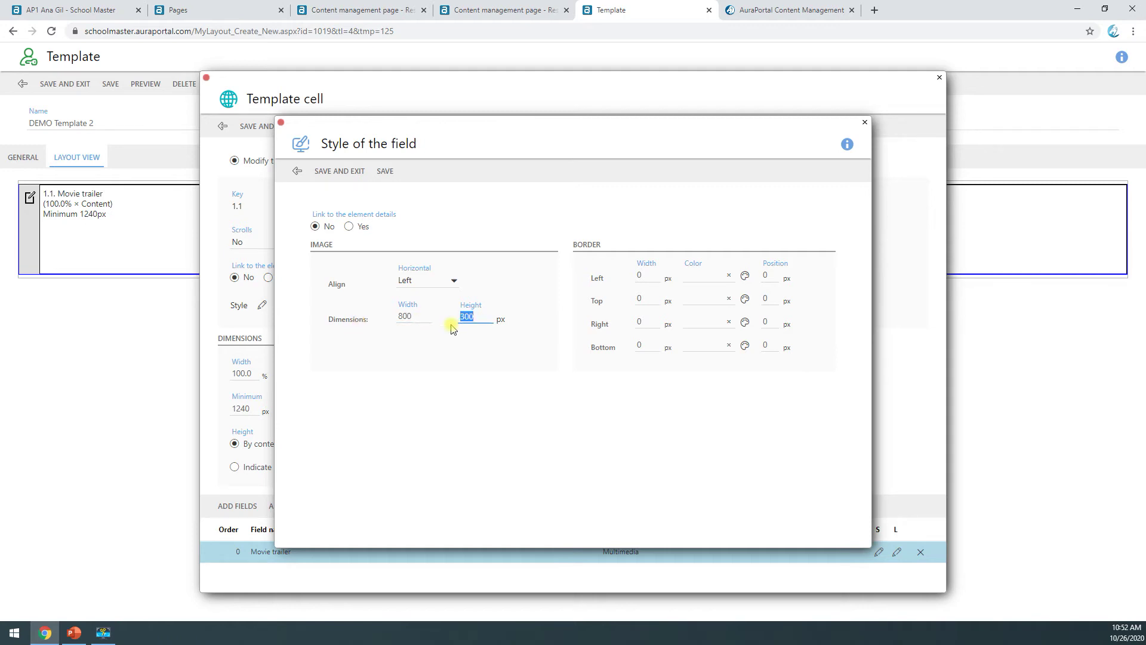
click(350, 171)
click(260, 127)
click(111, 85)
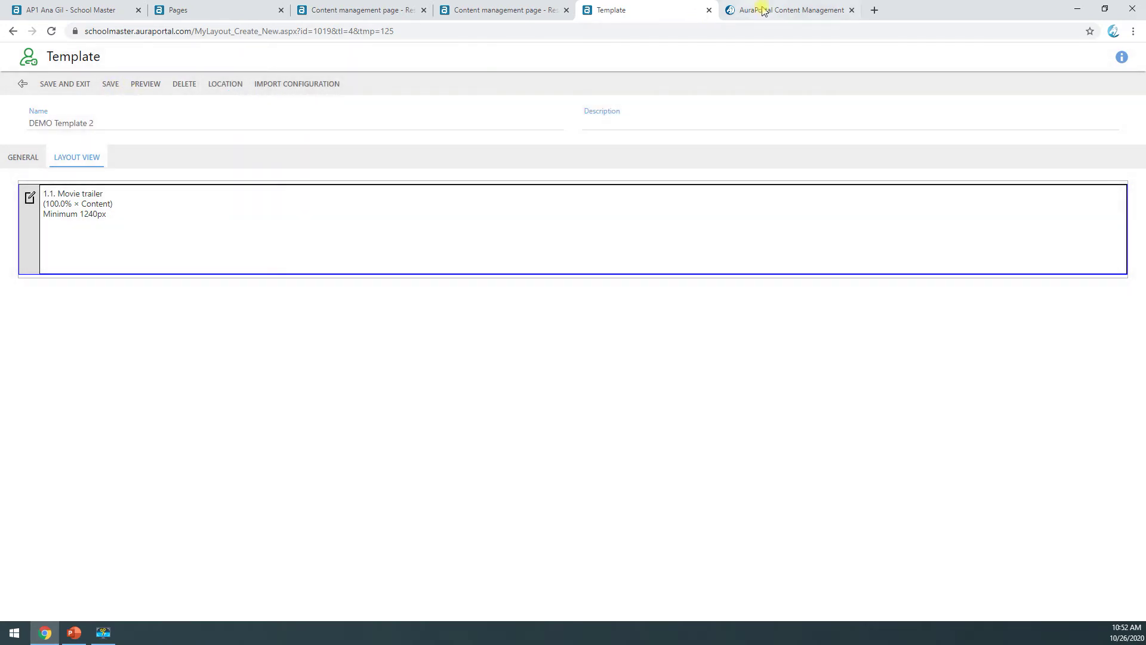
Step: On the published movie page, close the Hotel Transylvania 2 details and check the detail window of Frozen 2
click(760, 9)
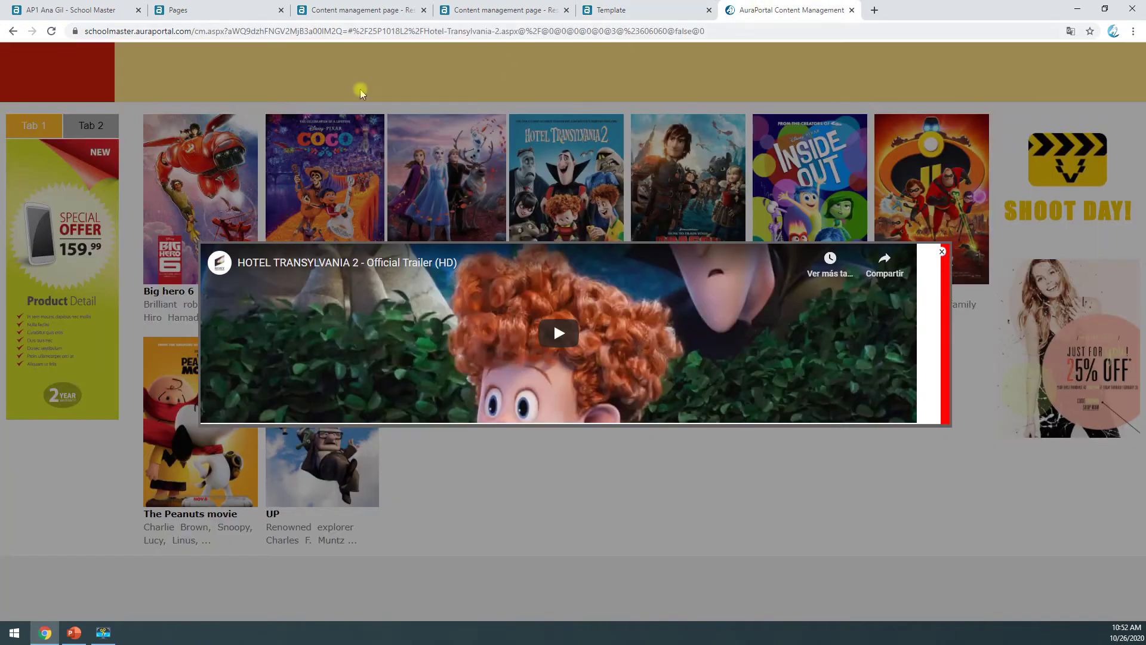
click(941, 251)
click(507, 290)
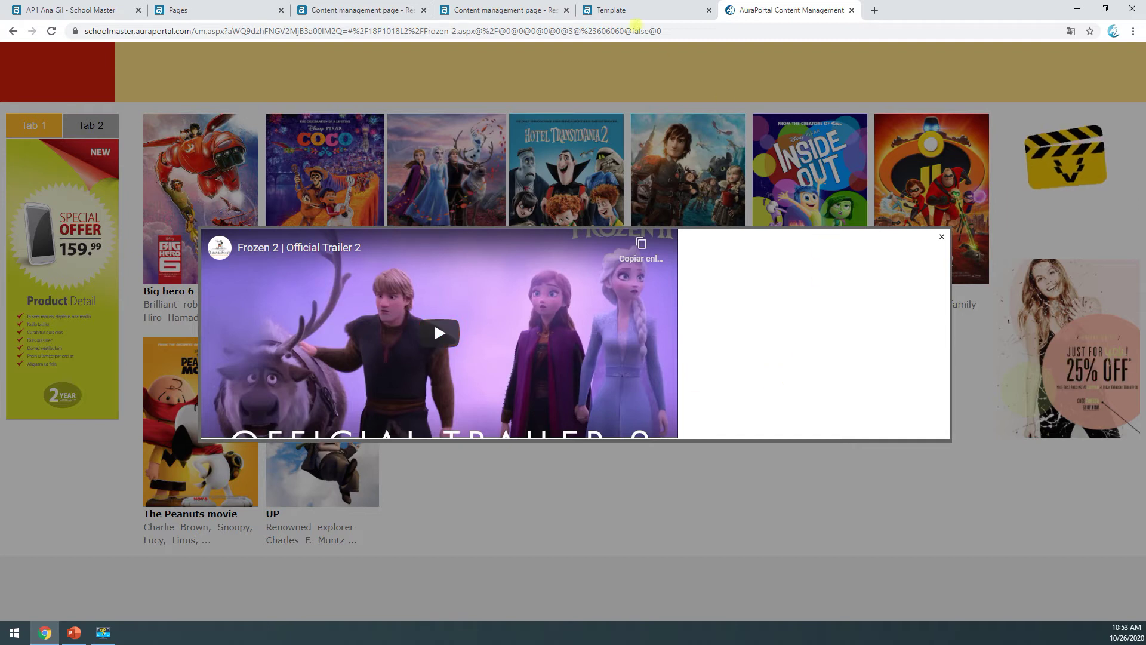
Step: Remove the superimposed window's border in DEMO Elements list by setting its width to 0 px and clearing its color, and save
click(197, 12)
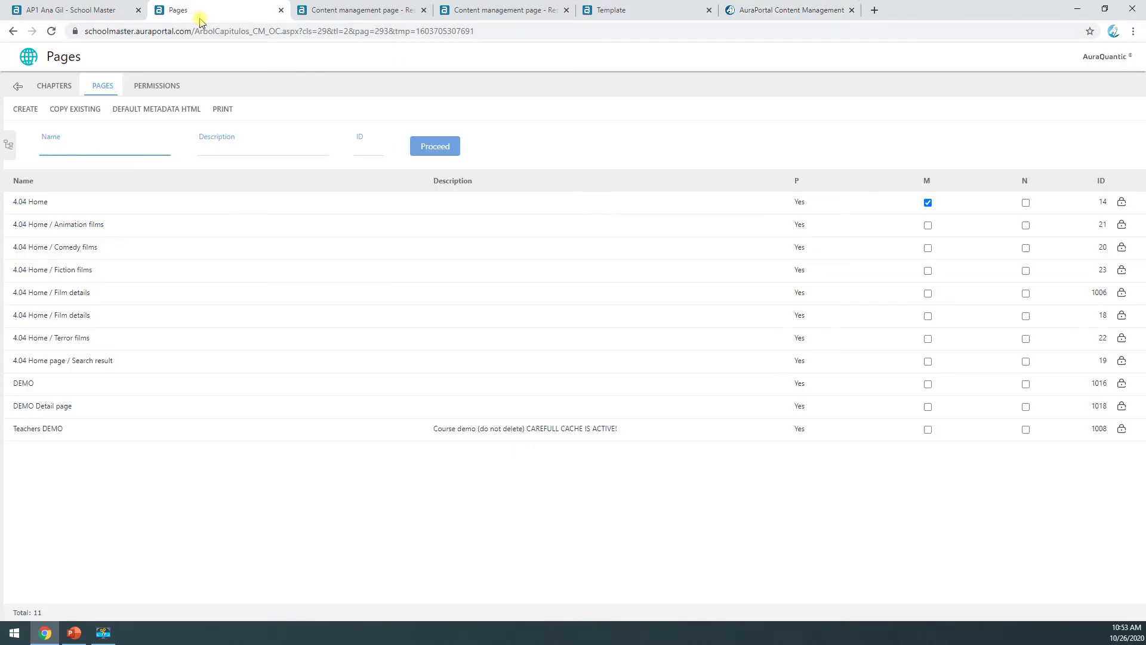
click(373, 12)
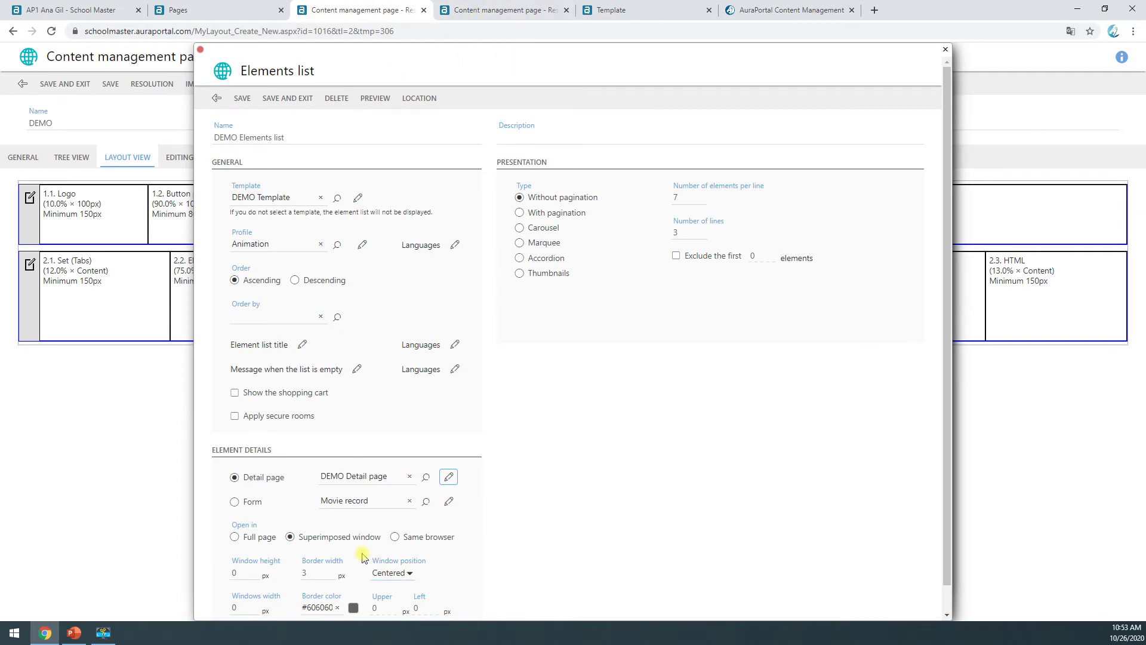
scroll(364, 557, down, 1)
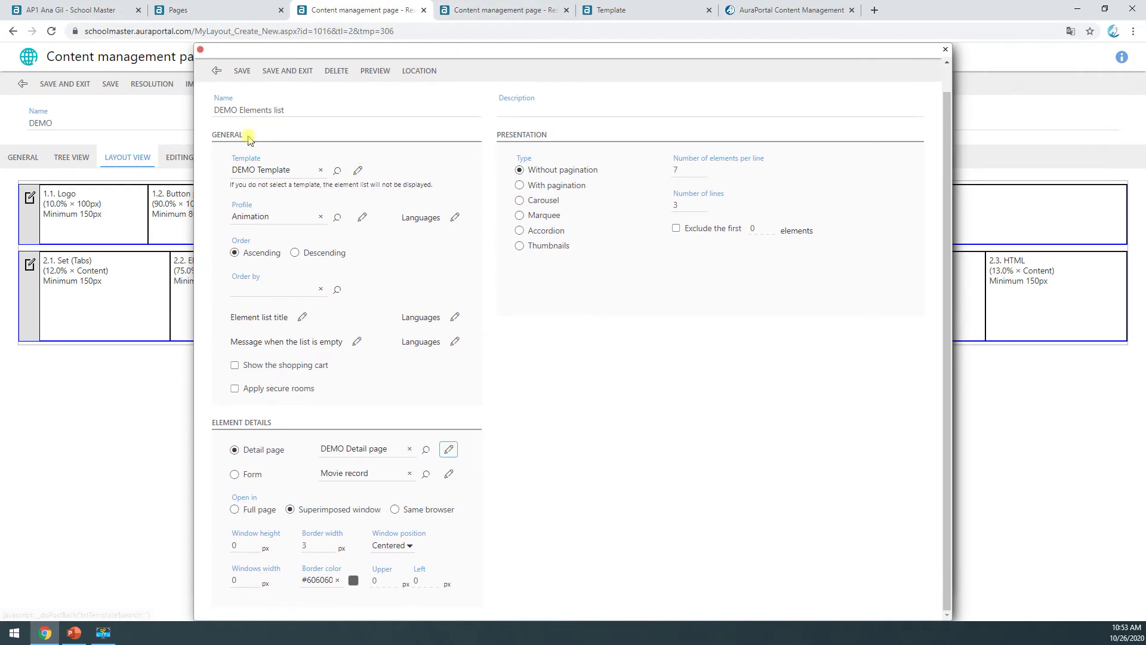
click(217, 71)
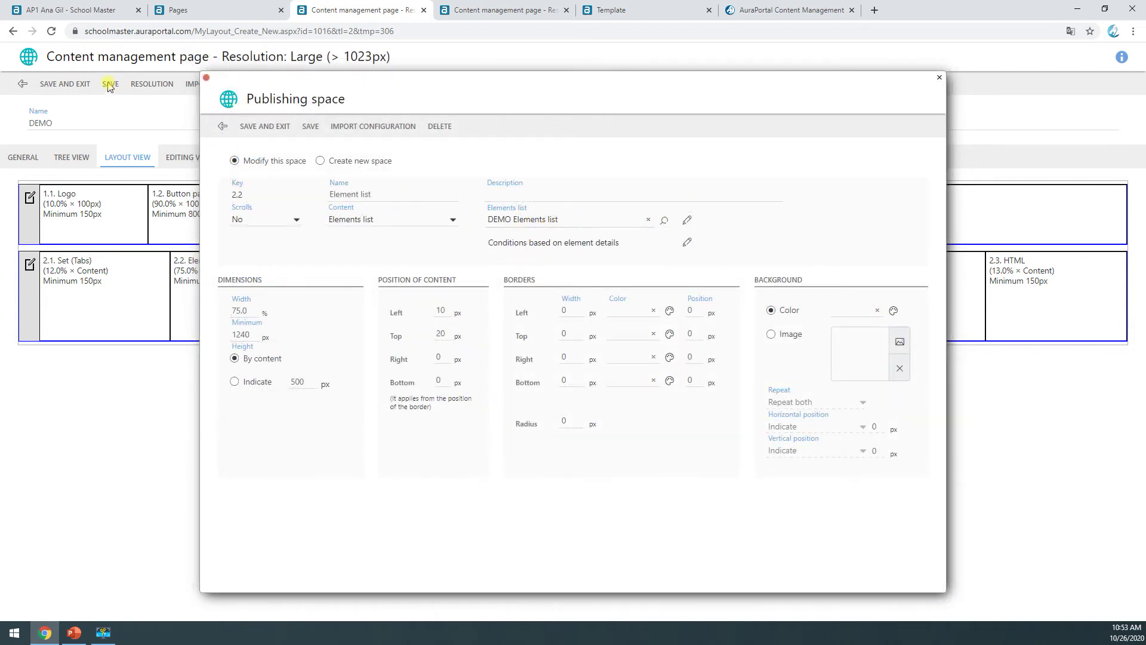
click(687, 221)
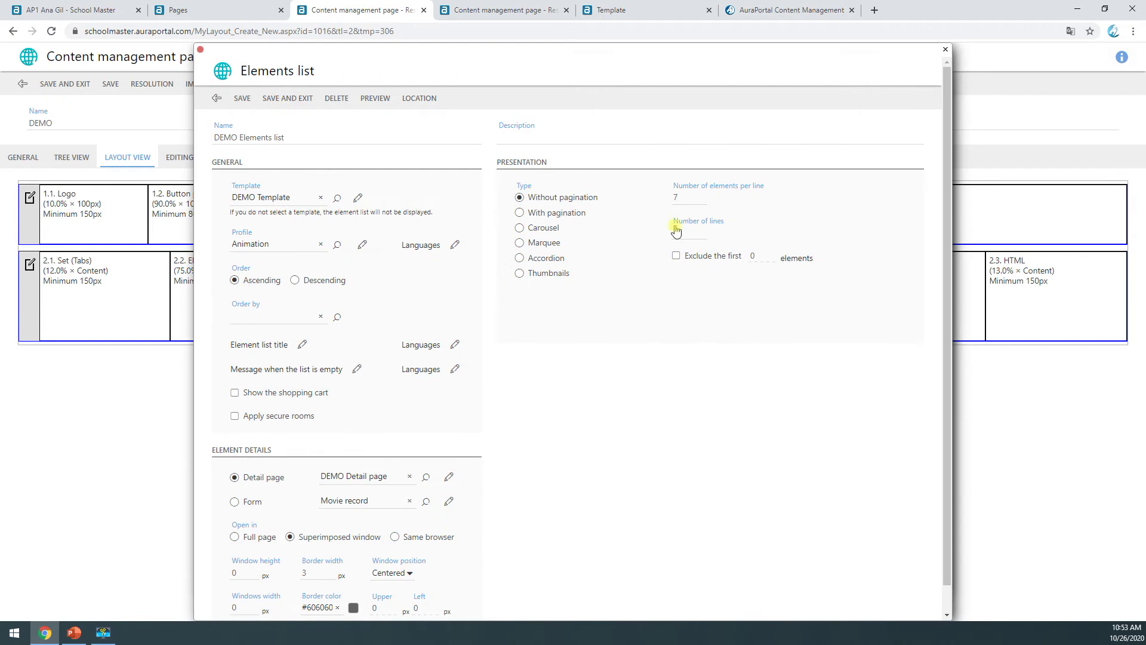
scroll(378, 448, down, 1)
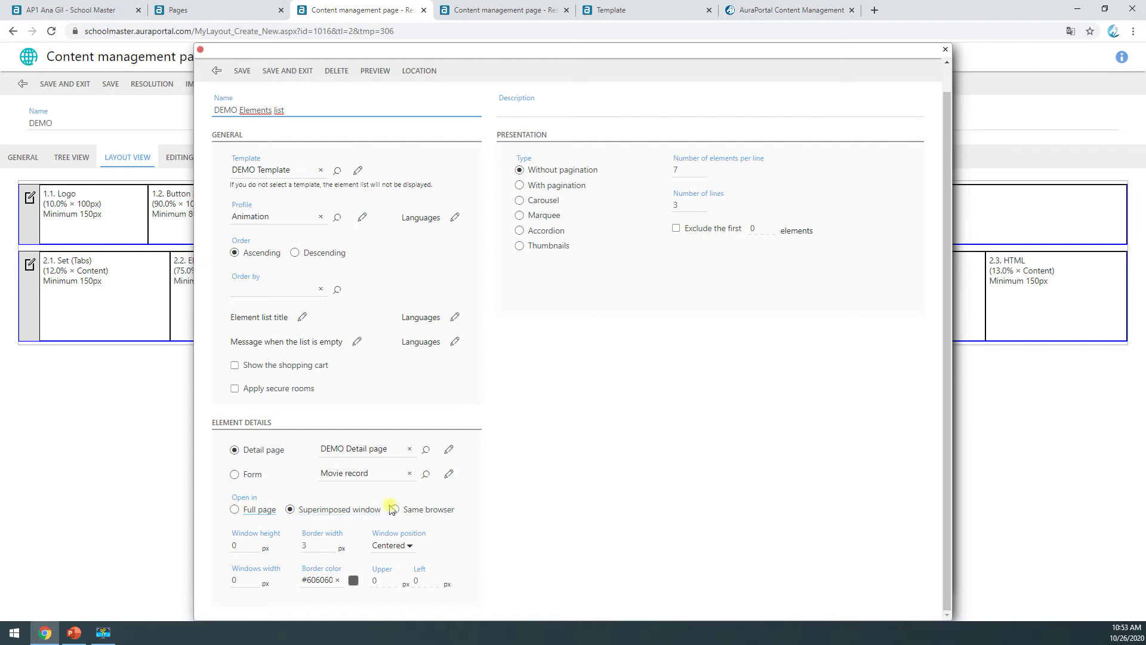
click(301, 548)
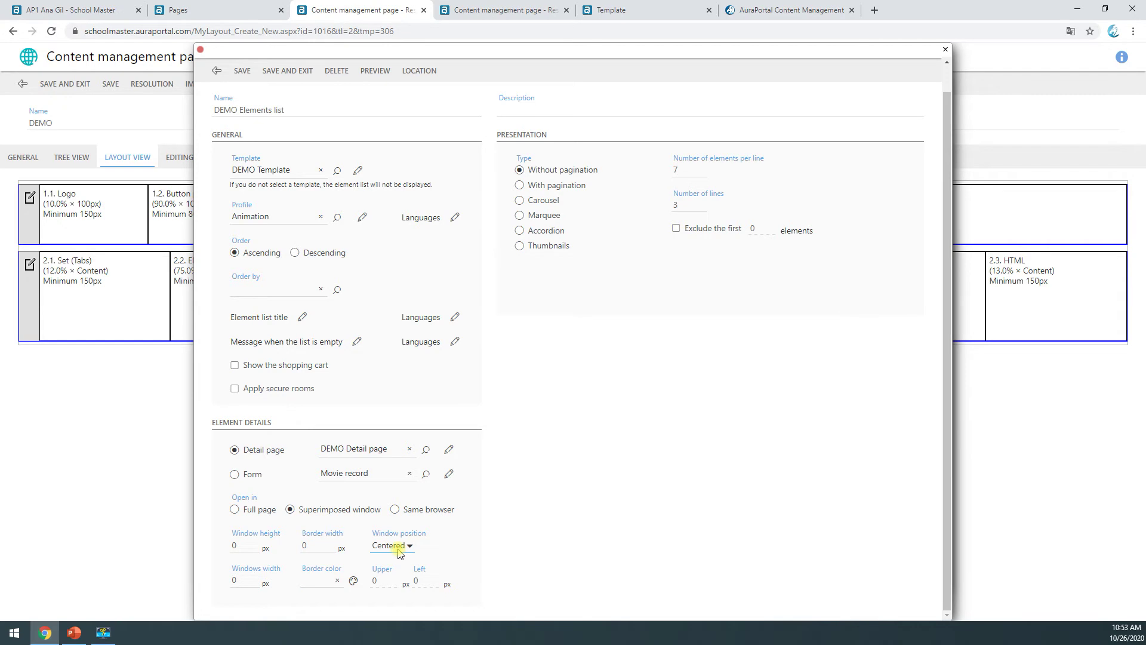
click(245, 73)
Step: Close the Frozen 2 details on the published page, check the detail window of UP and reload the page
click(746, 9)
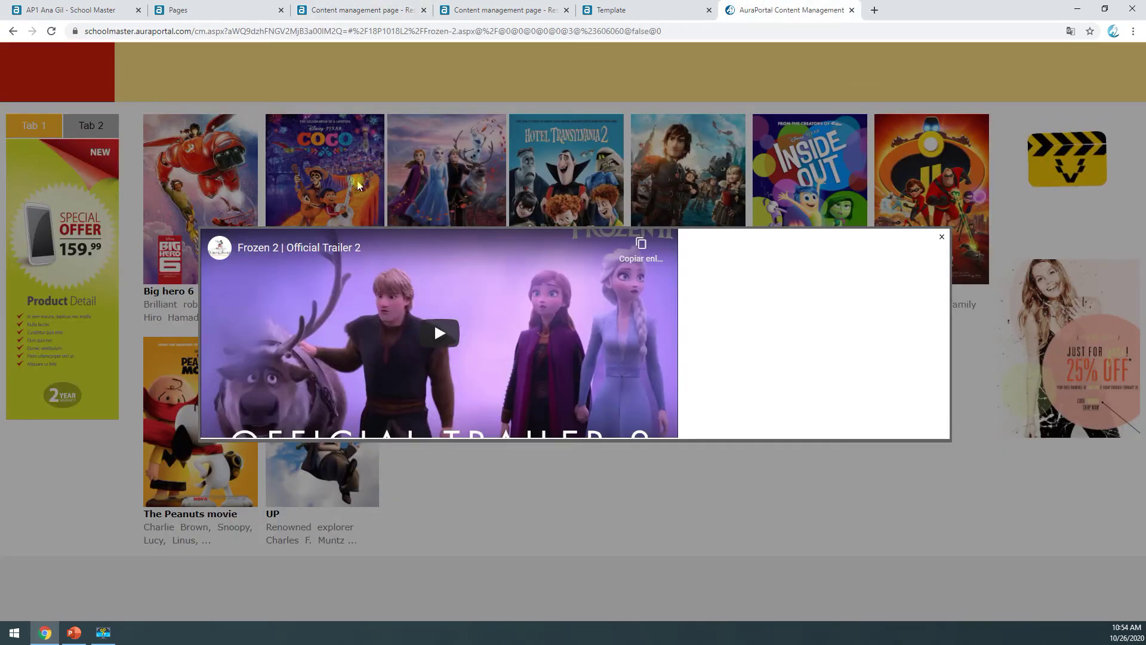
click(938, 239)
click(321, 391)
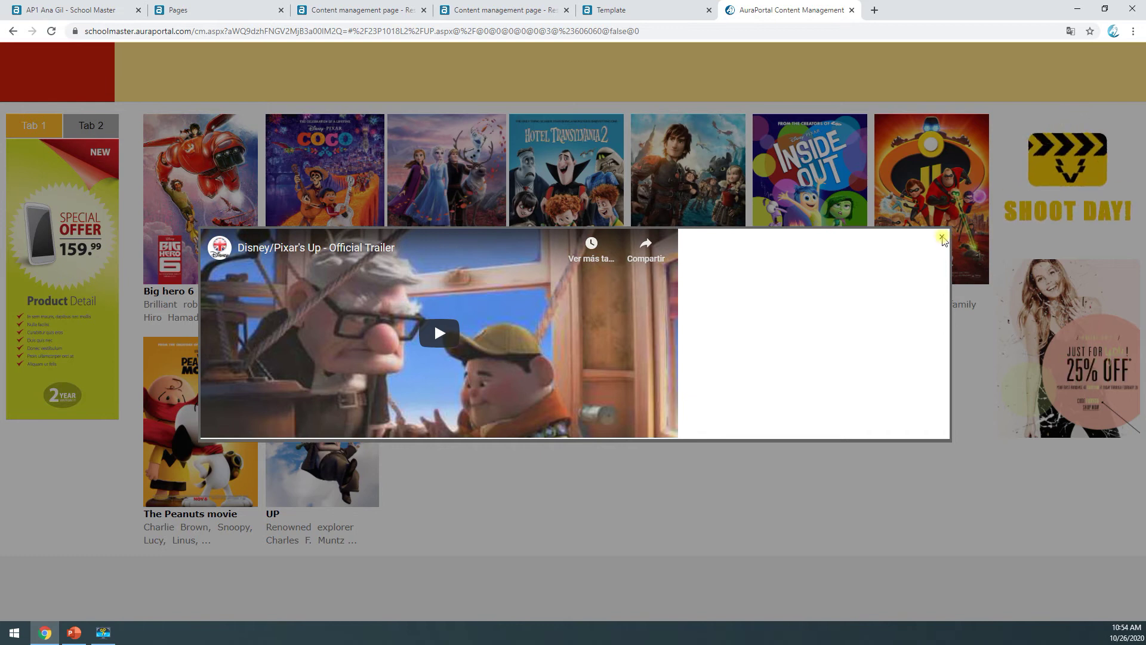
click(942, 239)
click(53, 33)
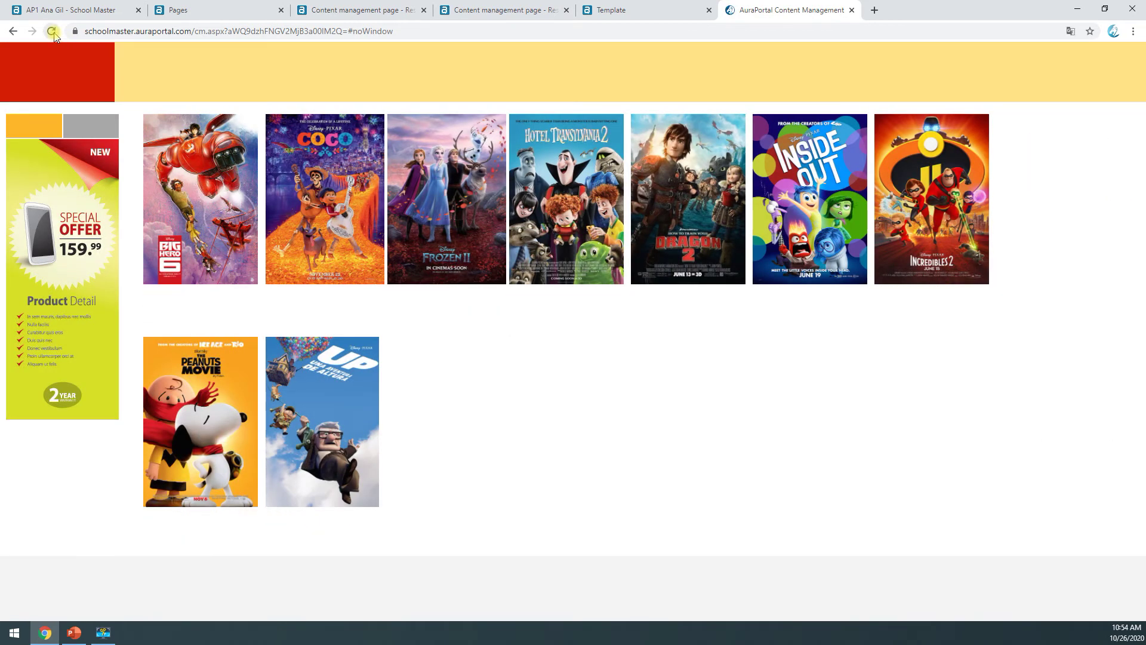
Step: Save and close the DEMO Elements list settings and check the Frozen 2 detail window on the published page
click(599, 12)
click(513, 10)
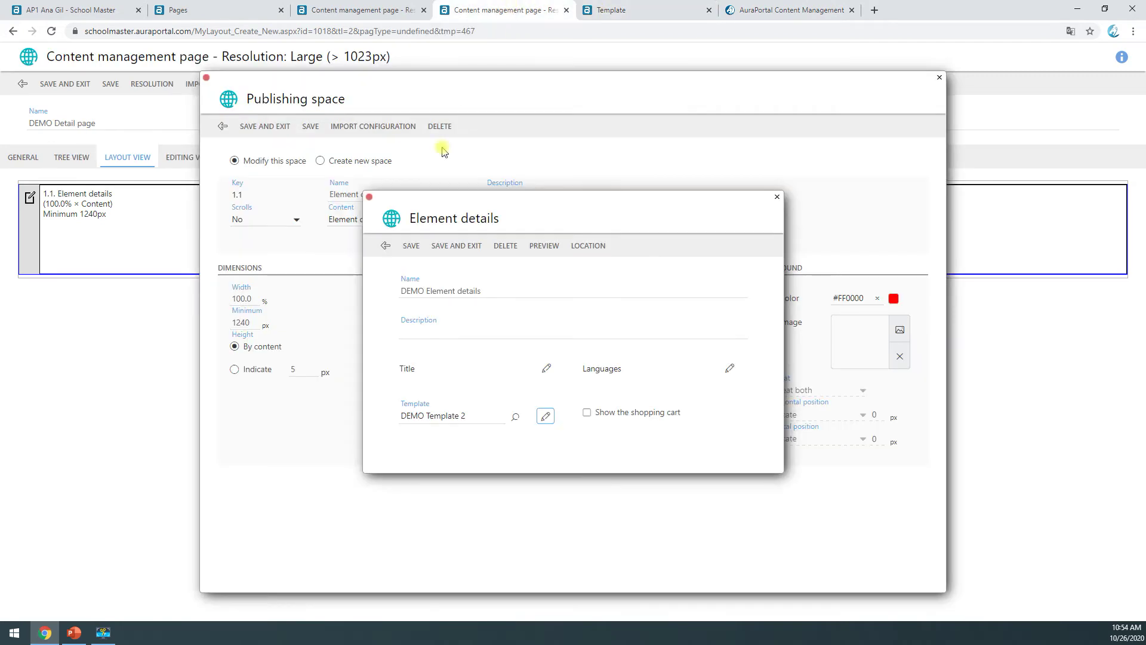
click(353, 10)
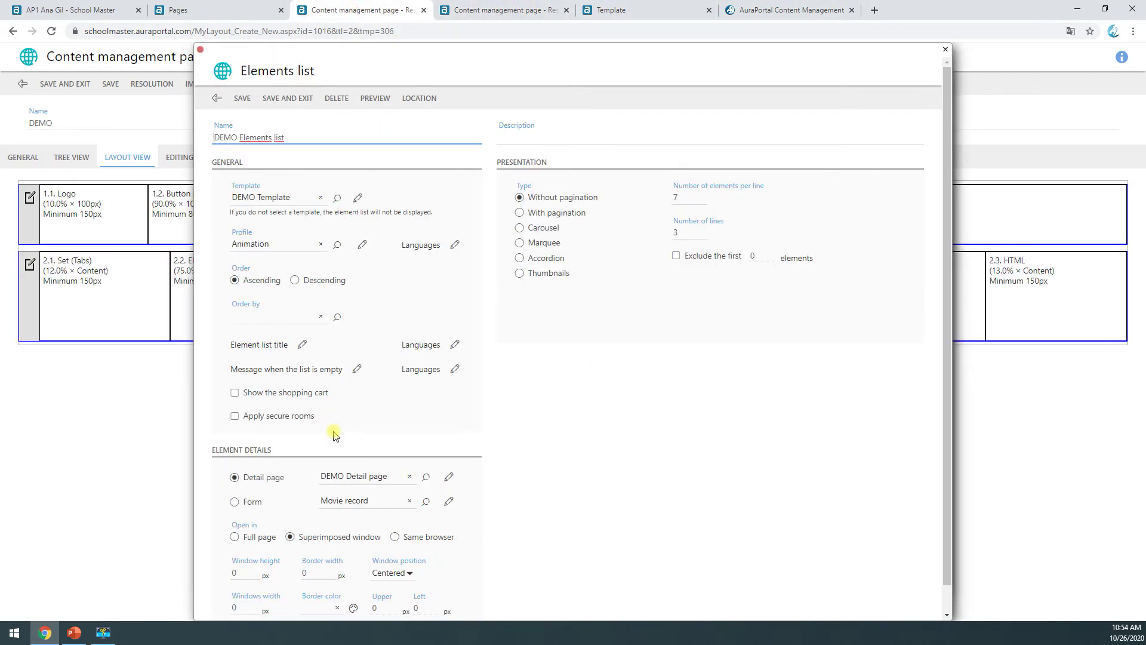
click(287, 108)
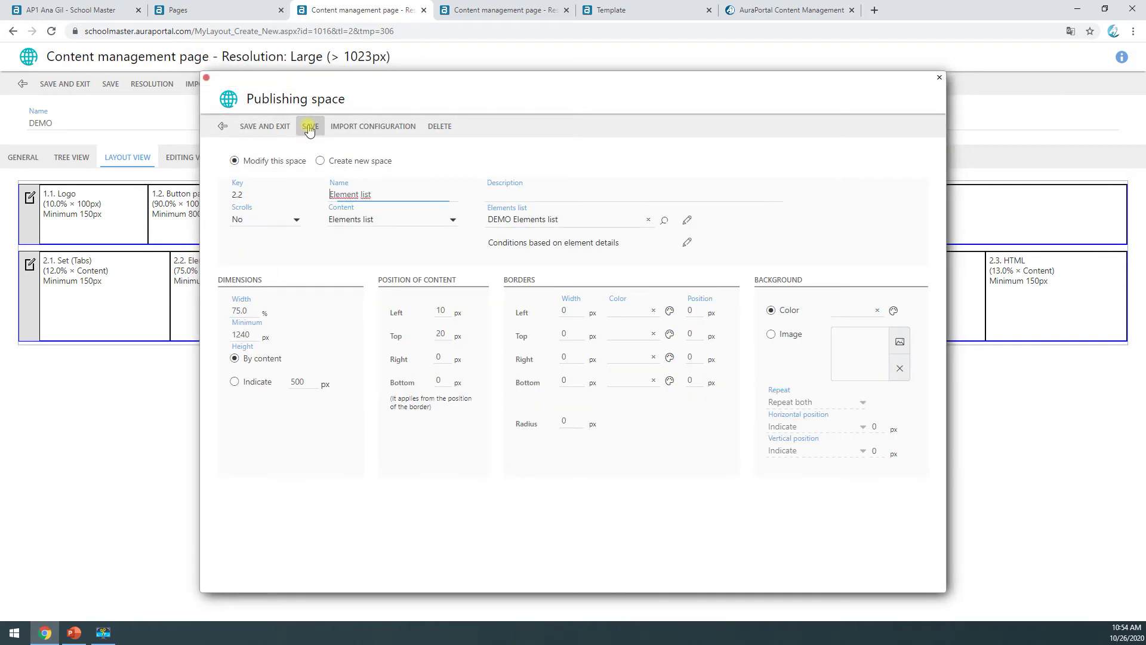
click(793, 10)
click(447, 197)
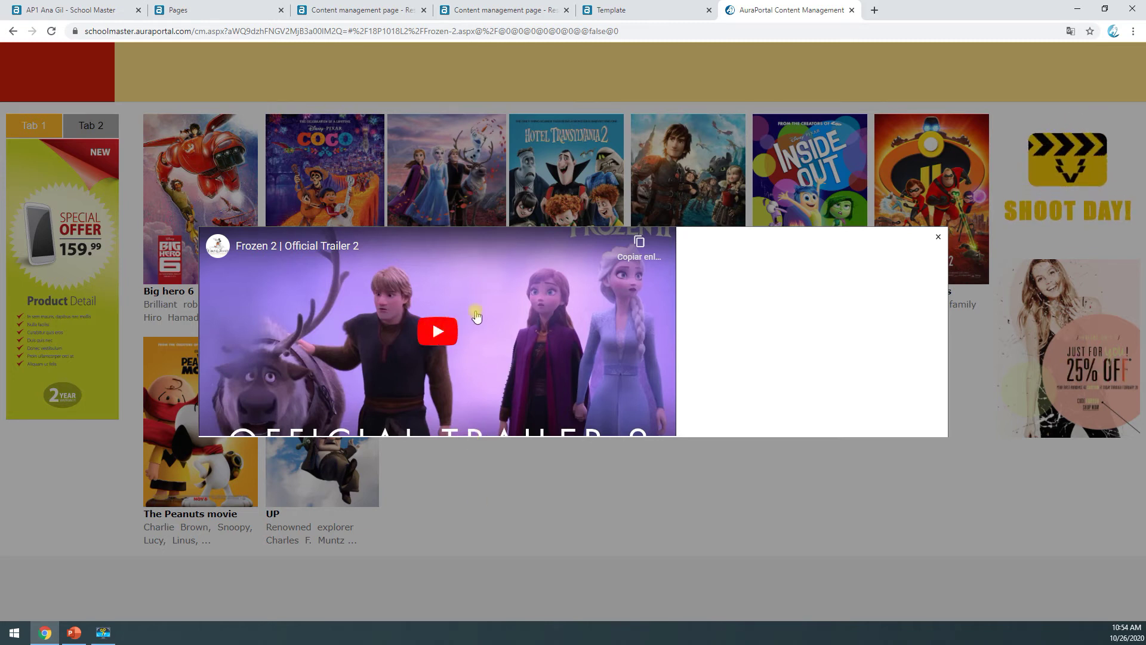
Step: Set the cell style alignment of the Movie trailer cell in DEMO Template 2 to Center and save the style
click(620, 10)
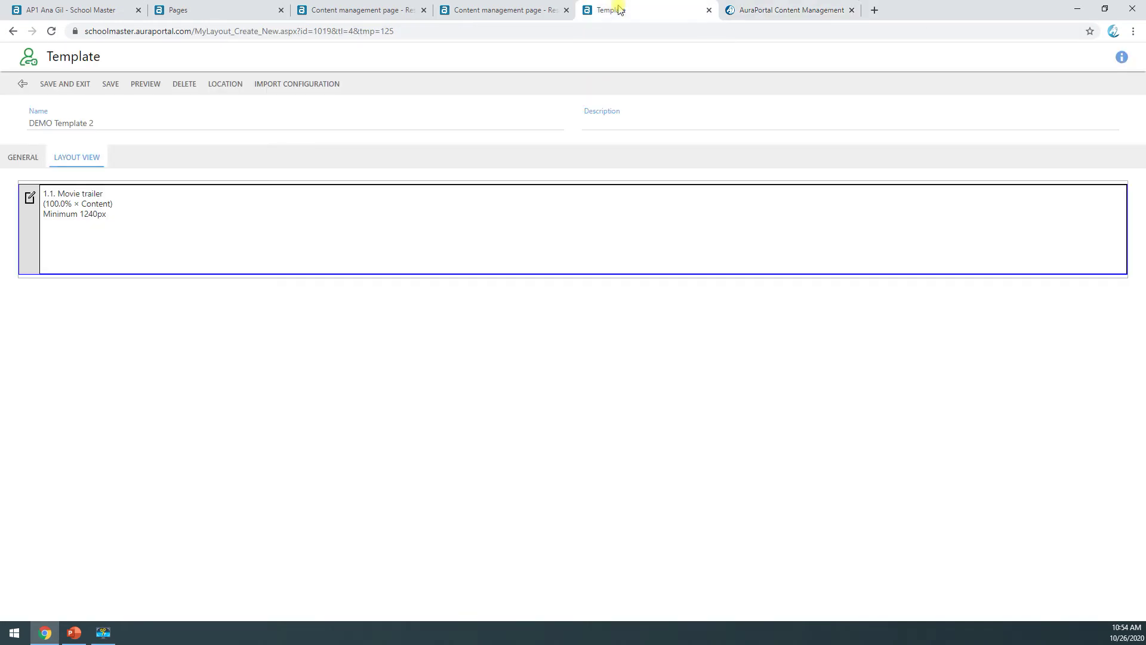
click(412, 219)
click(372, 559)
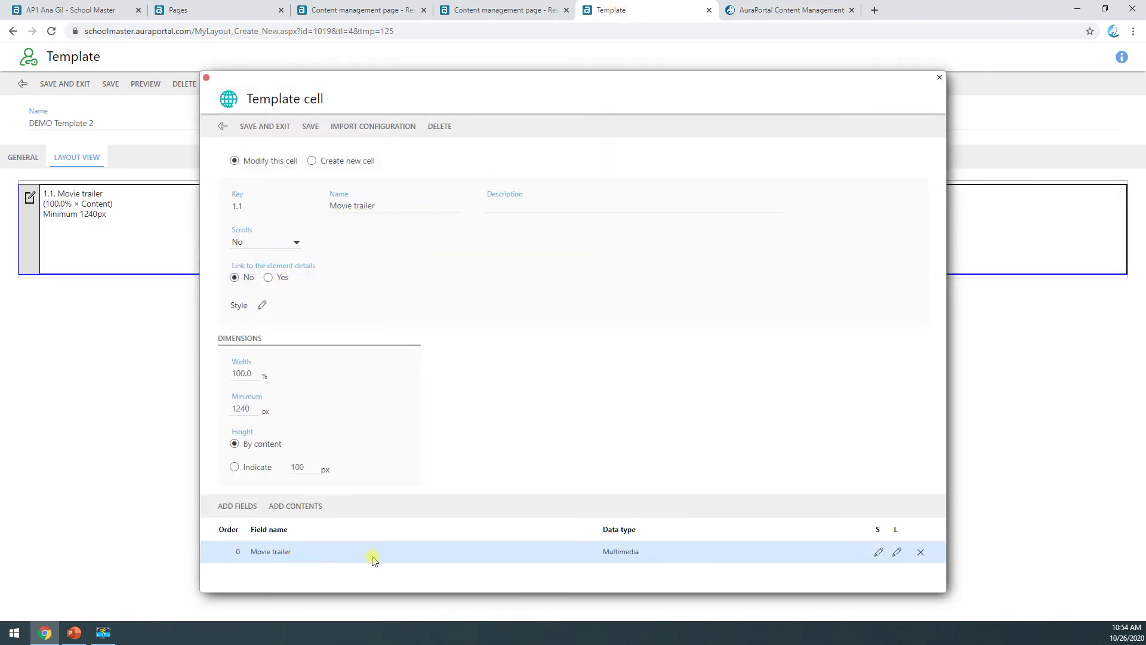
click(261, 305)
click(302, 170)
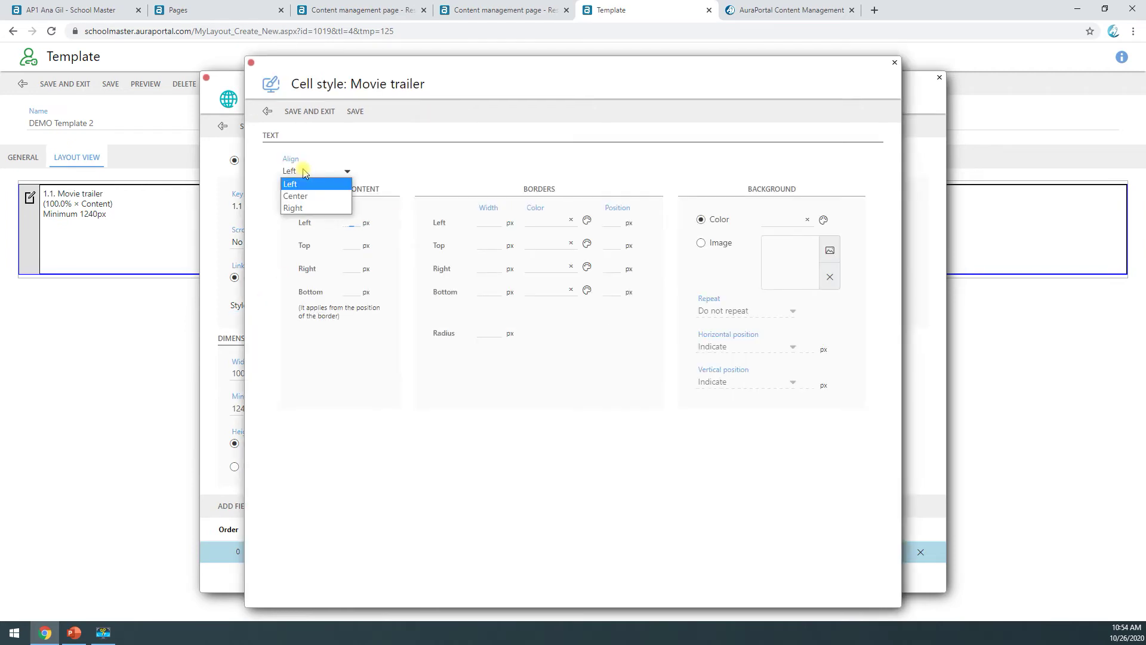
click(305, 190)
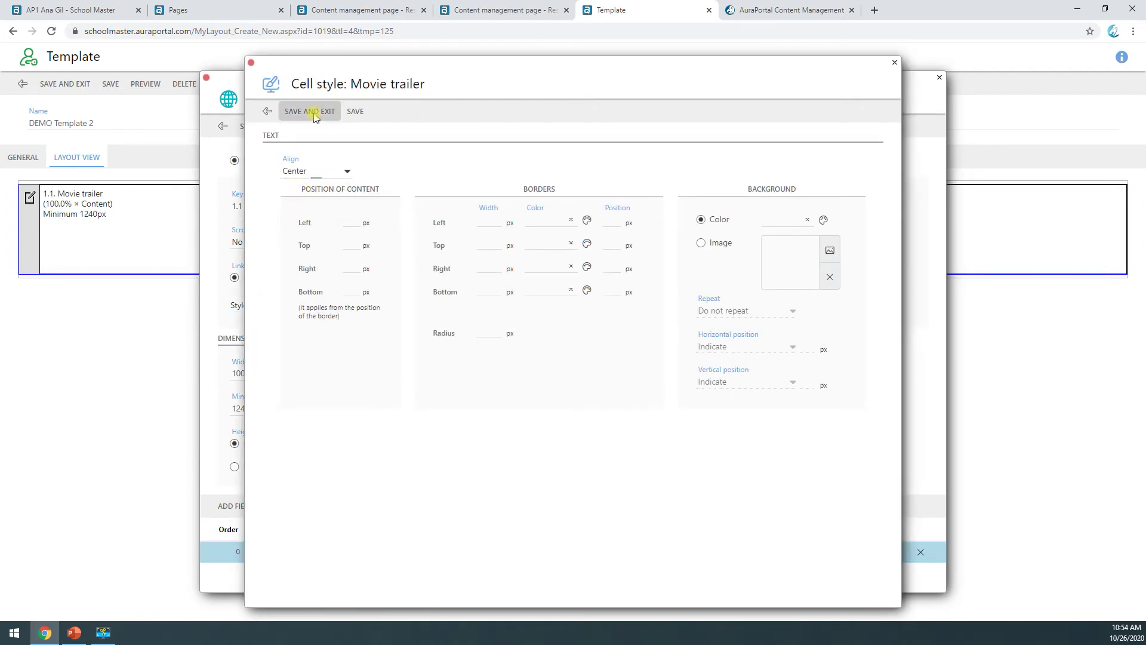
click(310, 112)
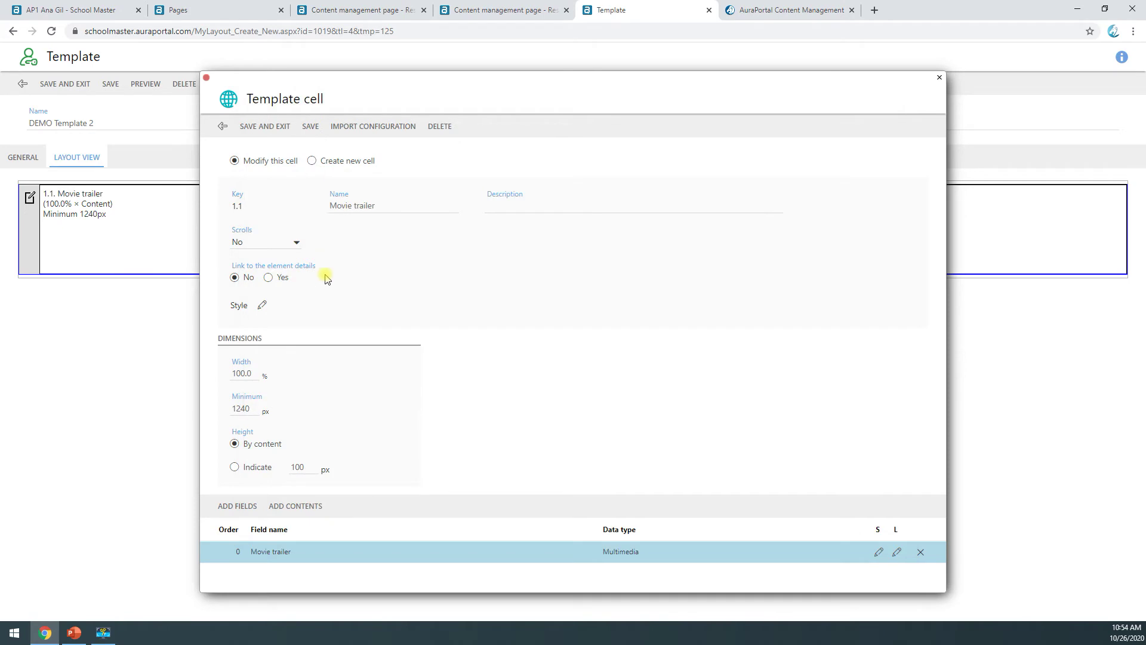
Step: Review the style of the Movie trailer field, save it and save the template cell
click(878, 552)
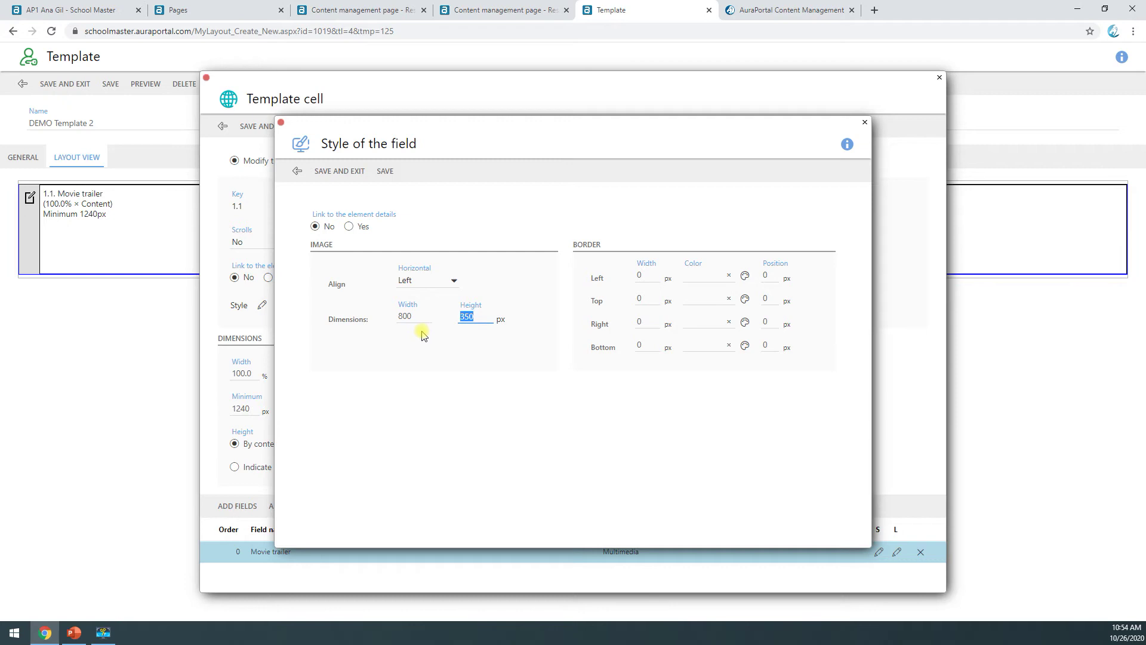
click(364, 172)
click(311, 127)
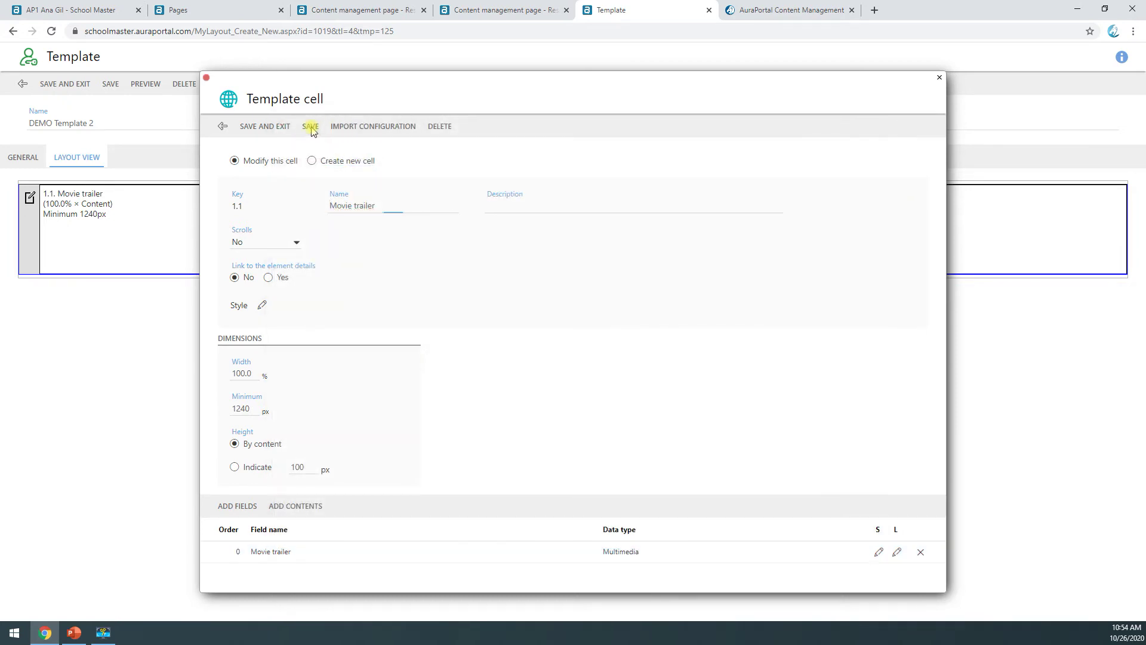
Step: Save and close the Movie trailer cell and check the Frozen 2 detail window on the published page
click(266, 126)
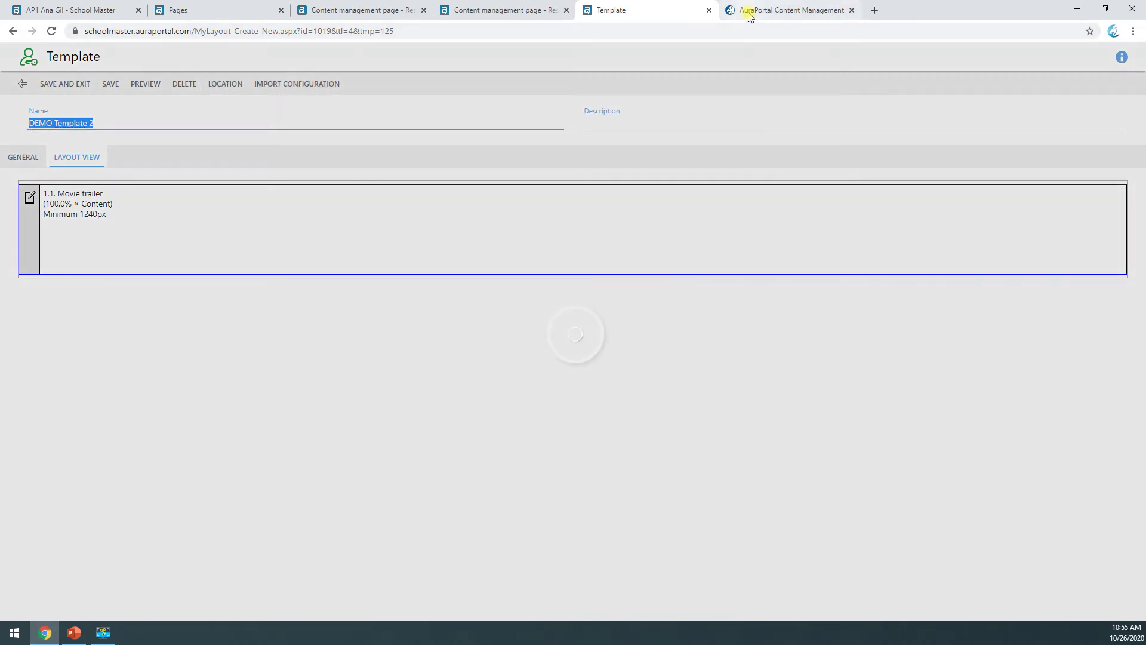
click(750, 11)
click(453, 219)
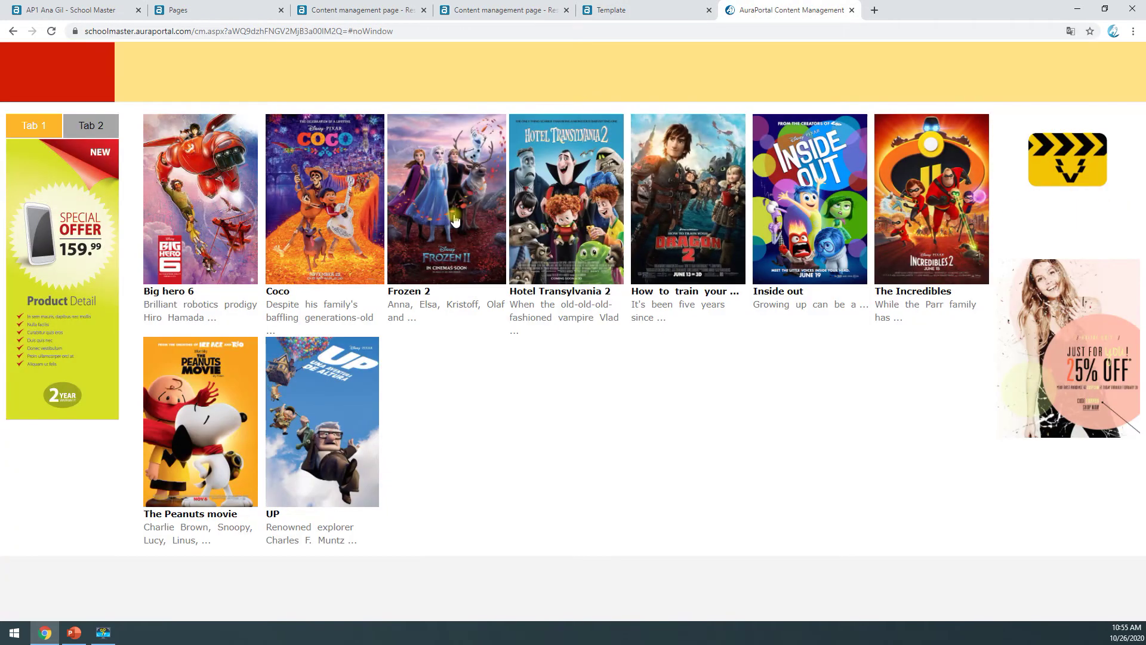
click(453, 220)
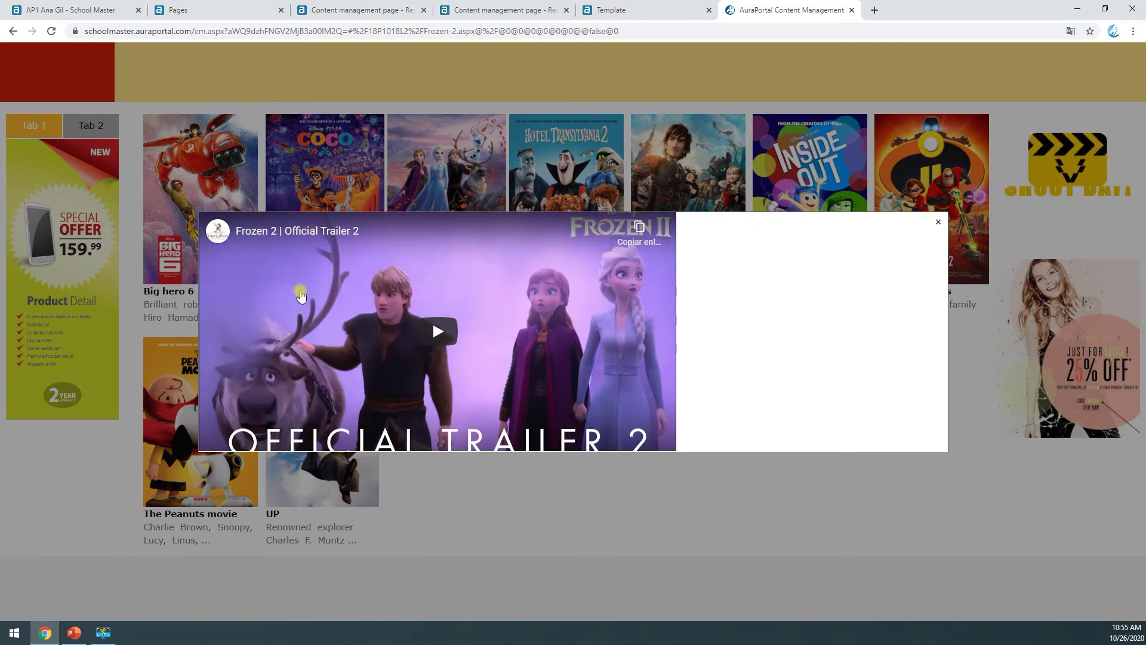
Step: Set the Movie trailer field's horizontal alignment to Center and height to 450 px in DEMO Template 2, and save the field, cell and template
click(614, 10)
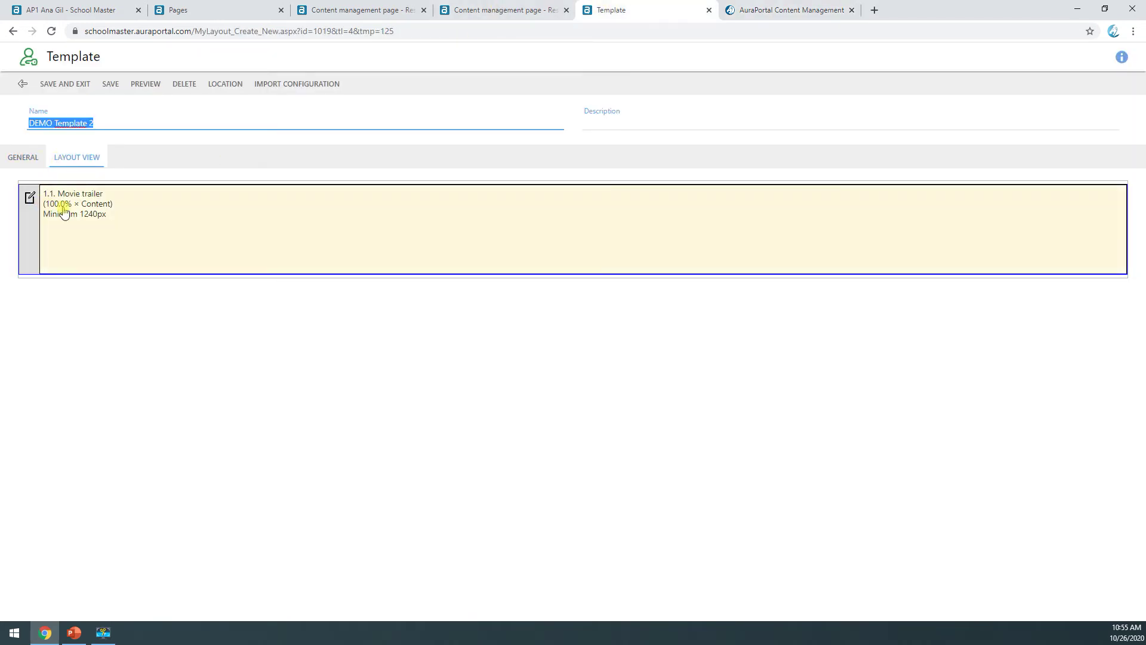
click(486, 259)
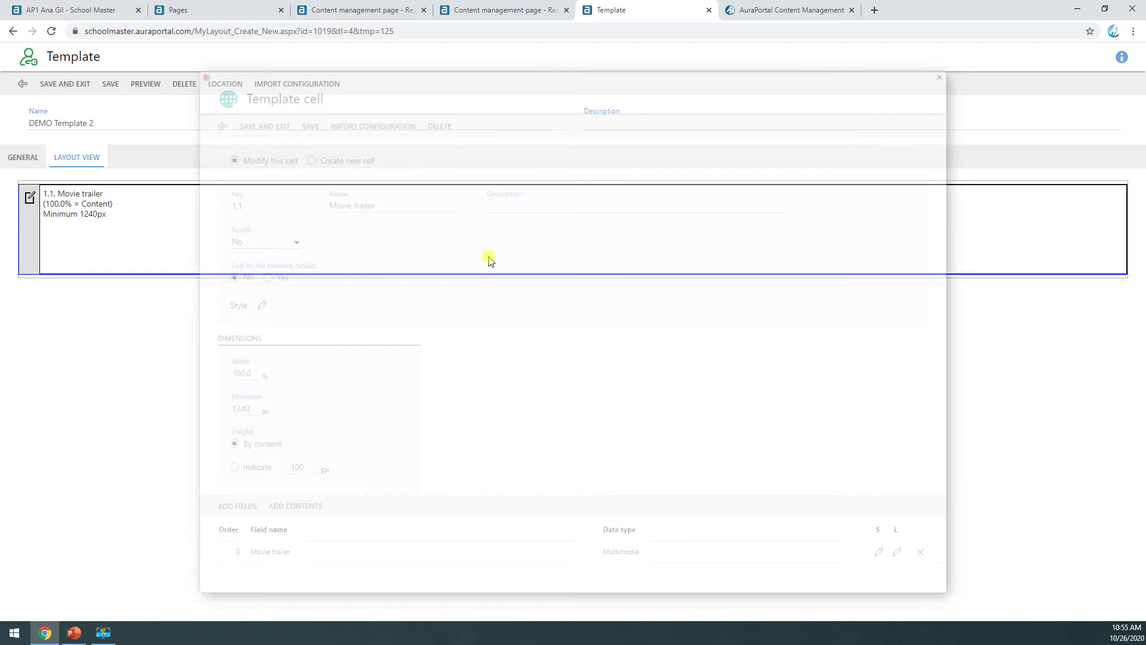
click(878, 554)
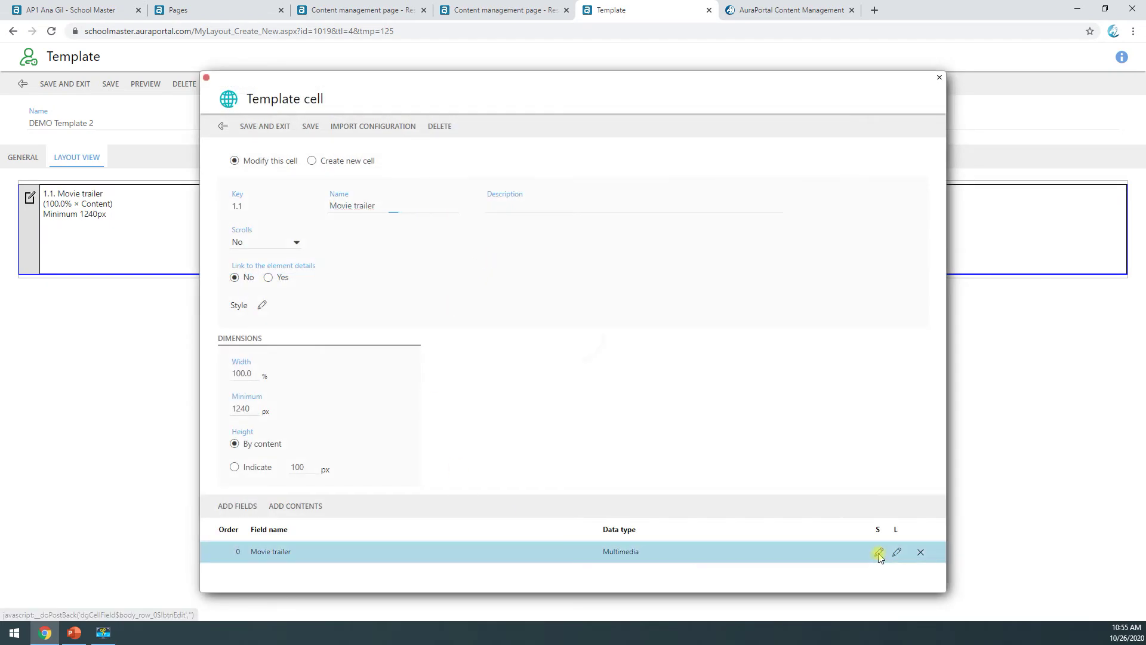
click(427, 283)
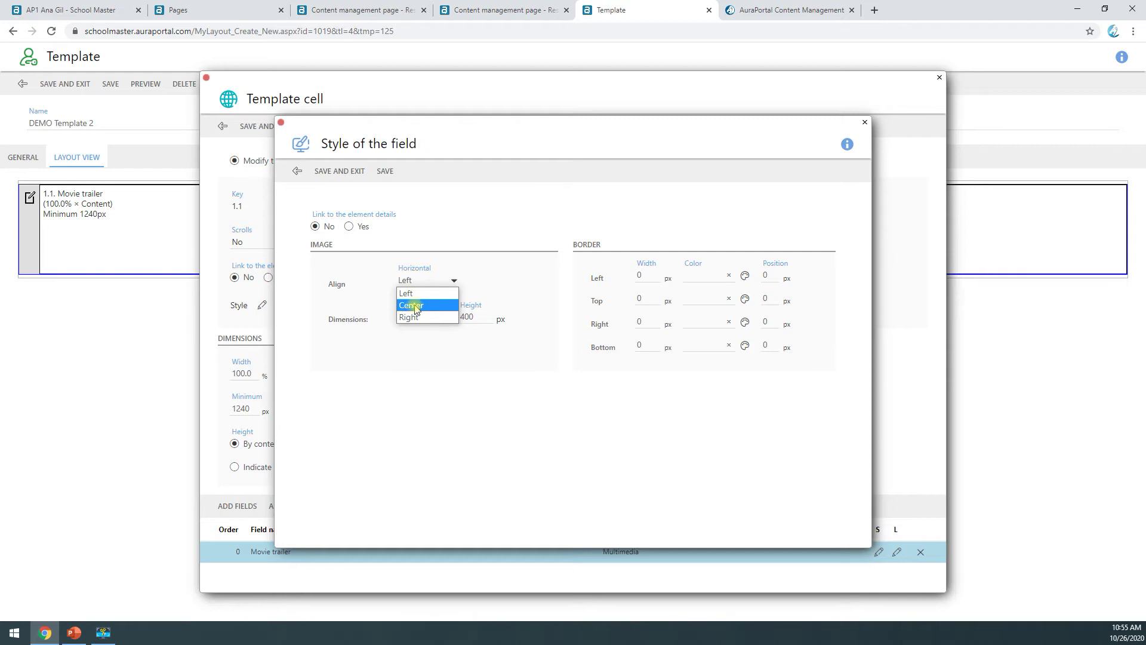
click(415, 306)
drag(446, 127, 659, 150)
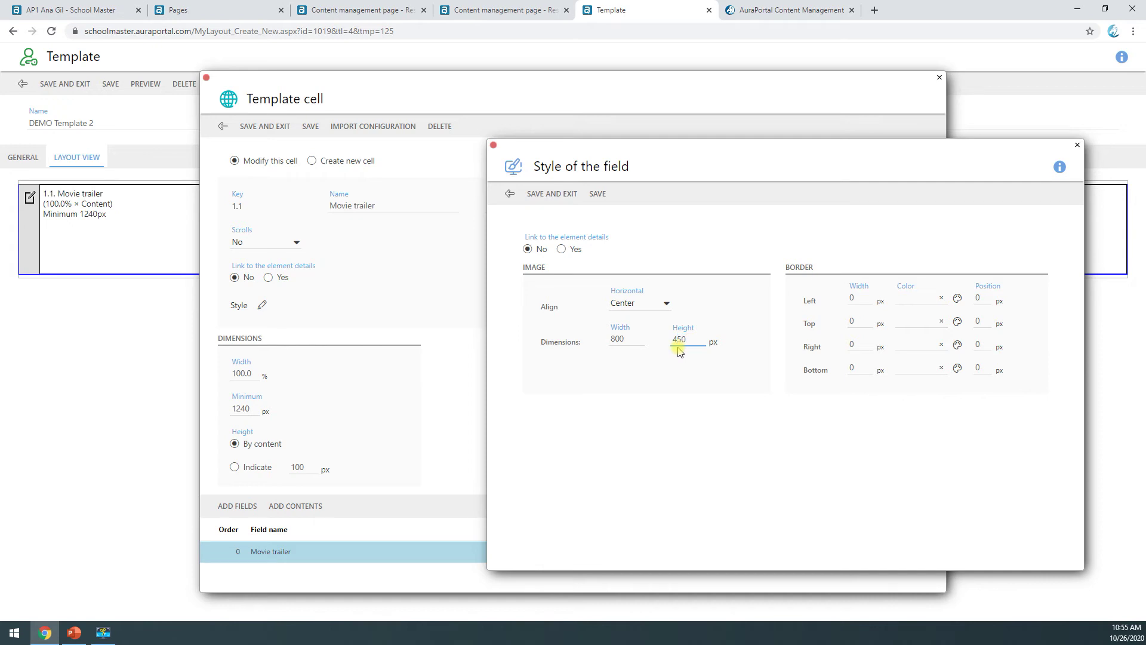
click(551, 197)
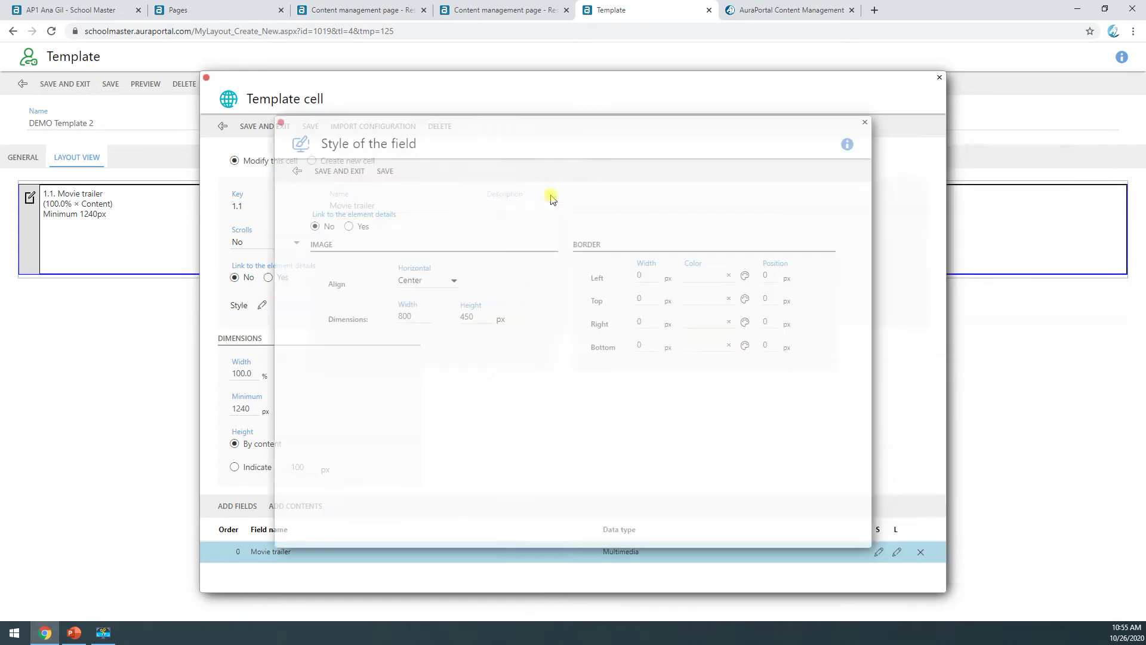
click(280, 130)
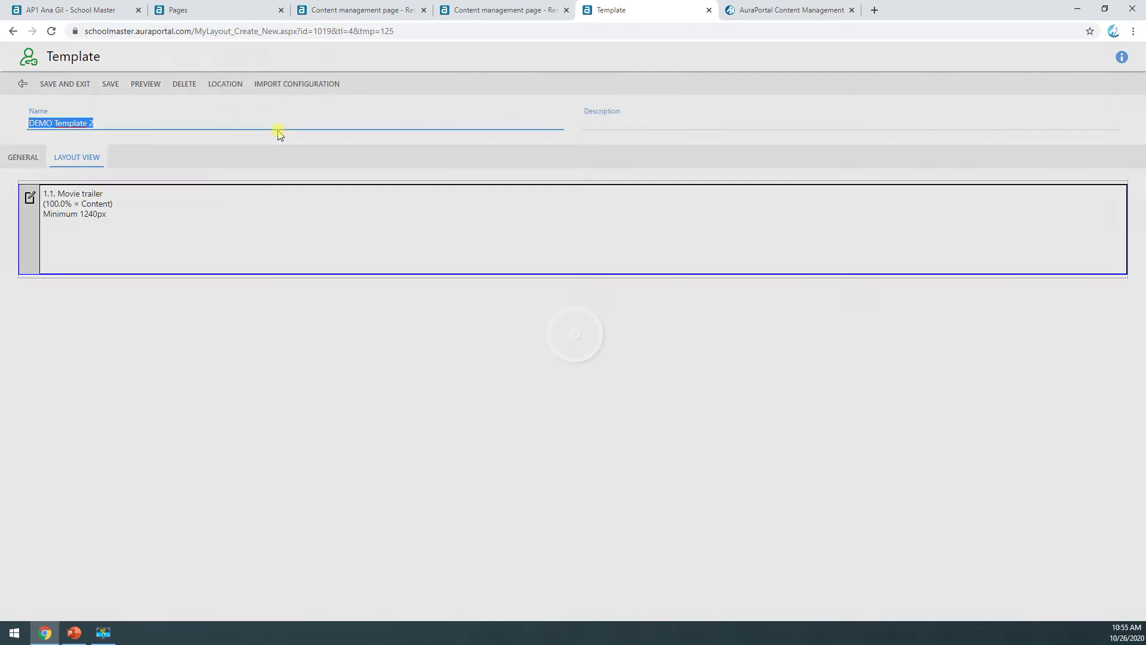
click(112, 86)
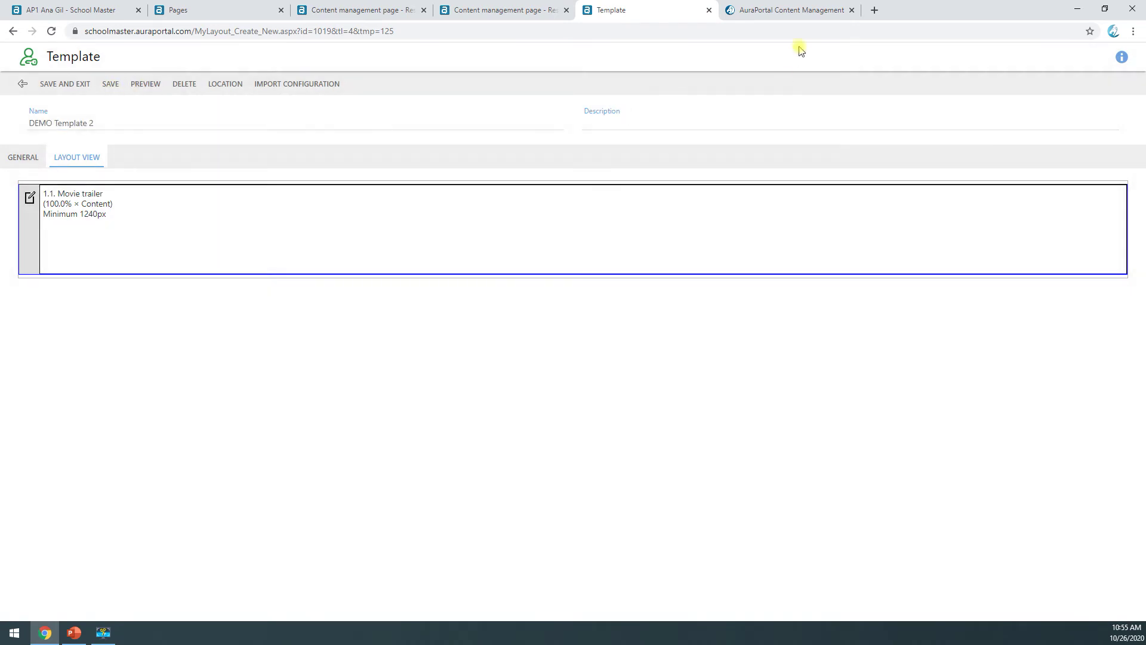
Step: Check the Frozen 2 detail window on the published page by briefly playing its trailer, and close the window
click(782, 10)
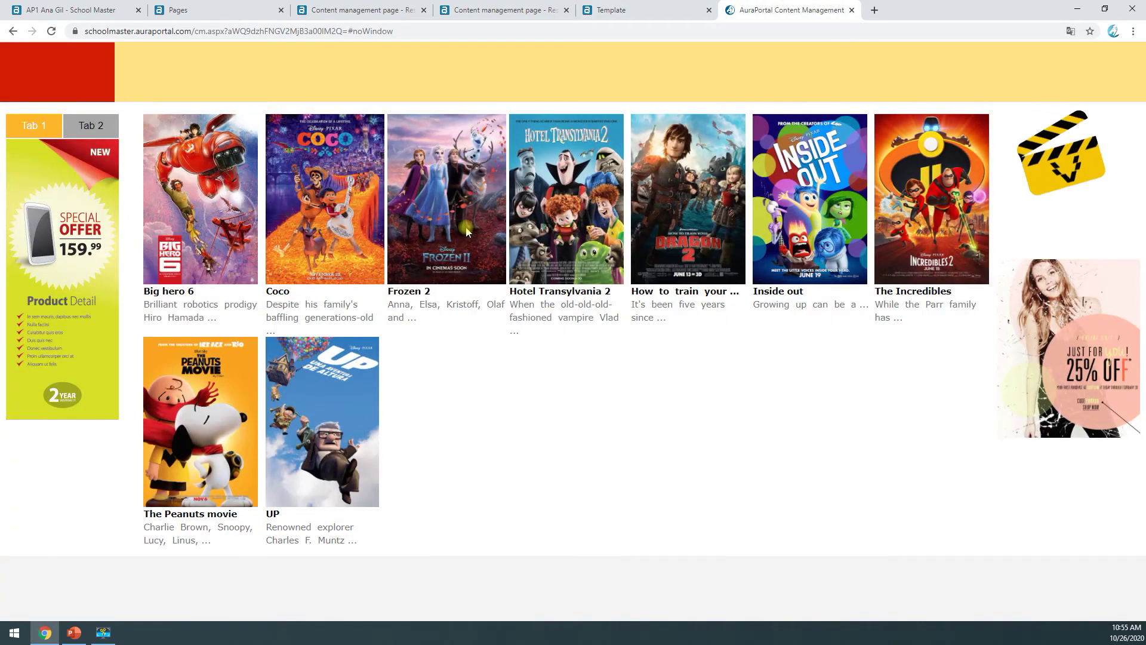
click(472, 233)
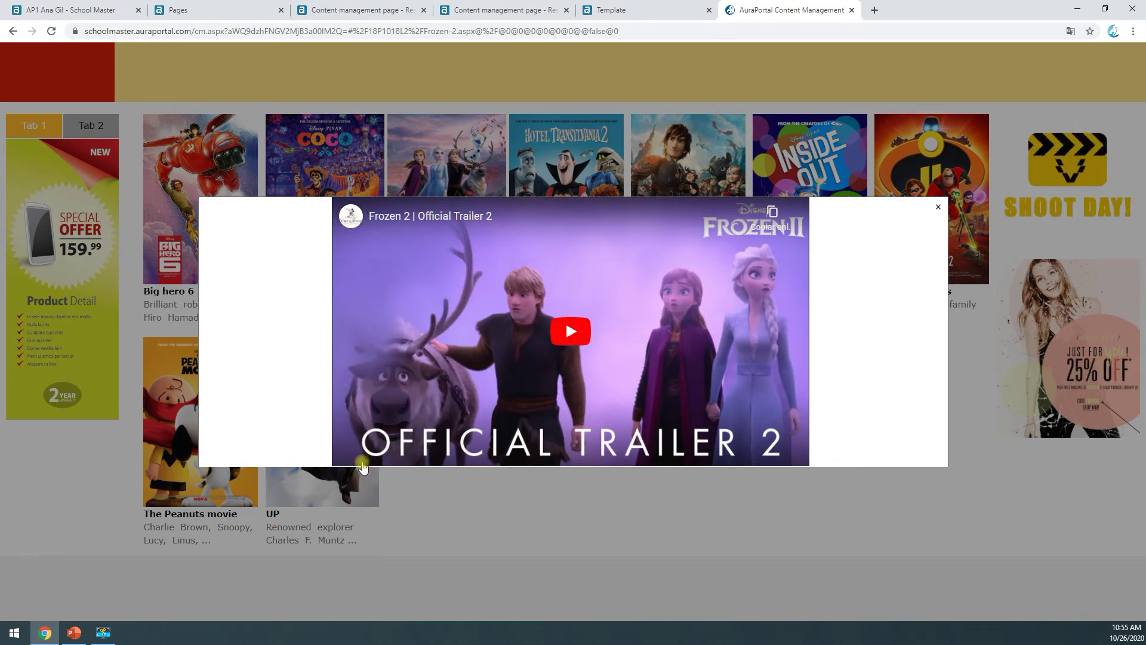
click(570, 334)
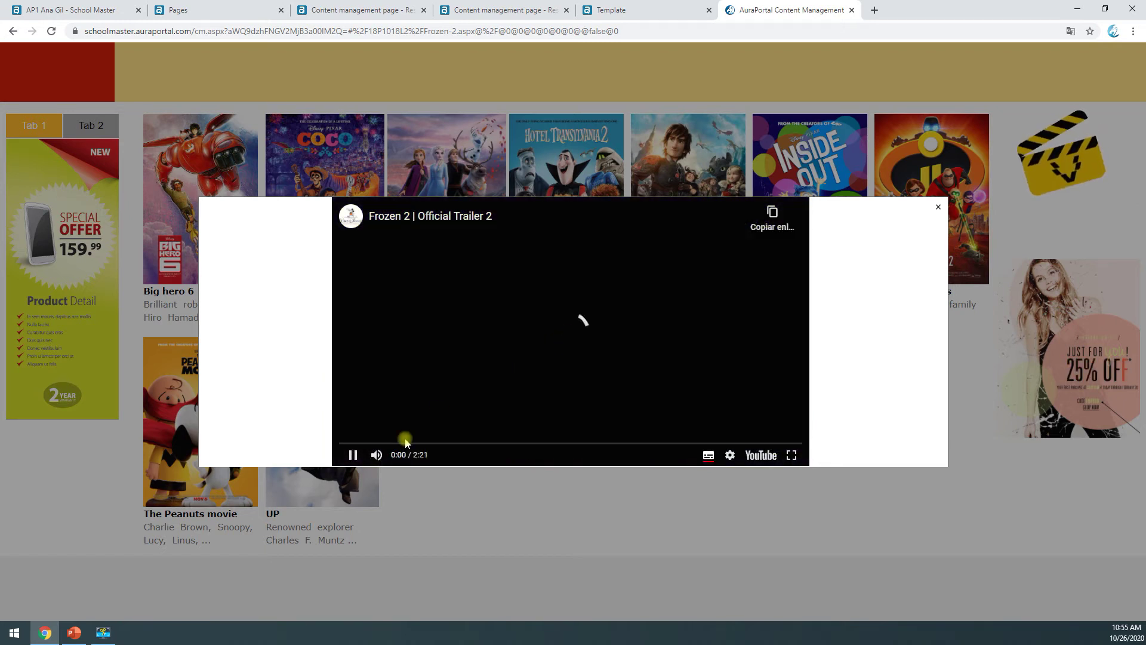
click(353, 454)
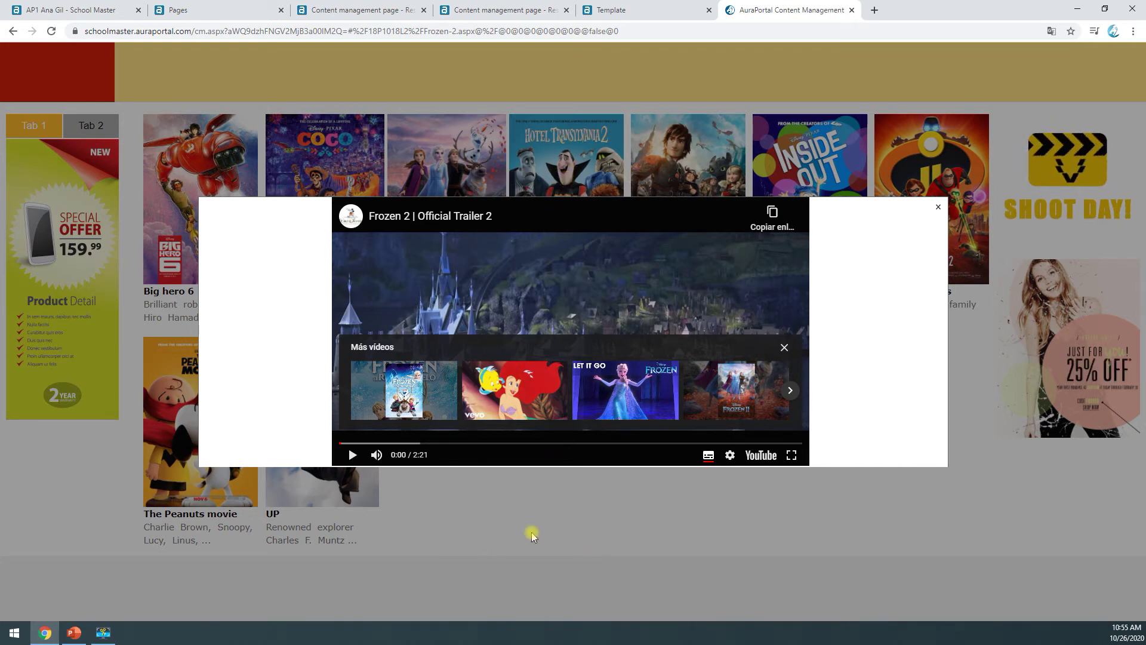
click(938, 208)
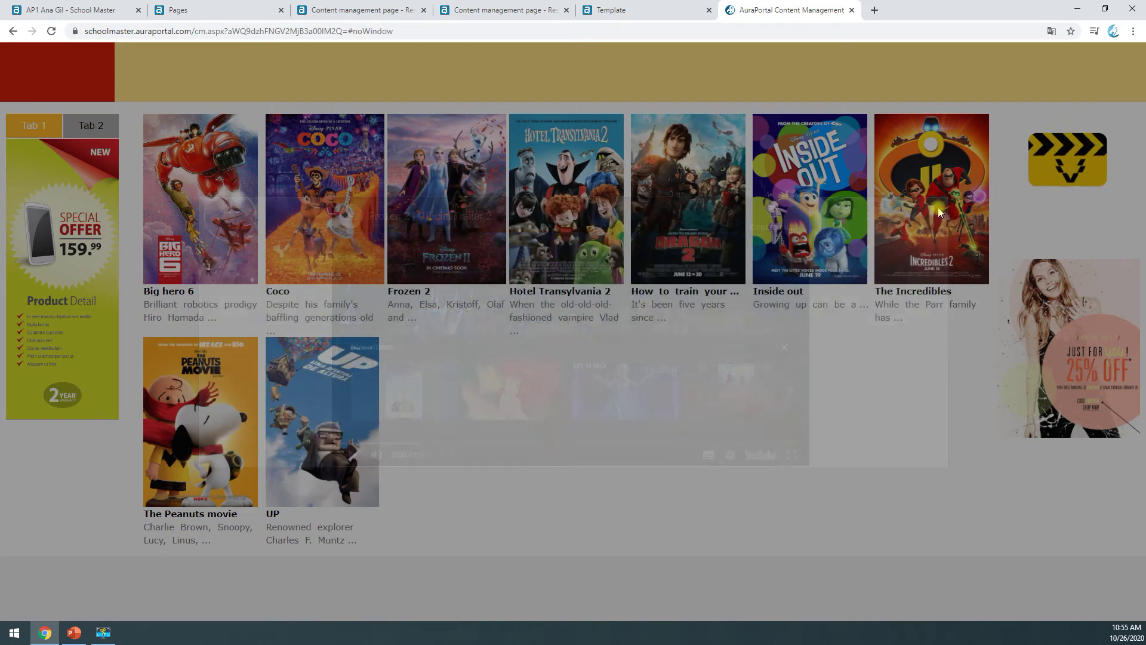
Step: Create a new cell named Title above the Movie trailer cell in DEMO Template 2
click(644, 12)
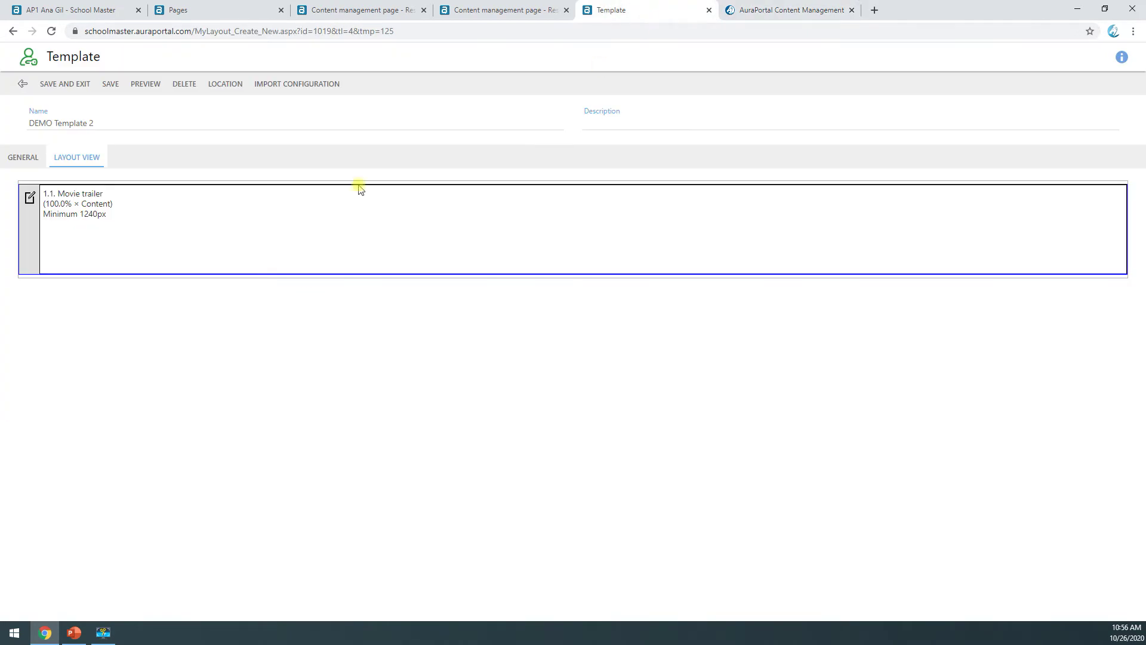
click(185, 233)
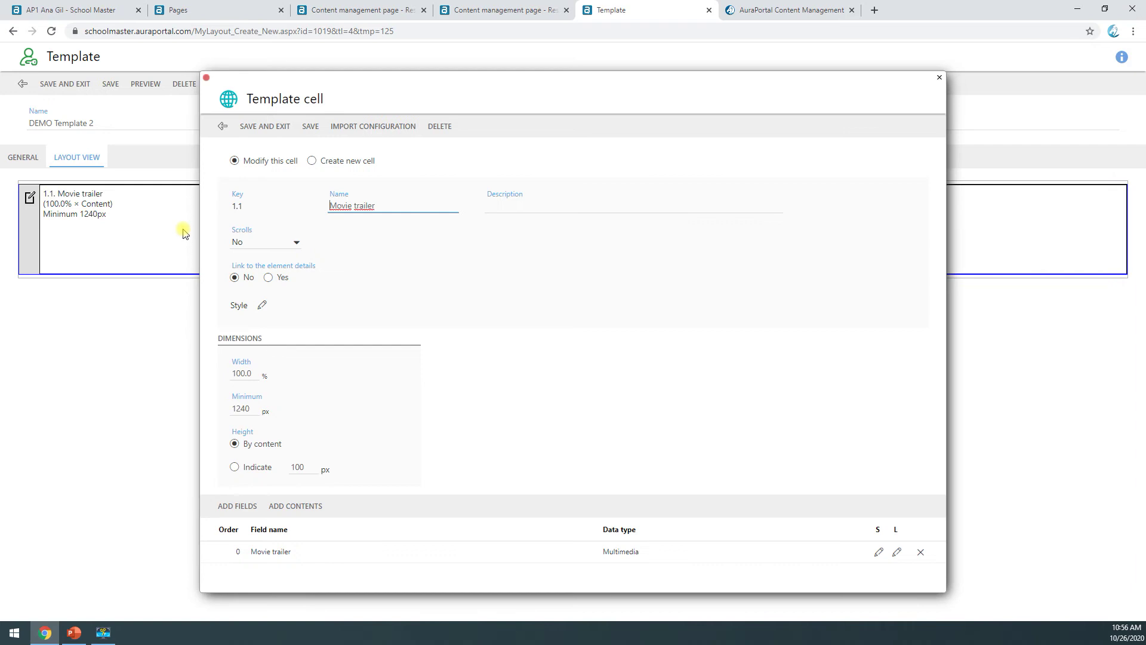
click(312, 161)
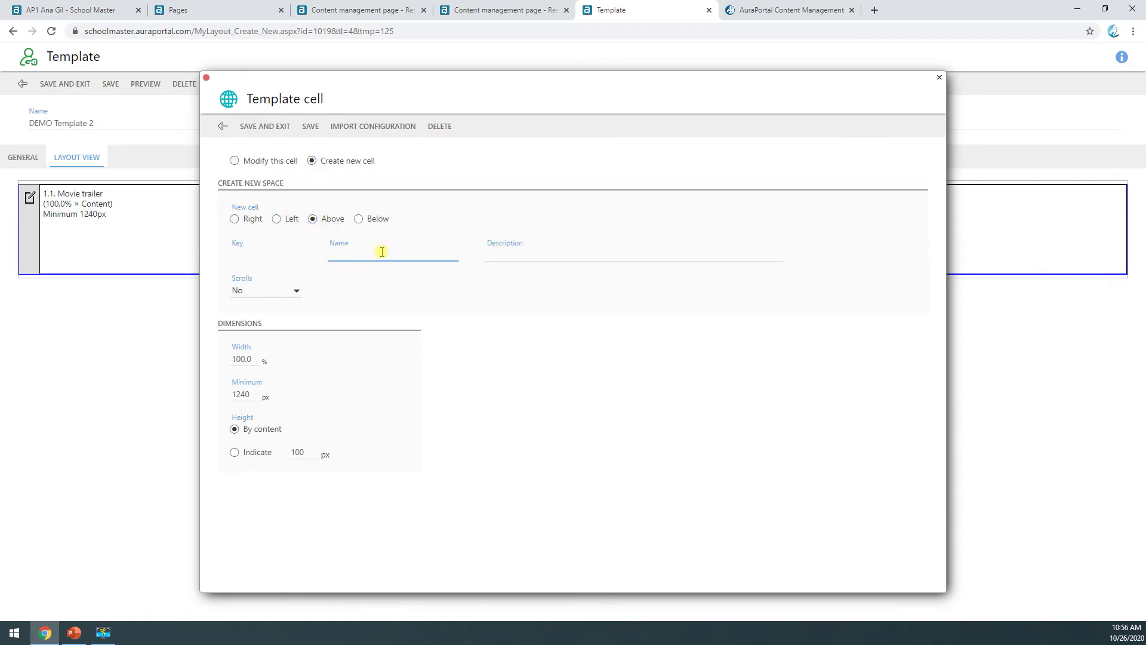
click(277, 128)
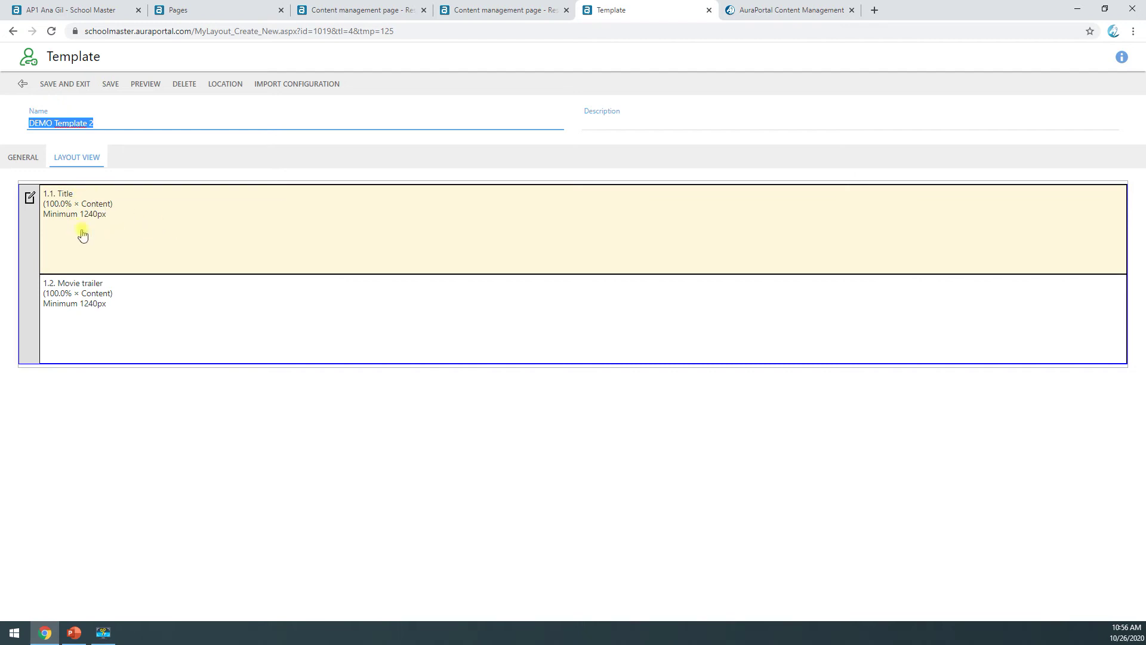
Step: Add the _Name field to the Title cell of DEMO Template 2
click(498, 255)
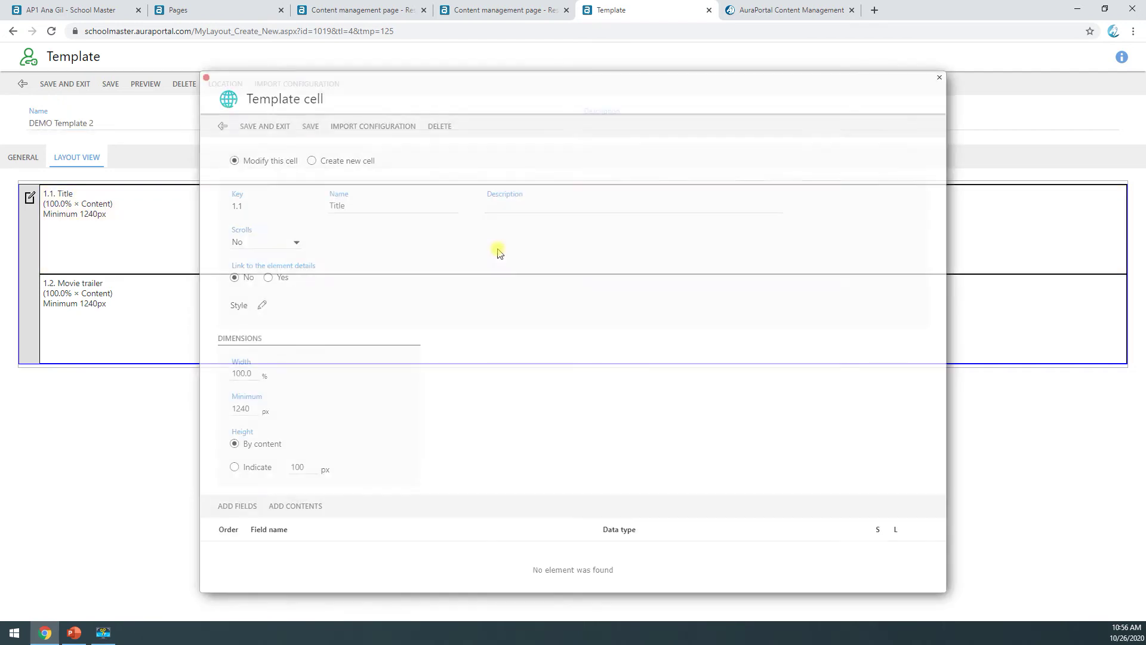
click(241, 504)
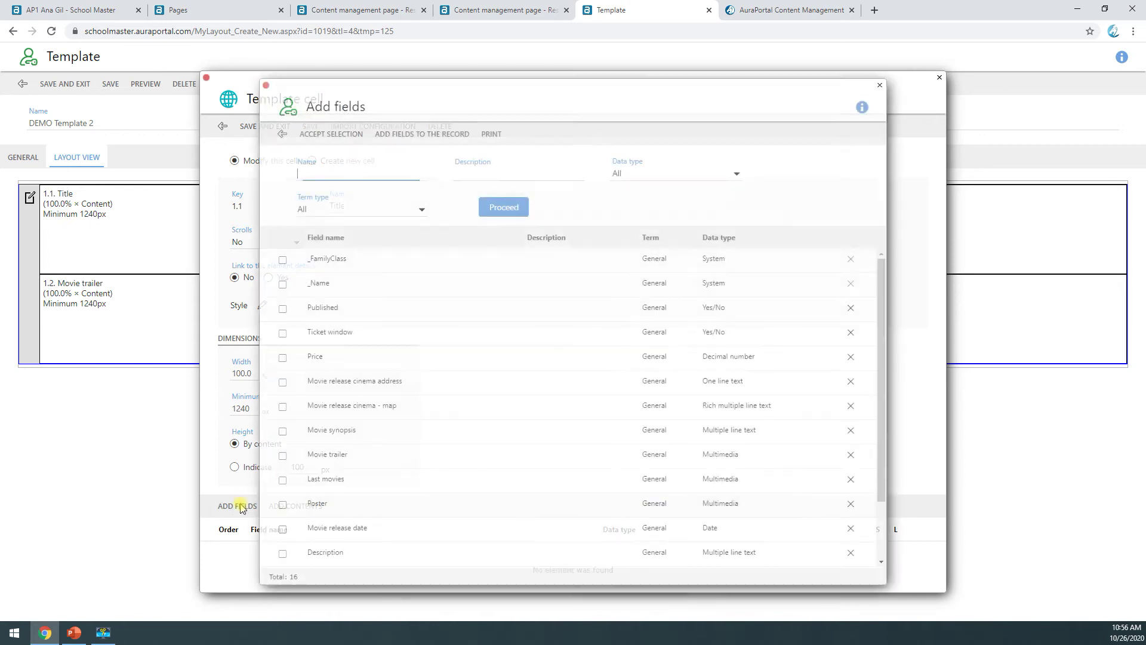
click(283, 286)
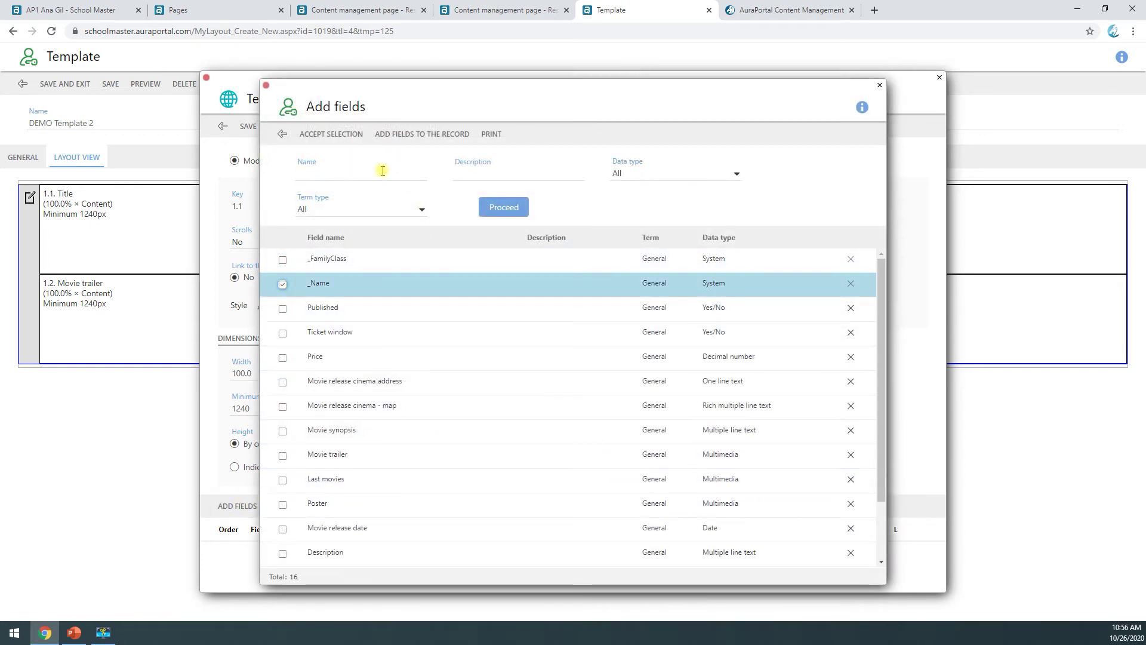
click(351, 135)
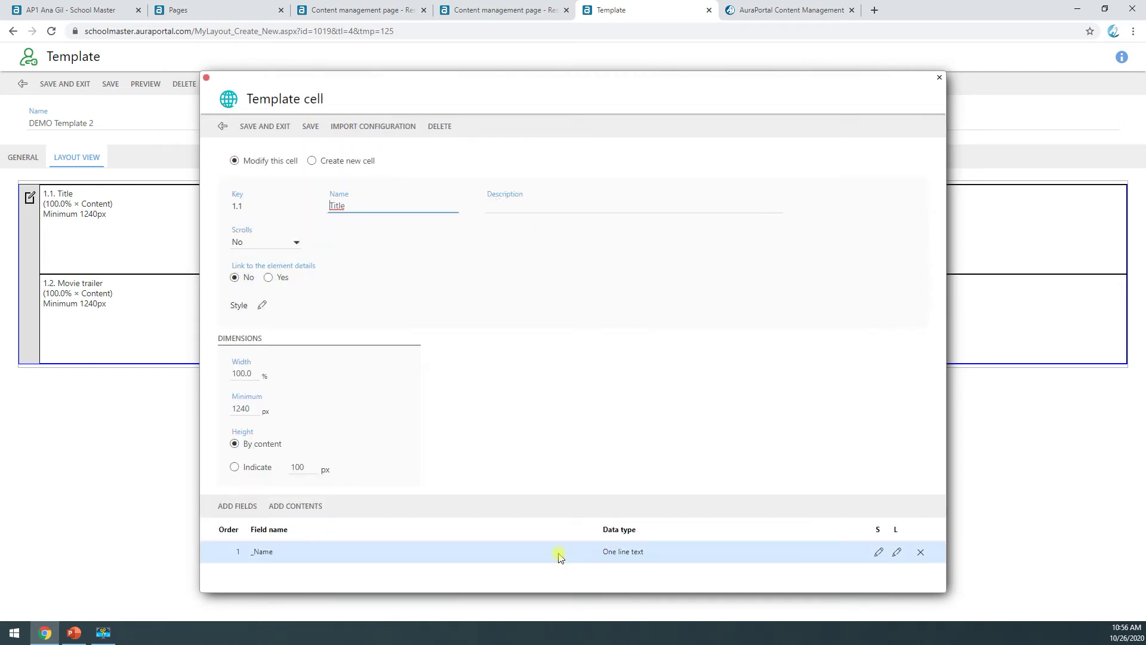
Step: Style the Title cell's _Name field with Roboto medium, size 14 and color #1D1B1B, and save the field, cell and template
click(878, 553)
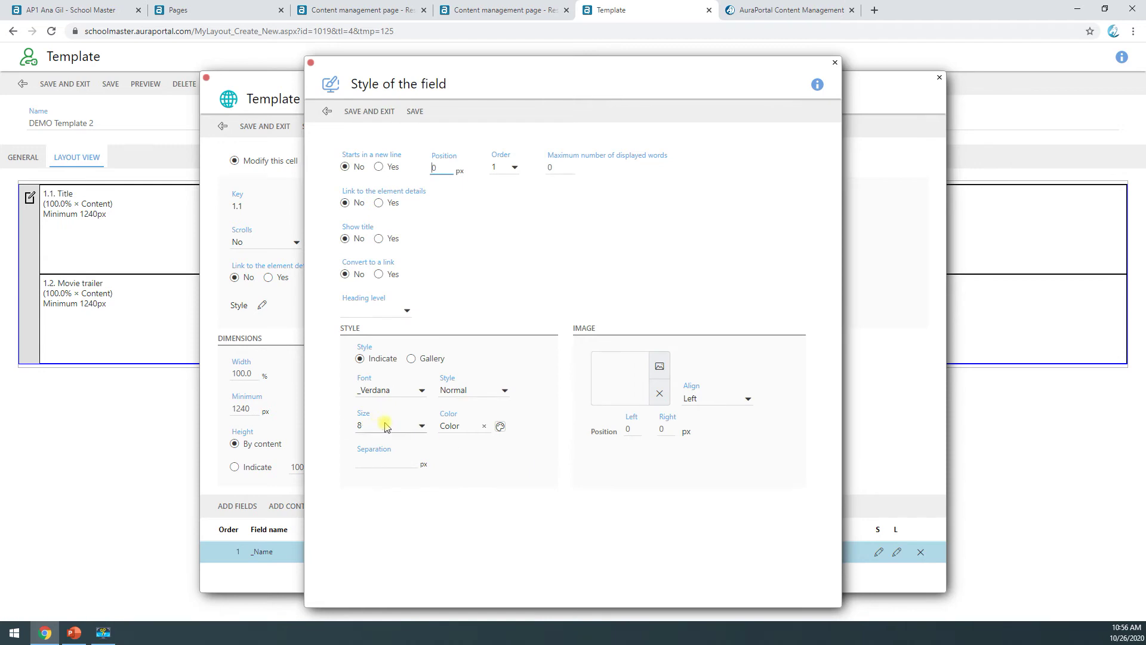
click(385, 427)
click(385, 283)
click(499, 426)
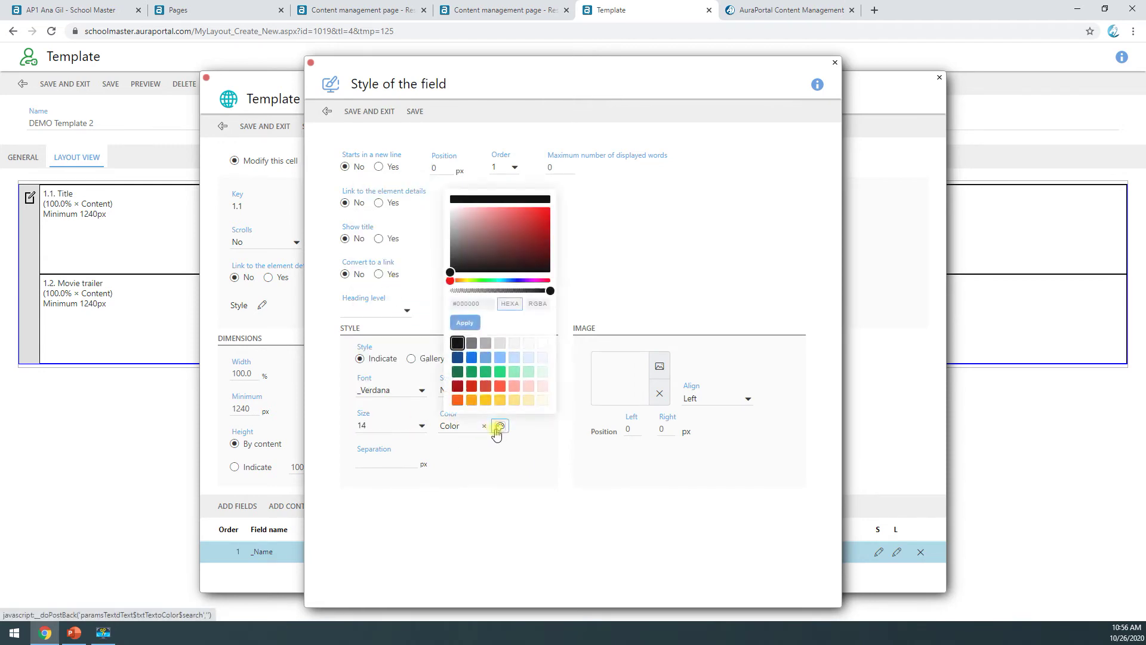
click(458, 266)
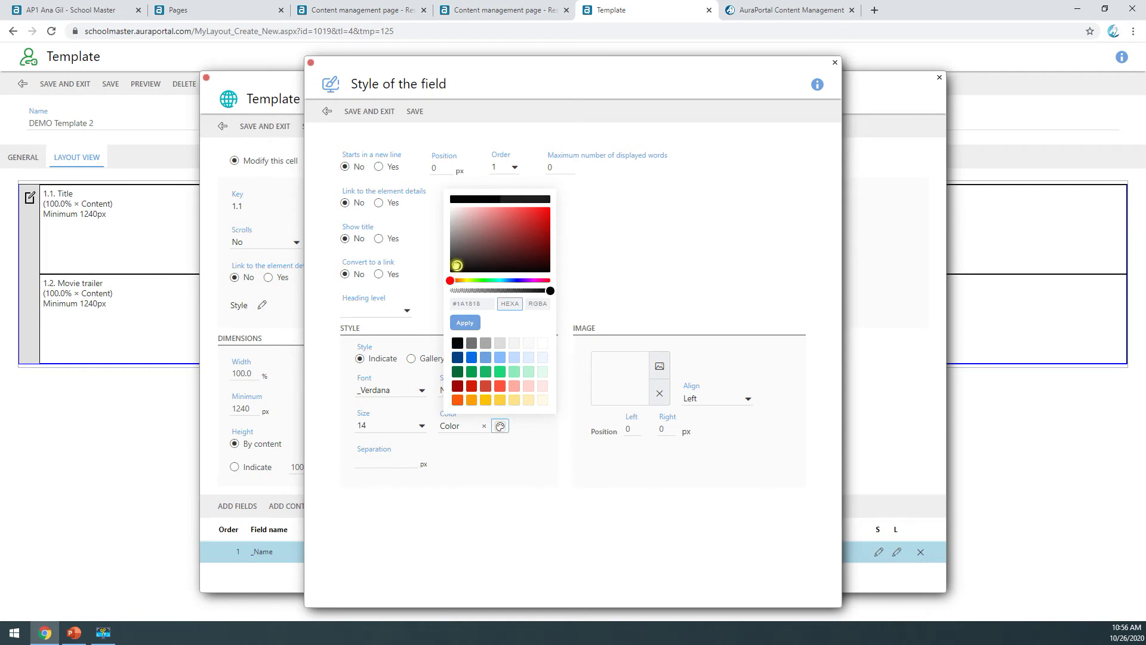
click(466, 320)
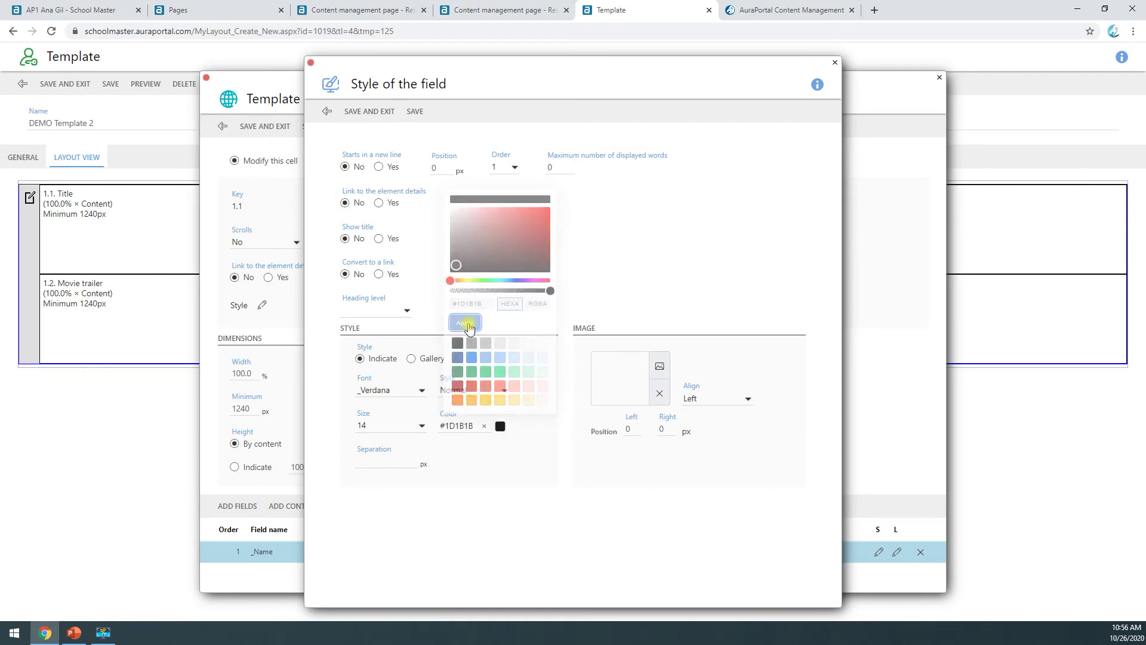
click(394, 388)
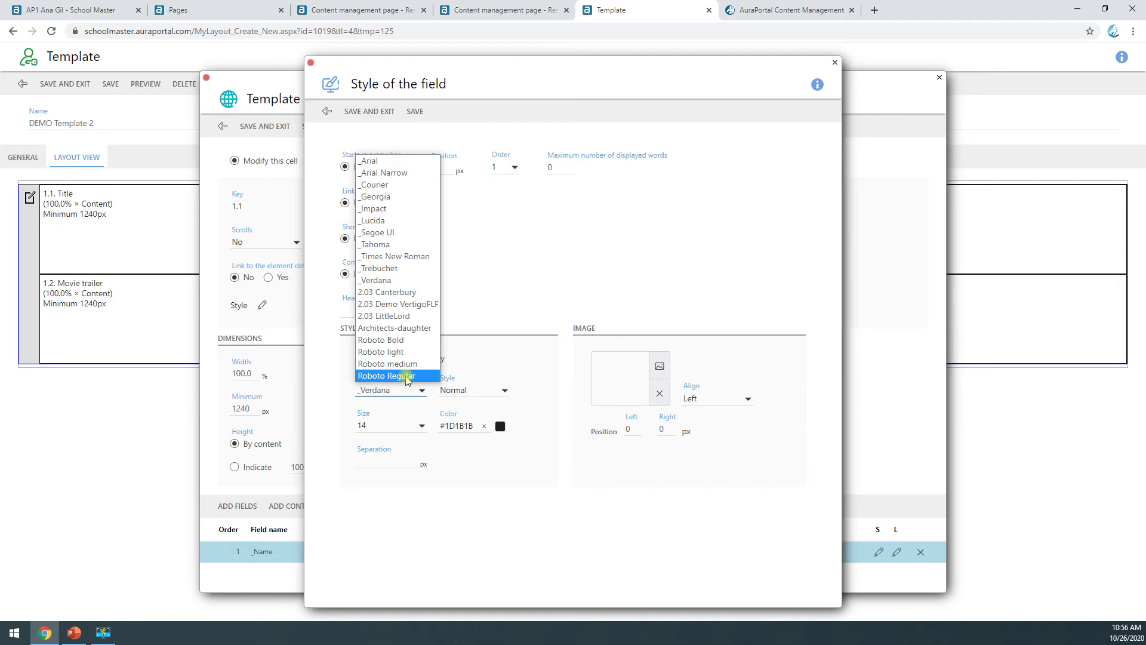
click(401, 364)
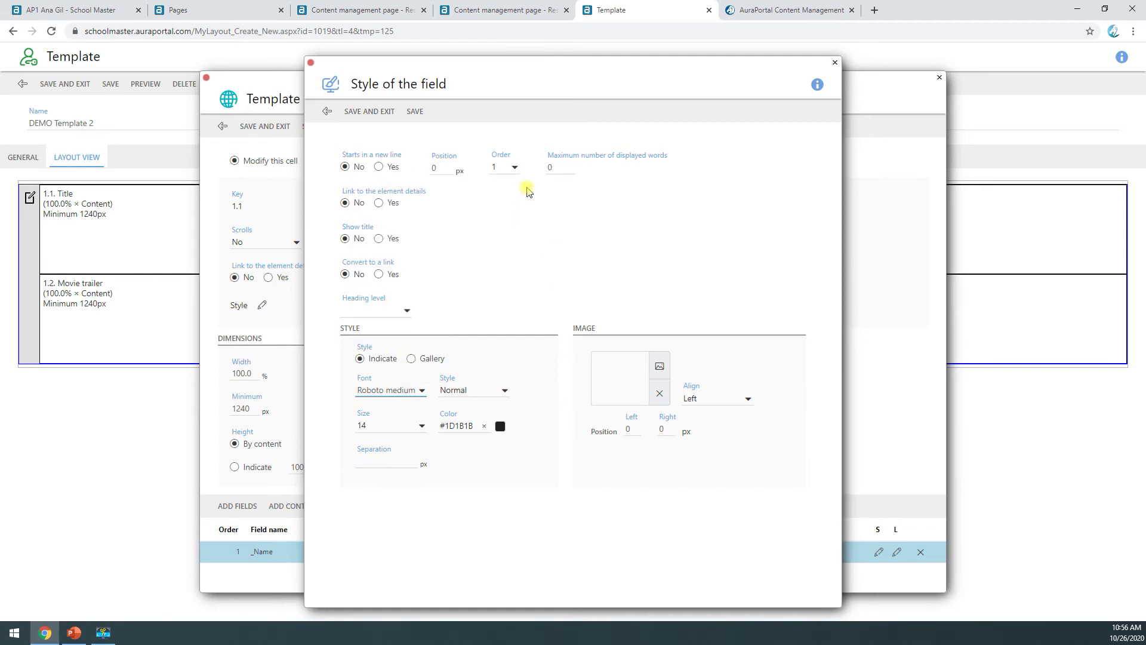
click(367, 114)
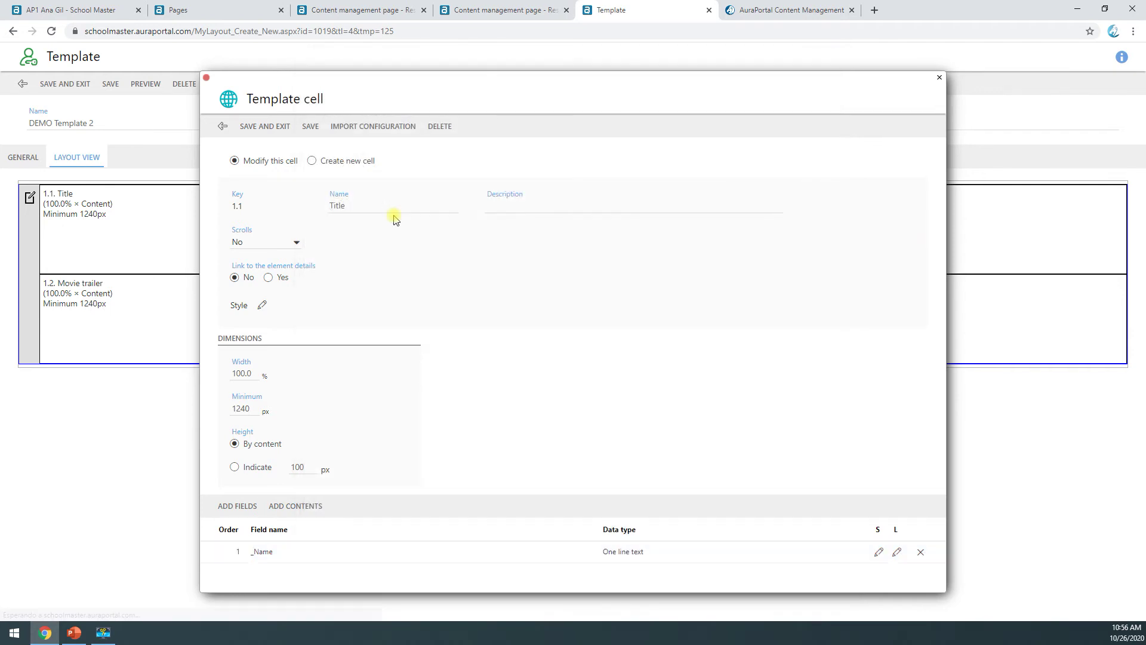
click(277, 128)
click(109, 85)
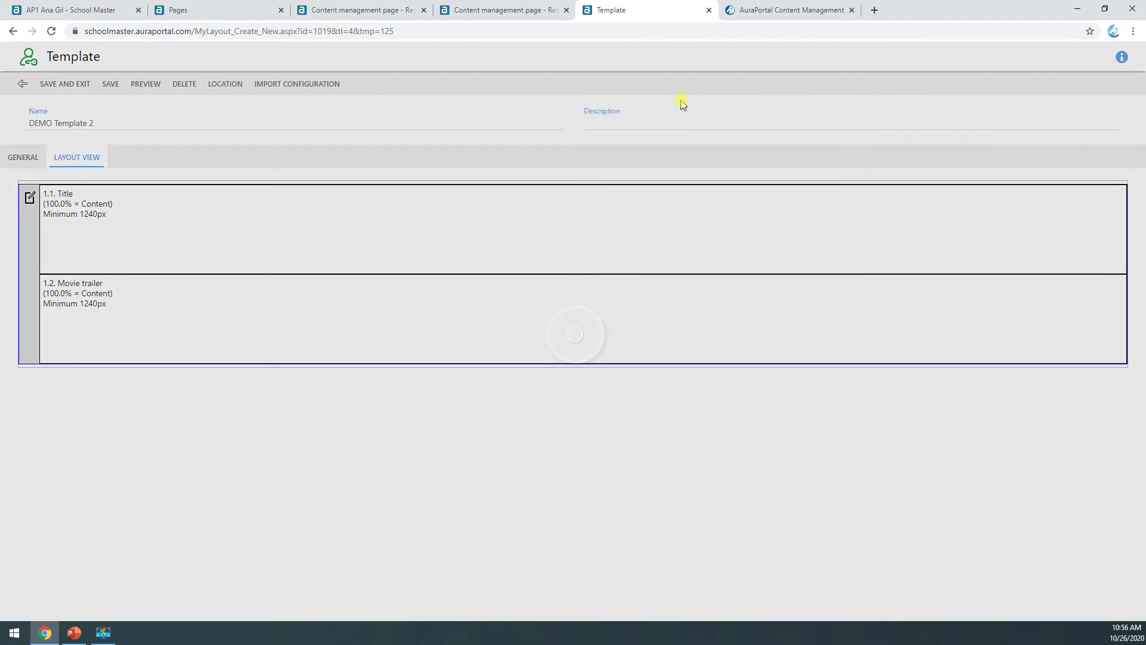
Step: Open the Coco details on the published page and check the movie title shown above the trailer
click(788, 10)
click(344, 199)
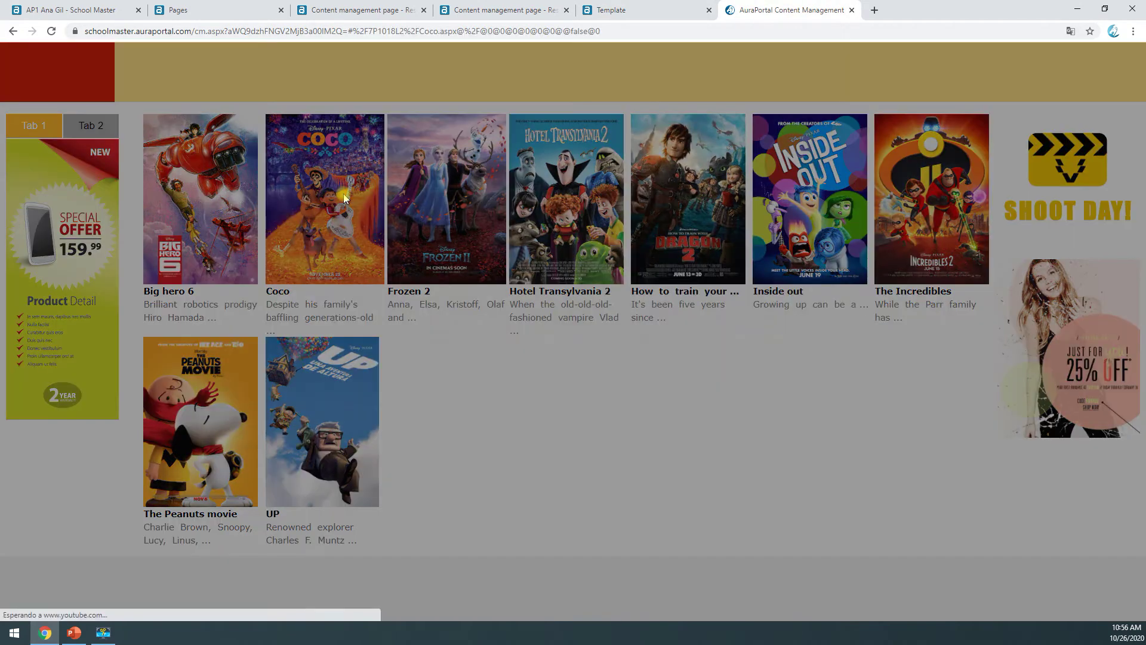
double_click(205, 199)
click(219, 208)
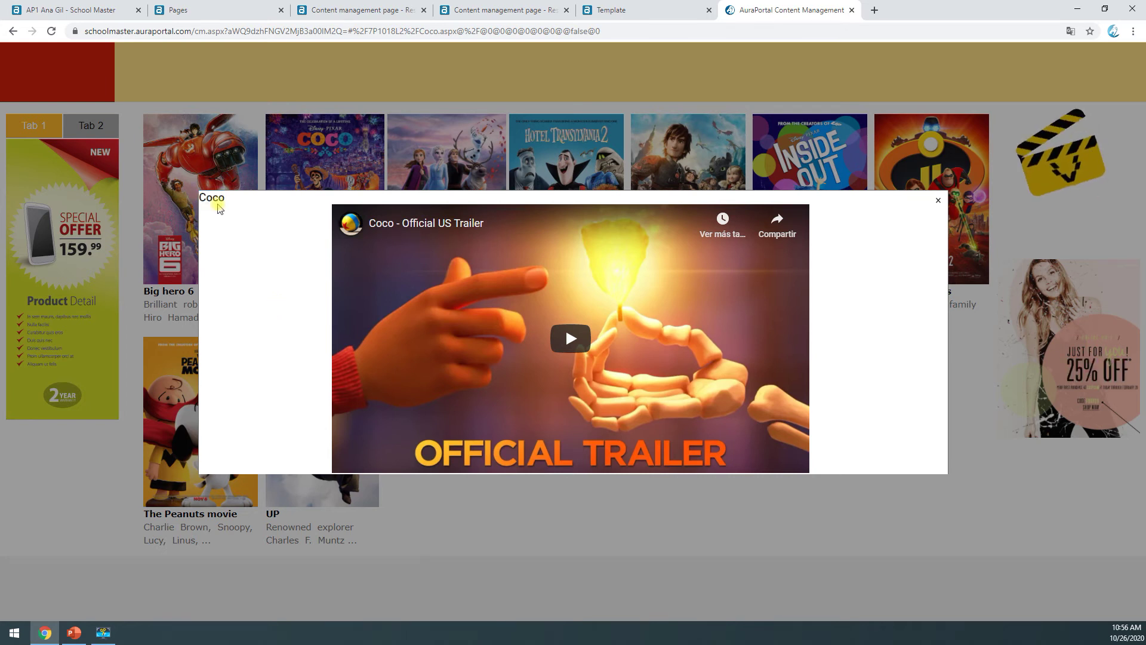
double_click(216, 200)
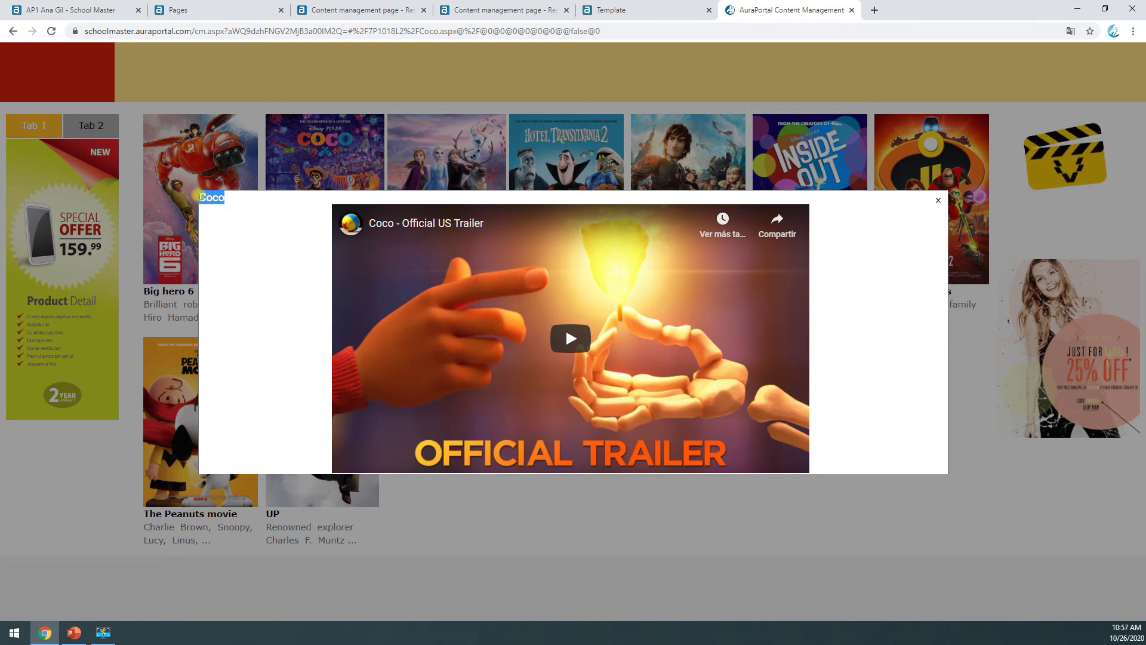
Step: Center the text of DEMO Template 2's Title cell, set its top and bottom content positions to 20 px, and save the cell style
click(202, 197)
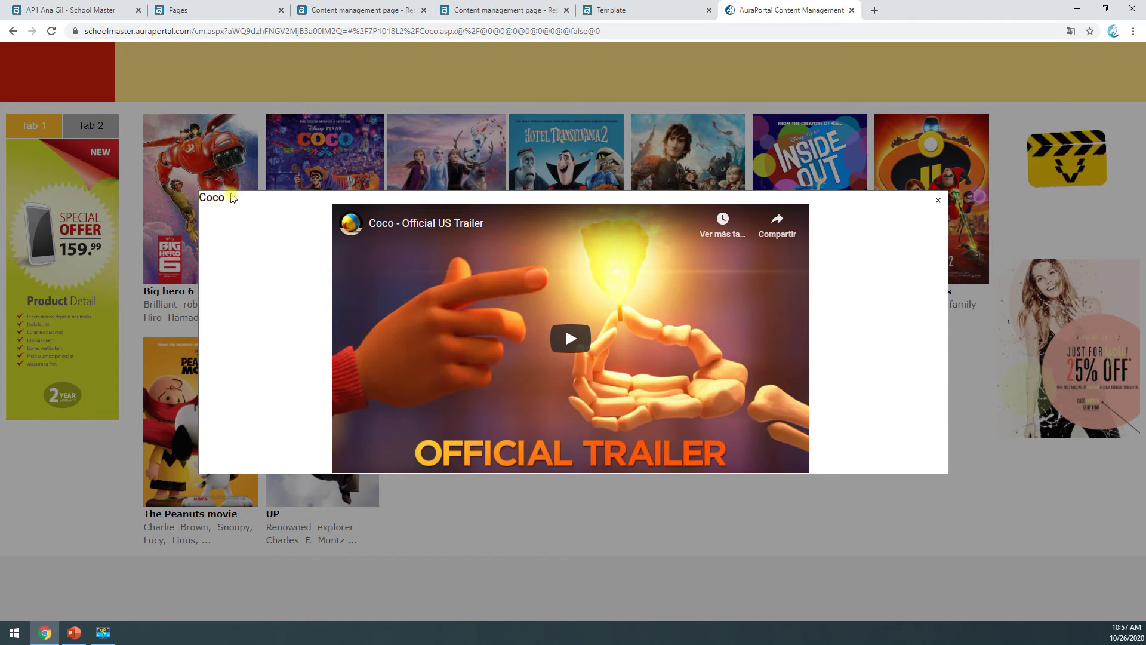
click(655, 10)
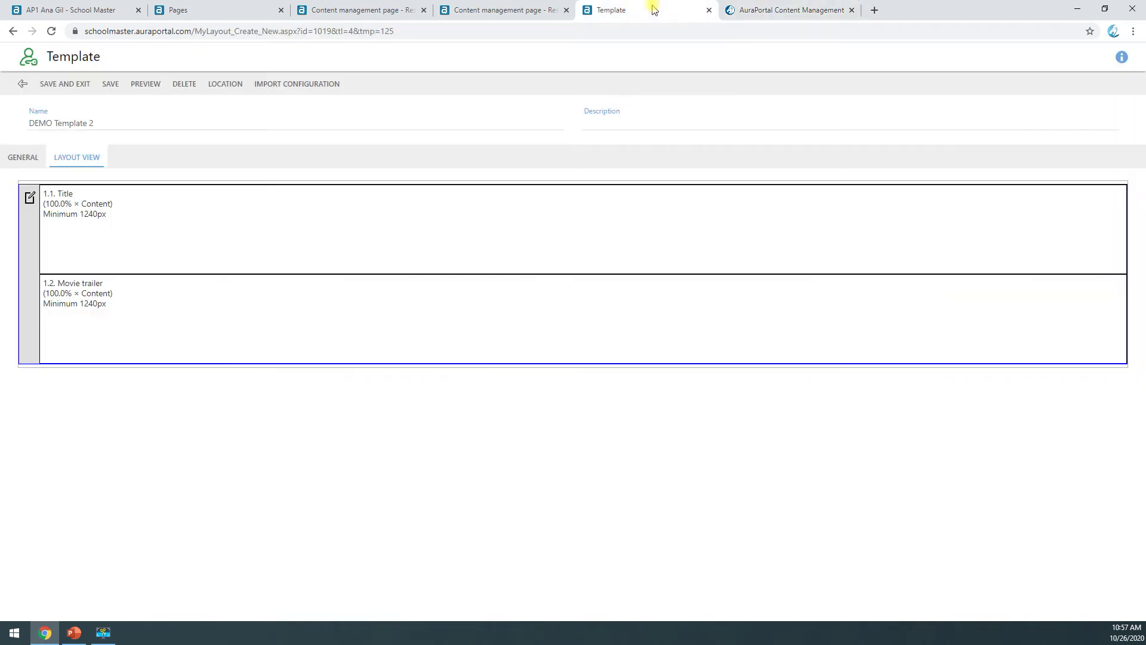
click(233, 243)
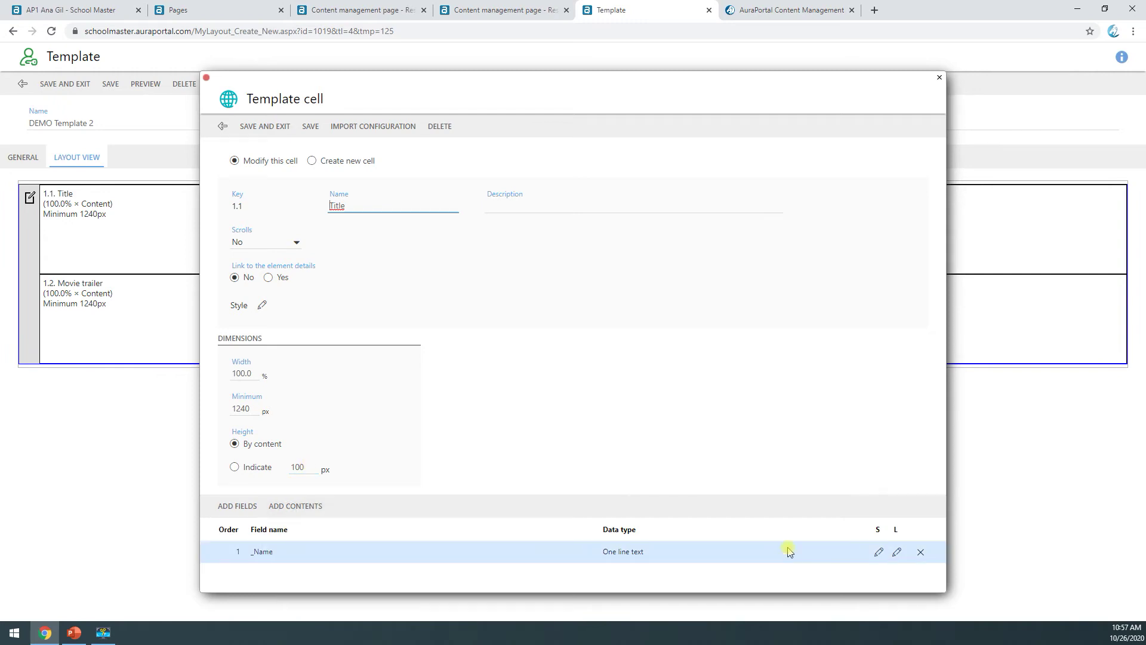
click(877, 553)
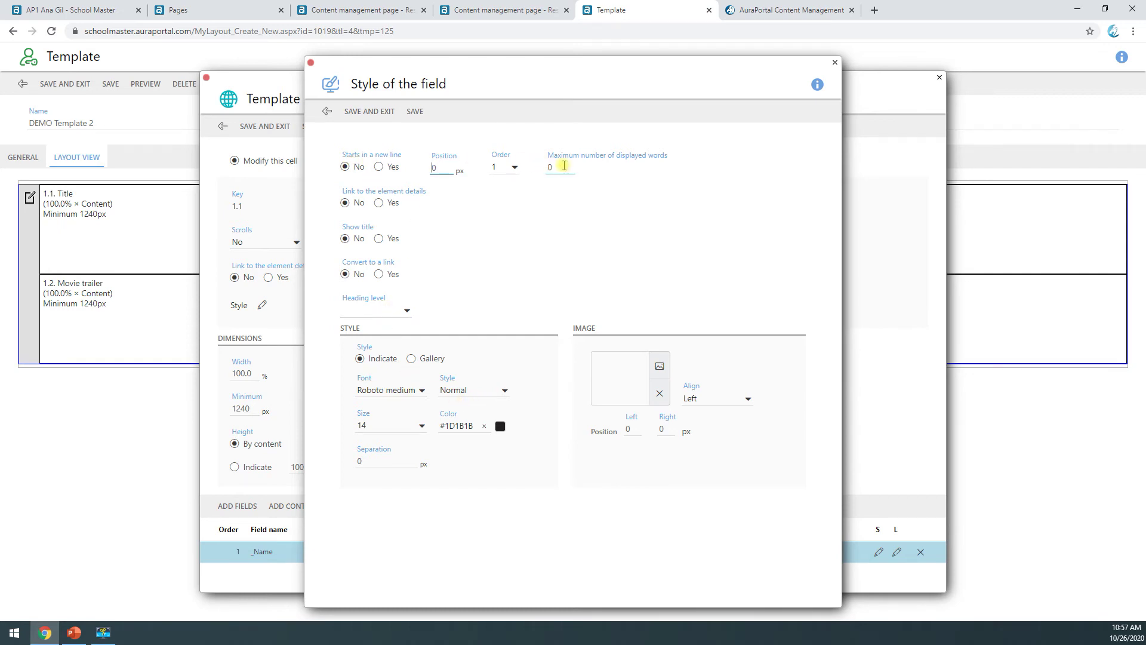
click(327, 111)
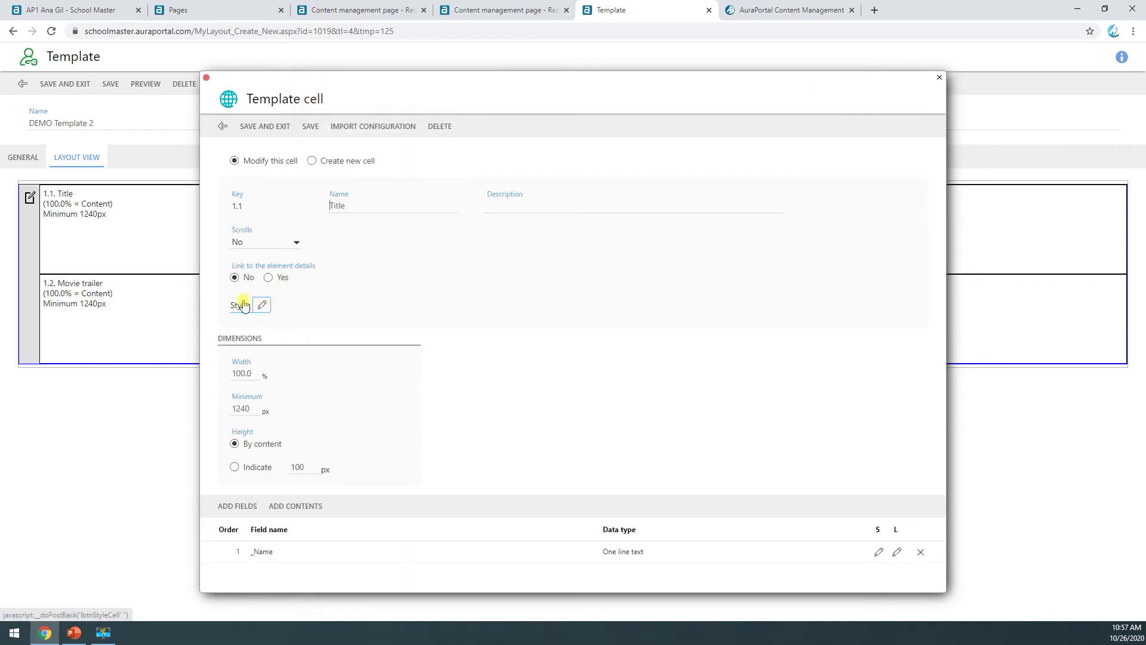
click(266, 311)
click(344, 173)
click(324, 193)
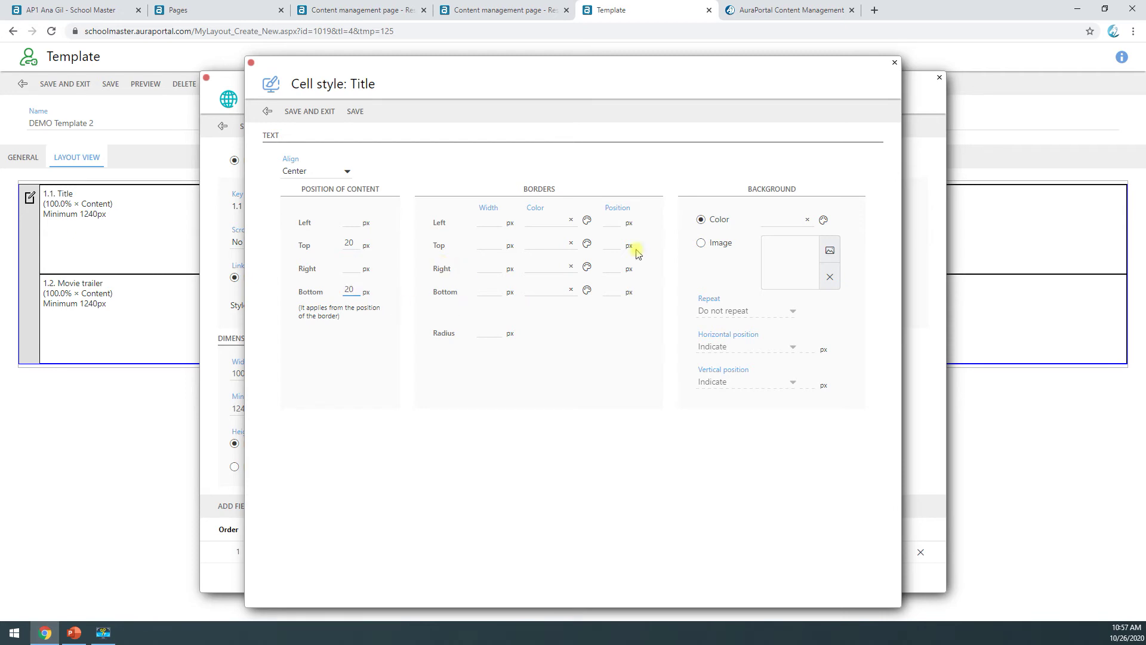
click(318, 119)
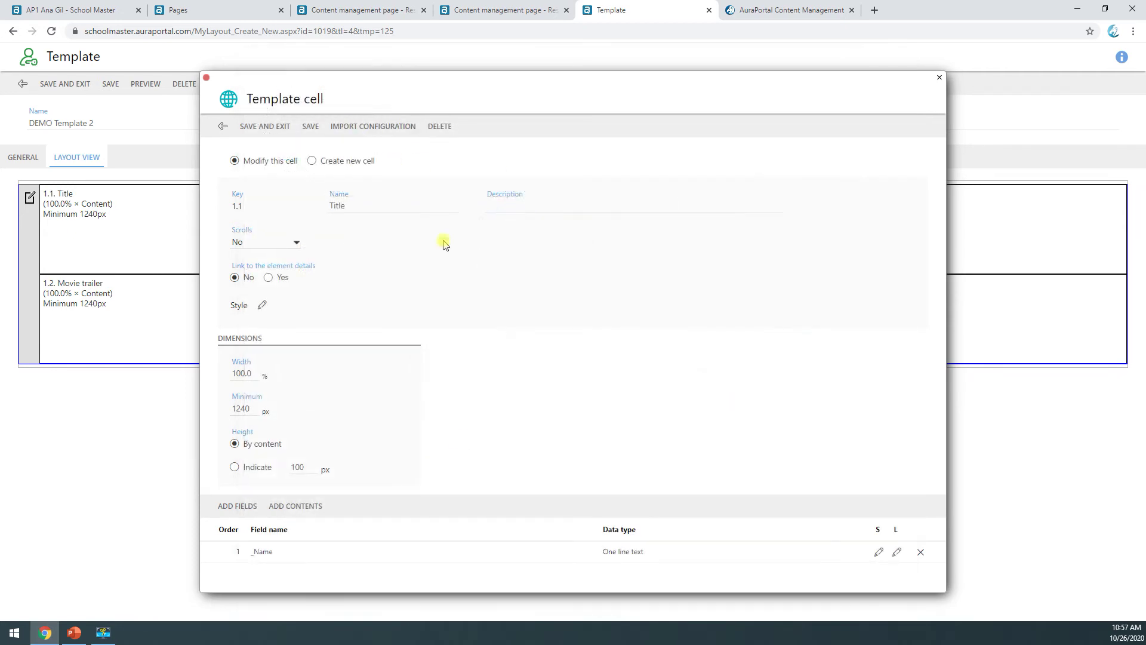
Step: Set the font size of the Title cell's _Name field to 16 and save the field style and the cell
click(880, 553)
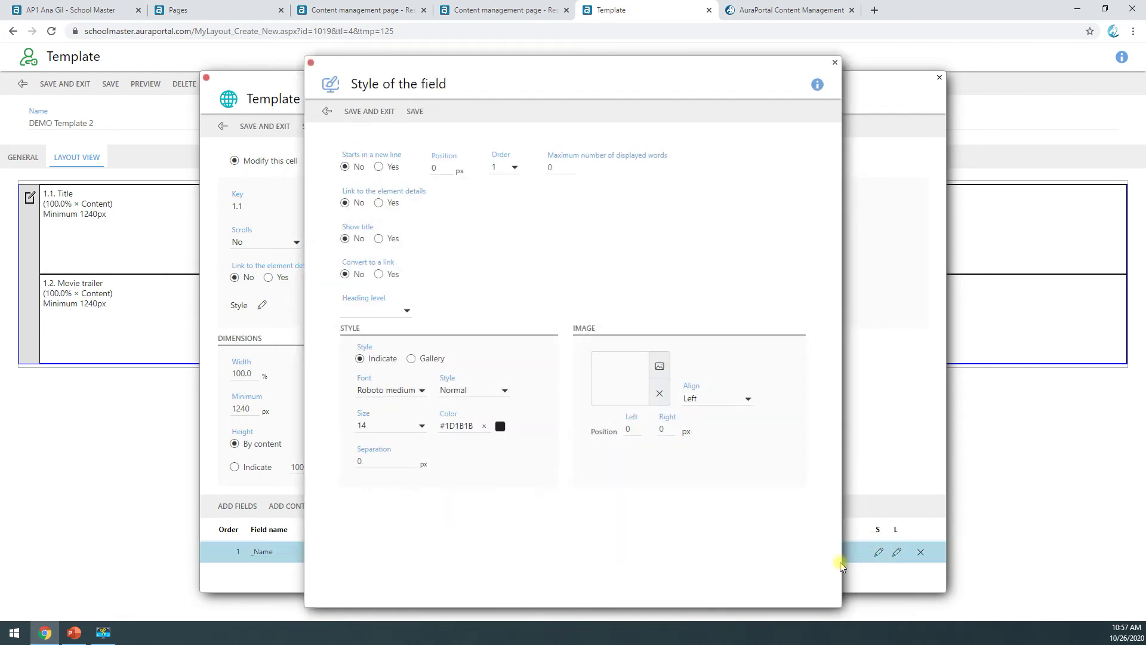
click(381, 426)
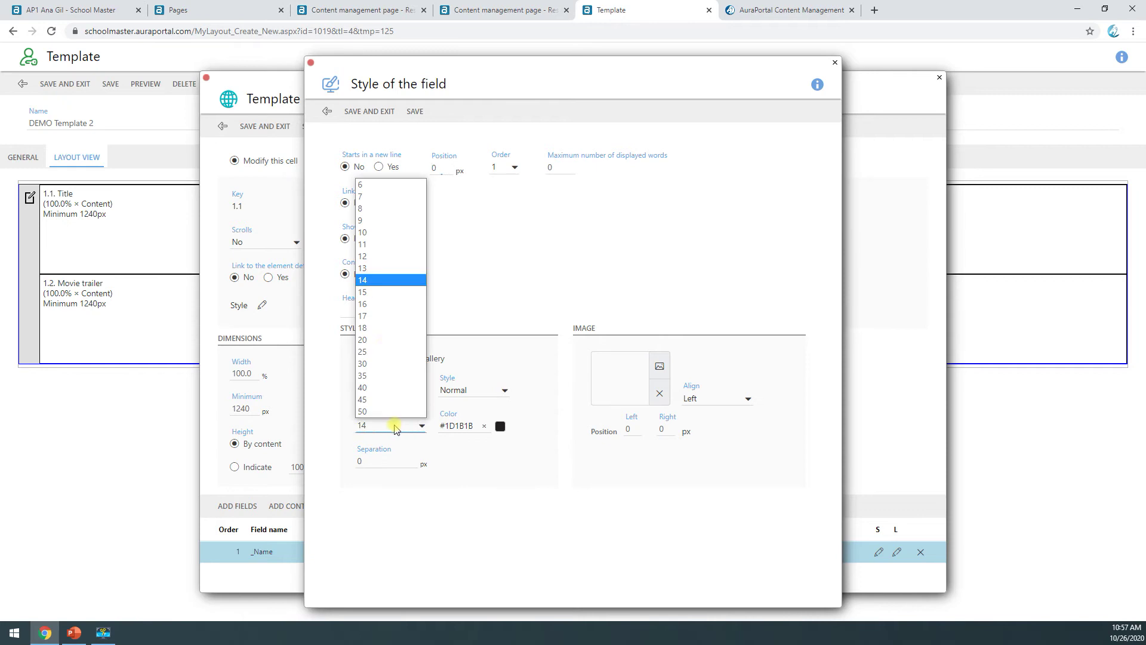
click(384, 309)
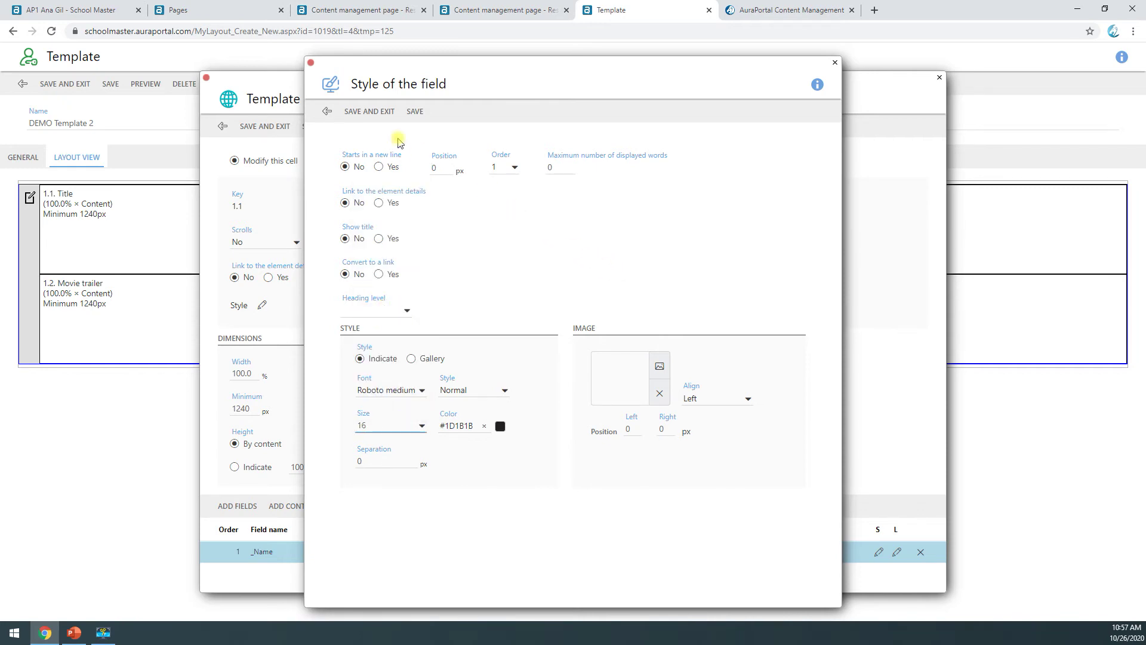
click(370, 112)
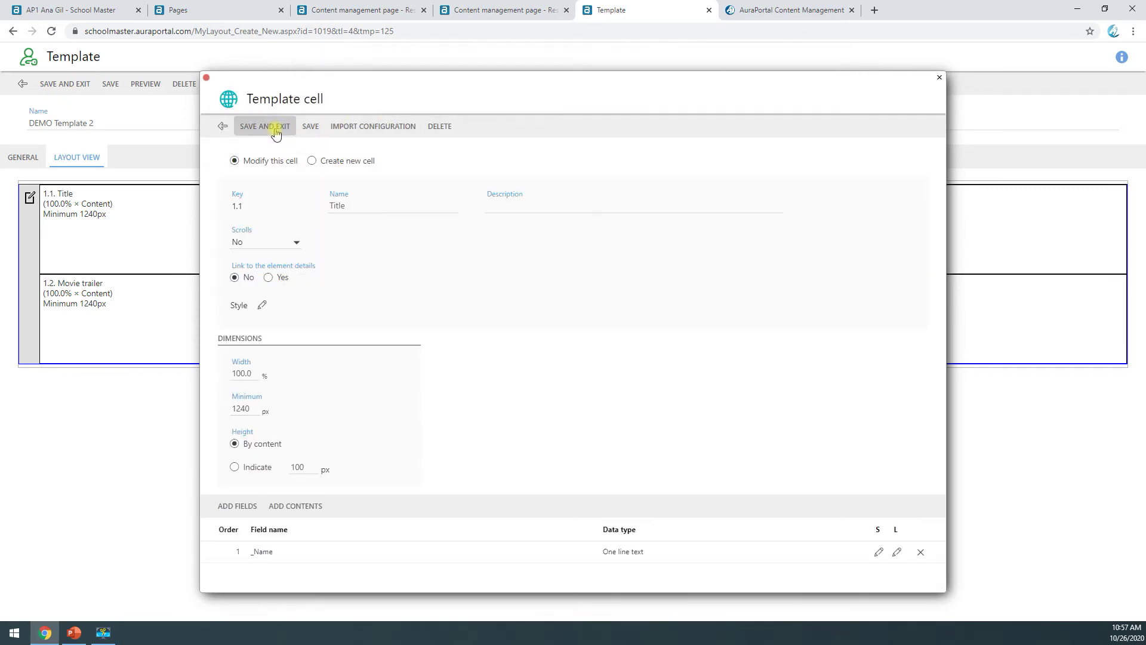
click(276, 128)
Step: Check the title in the Frozen 2 details on the published page and the Movie trailer field's dimensions in DEMO Template 2
click(733, 17)
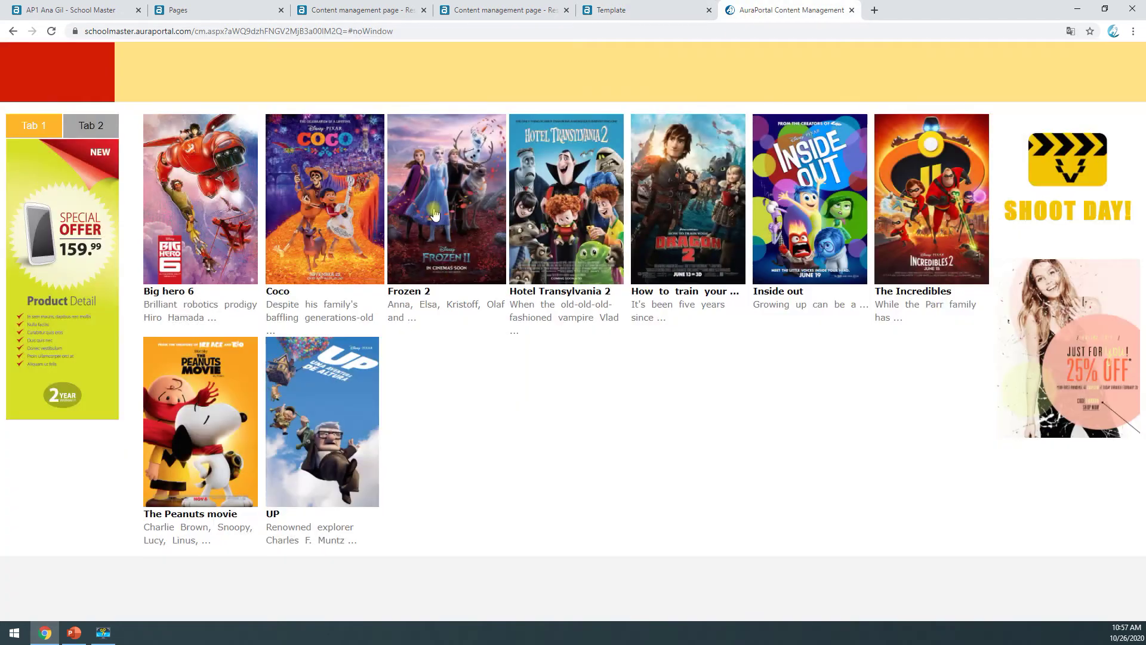
click(434, 215)
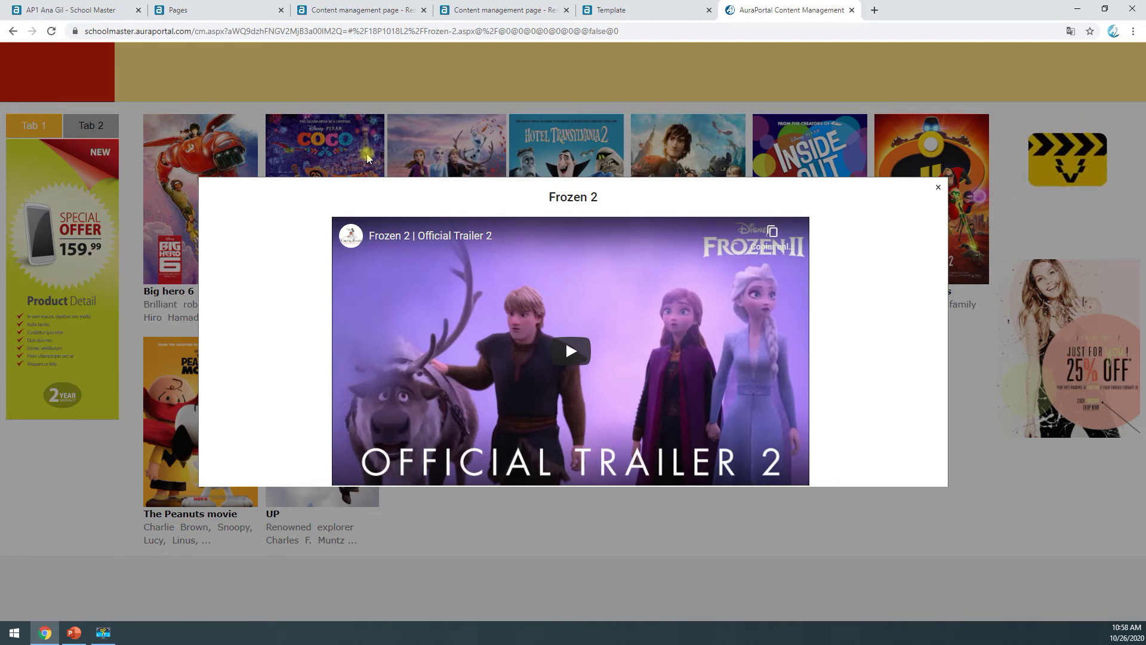
click(634, 10)
click(227, 312)
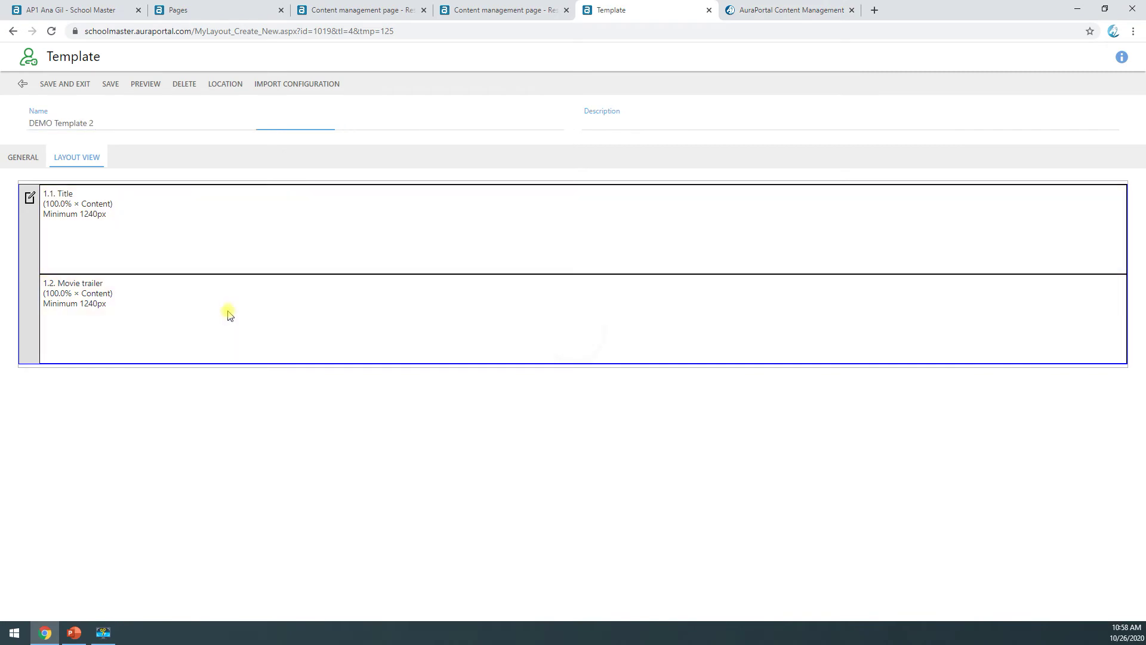
click(877, 553)
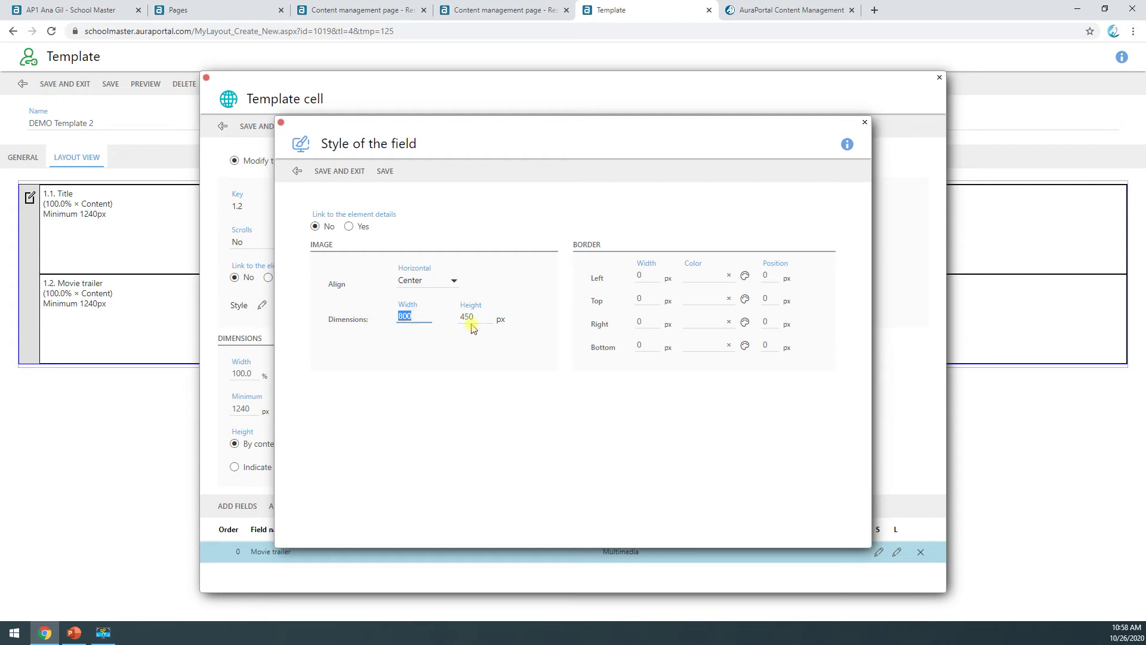
click(282, 125)
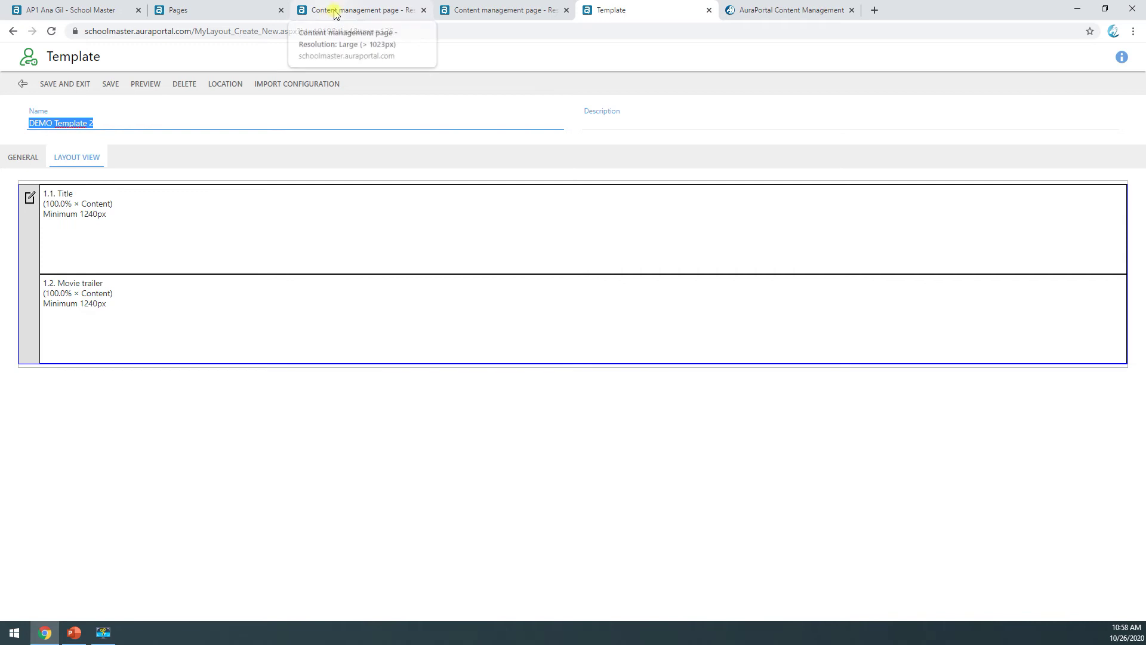
Step: Set the superimposed window's width to 800 px in DEMO Elements list, and save the list and the DEMO page's Element list space
click(333, 12)
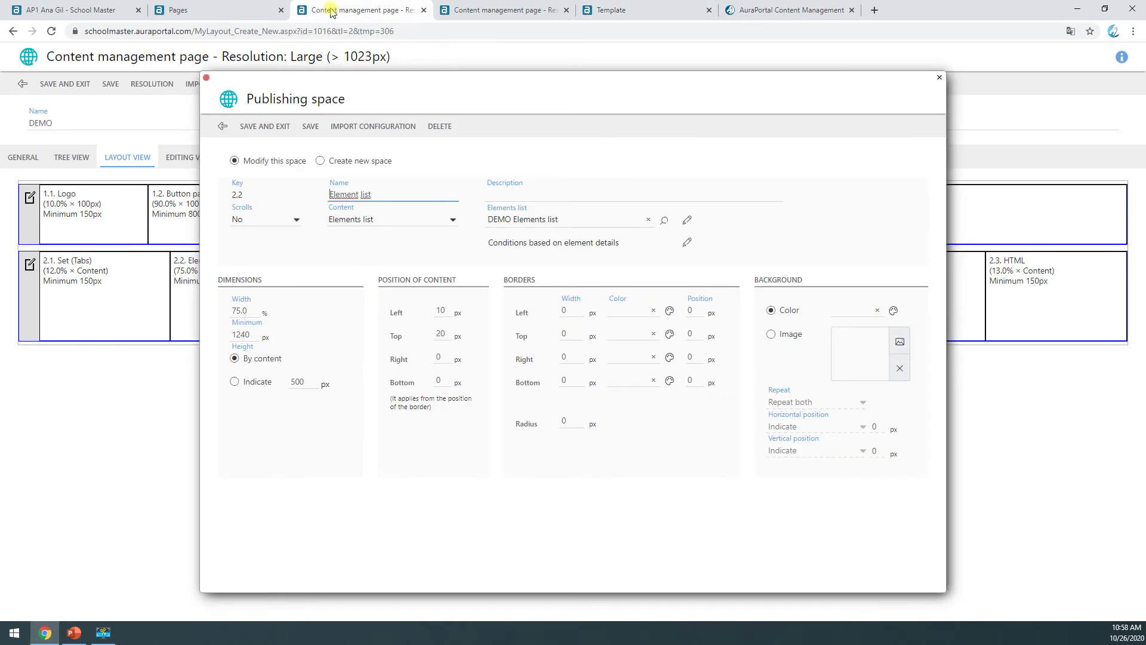
click(208, 81)
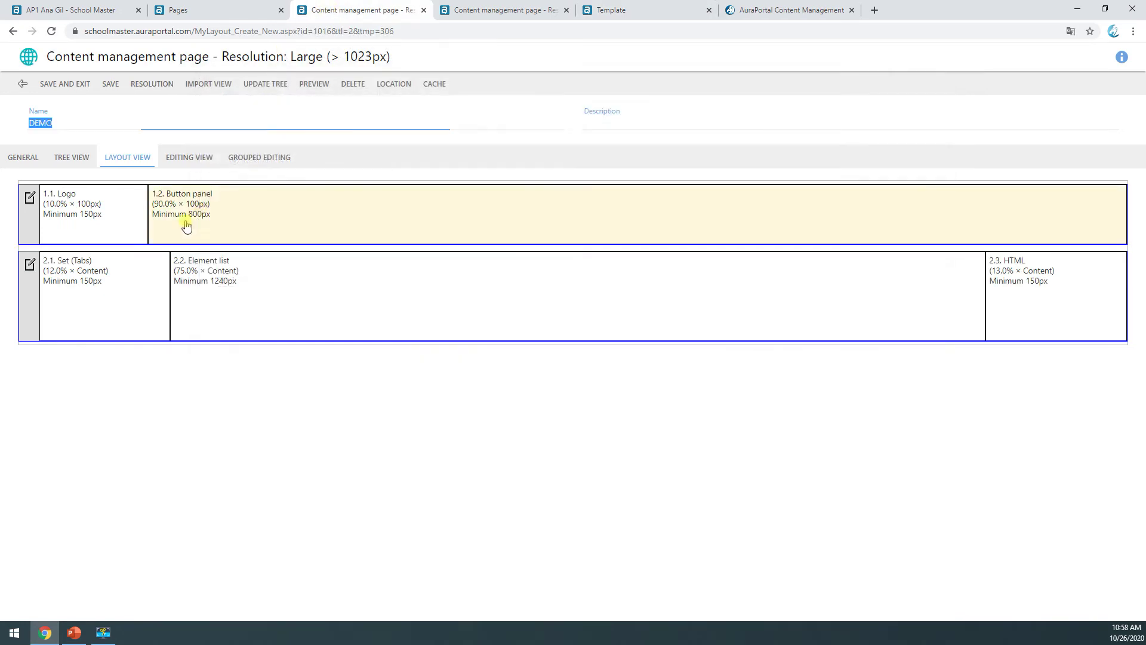
double_click(313, 301)
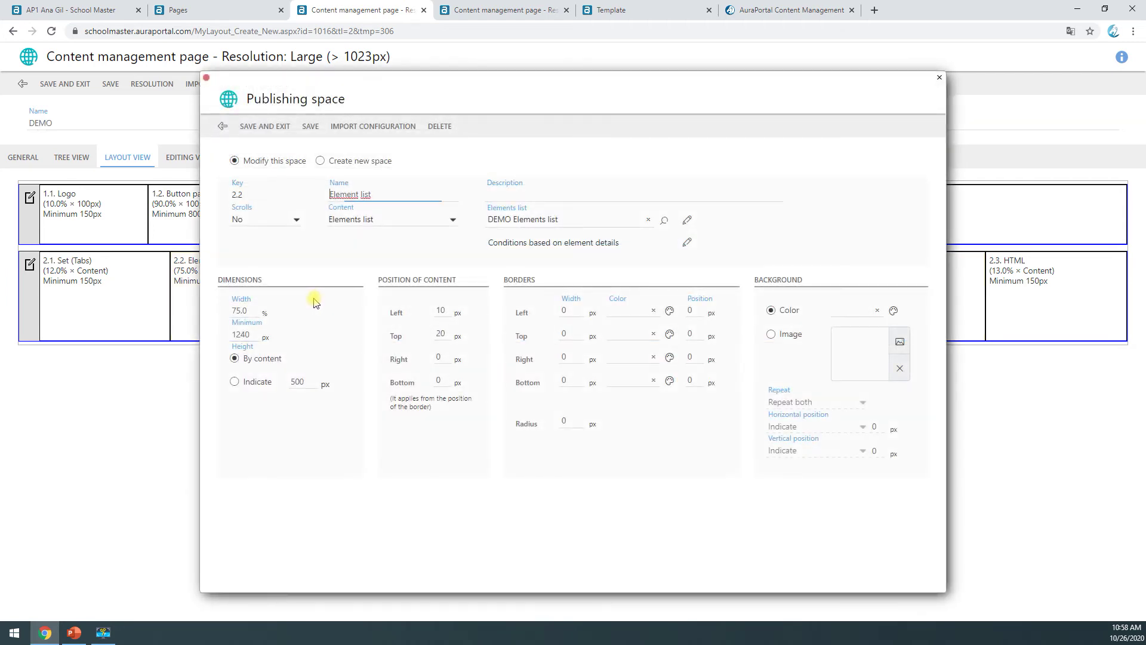
click(686, 221)
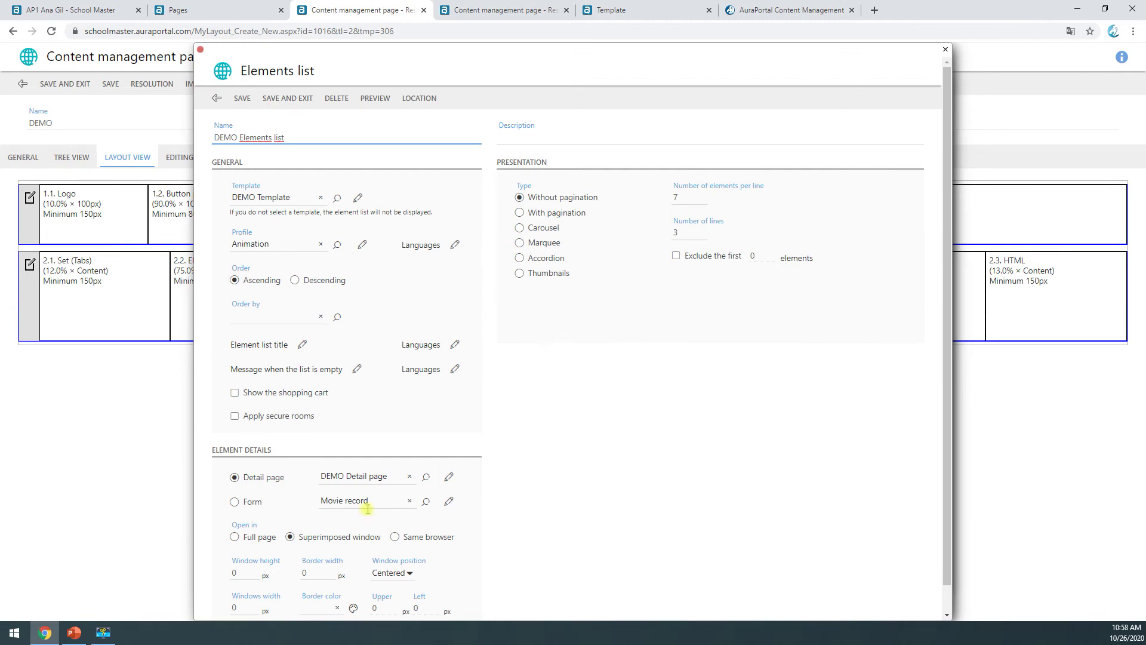
scroll(280, 546, down, 1)
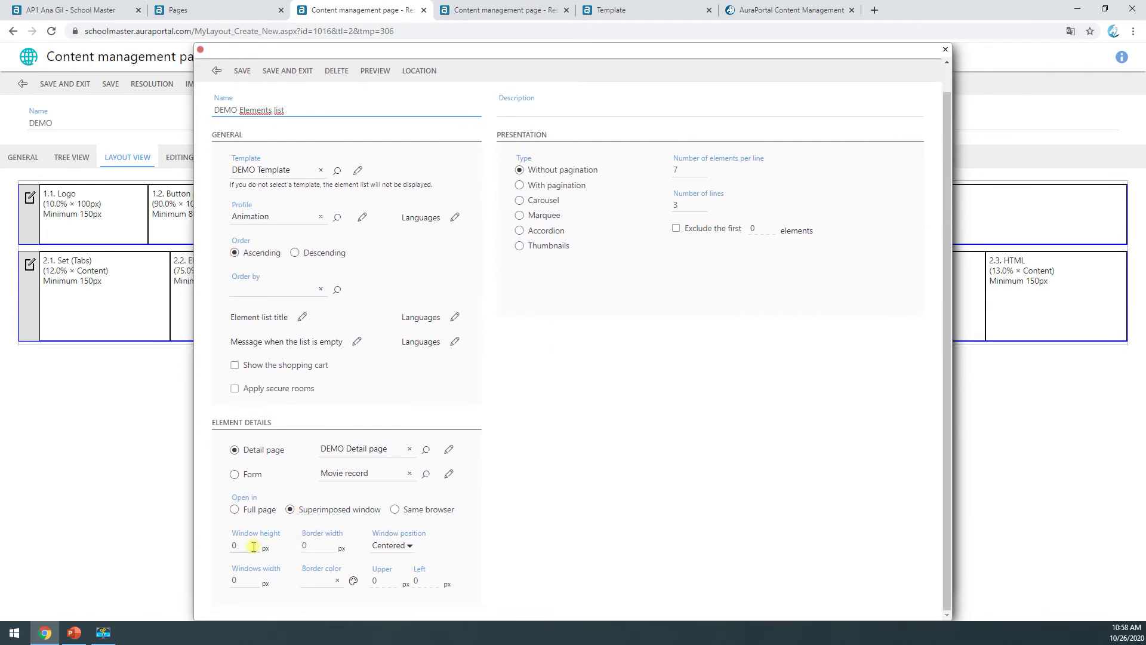
drag(253, 547, 218, 556)
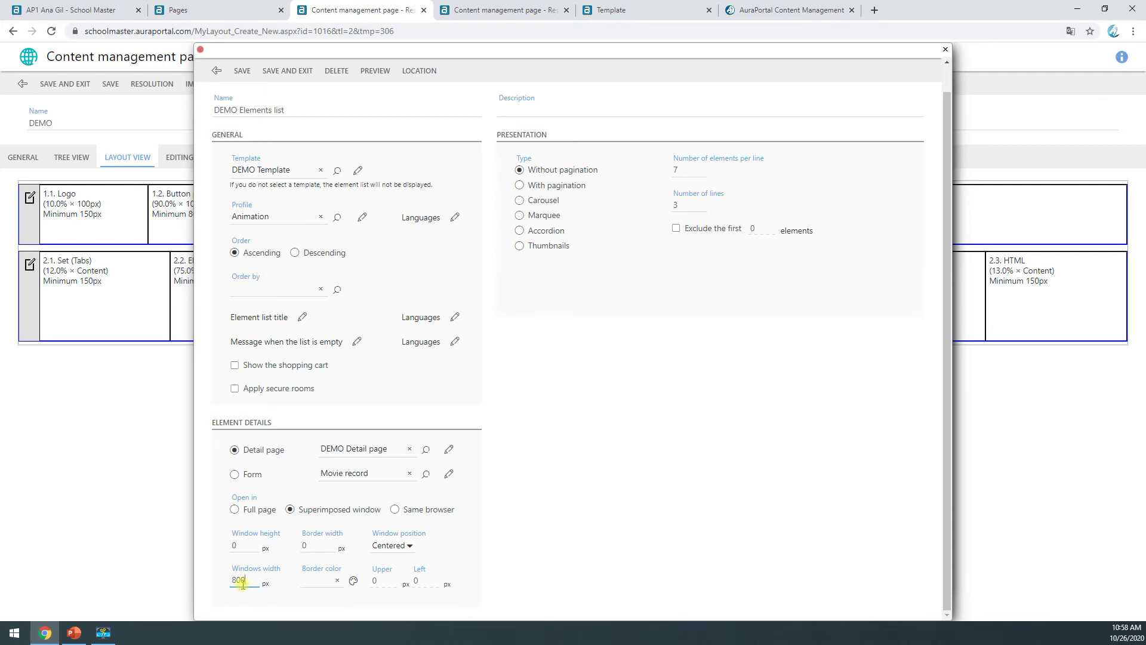
click(288, 71)
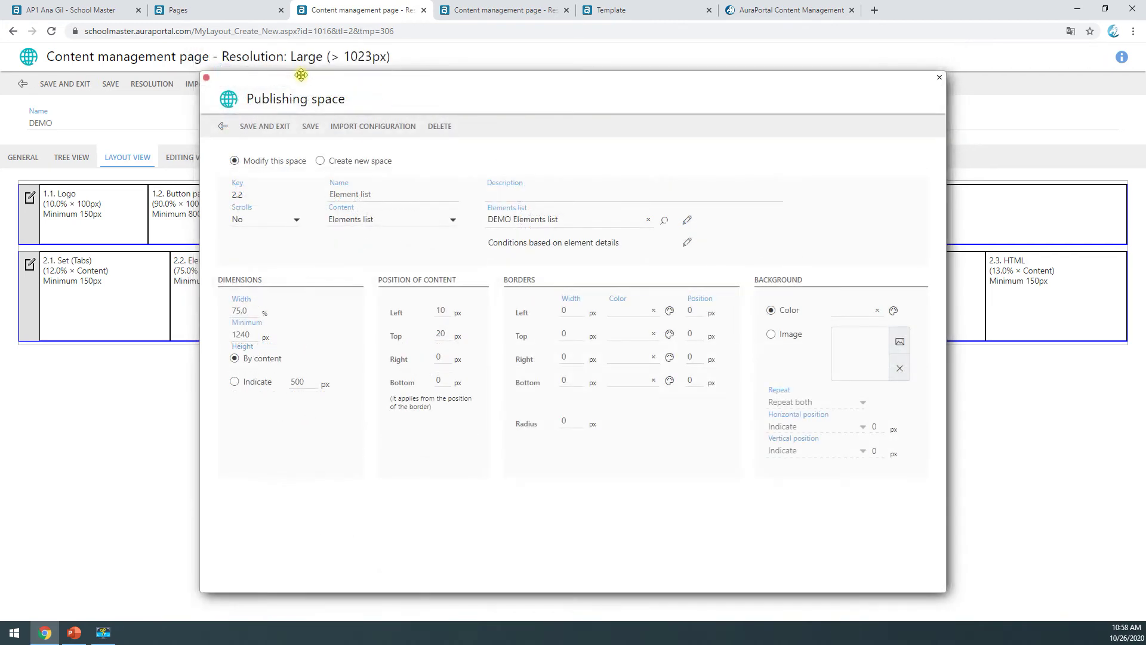
click(266, 127)
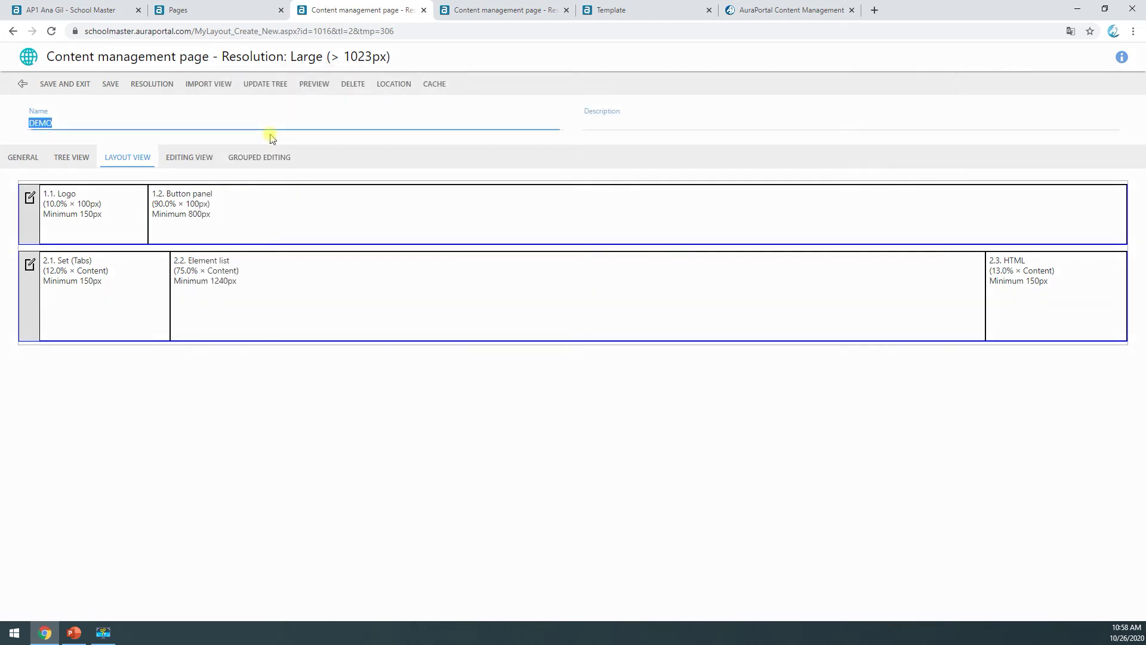
Step: Open the Hotel Transylvania 2 details on the published page, check the detail window's width, and close it
click(761, 12)
click(623, 127)
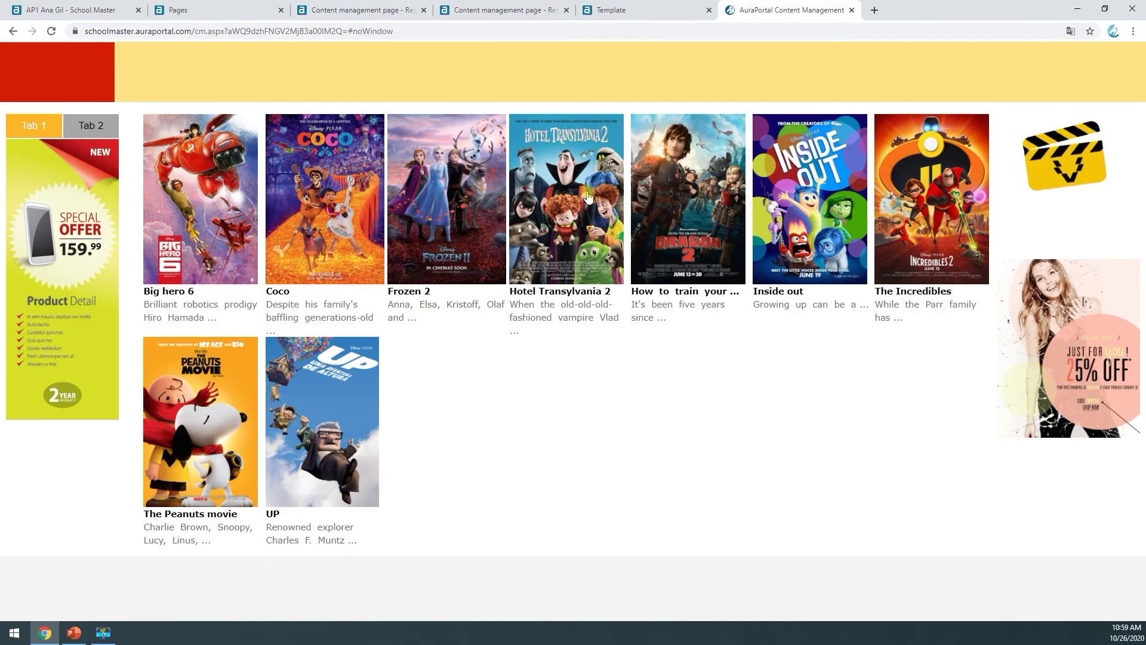
click(587, 206)
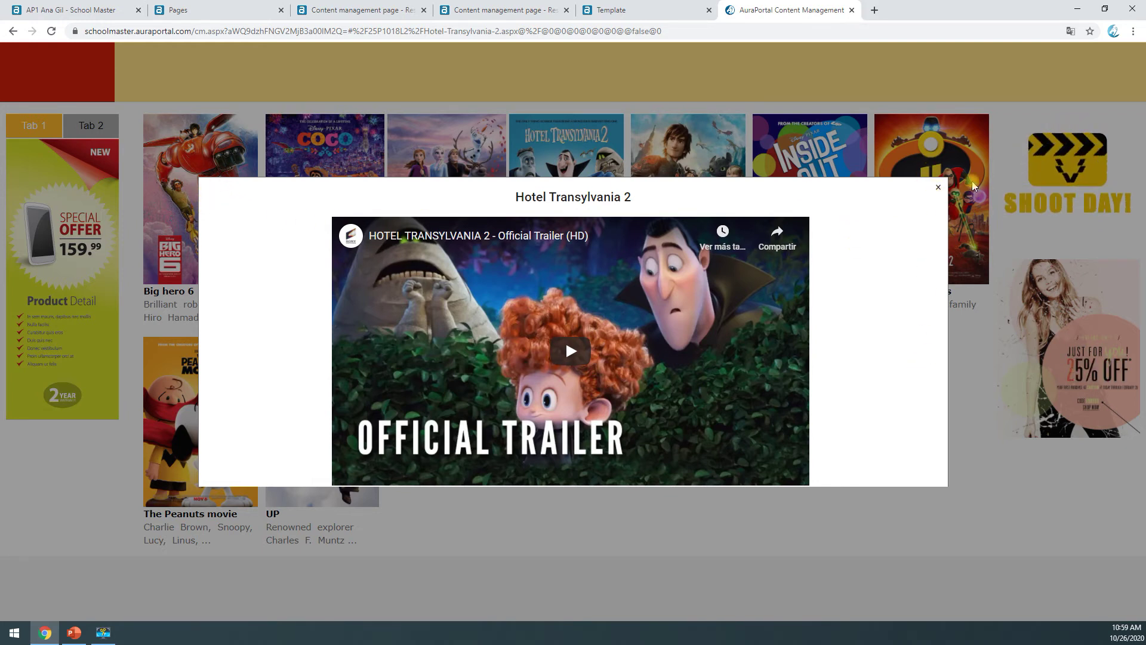
click(940, 189)
Step: Reopen DEMO Elements list from the DEMO page's Element list space and check the window width under its element details
click(387, 8)
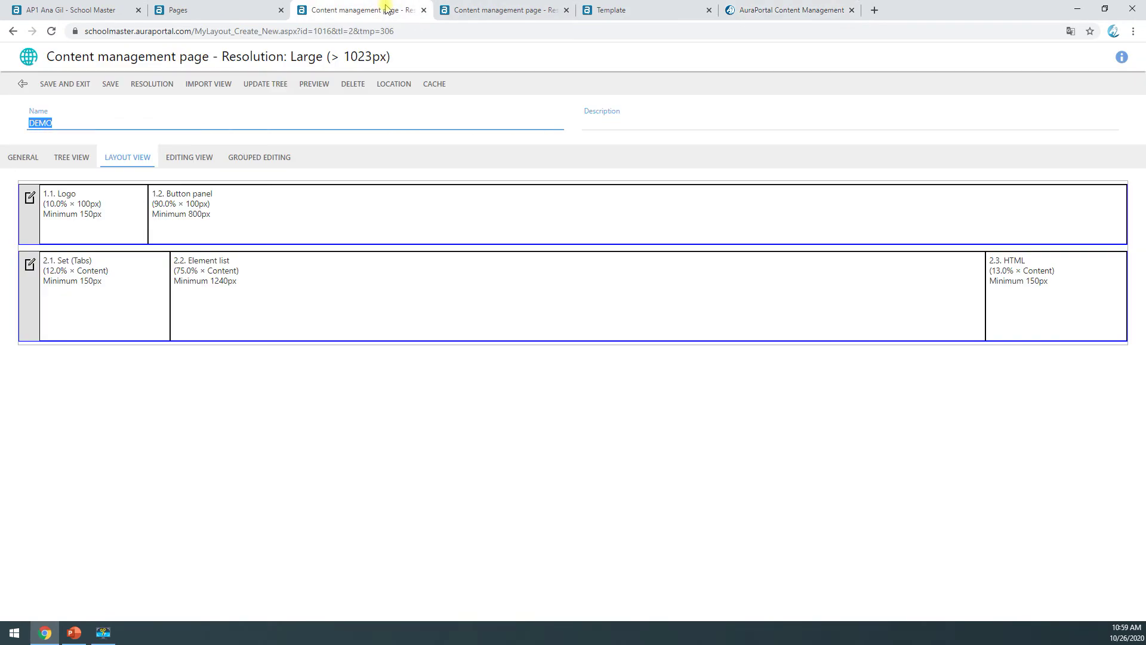
click(402, 298)
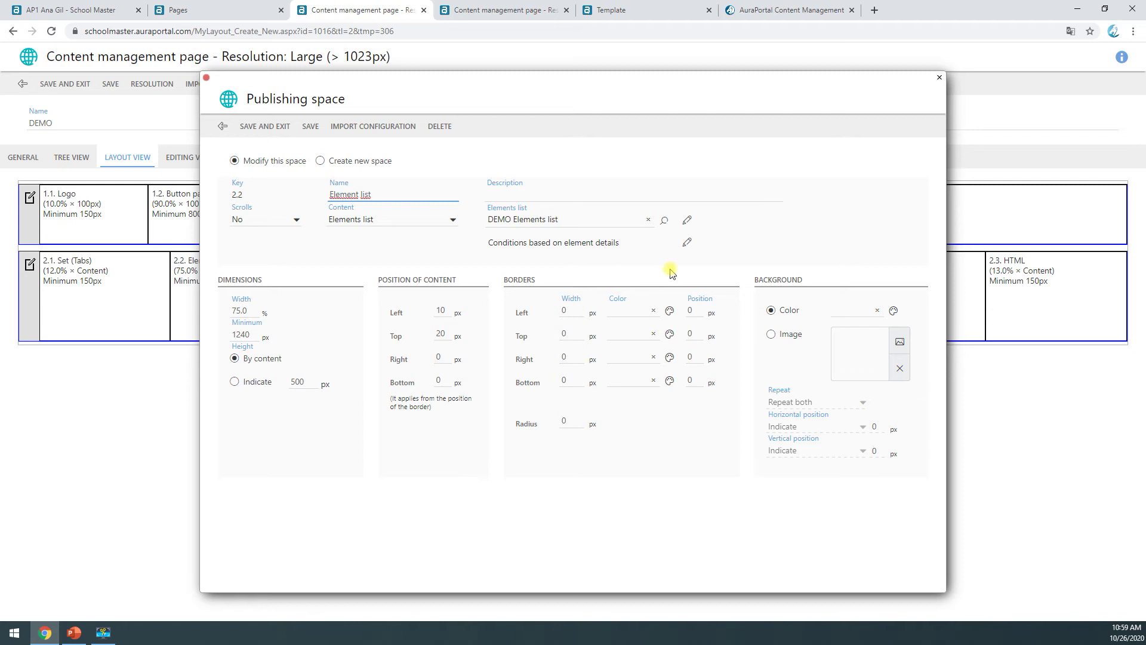
click(687, 219)
click(268, 614)
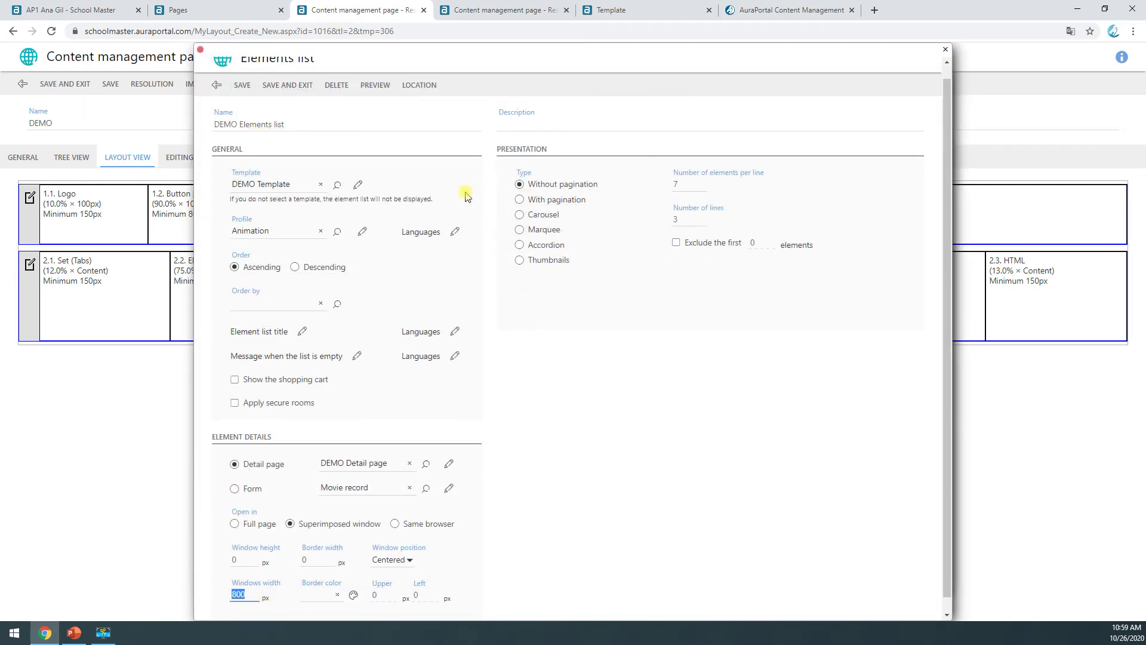
Step: Set the minimum width of the Element details space on DEMO Detail page to 800 px and save the space
click(483, 15)
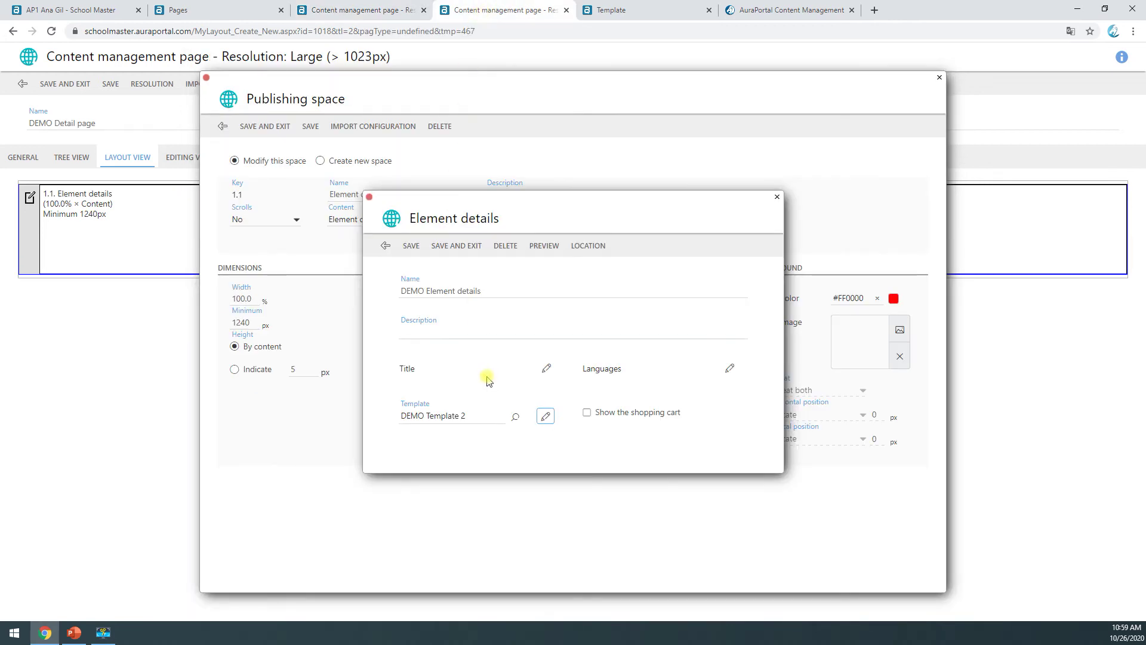
click(386, 245)
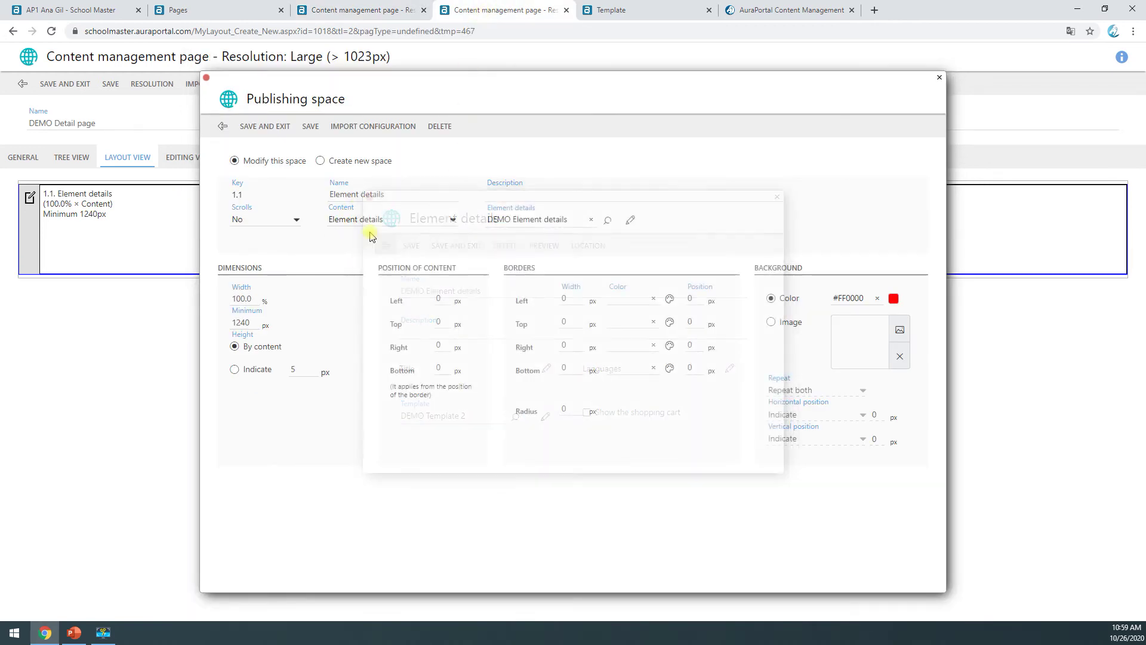
click(225, 129)
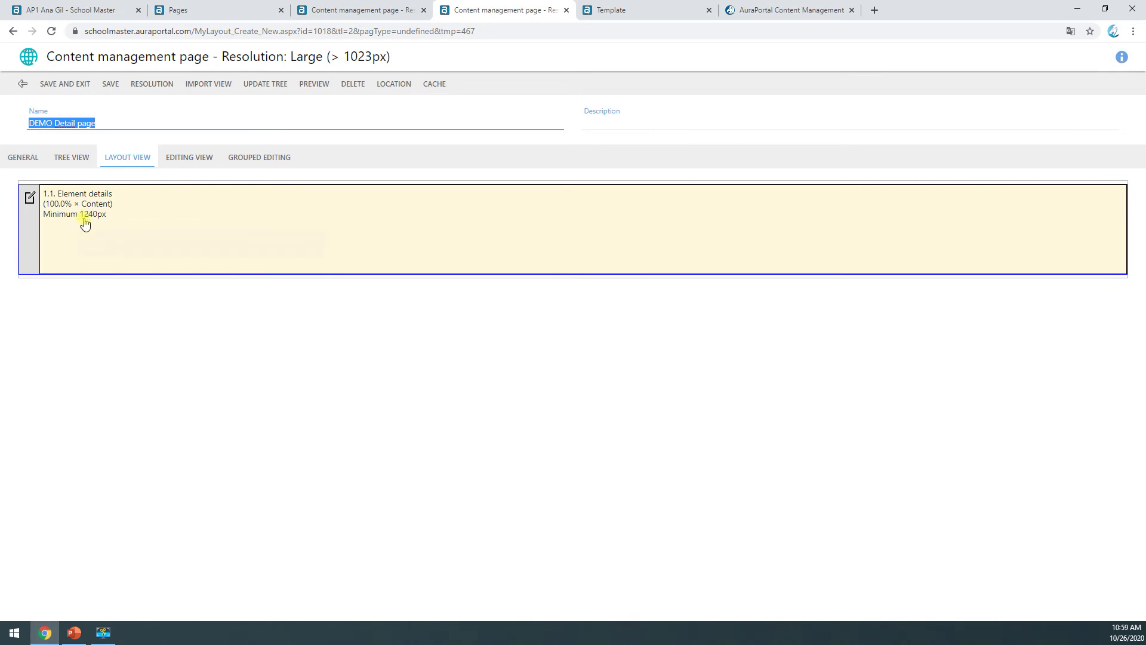
click(93, 219)
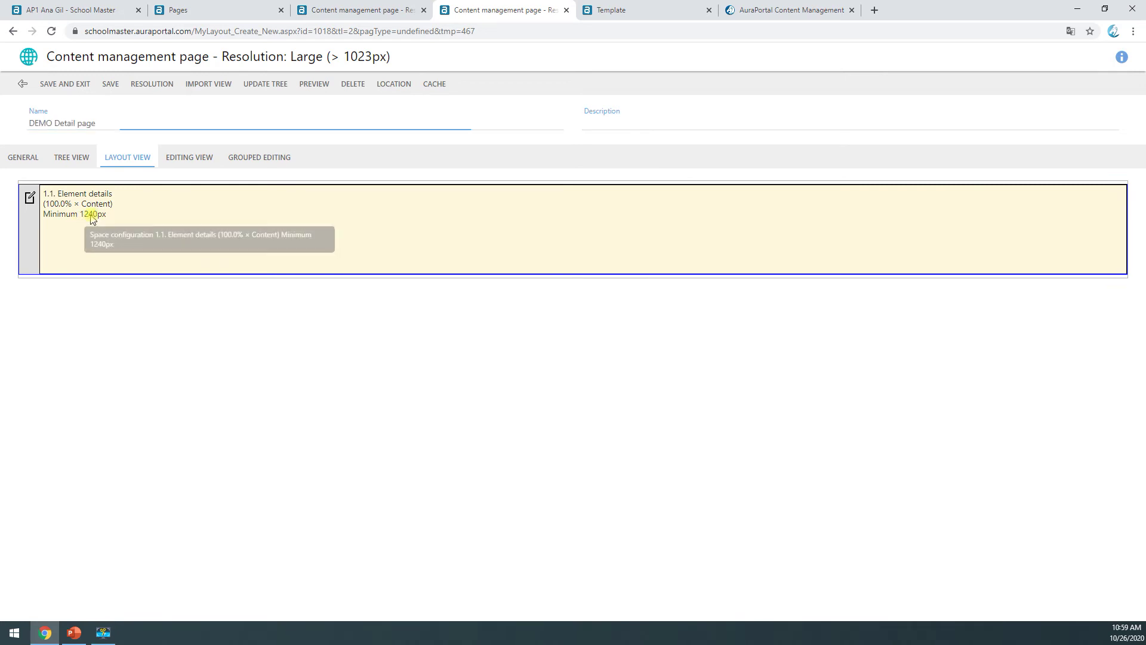
double_click(117, 263)
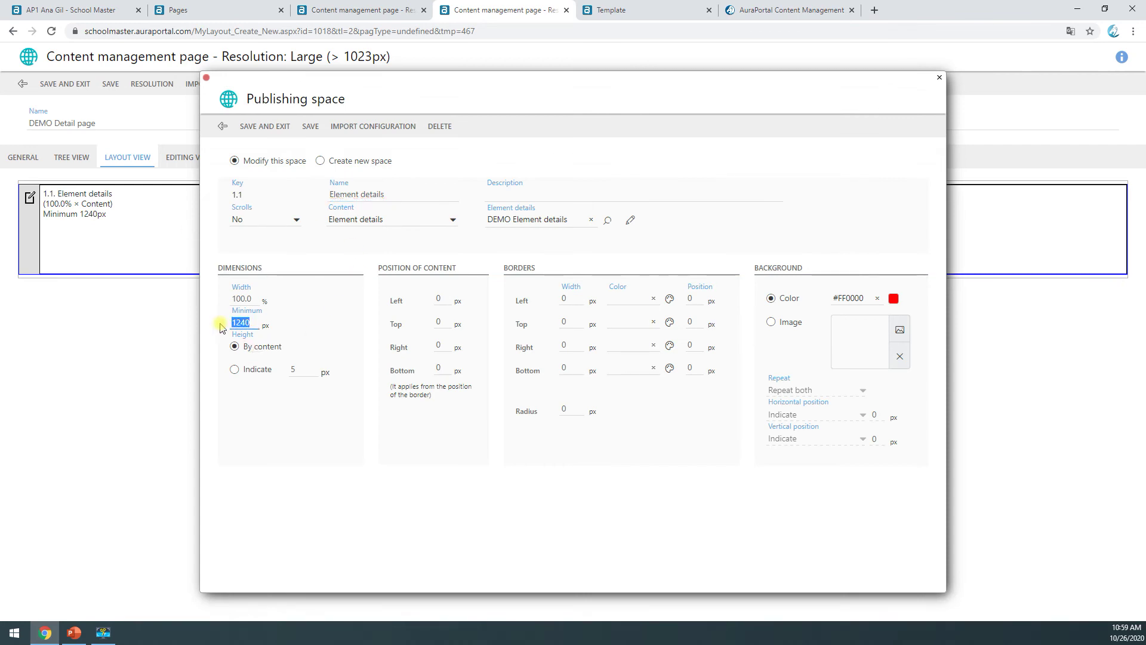
click(269, 132)
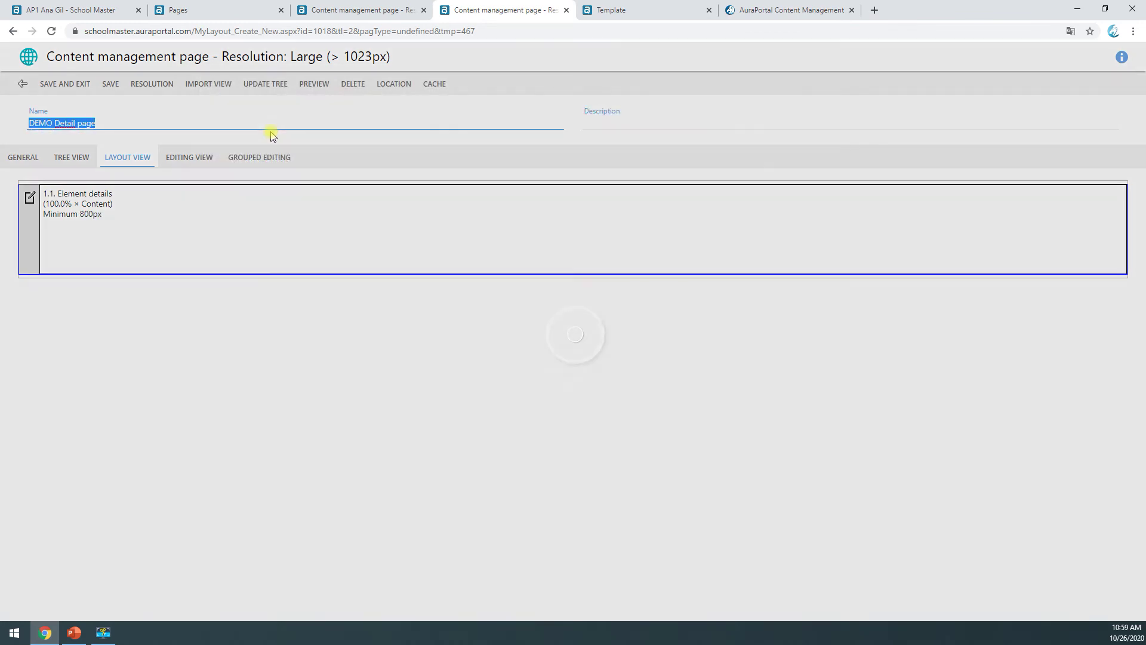
Step: Save DEMO Detail page, and set the minimum width of the Title cell in DEMO Template 2 to 800 px
click(110, 83)
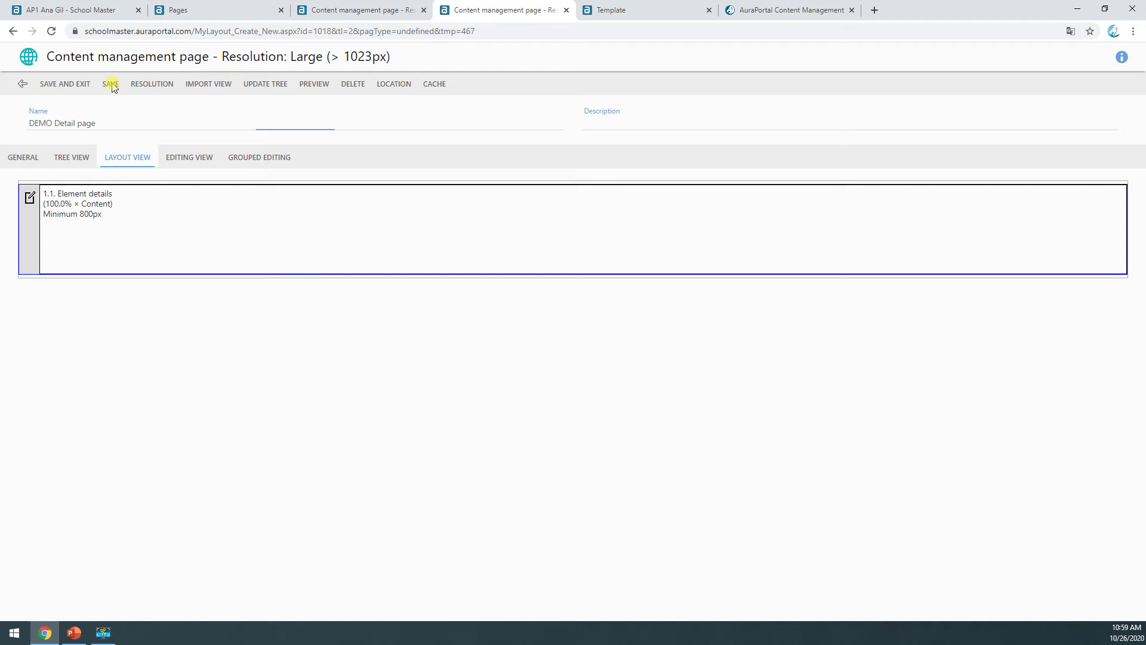
click(614, 18)
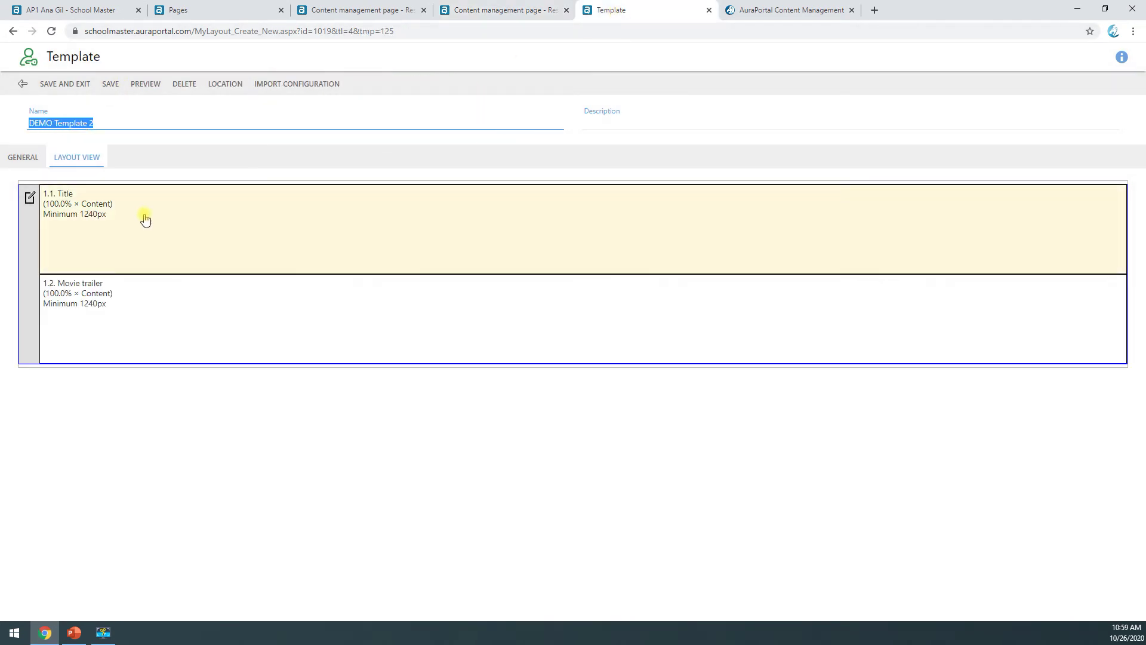
click(93, 226)
drag(262, 412, 209, 408)
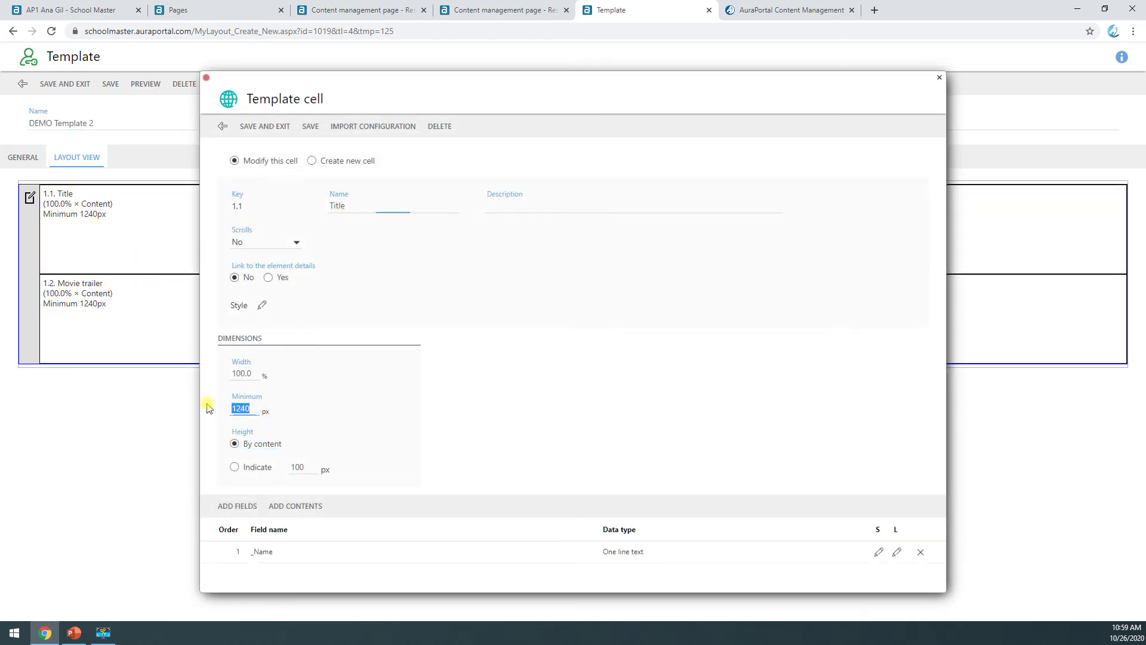
click(265, 126)
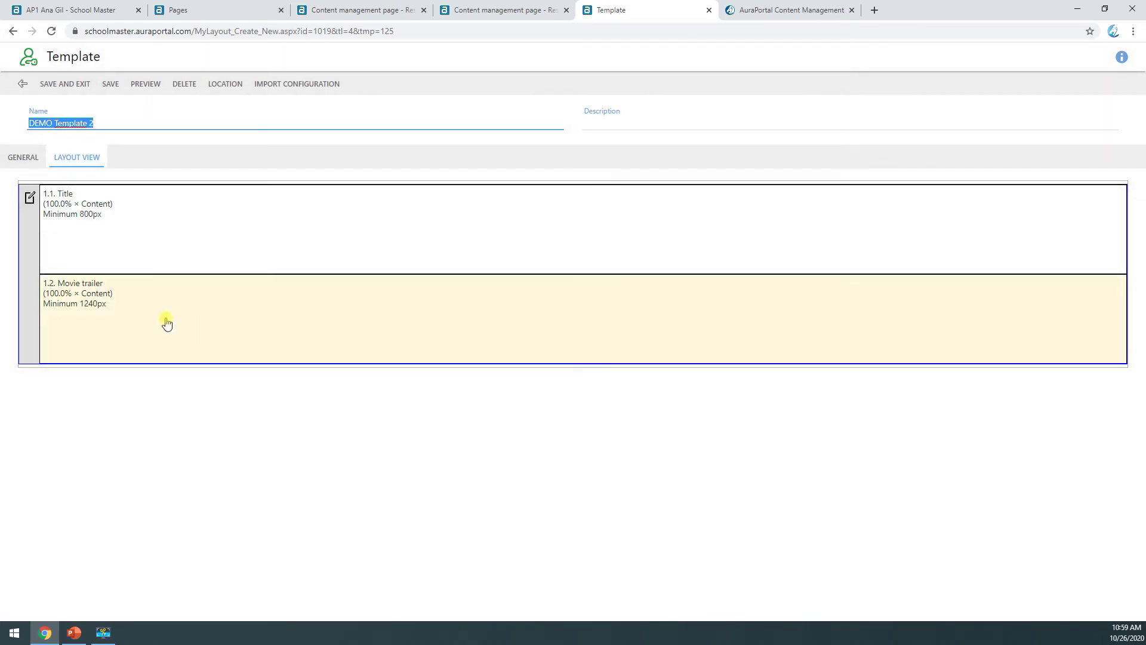
Step: Set the minimum width of the Movie trailer cell in DEMO Template 2 to 800 px and save the cell
click(187, 335)
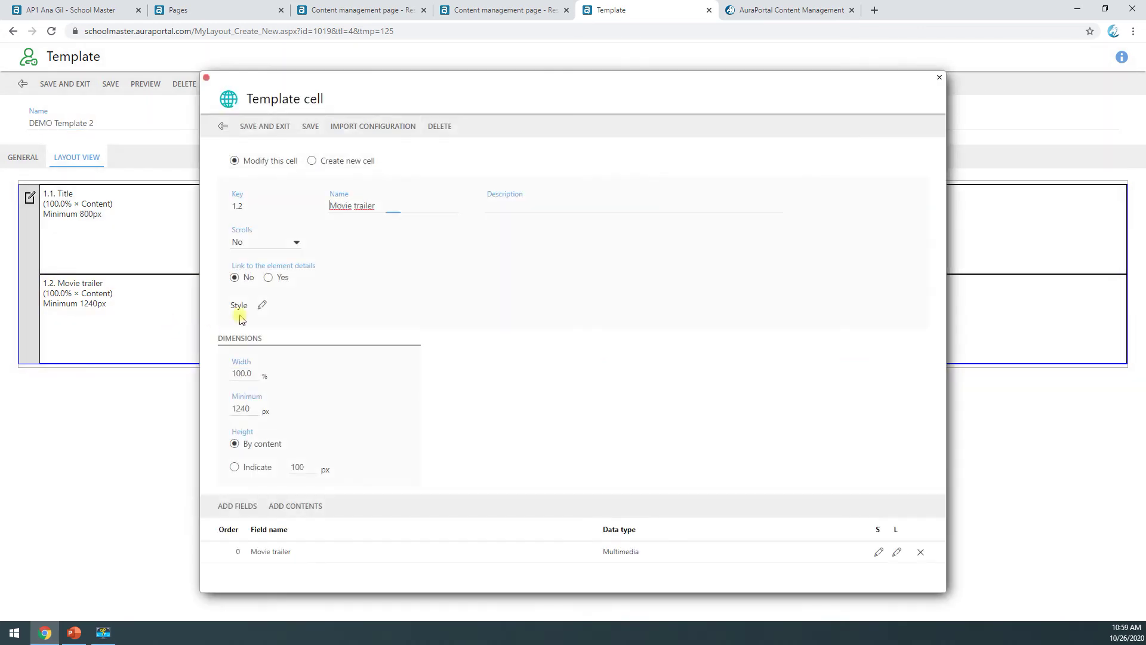
drag(253, 408, 232, 408)
click(279, 135)
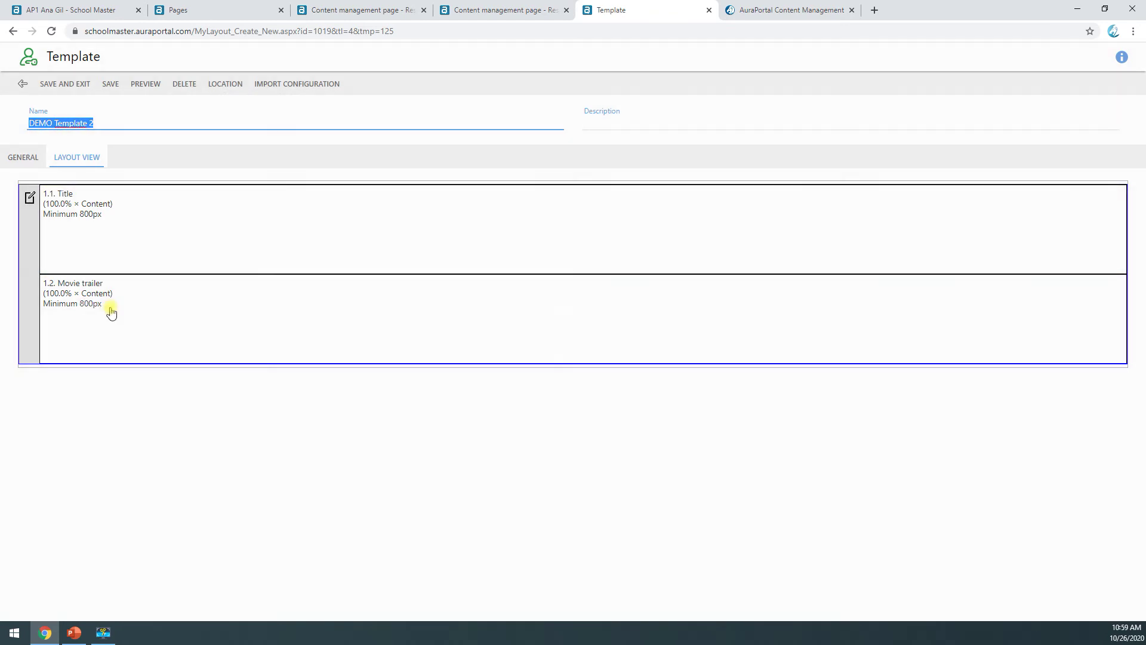
Step: Reload the published page, check the margins around the trailer in the Hotel Transylvania 2 detail window, and close it
click(806, 13)
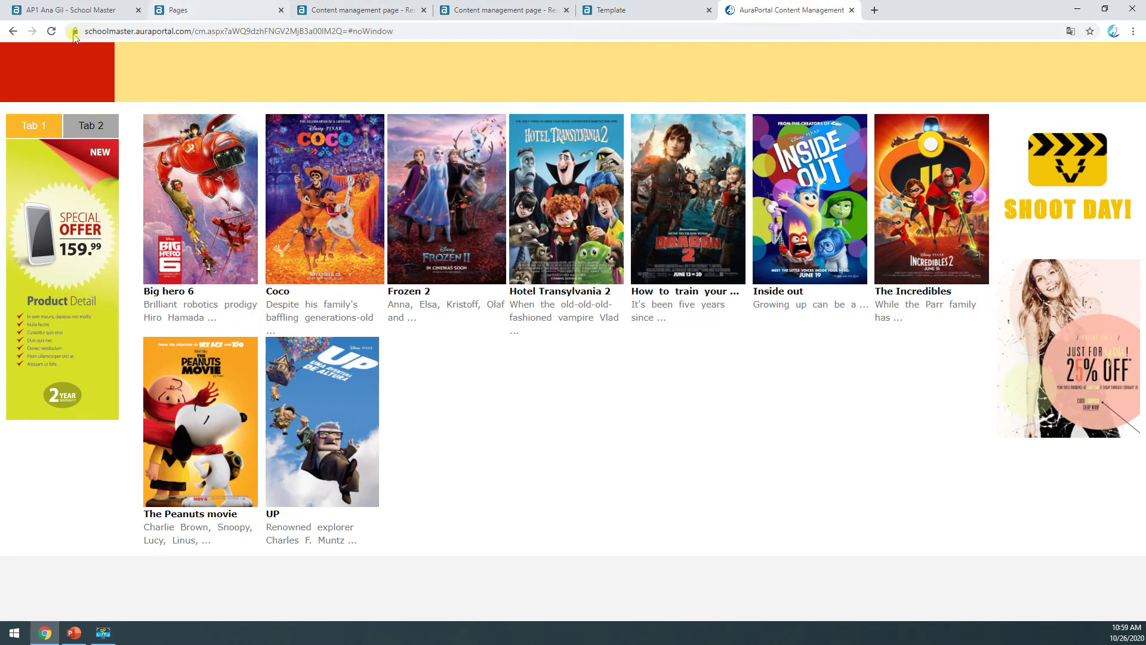
click(49, 34)
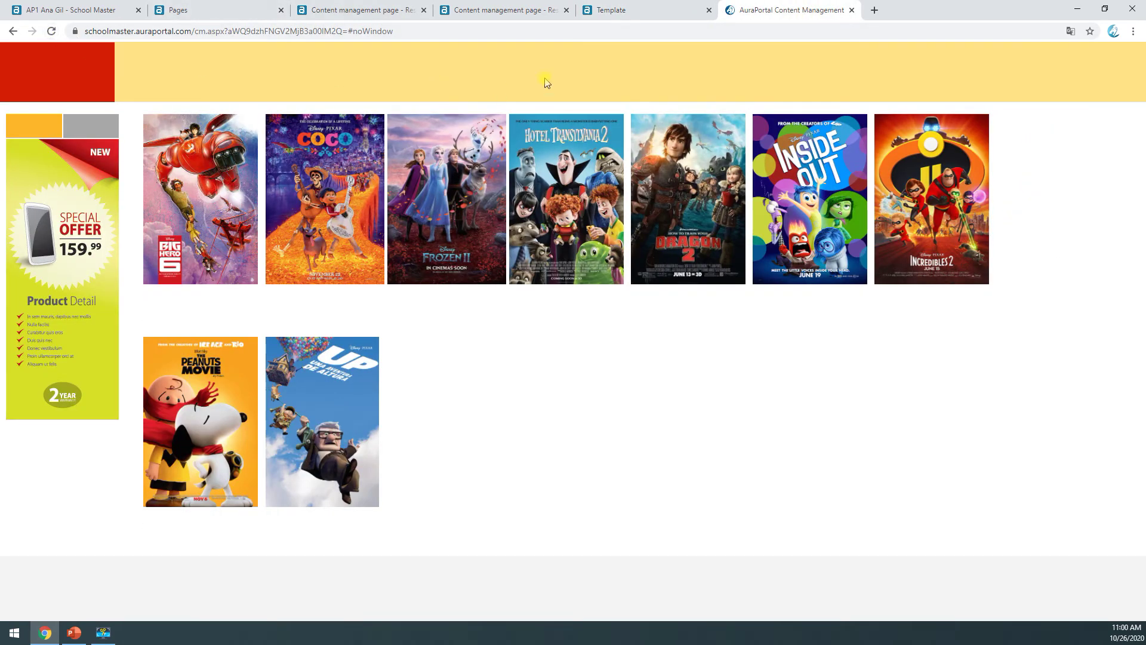
click(589, 220)
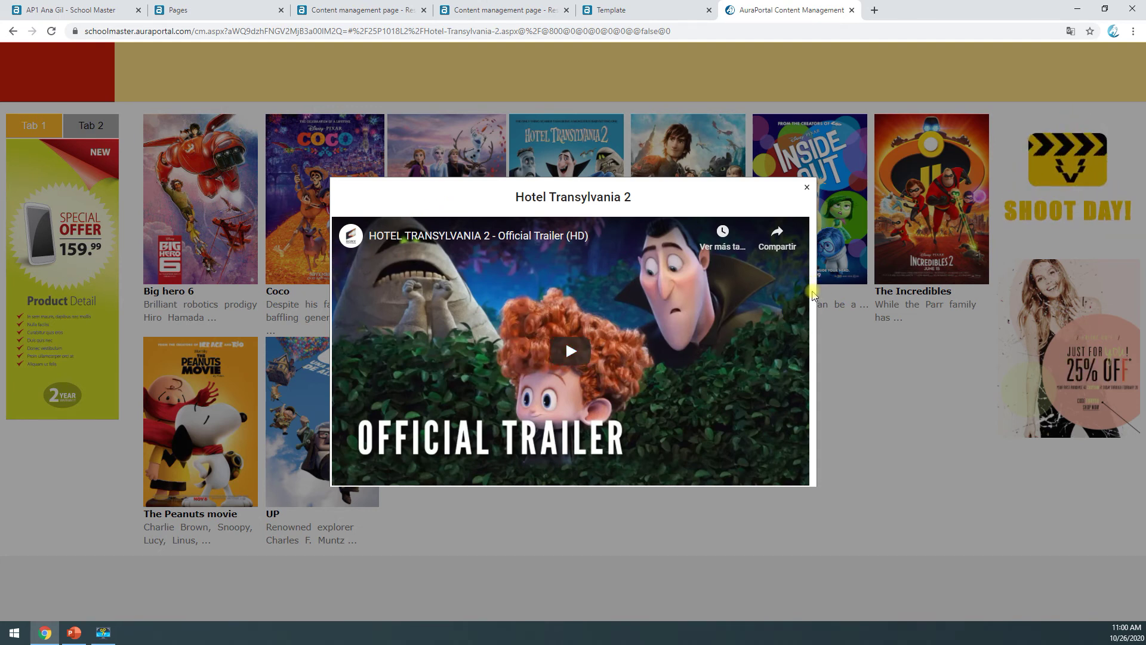
triple_click(336, 280)
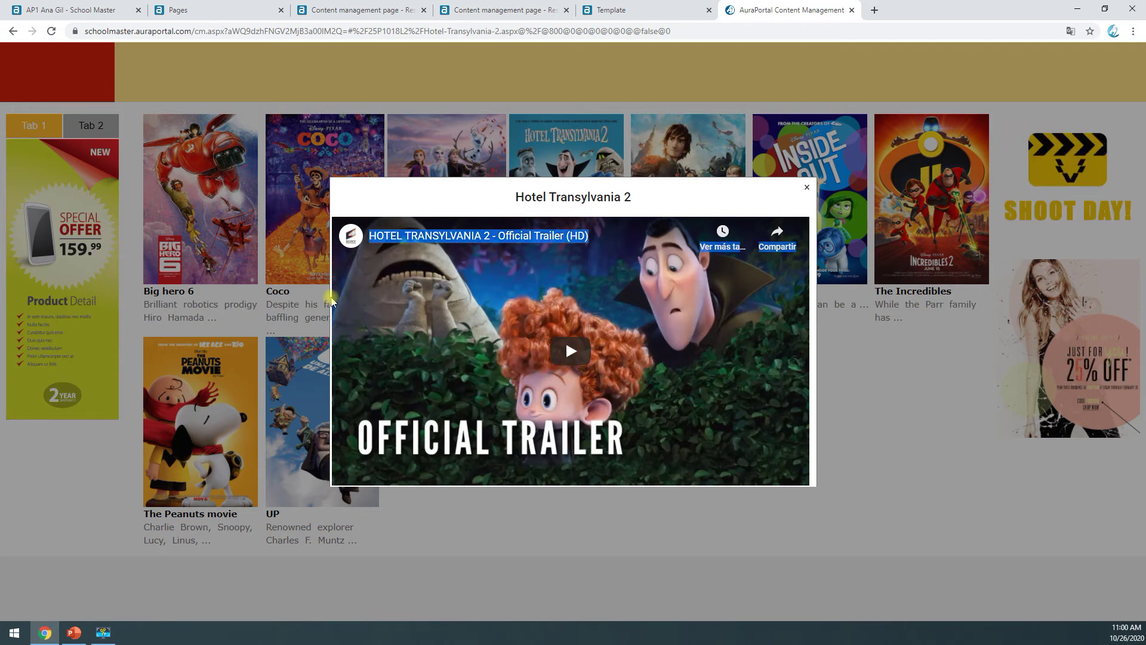
click(807, 188)
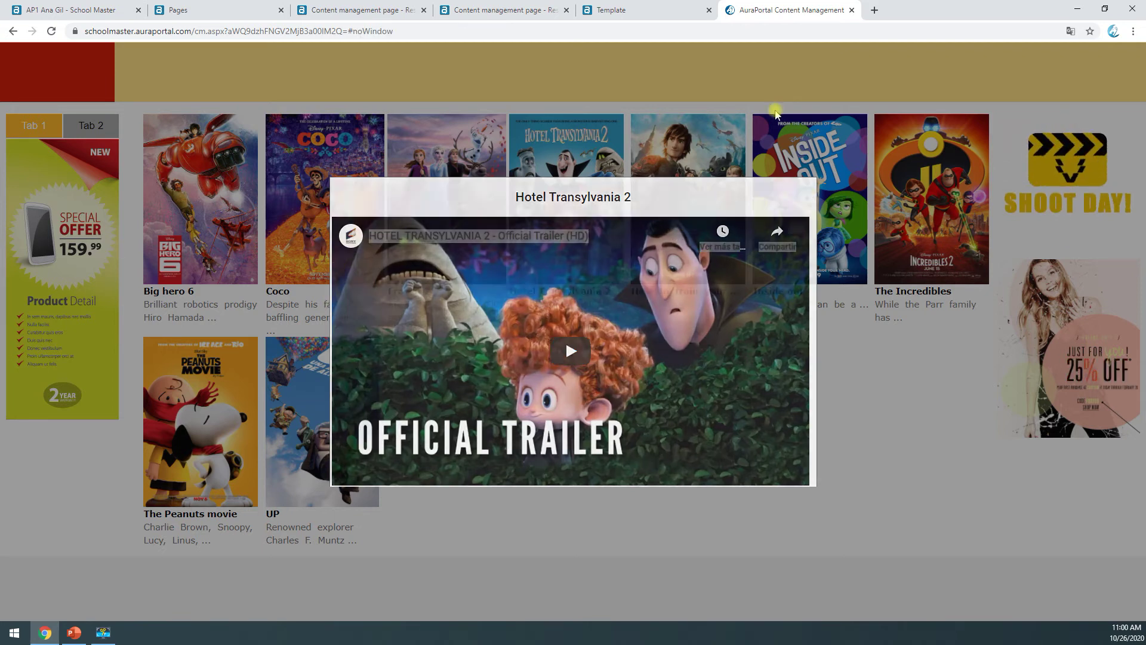
Step: Reduce the Movie trailer field's width in its style settings, and save the Movie trailer cell and DEMO Template 2
click(640, 10)
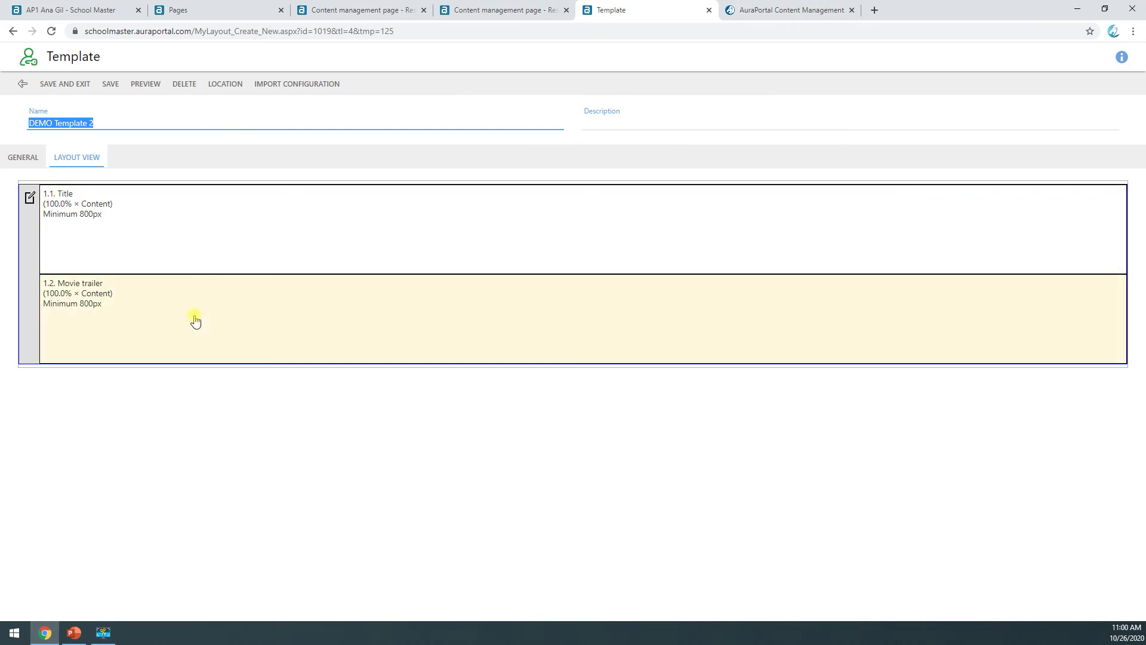
click(243, 324)
double_click(242, 324)
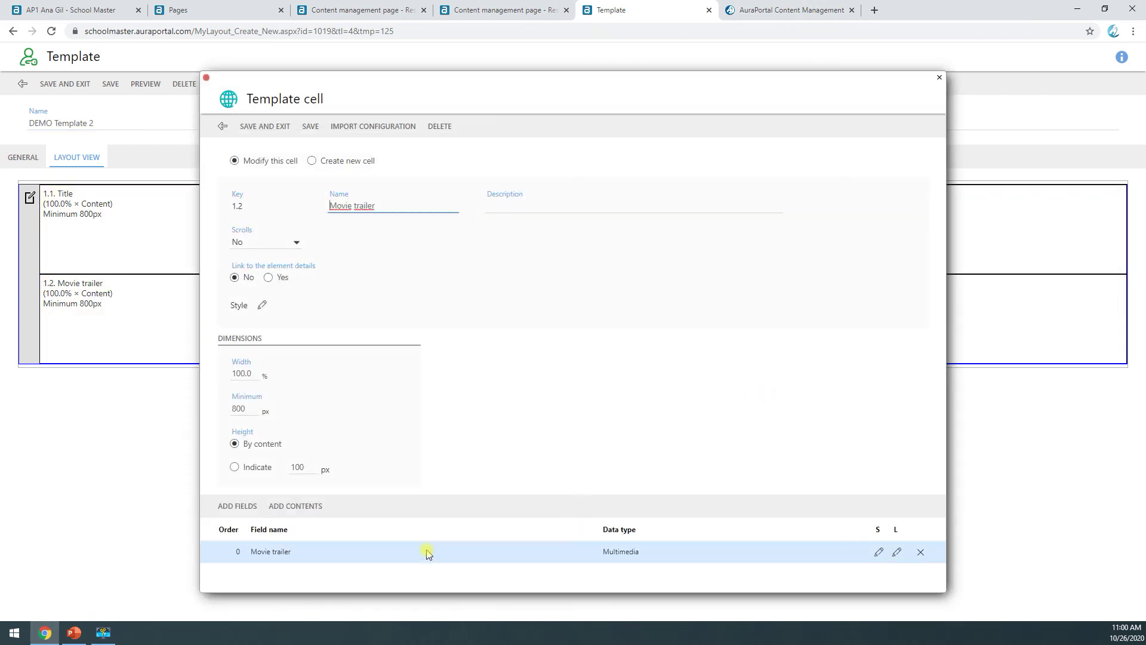
click(876, 552)
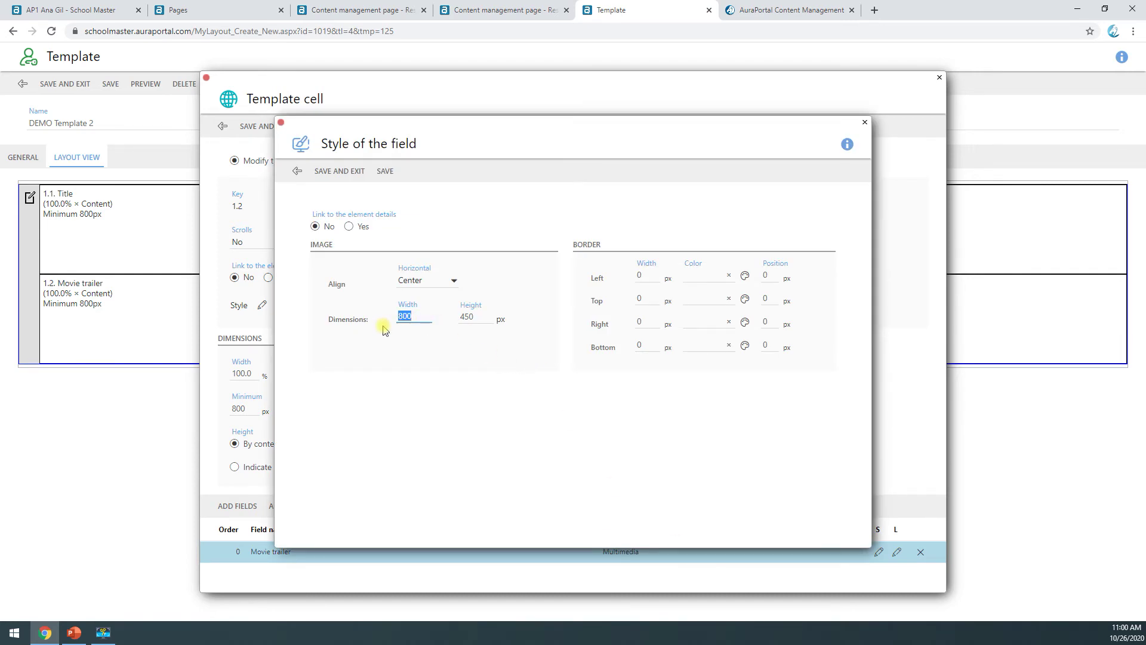
click(349, 172)
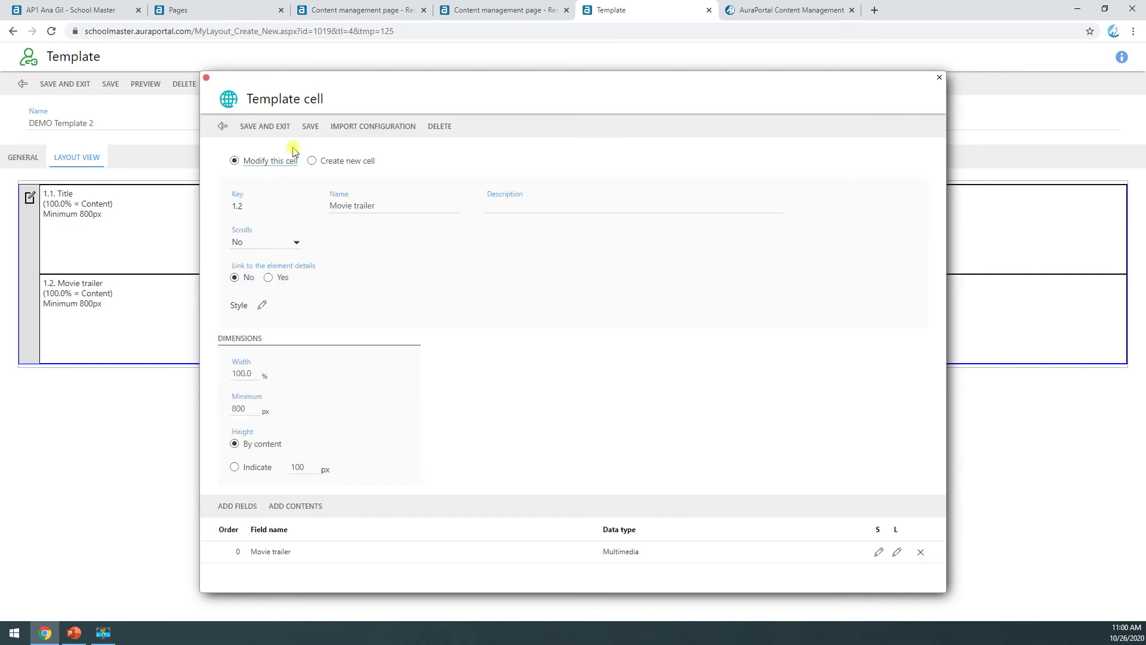
click(268, 127)
click(111, 85)
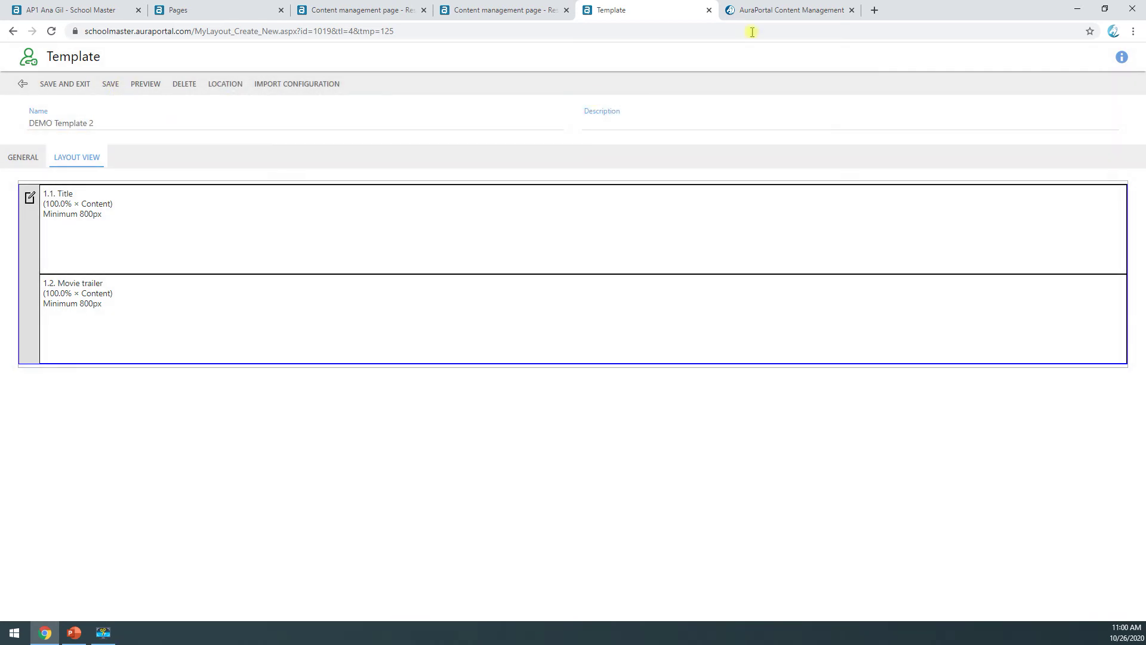
Step: Check the Frozen 2 detail window on the published page, and view the Section 1 settings of DEMO Template 2
click(776, 10)
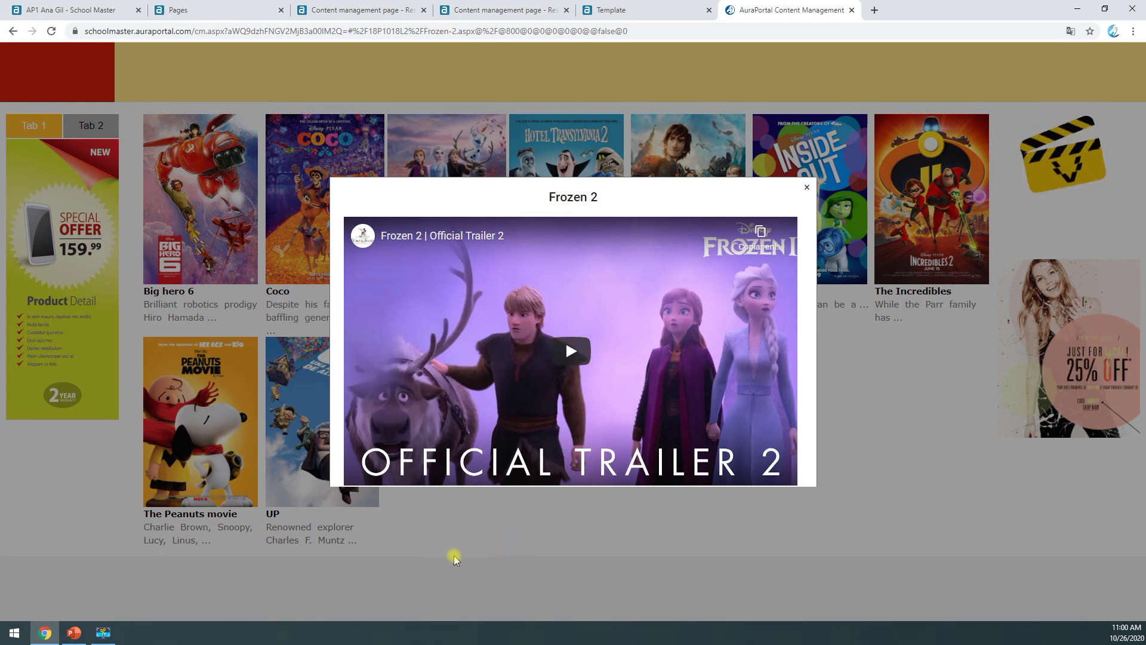
click(634, 16)
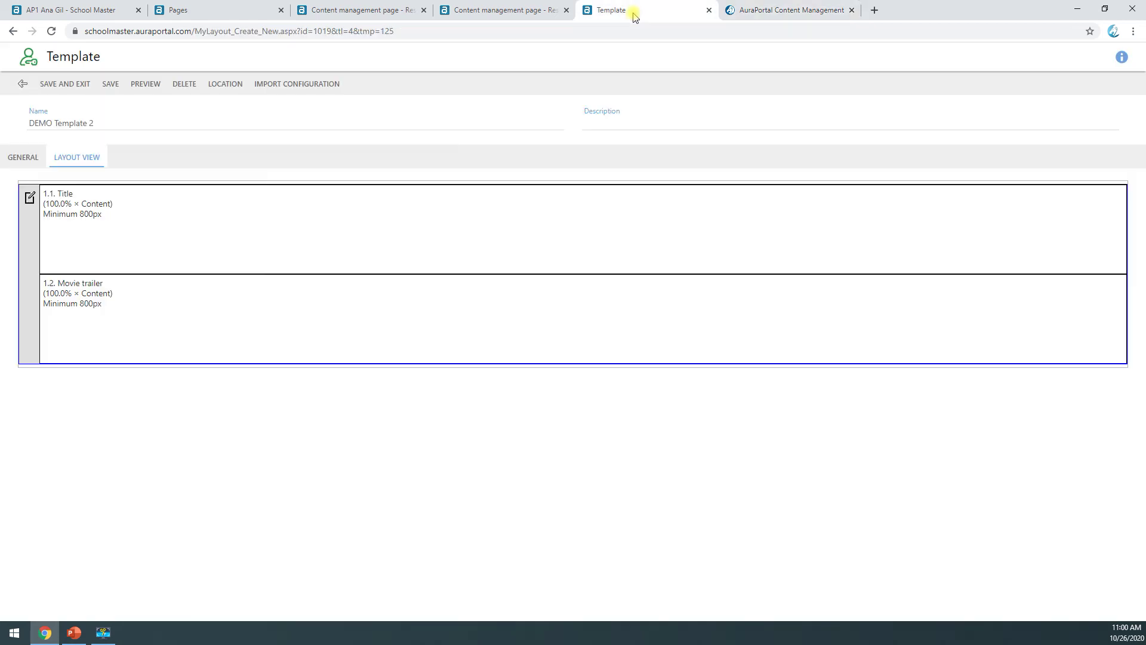
click(27, 210)
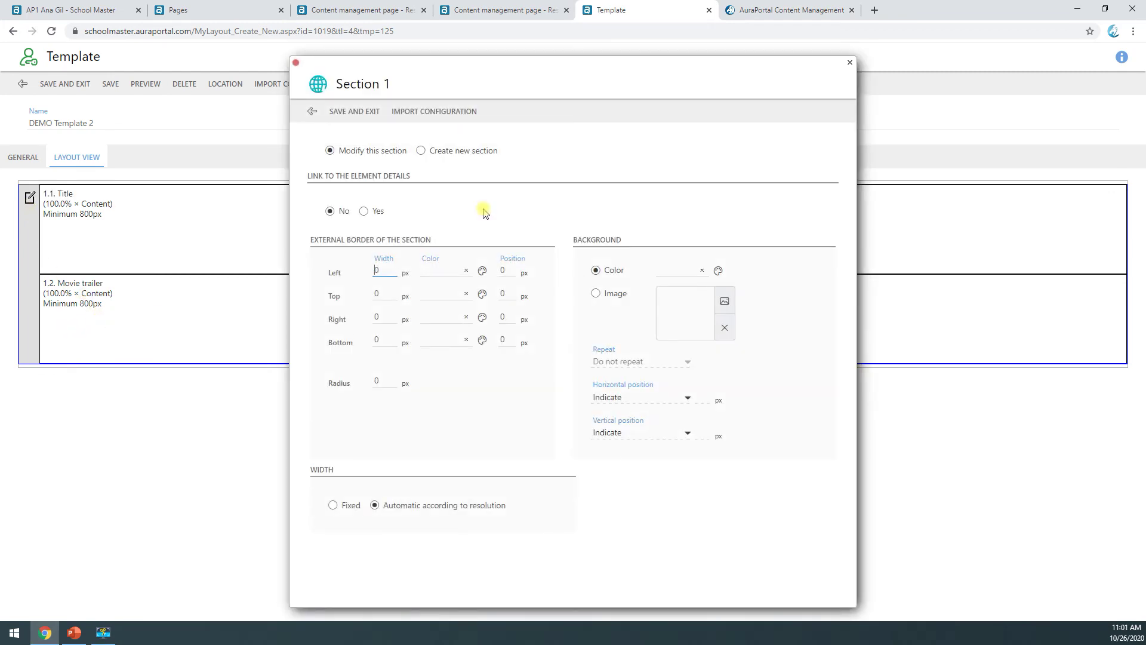
click(312, 111)
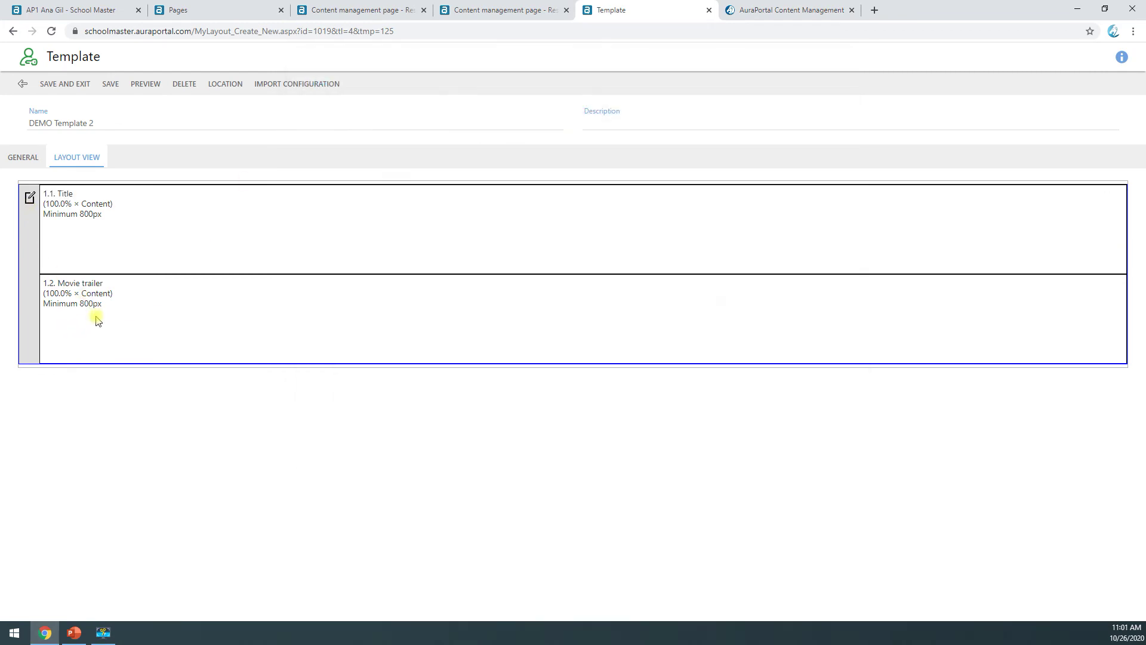
Step: Create a new section above the Title and Movie trailer section in DEMO Template 2
click(30, 198)
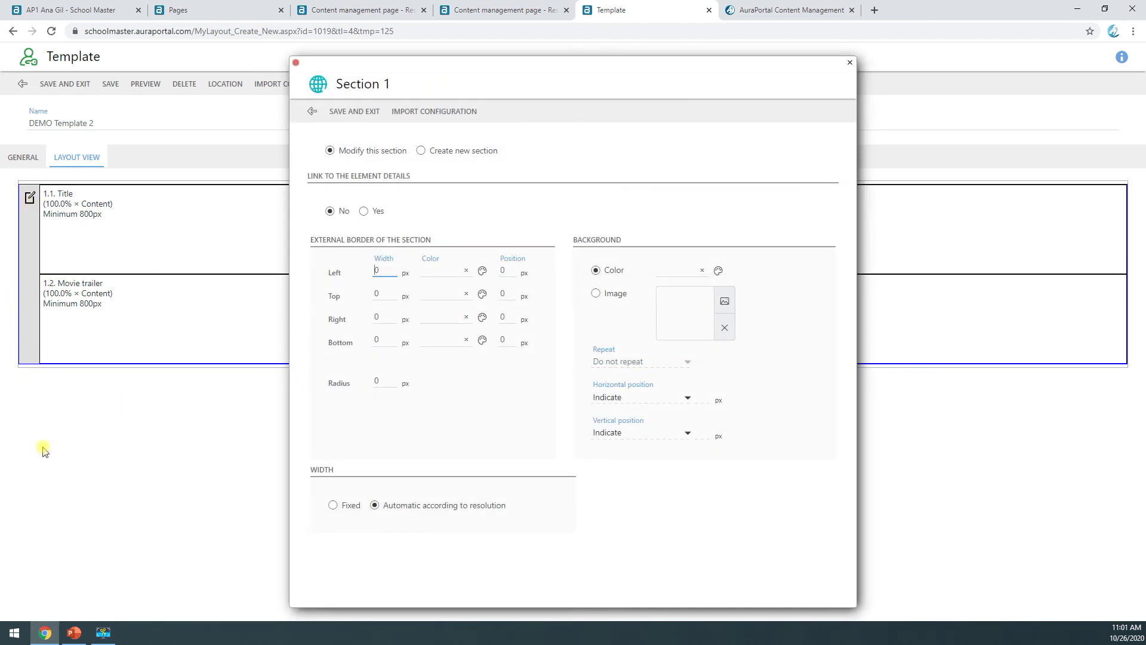
click(420, 152)
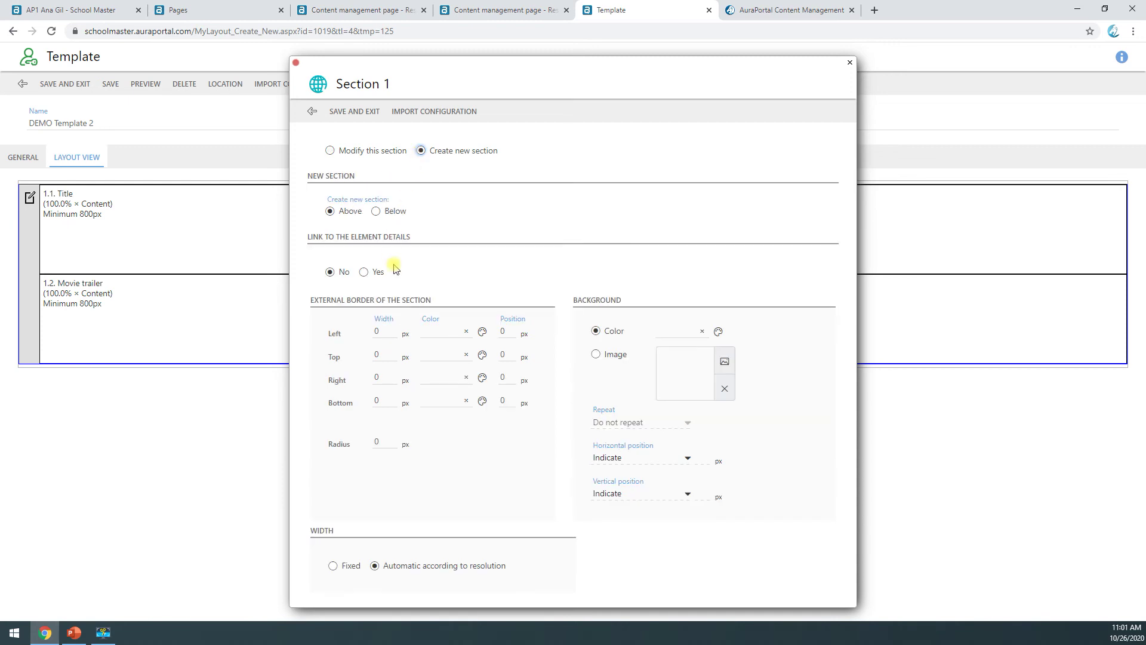
click(354, 113)
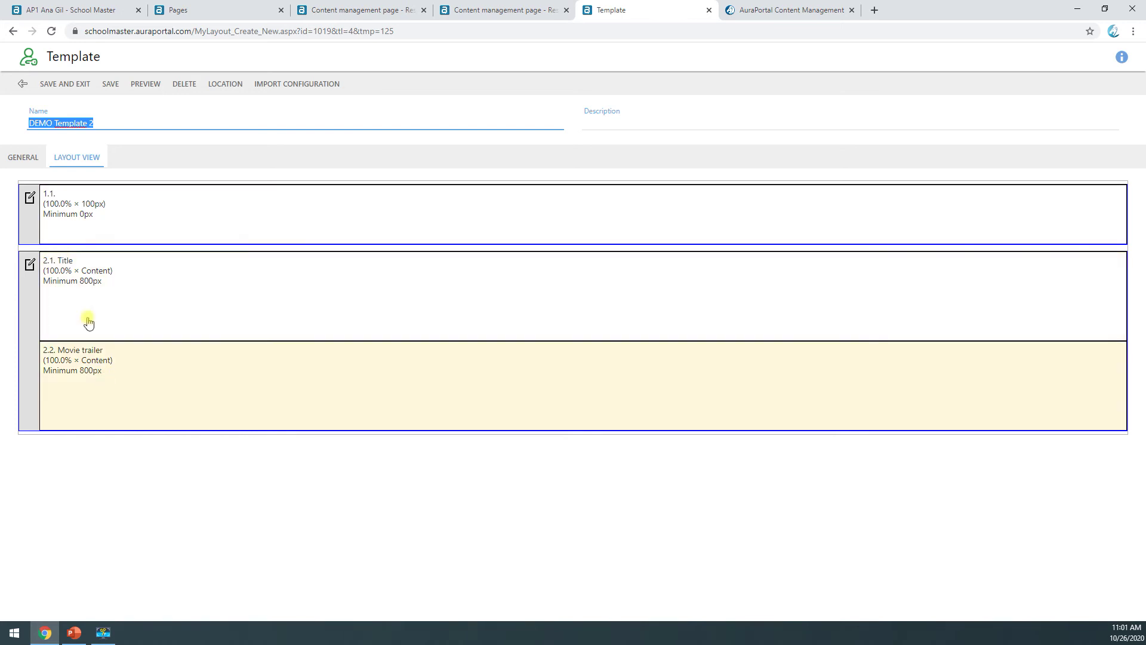
Step: Delete the empty cell of the section above Title in DEMO Template 2
click(30, 198)
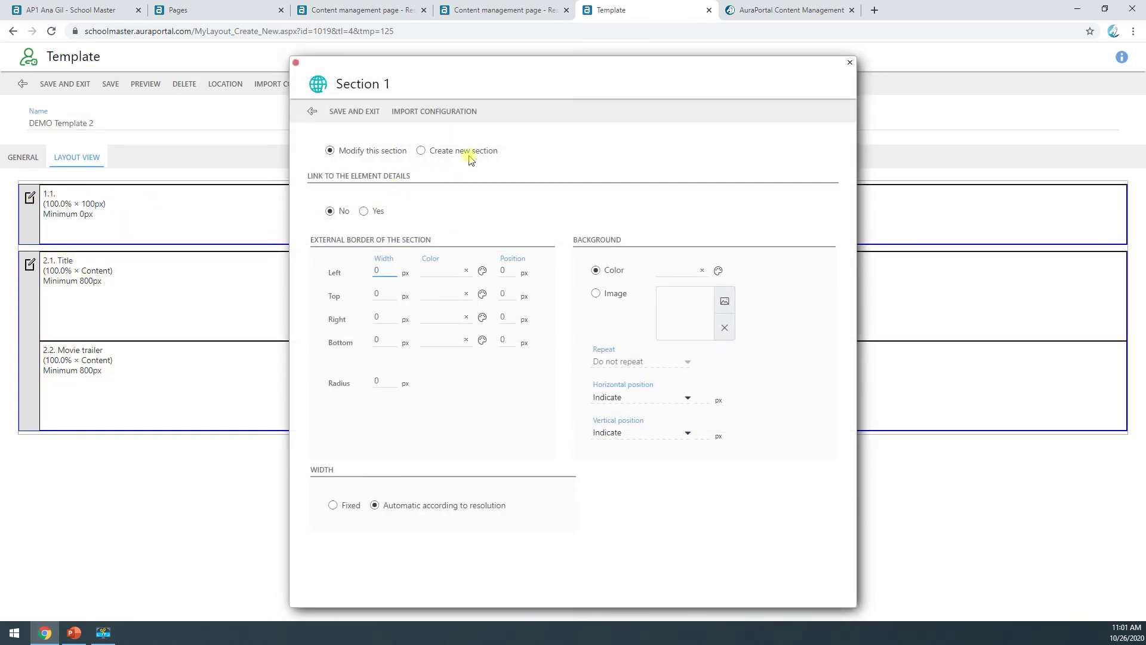
click(312, 112)
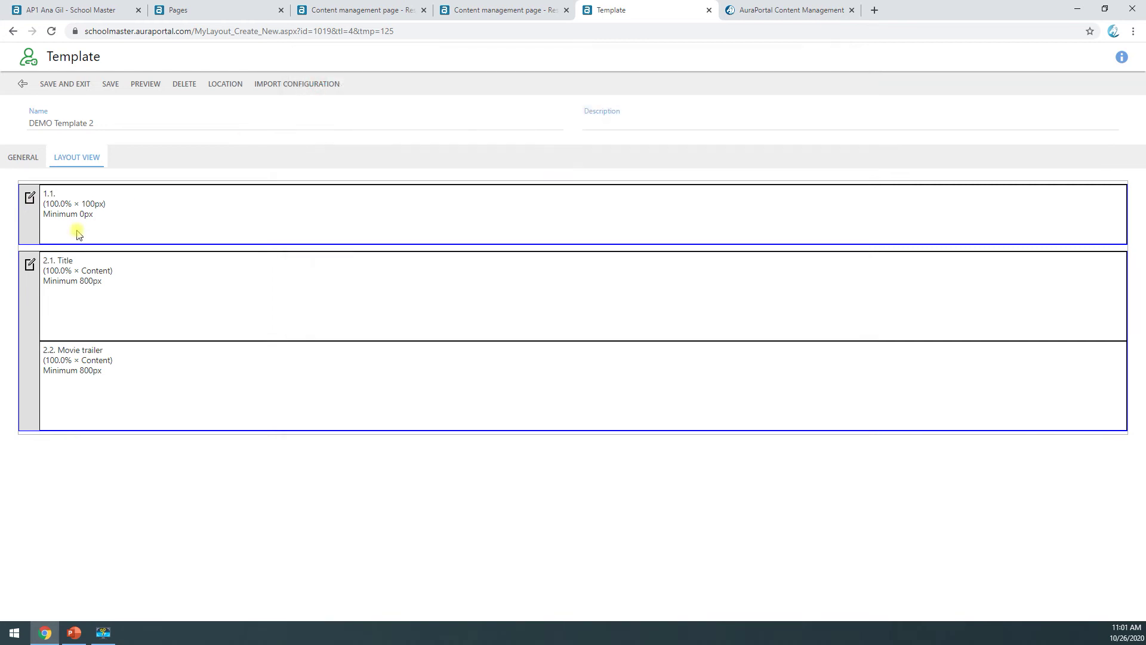
click(117, 219)
click(436, 127)
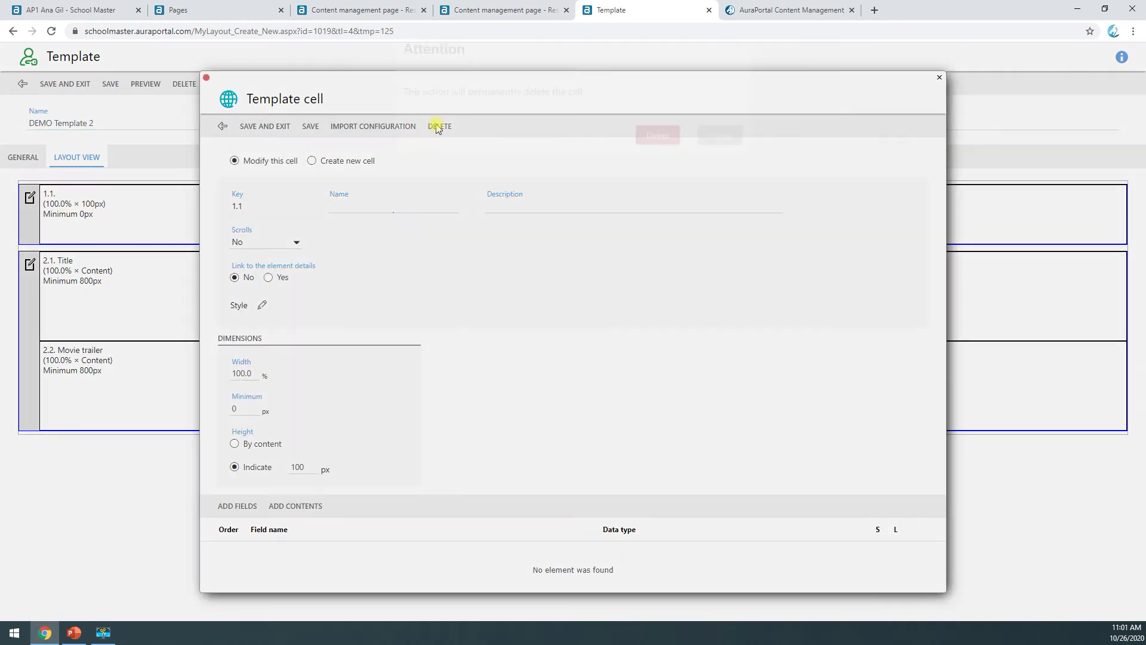
click(652, 168)
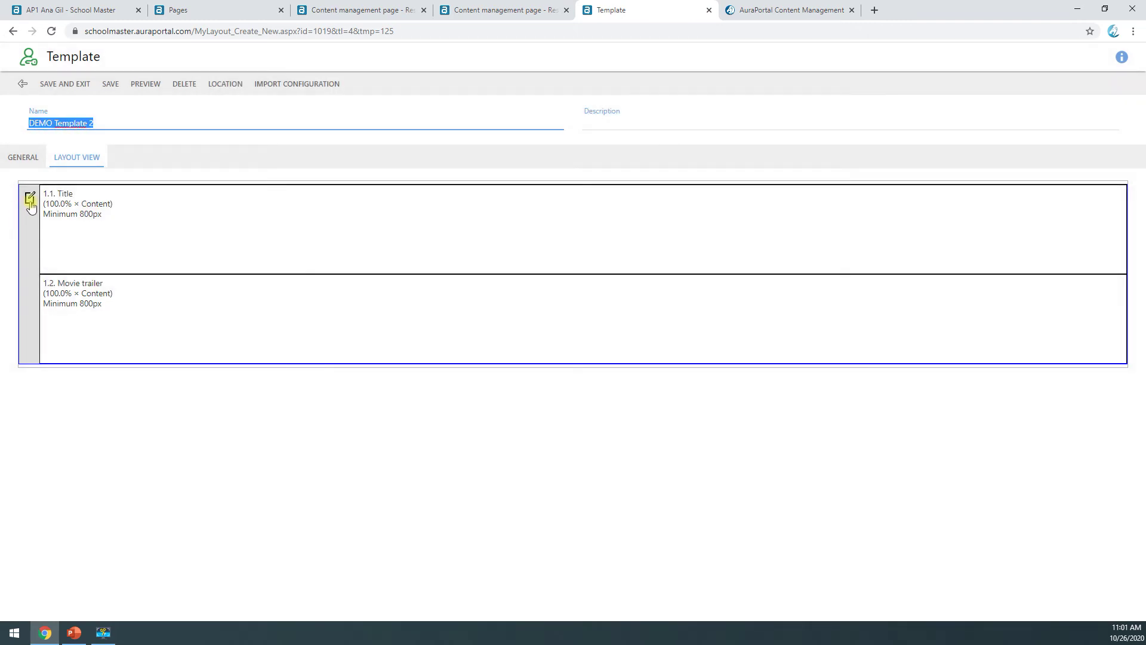
Step: Create a new section below the Title and Movie trailer section in DEMO Template 2
click(30, 201)
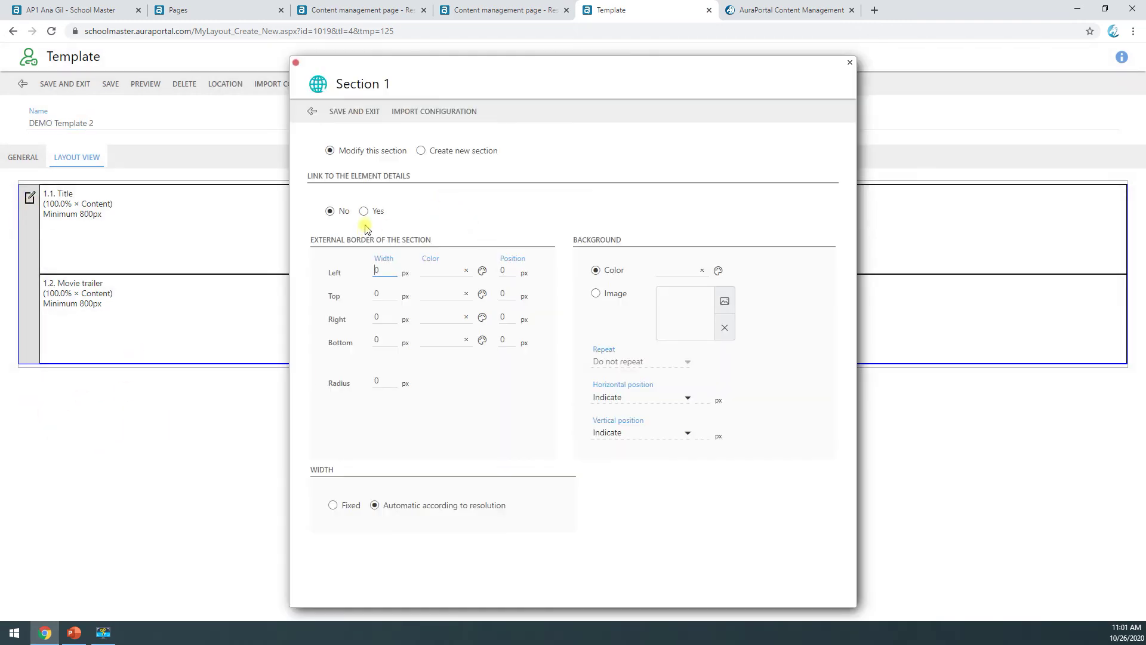
click(452, 151)
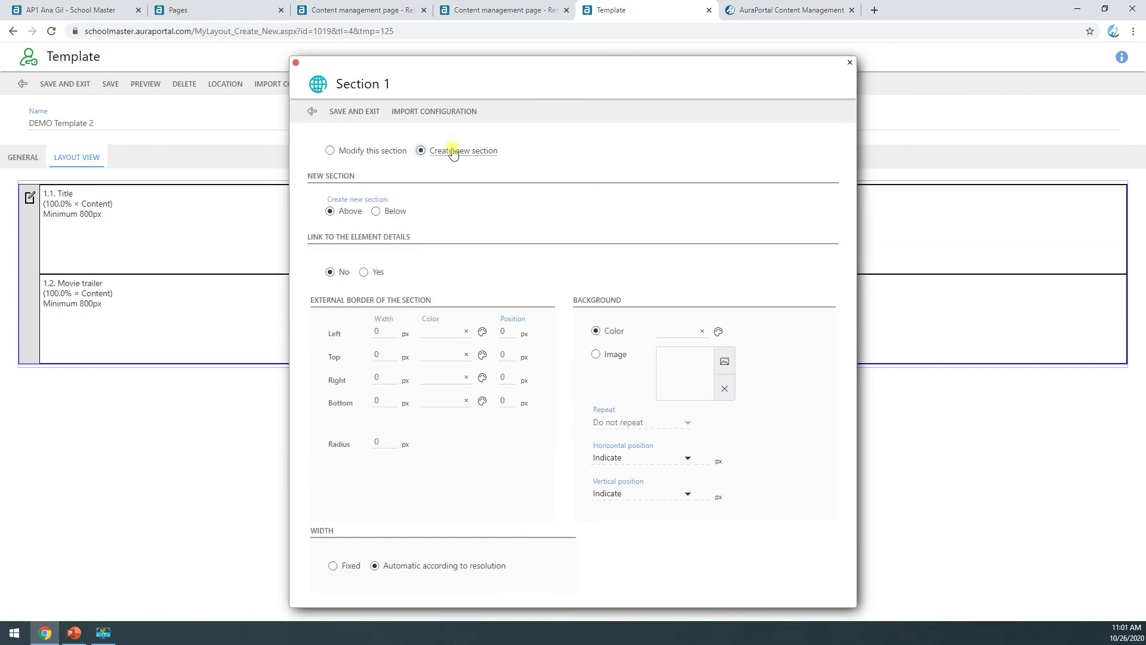
click(355, 113)
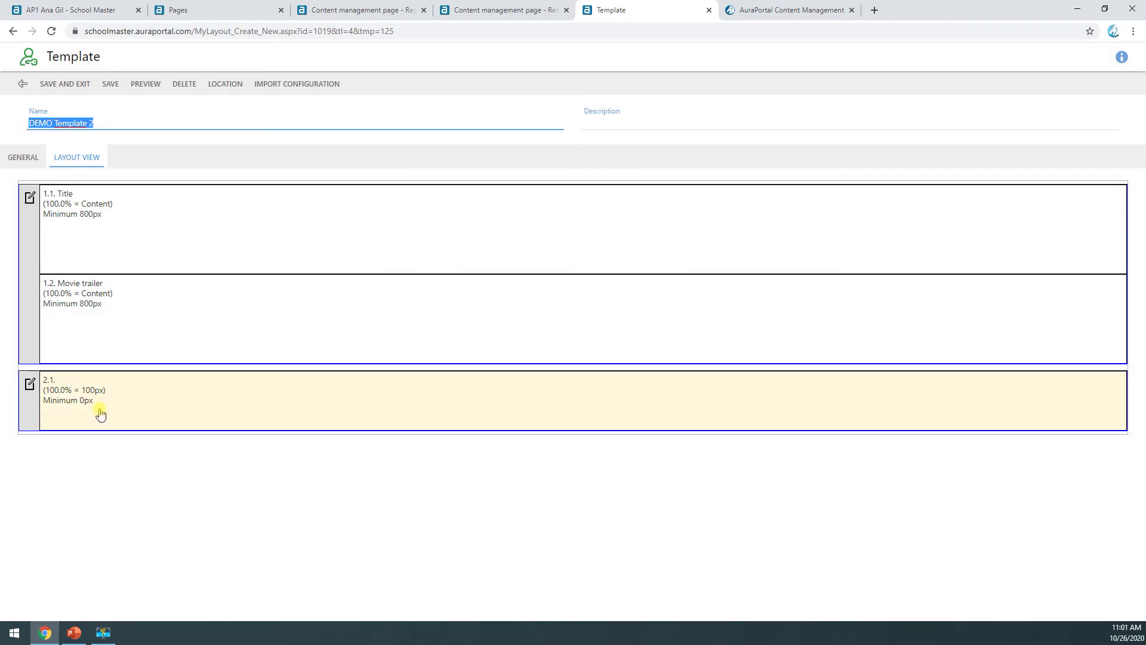
Step: Name cell 2.1 "Image poster", filter the available fields by Multimedia data type, and add the Poster field to the cell
click(100, 413)
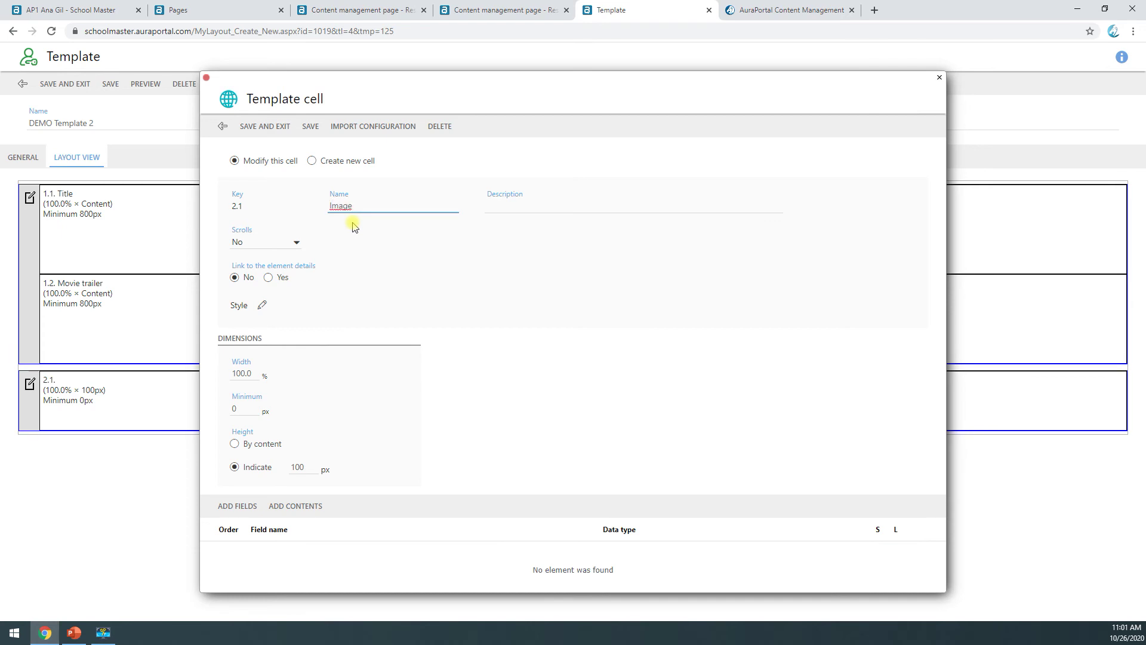
click(247, 507)
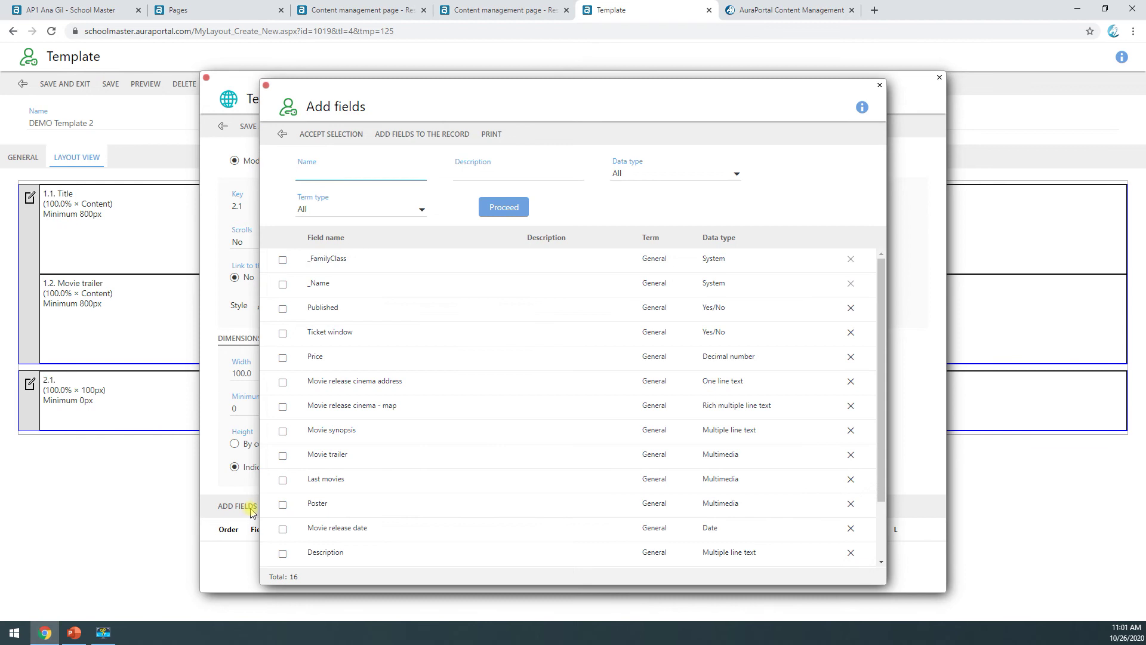
click(682, 175)
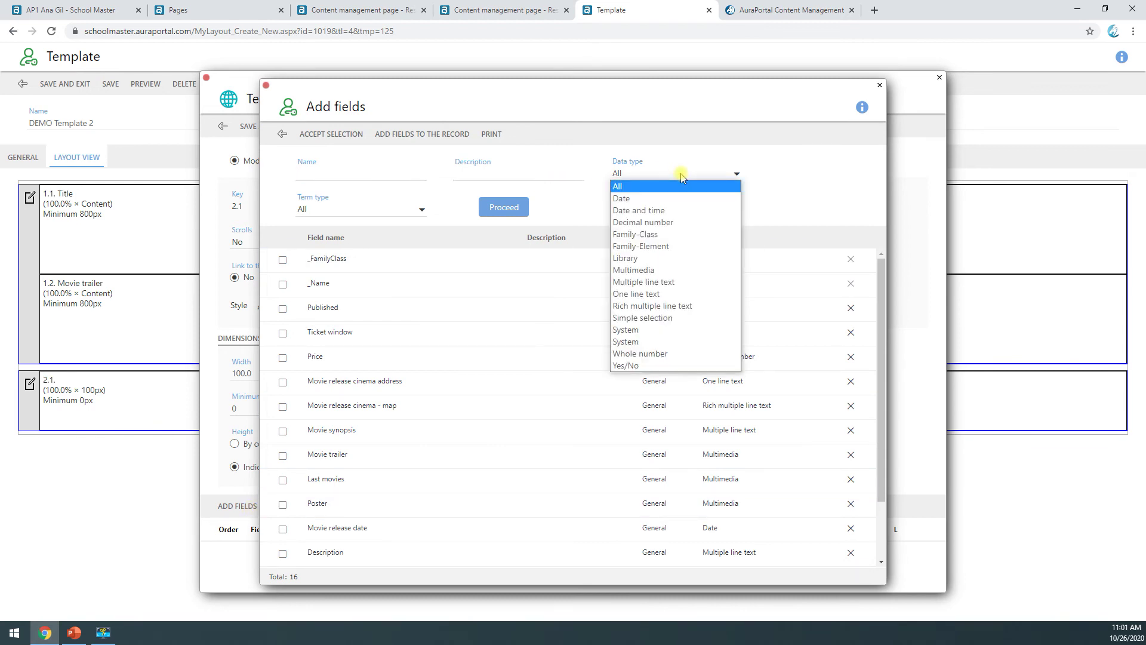
key(m)
key(Return)
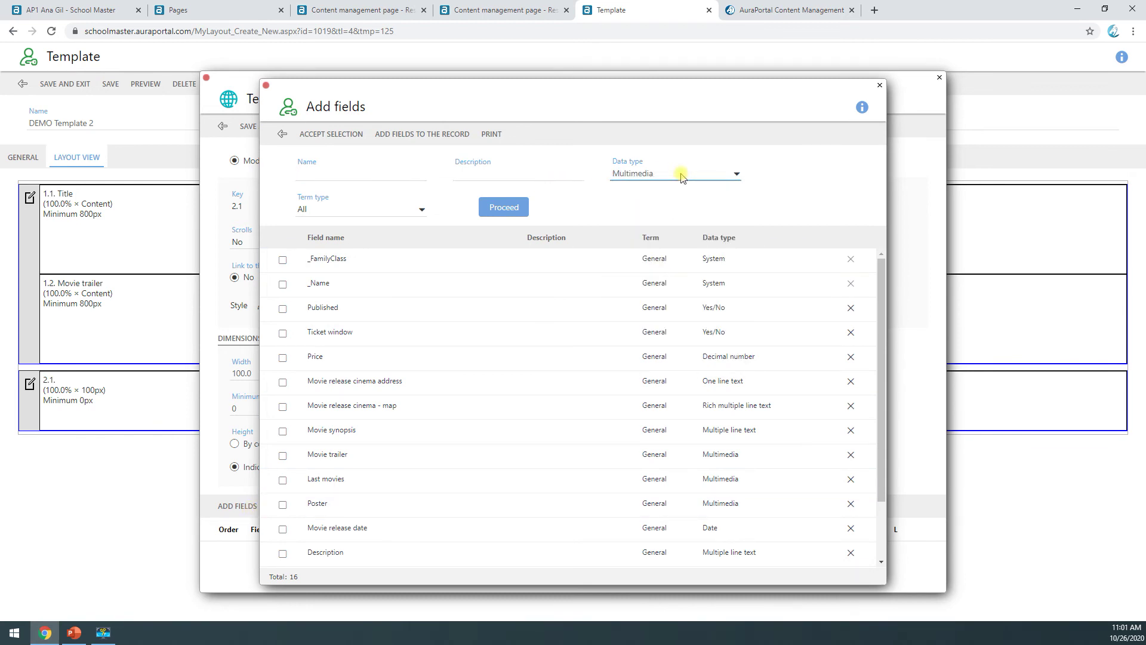
click(519, 206)
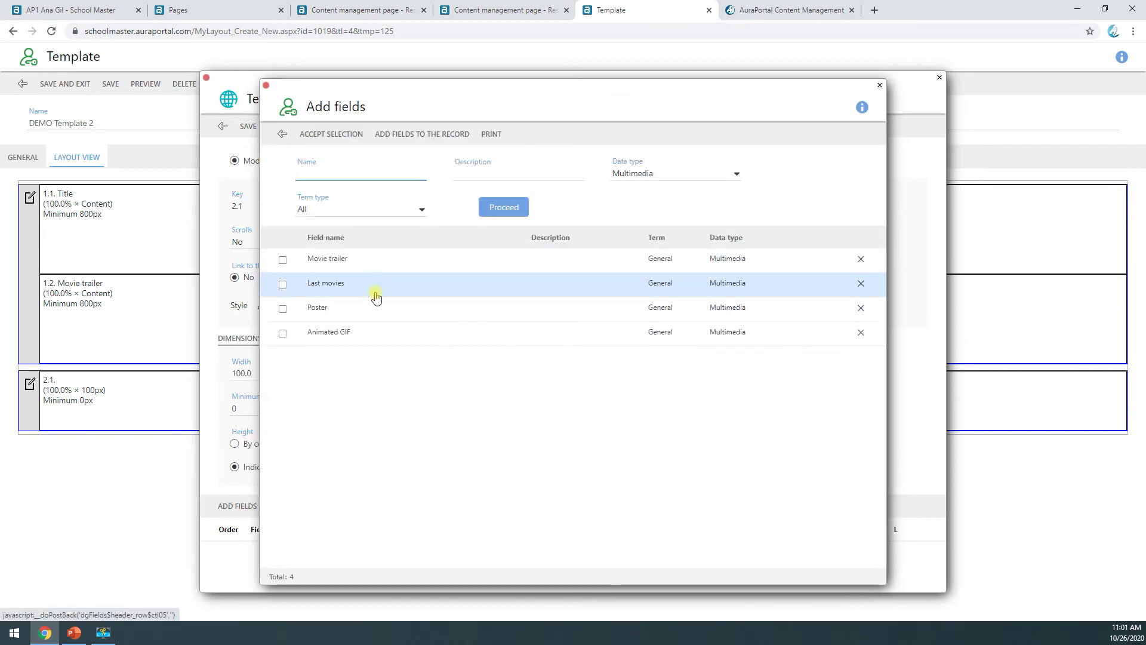
click(282, 309)
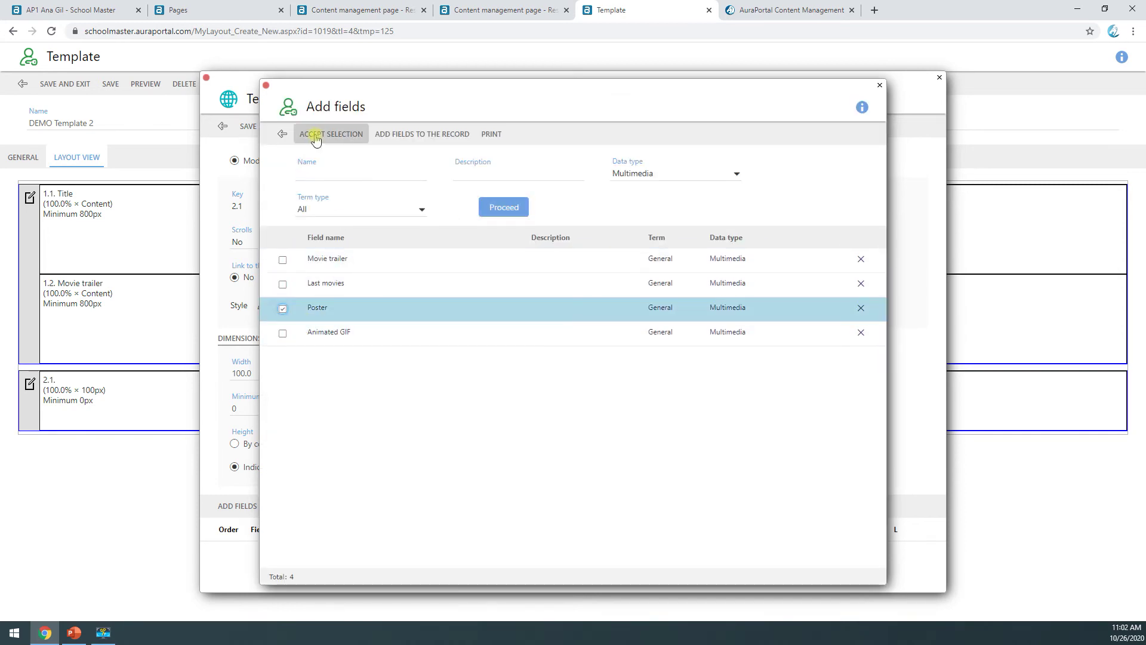
click(322, 133)
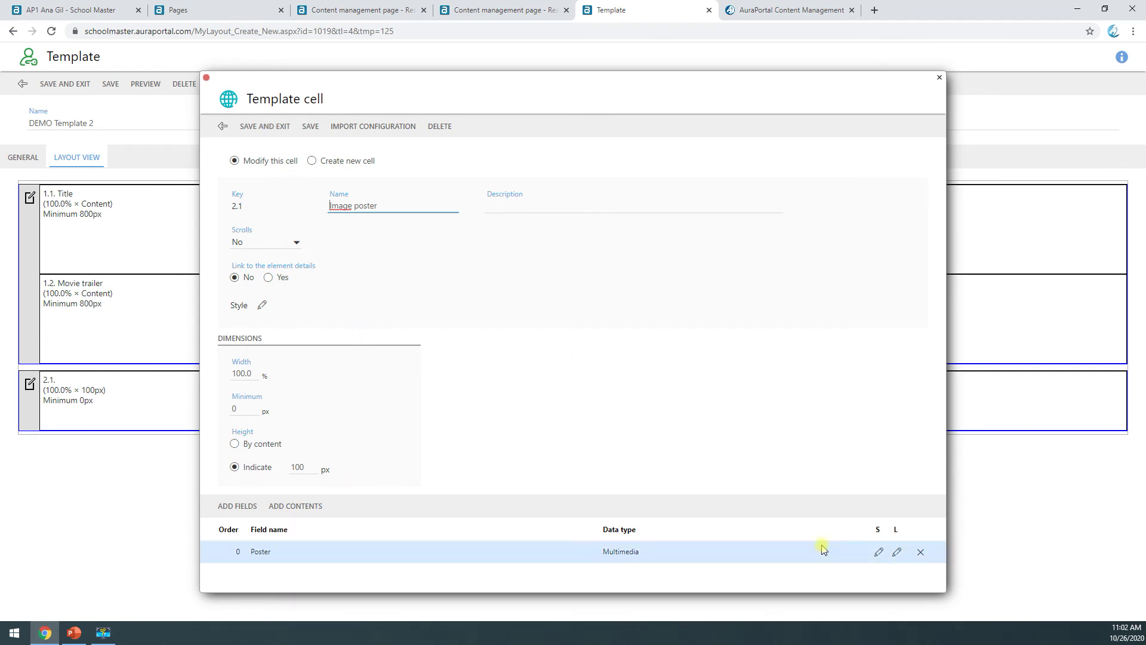
click(279, 132)
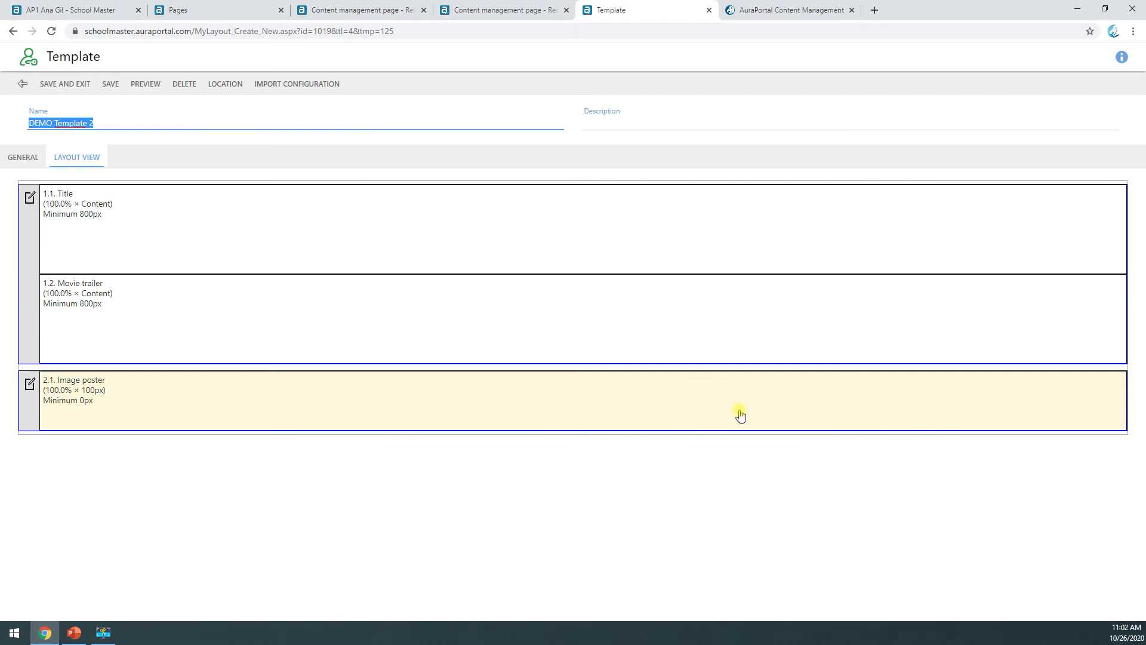
Step: Rename cell 2.1 as "Image poster and description" and save it
click(713, 413)
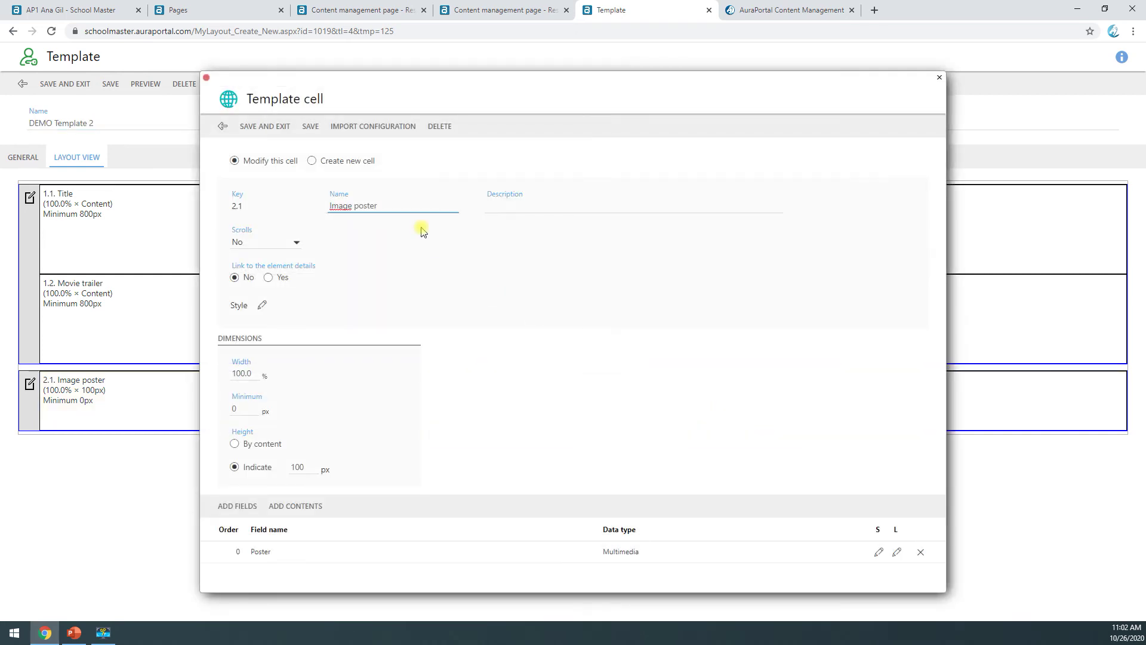
click(222, 126)
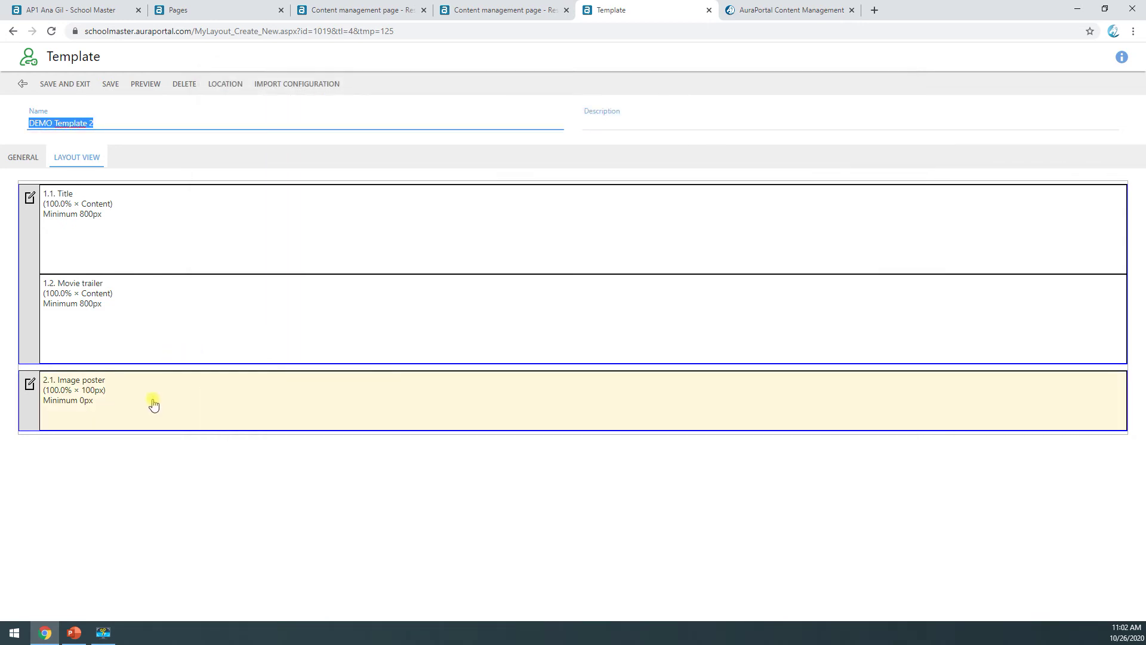
click(115, 397)
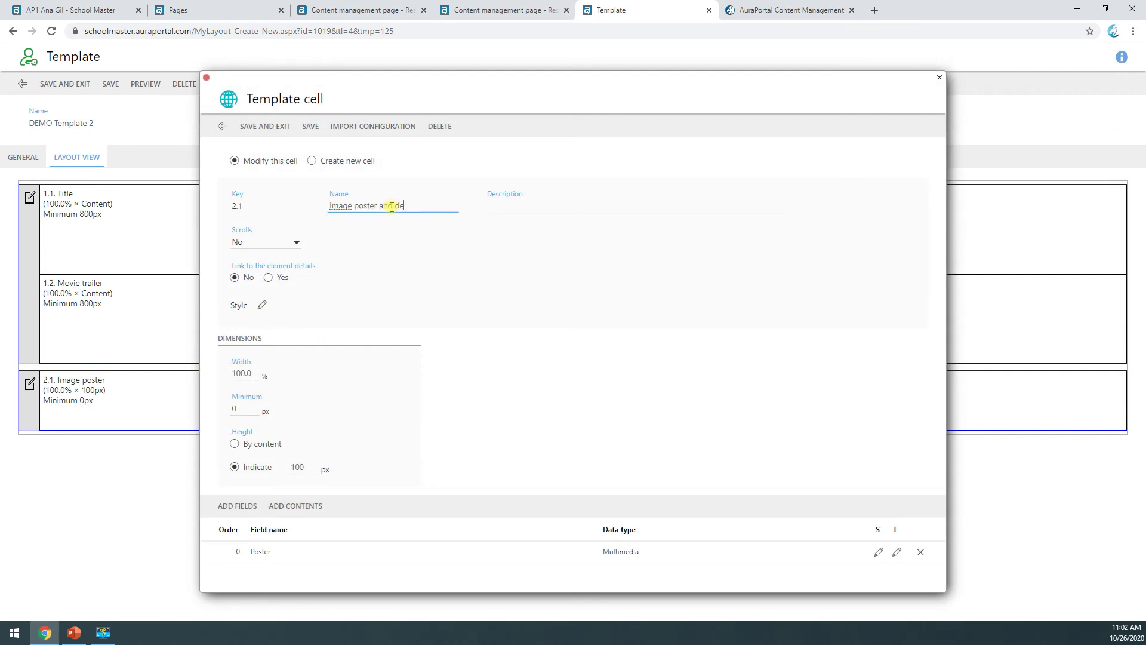
text(iption)
click(311, 126)
Step: Adjust the image dimensions in the Poster field's style and save the cell
click(879, 552)
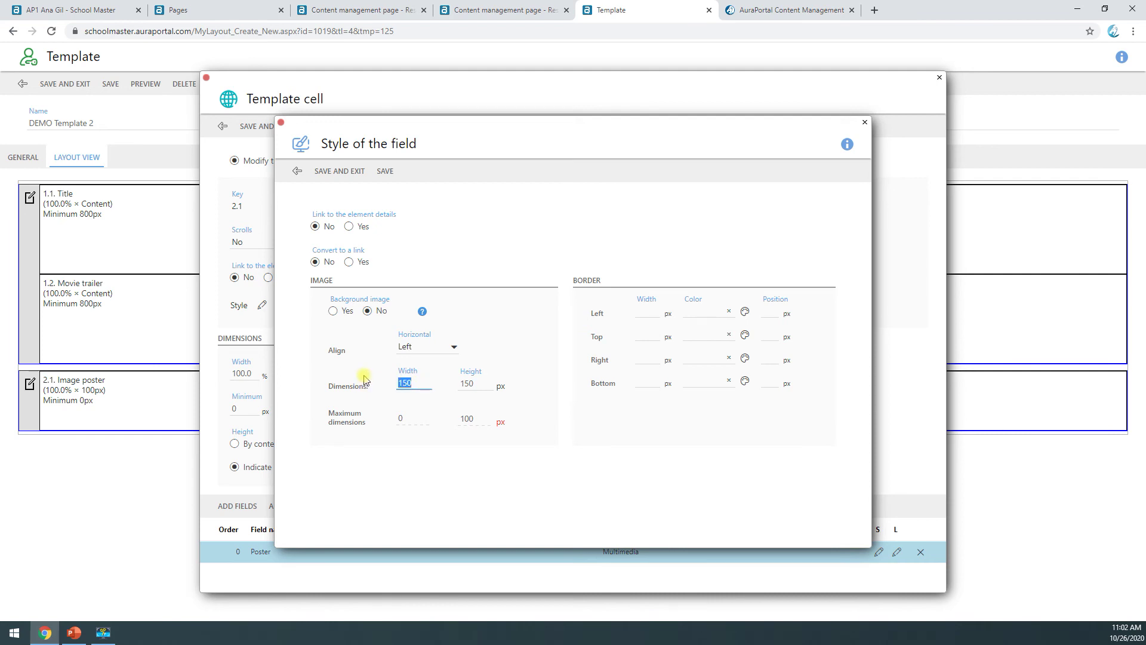
key(Tab)
click(339, 171)
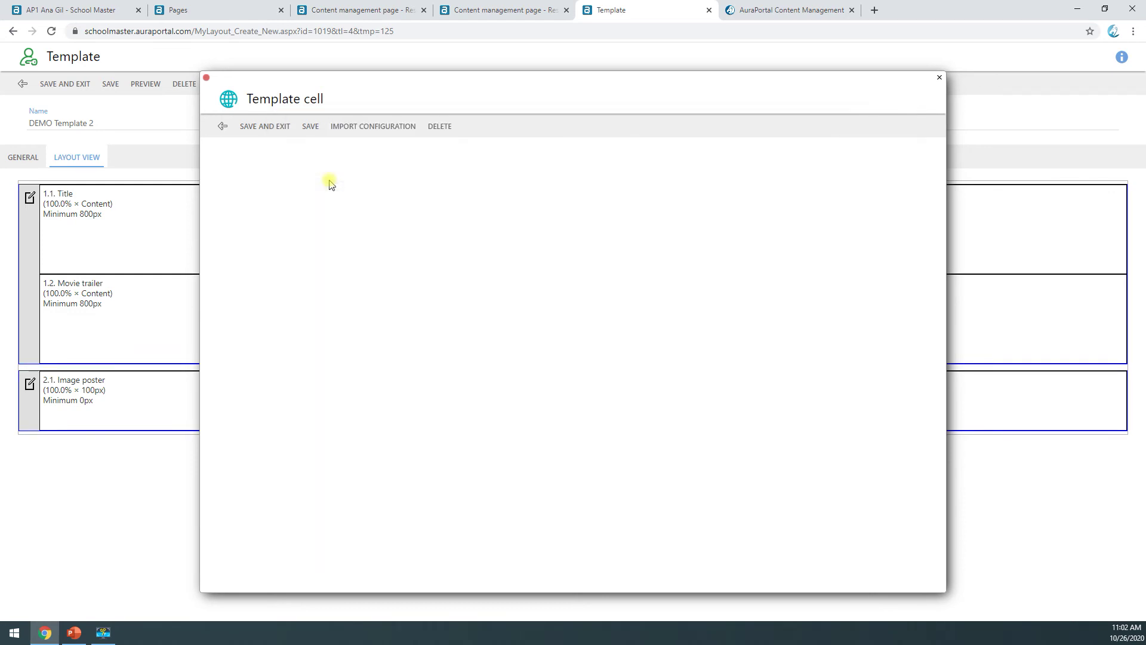
click(307, 126)
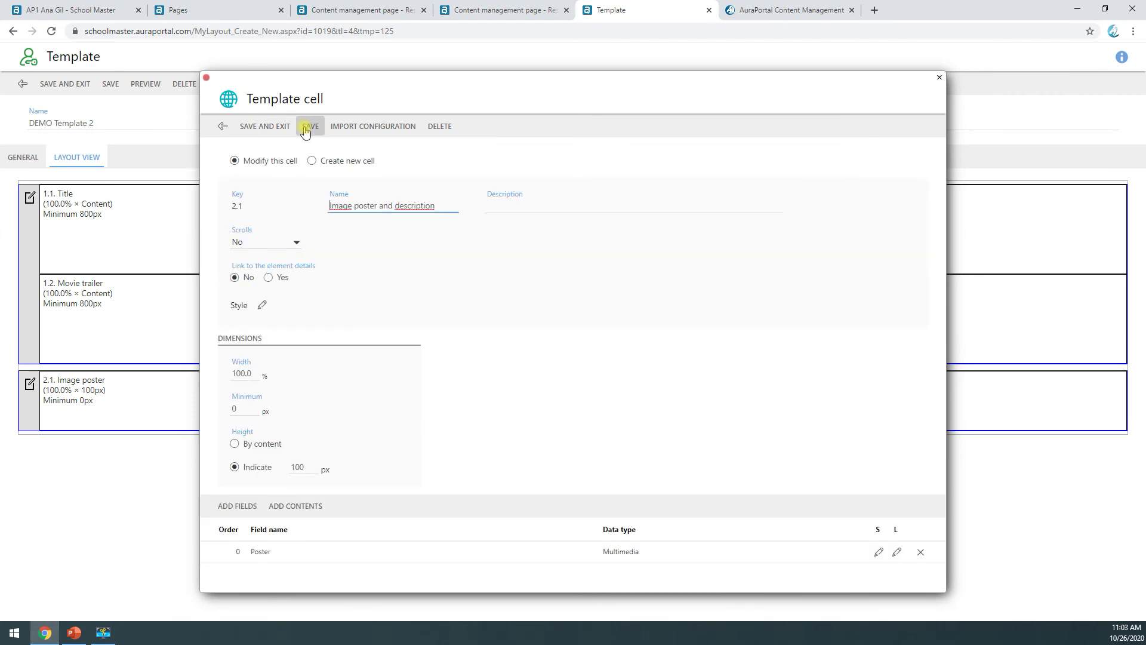
Step: Add the Description field to the Image poster and description cell, and save DEMO Template 2
click(228, 512)
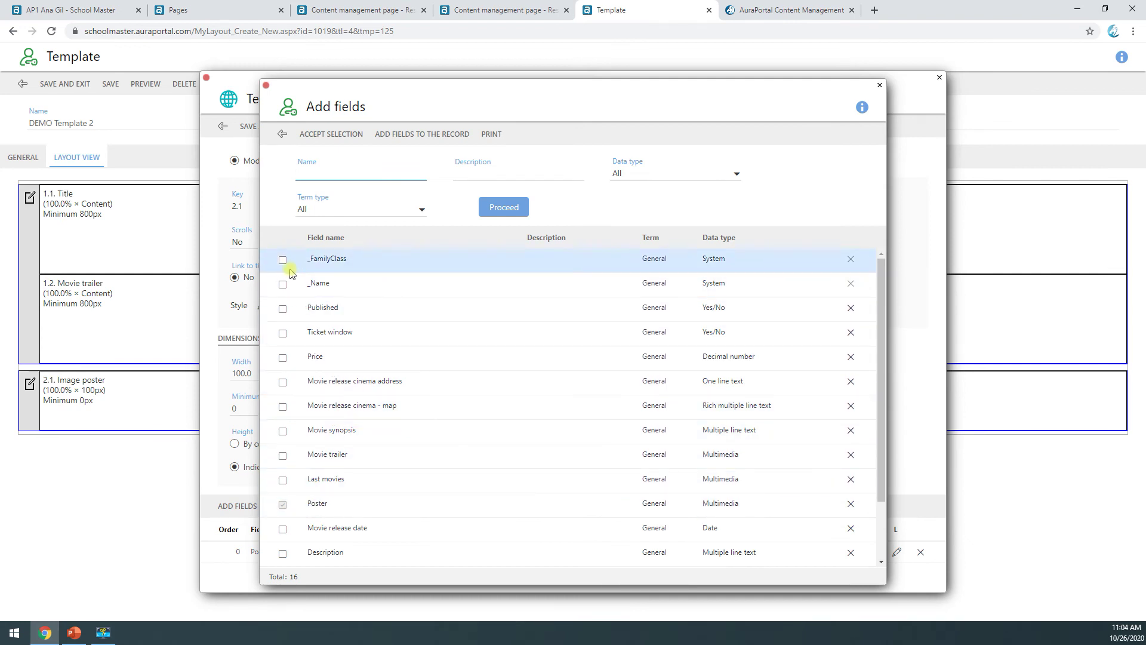
scroll(284, 463, down, 2)
click(283, 480)
click(331, 135)
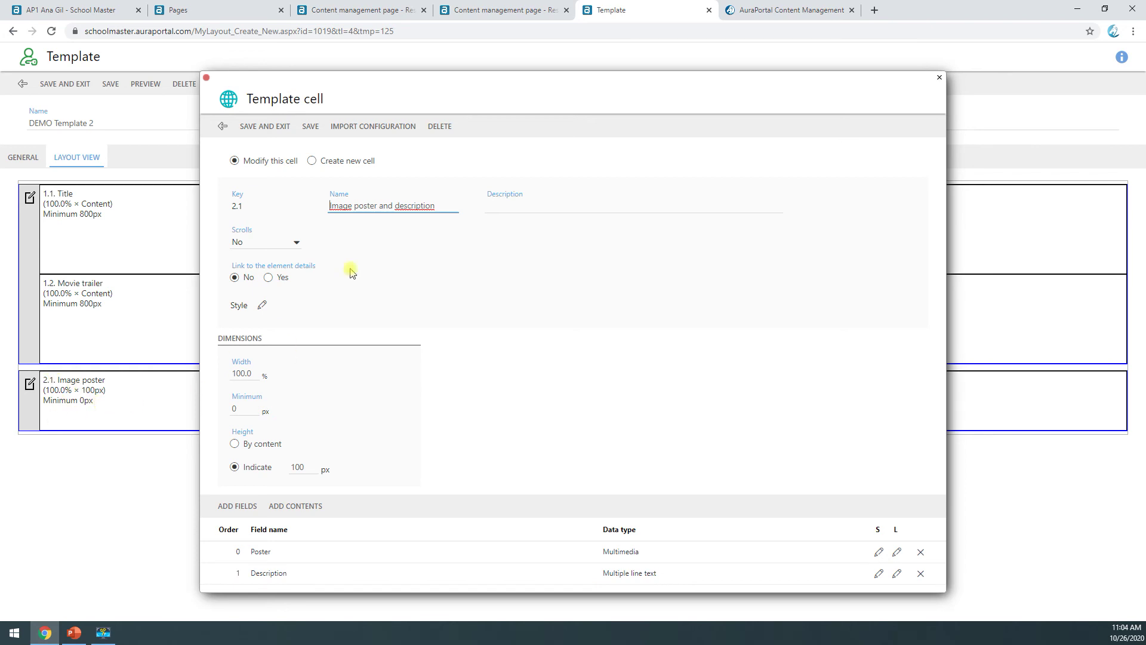
click(284, 127)
click(110, 84)
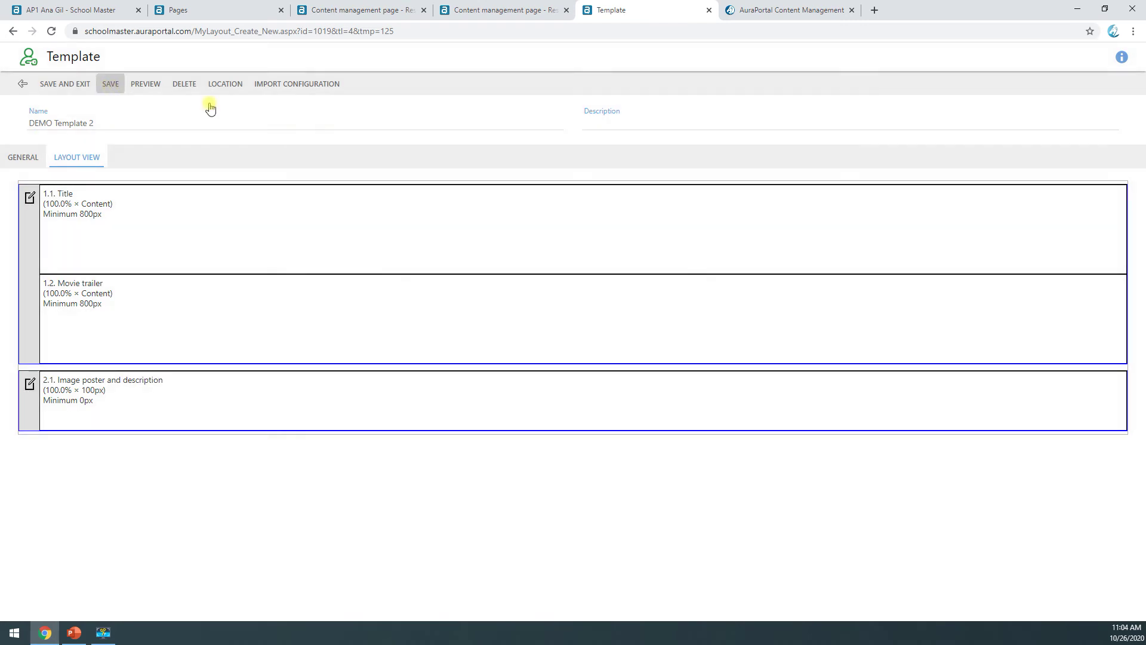
Step: Open Hotel Transylvania 2's detail window on the published page and examine the poster and description below the trailer
click(807, 9)
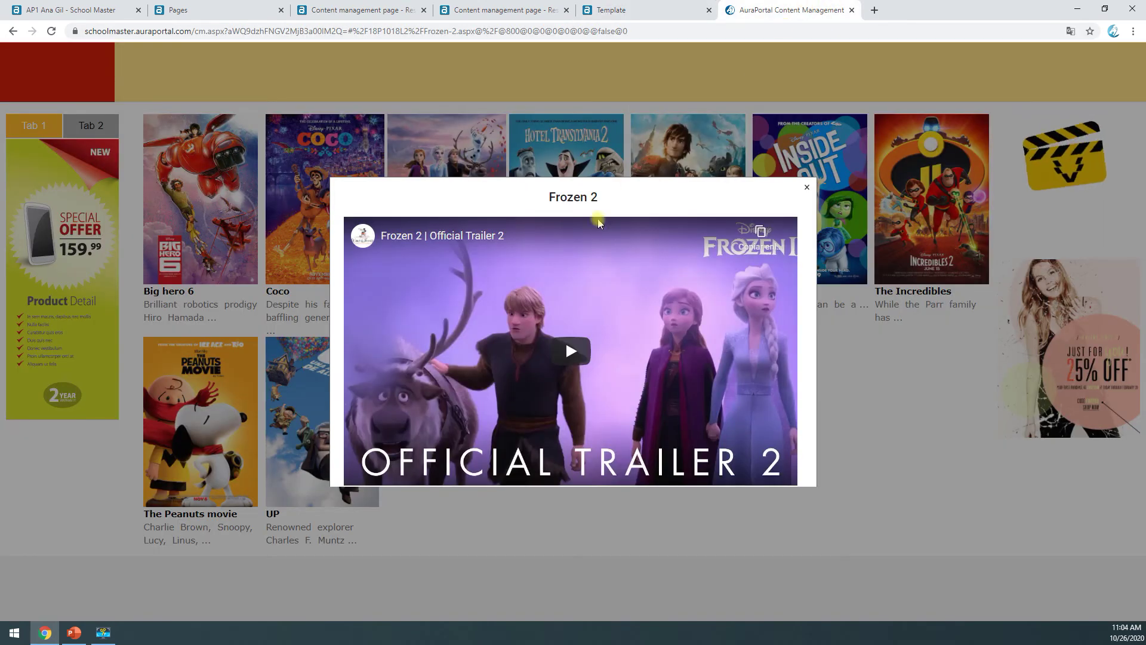
click(809, 183)
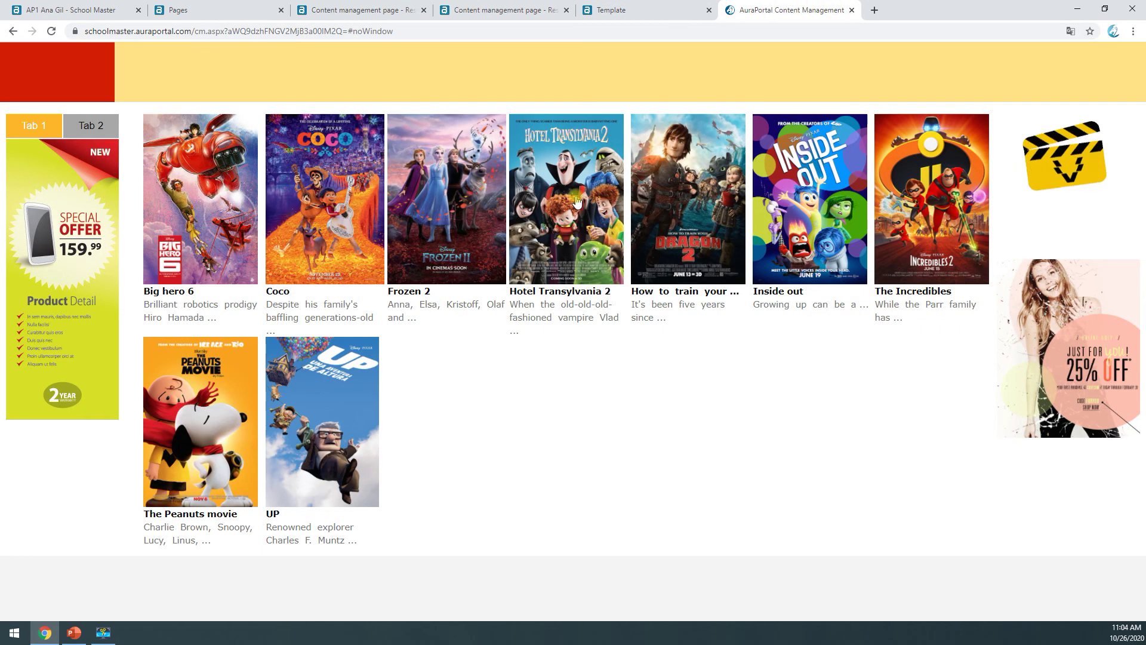
click(576, 201)
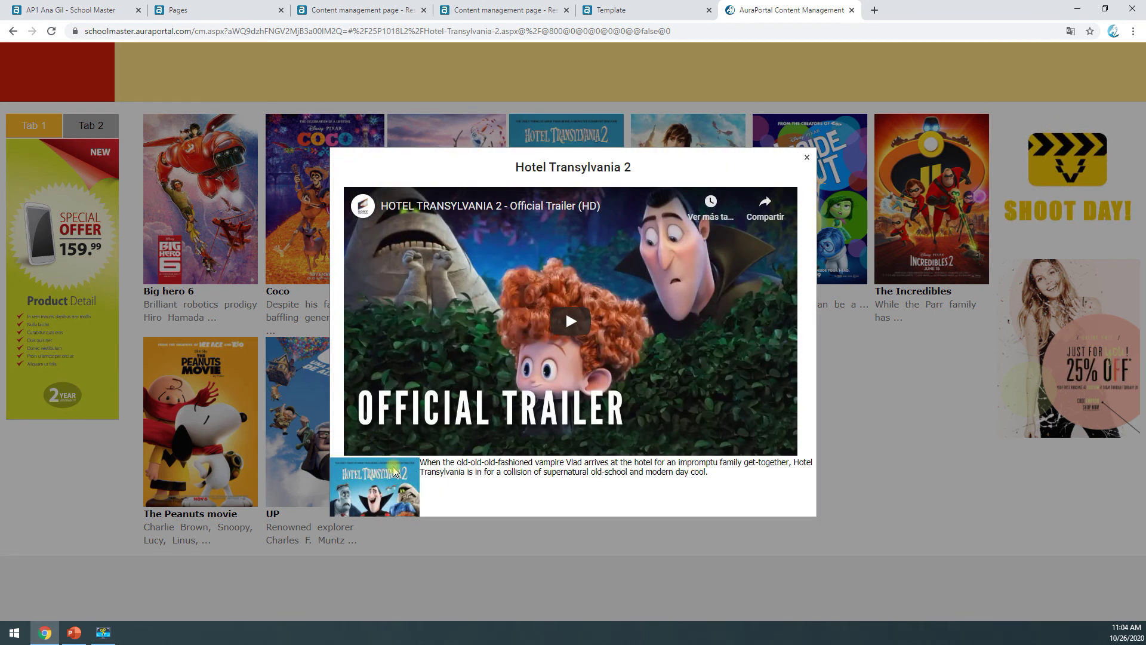
drag(449, 462, 646, 501)
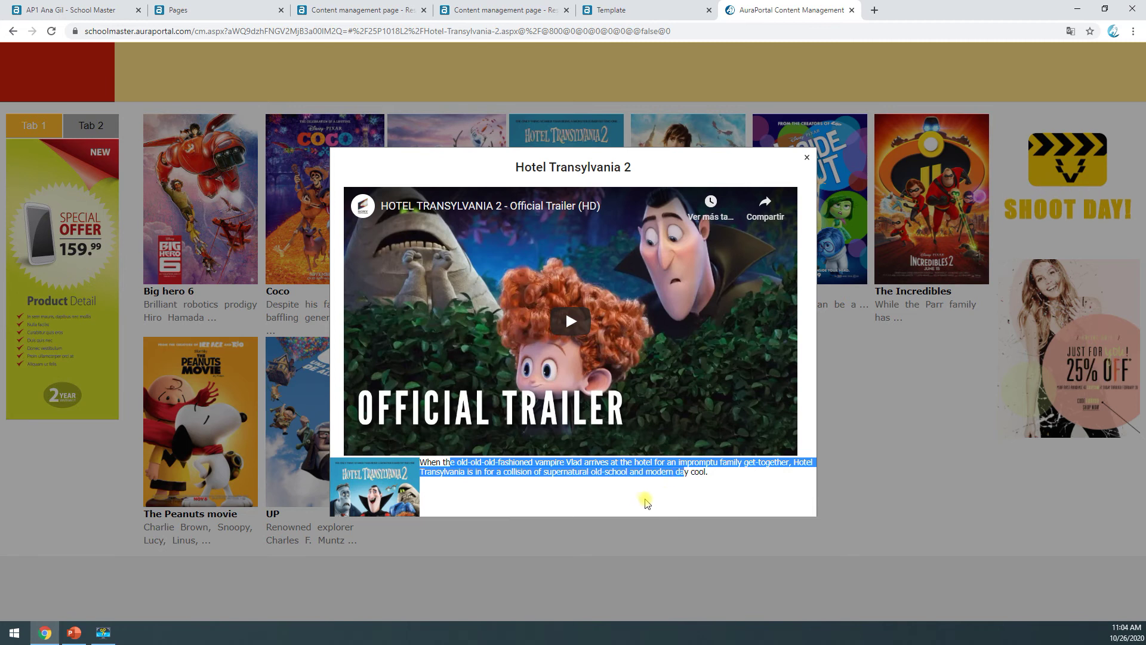
click(637, 496)
drag(430, 463, 352, 474)
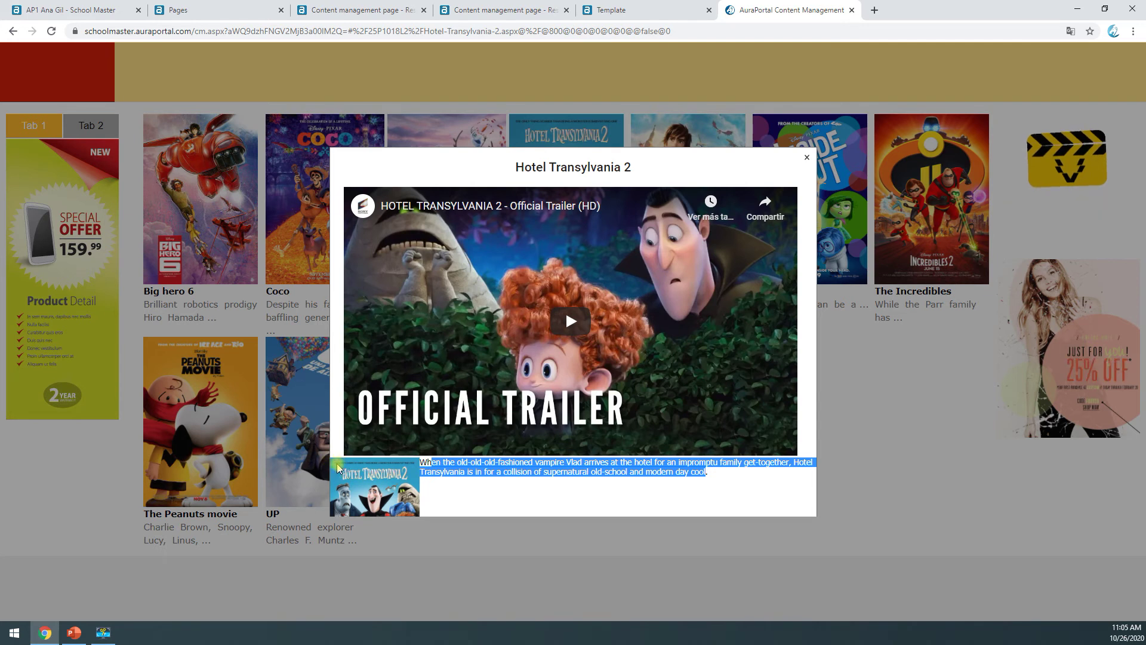
drag(418, 463, 425, 473)
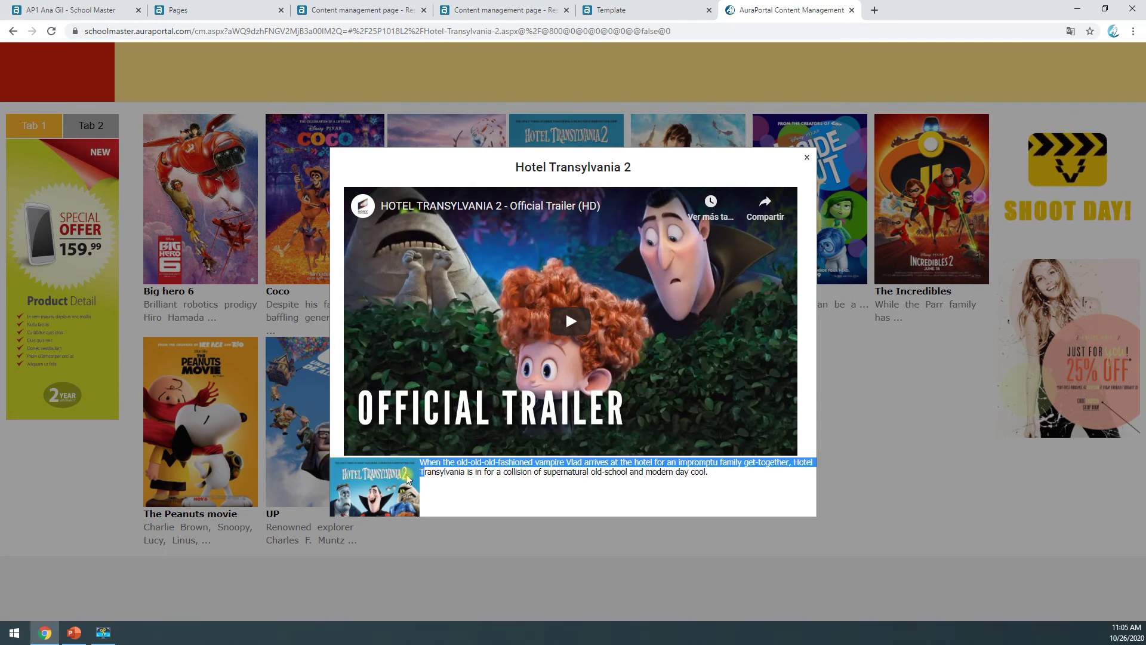
click(446, 486)
click(807, 157)
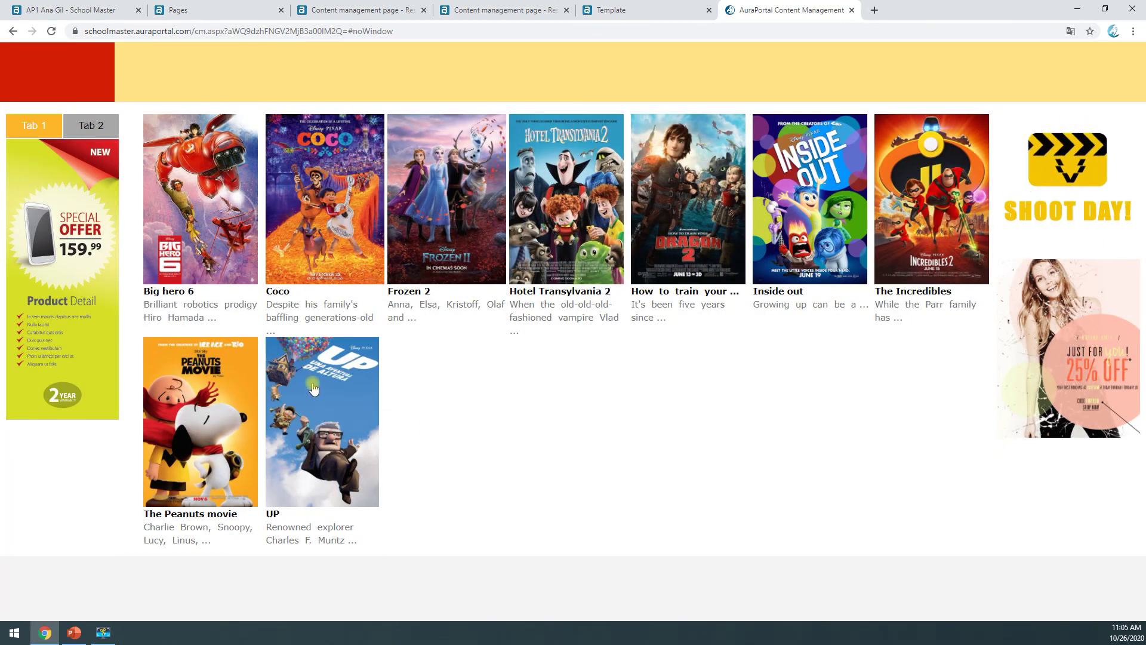
Step: Open UP's detail window and examine how its long description fits beside the poster
click(320, 412)
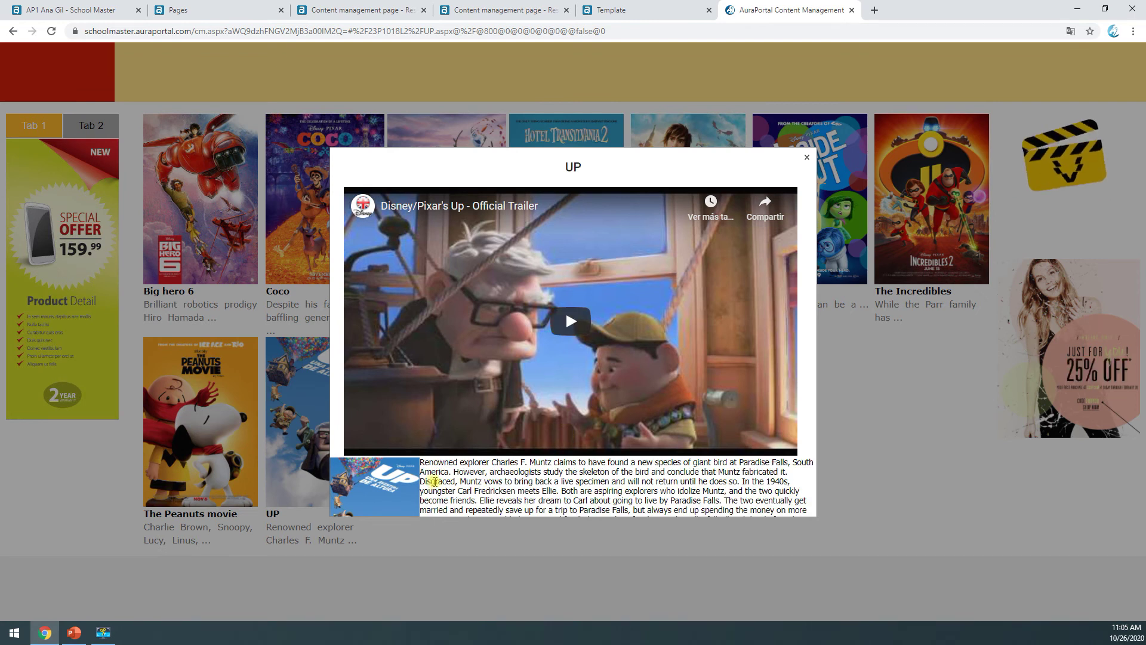
drag(611, 472, 704, 508)
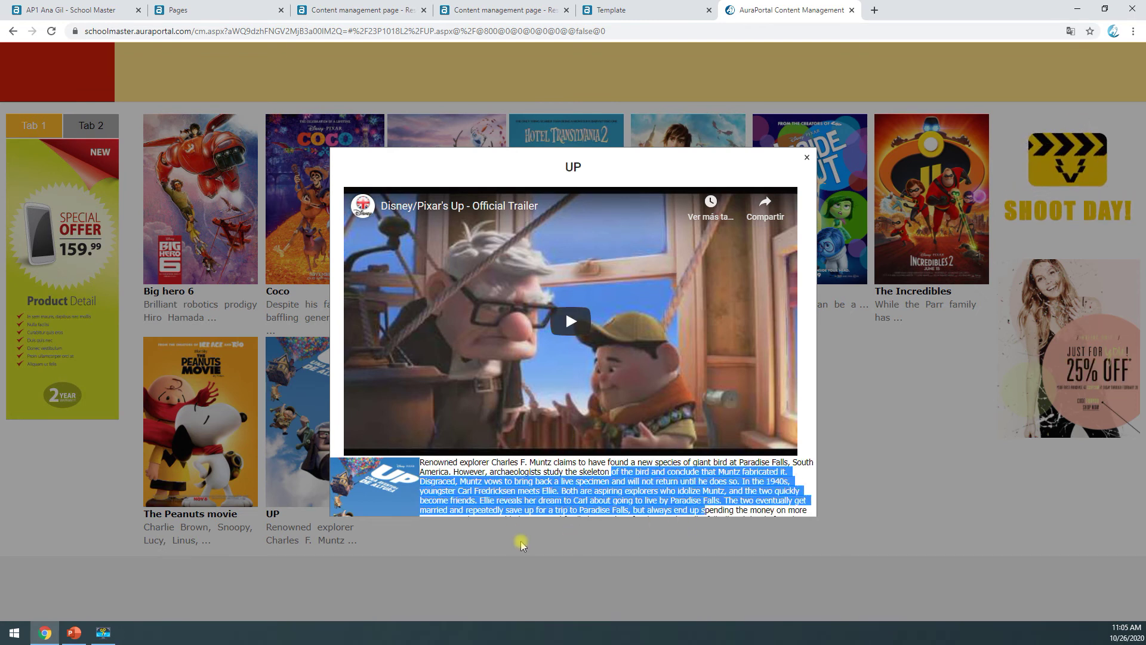
click(573, 509)
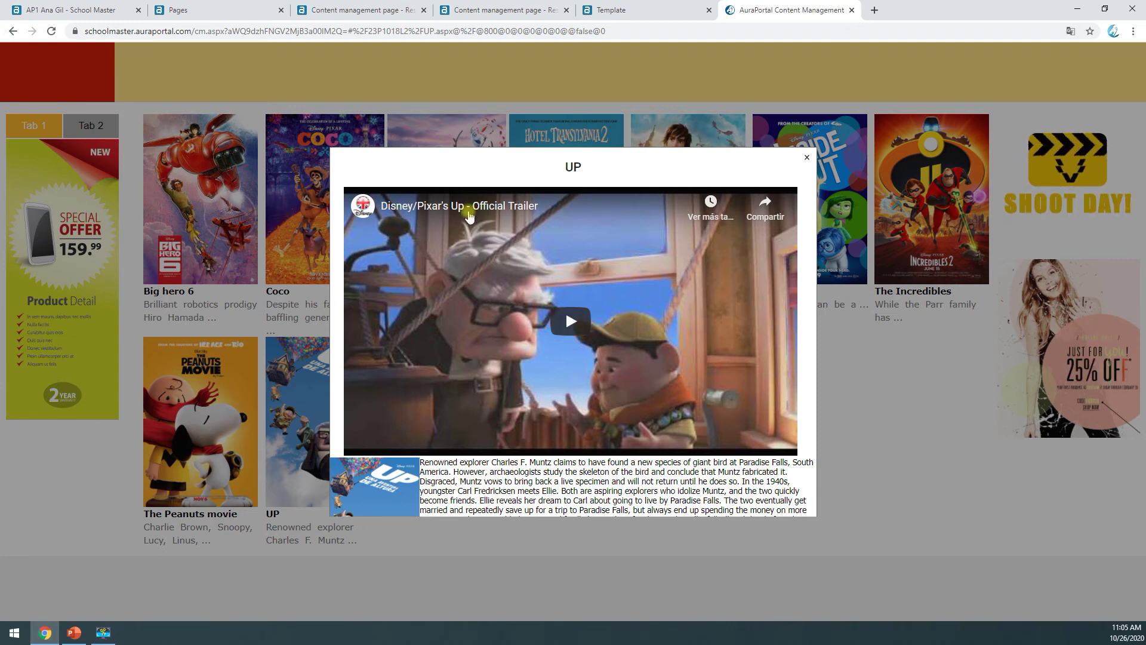
drag(448, 471, 488, 510)
Step: Set the Image poster and description cell to a minimum width of 800 px and a height by content
click(643, 15)
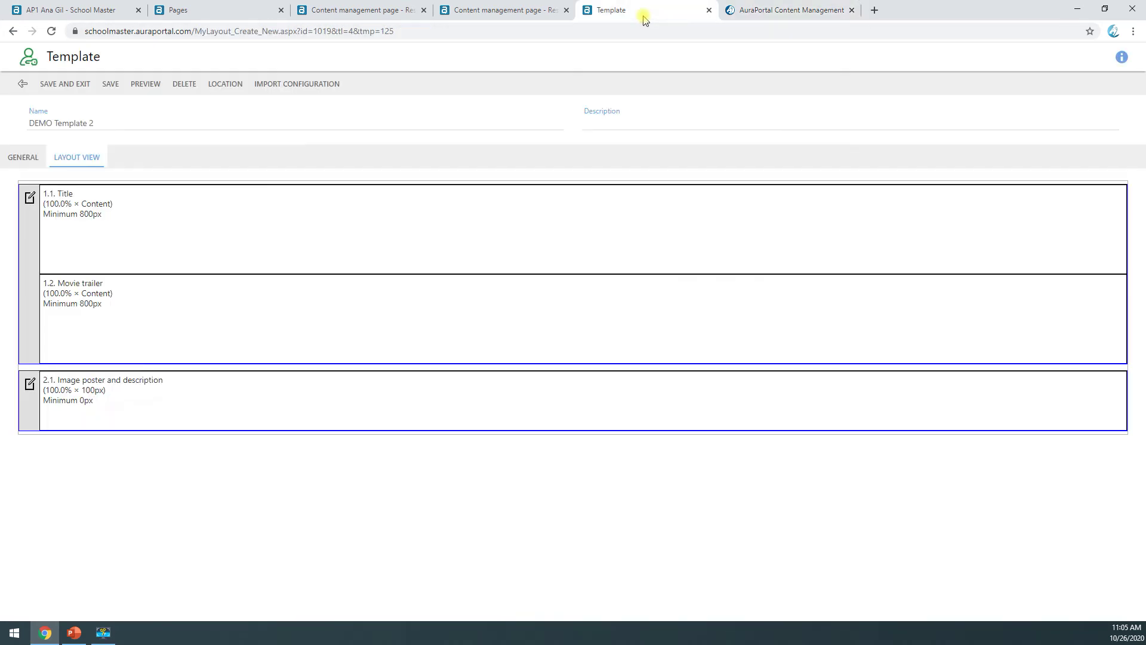
click(93, 399)
click(245, 407)
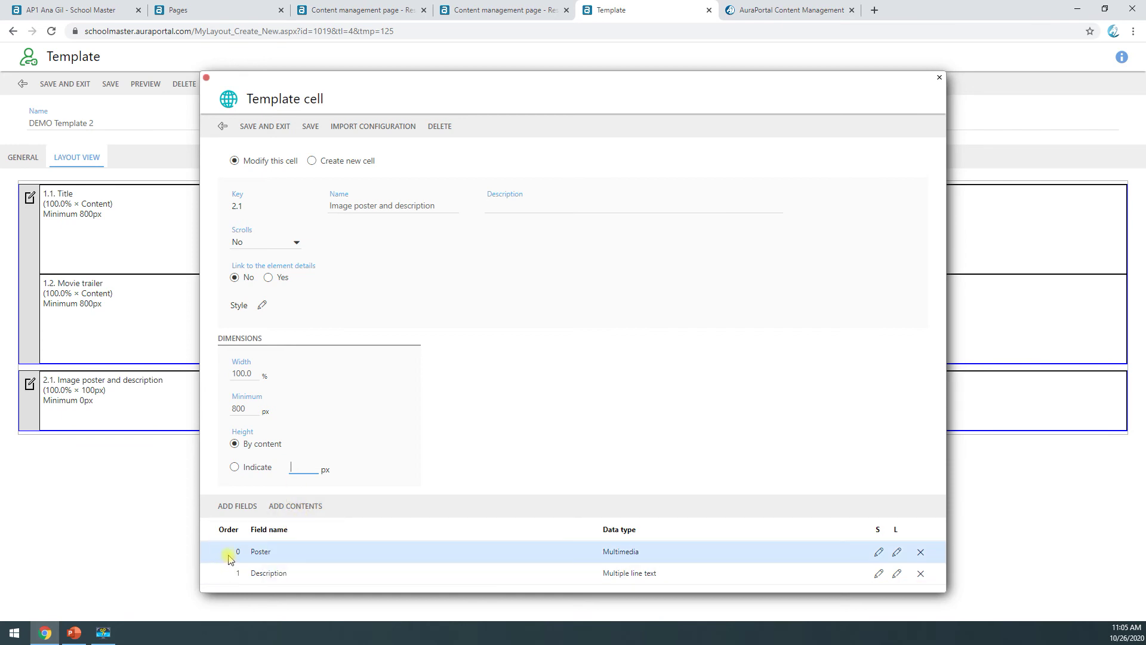
click(268, 134)
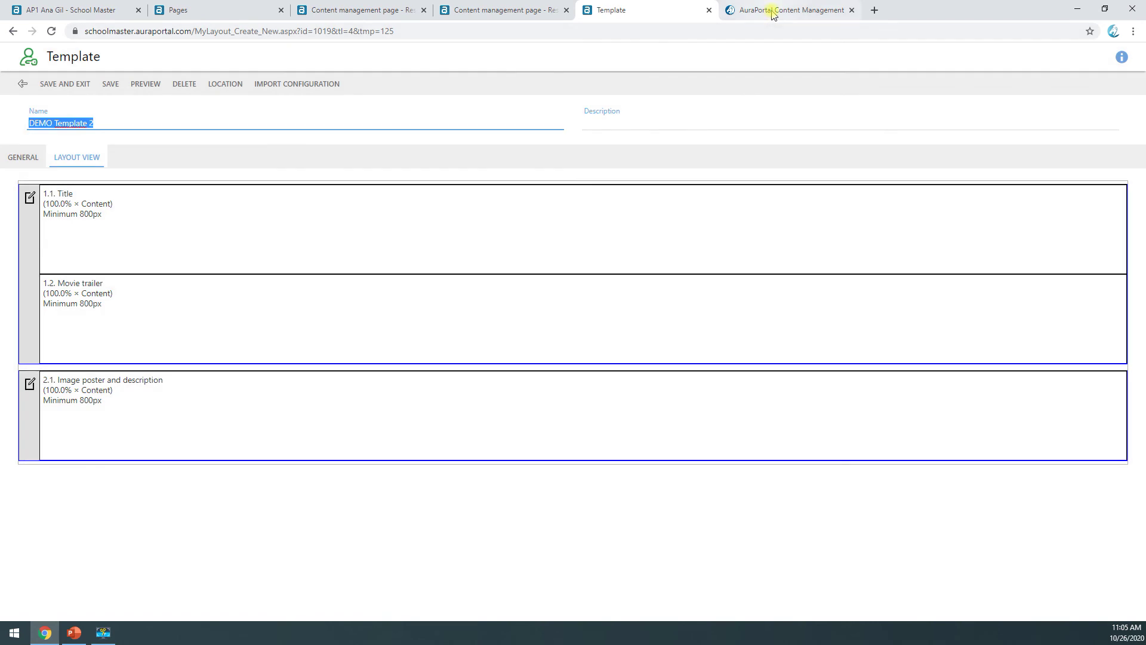
Step: Reopen UP's detail window on the published page and check its description through to the end
click(768, 10)
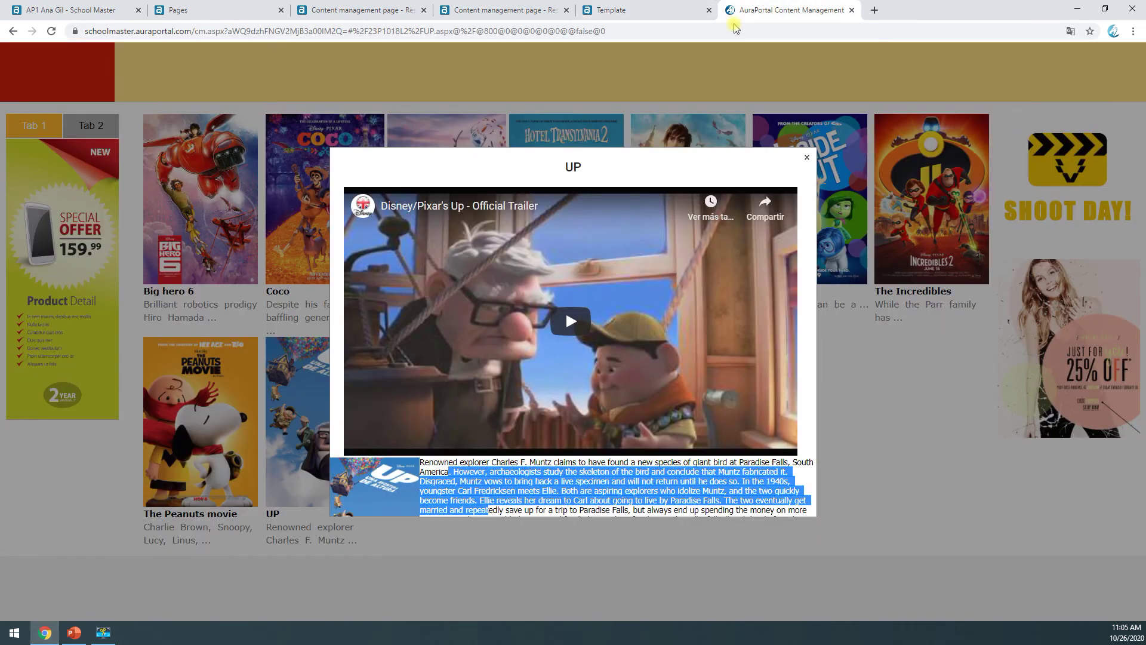
click(806, 159)
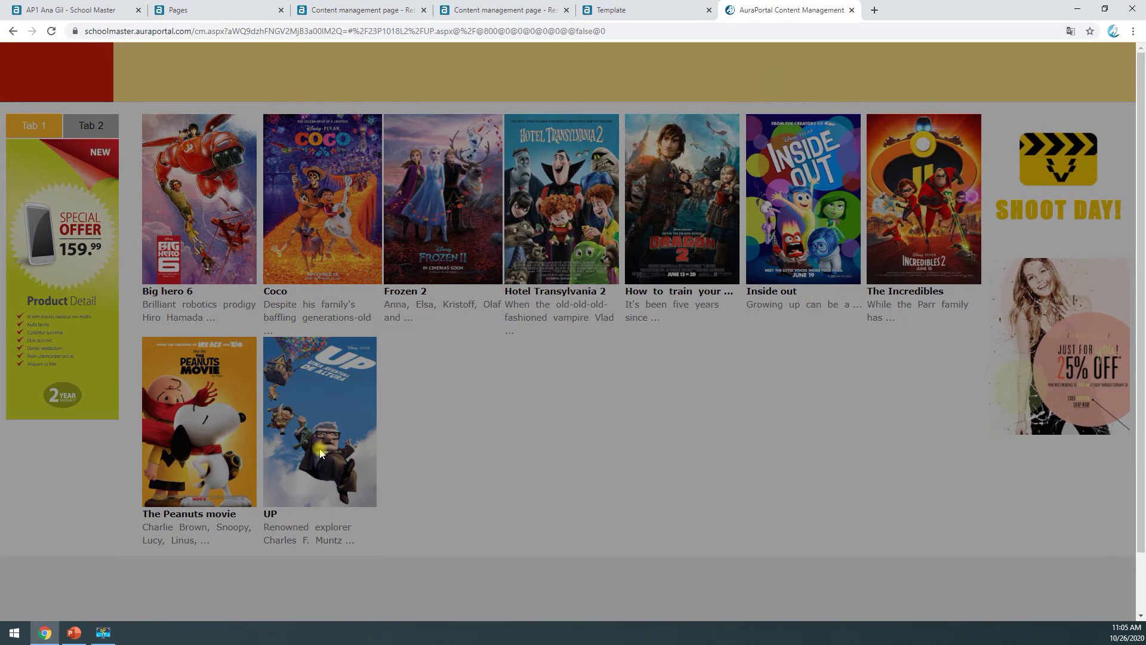
click(320, 453)
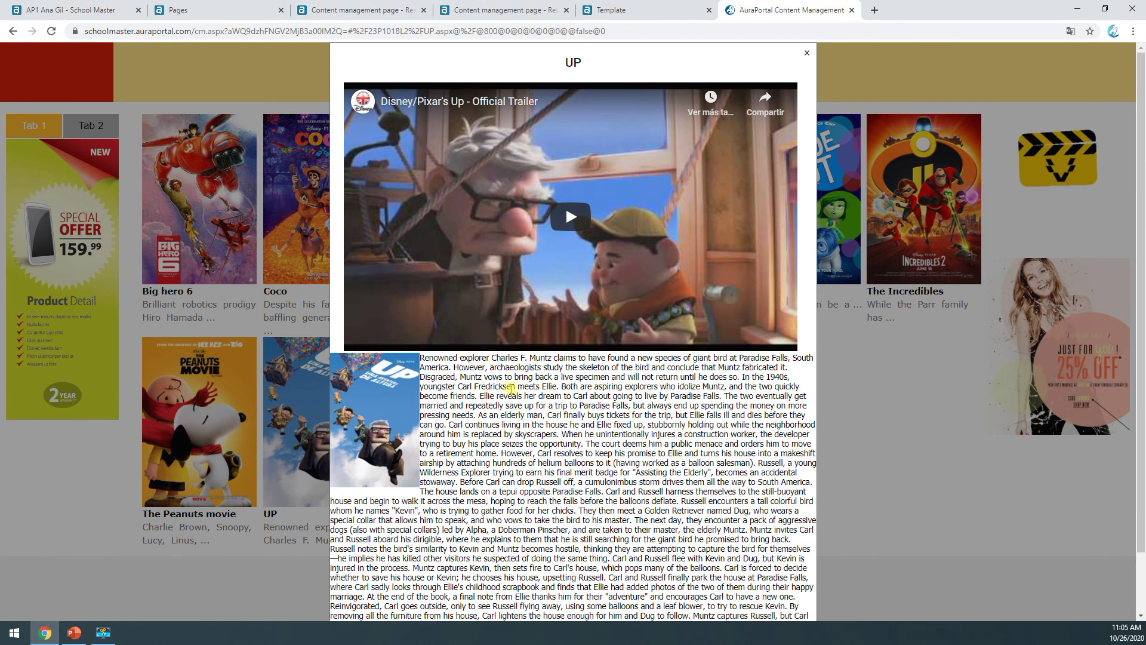
scroll(511, 388, down, 2)
drag(448, 609, 421, 291)
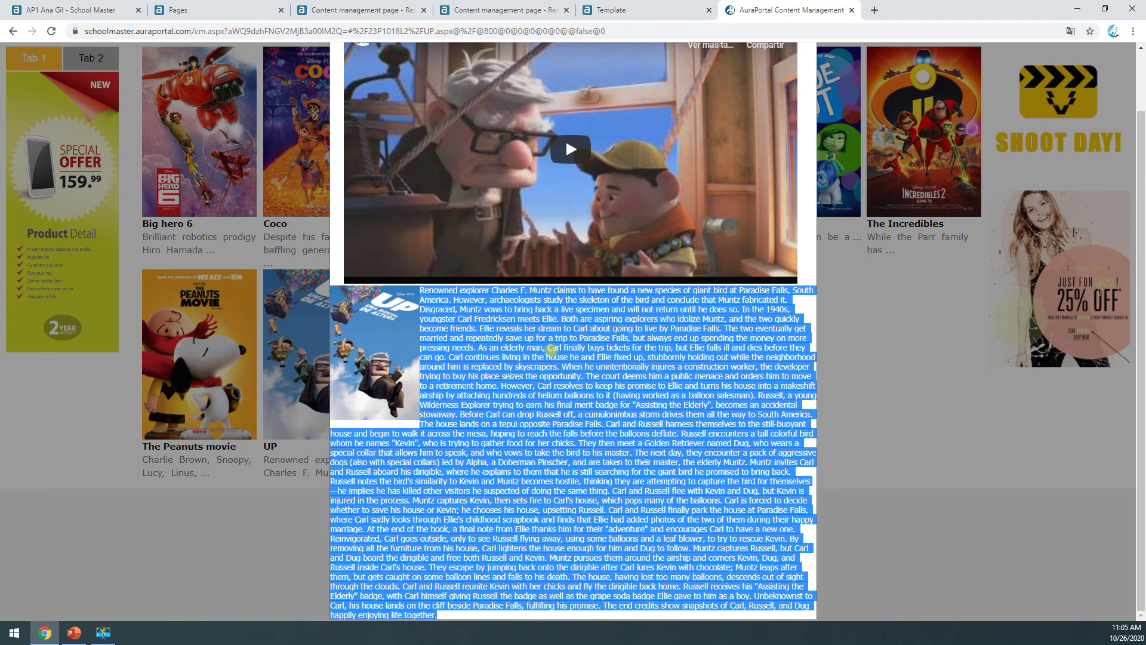
scroll(1085, 404, up, 2)
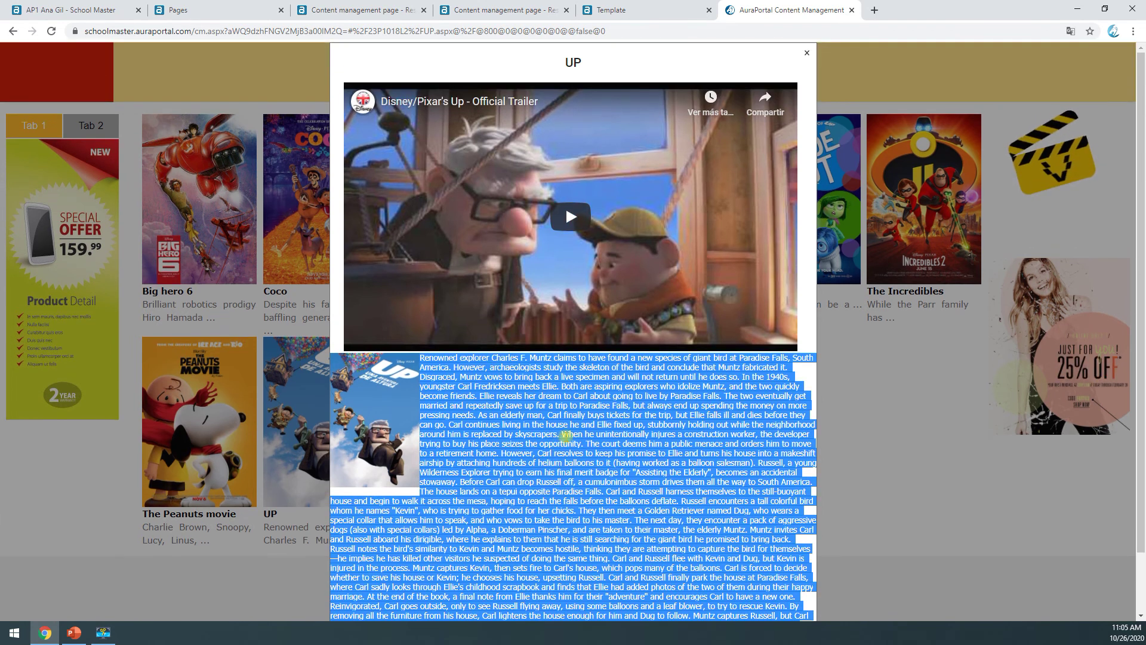
Step: Open Big hero 6's detail window in place of UP's, check its short description beside the poster, and close it
click(1085, 403)
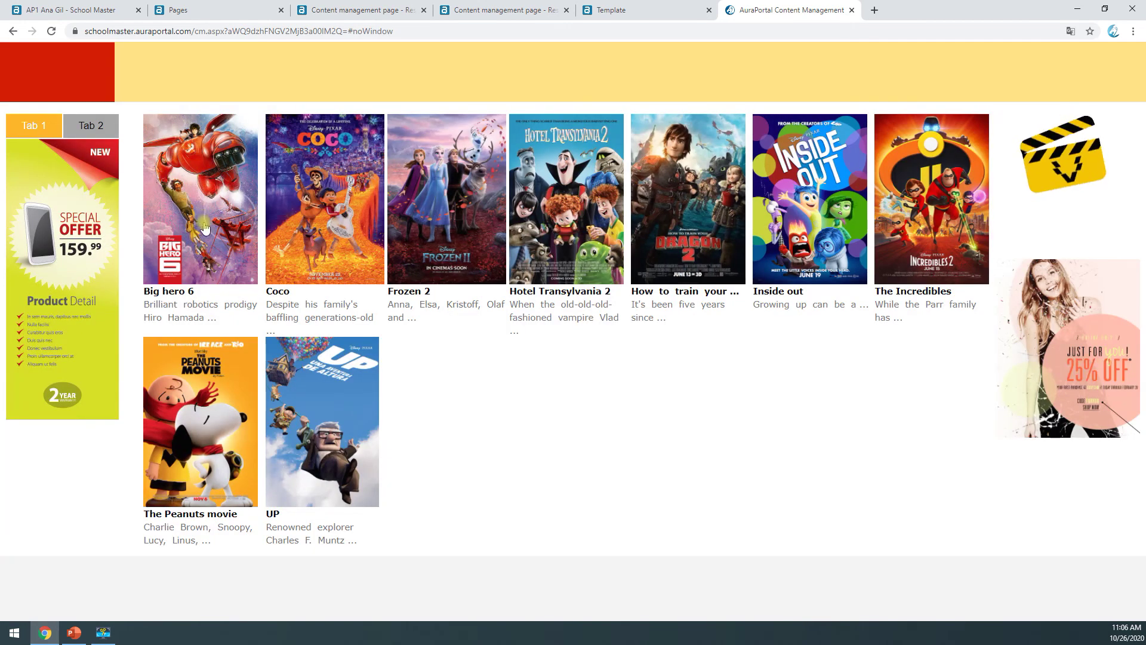
click(205, 228)
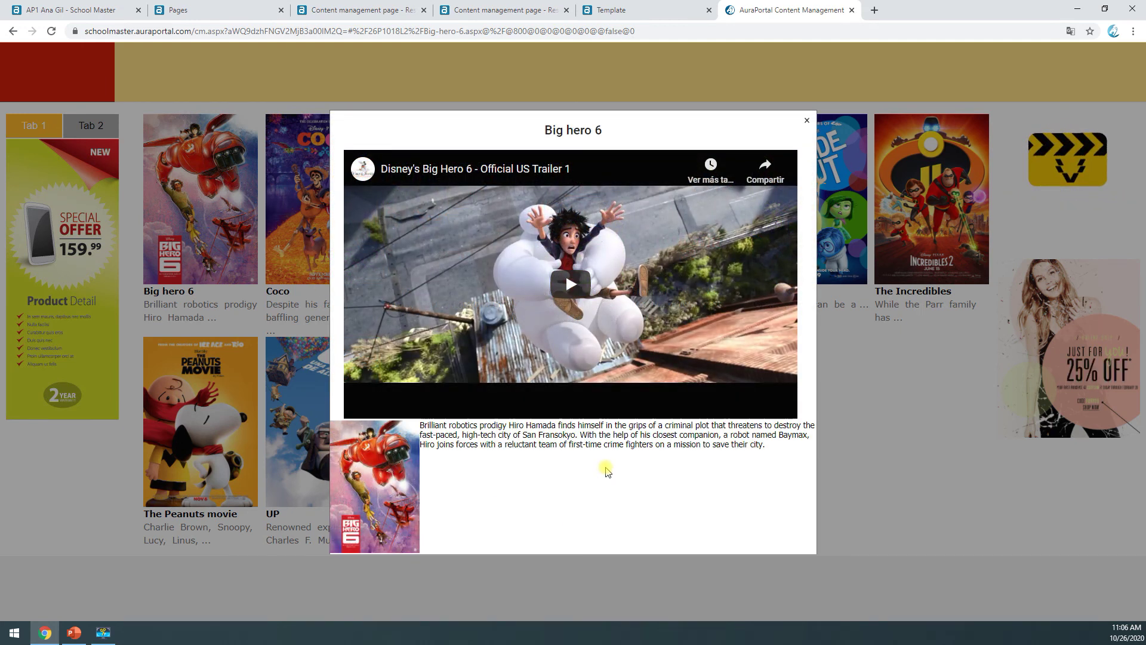
click(806, 120)
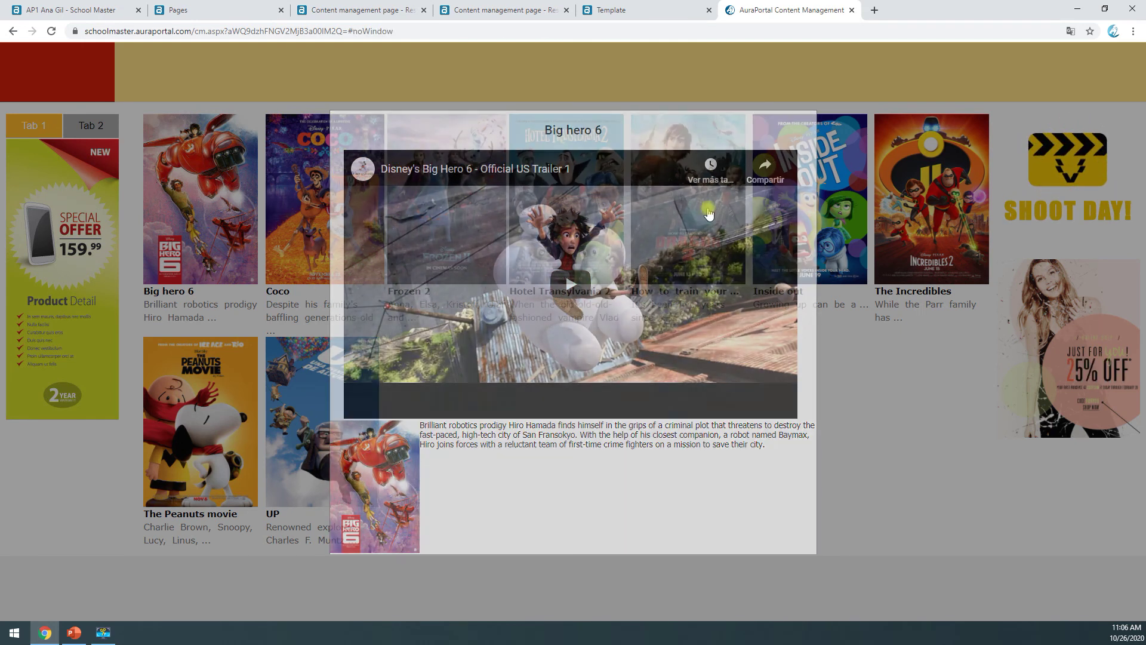
Step: Reopen UP's detail window and examine how the description wraps around the poster and meets the window's edges
click(346, 440)
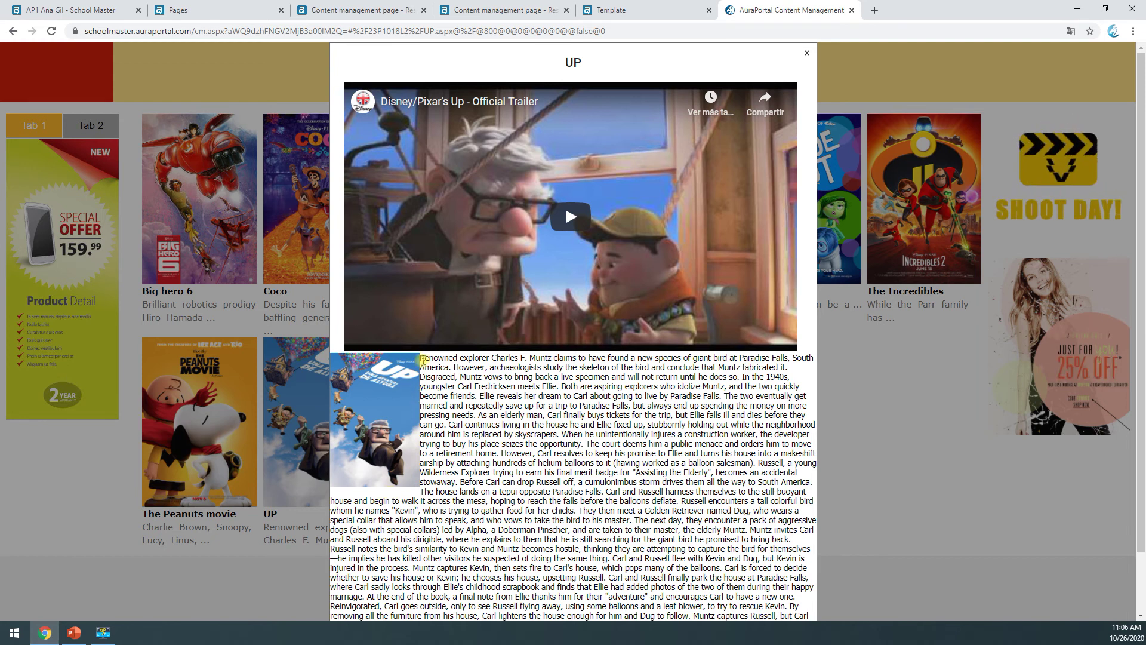
drag(421, 359, 384, 515)
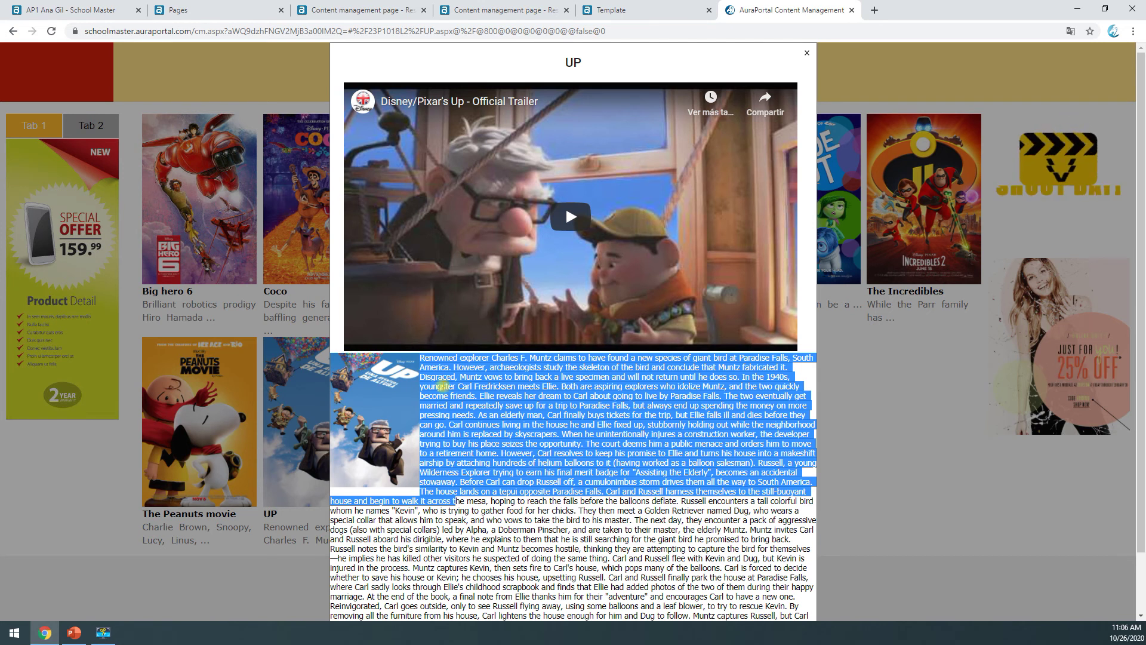
click(444, 418)
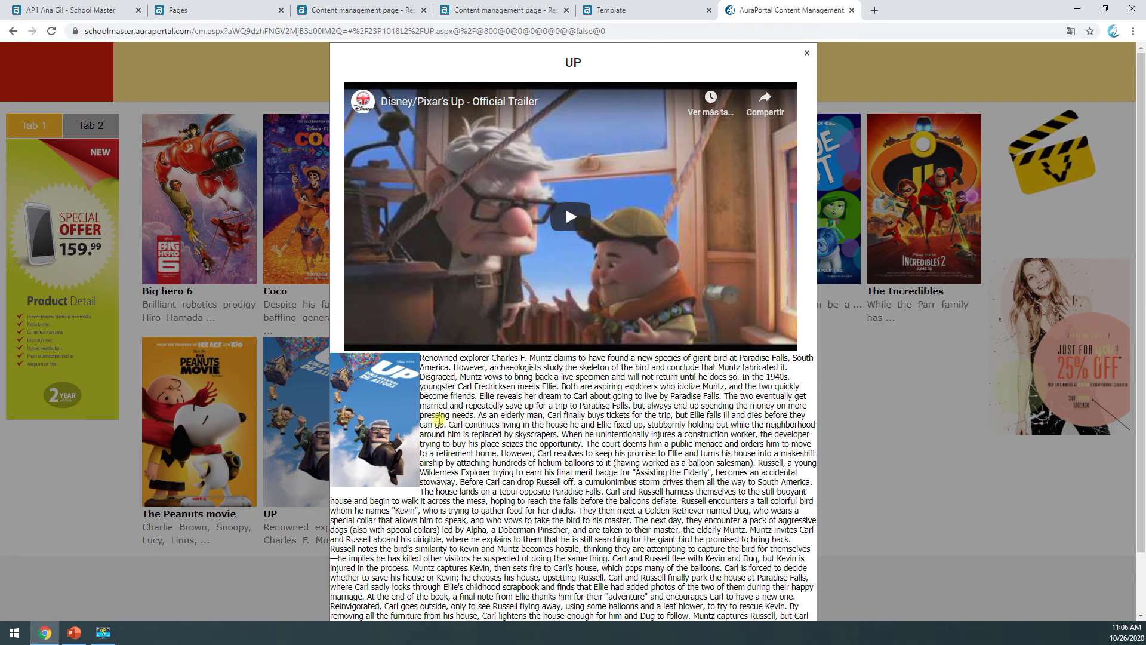
drag(435, 367, 610, 551)
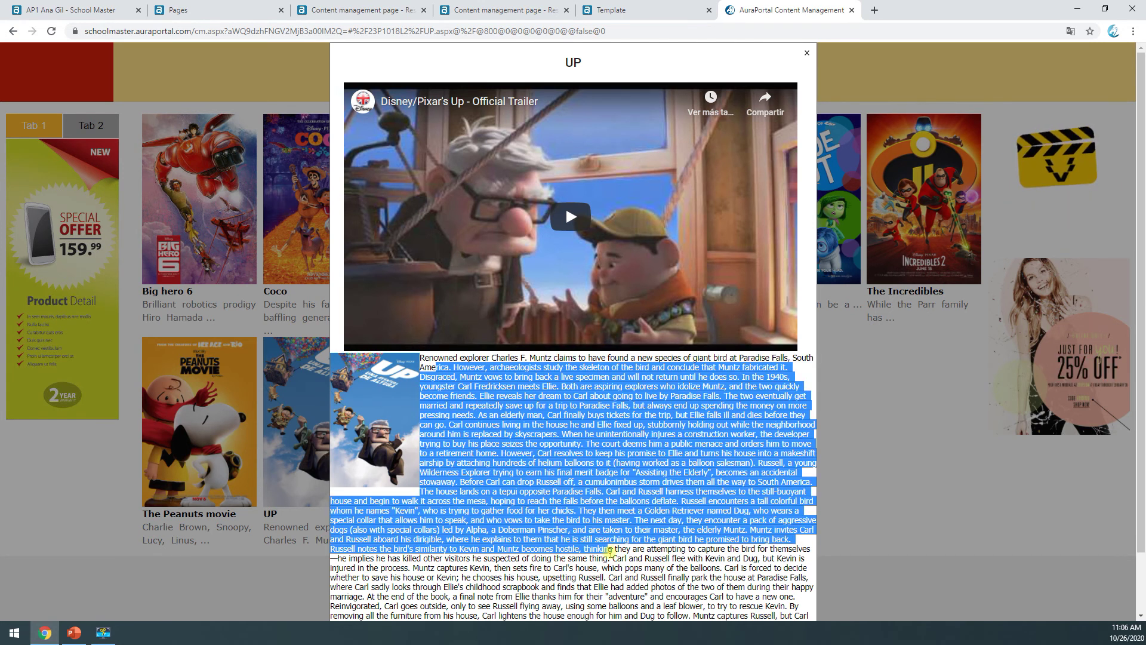
Step: Set the content position of DEMO Template 2's Image poster and description cell to 20 px on all four sides and save the cell
click(614, 11)
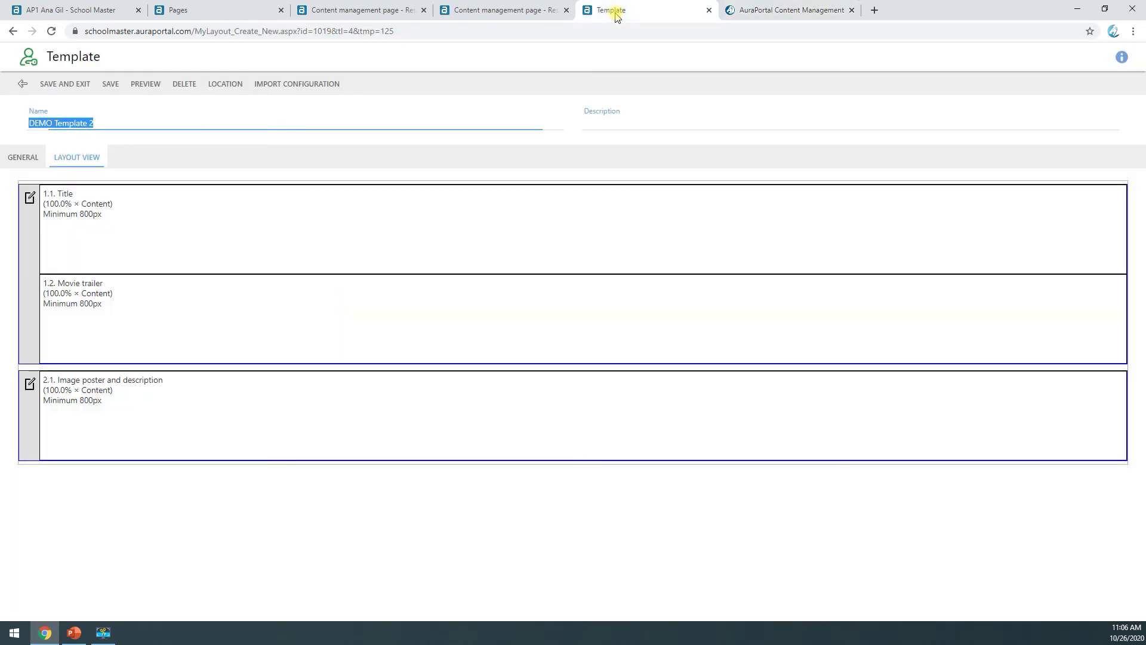
click(448, 405)
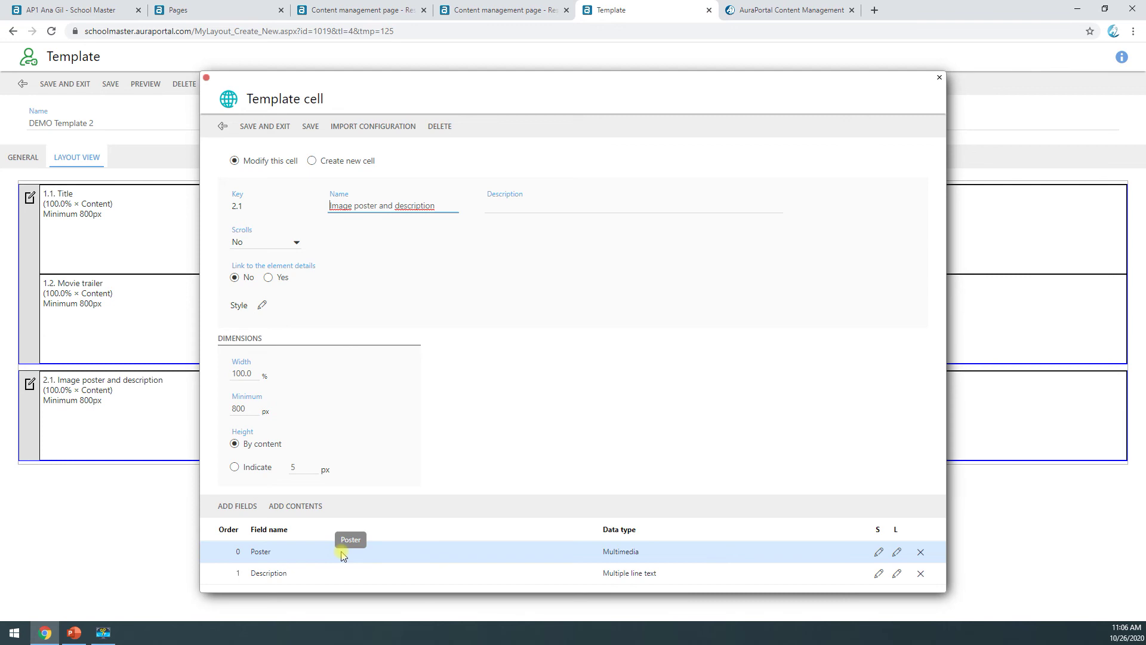
click(879, 553)
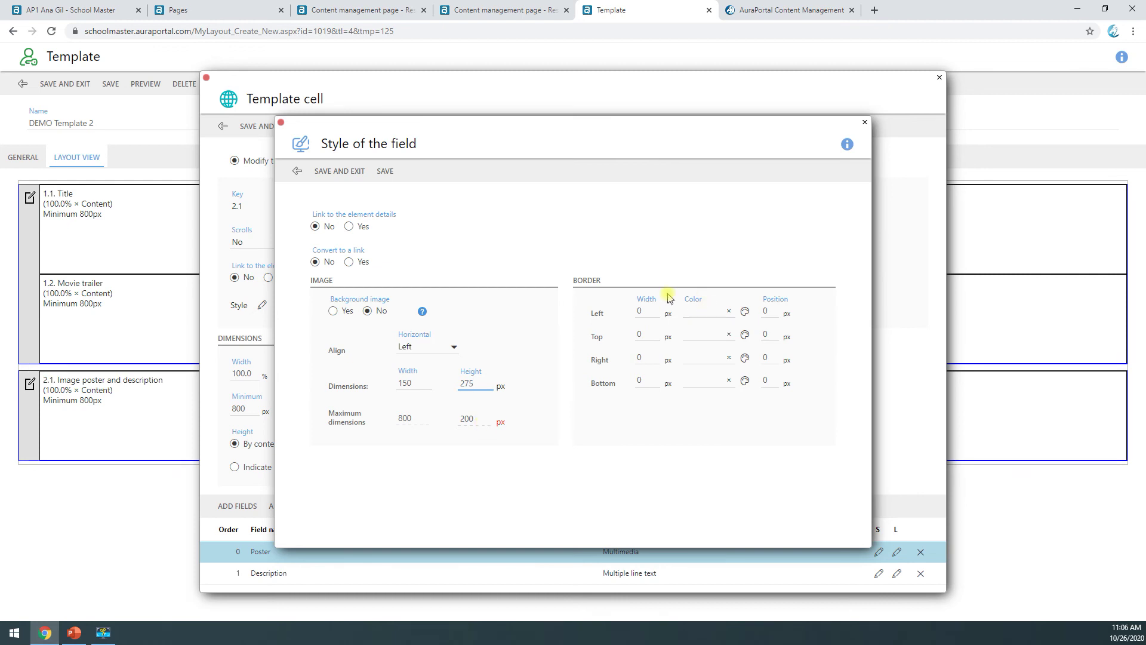
click(332, 172)
click(259, 310)
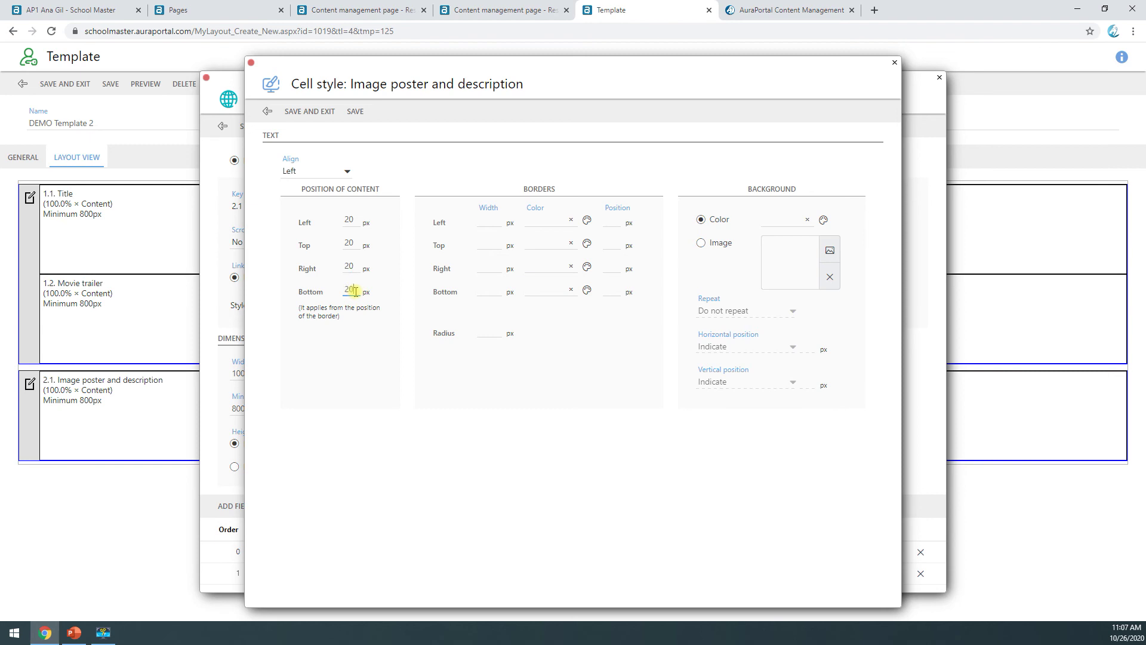
click(310, 112)
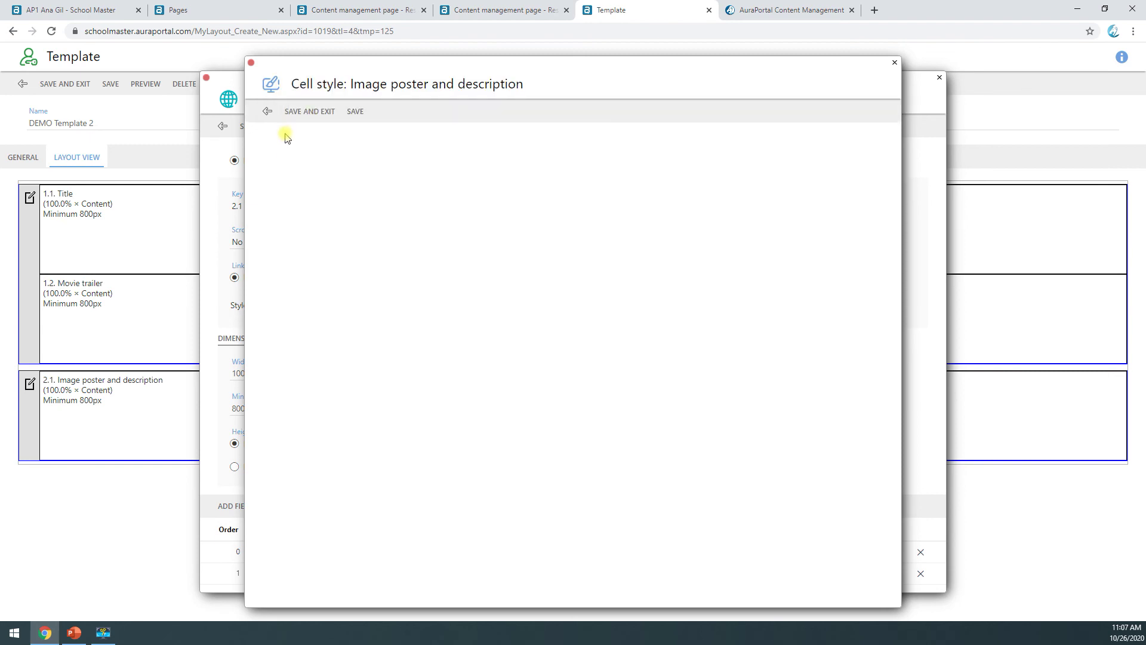
click(263, 123)
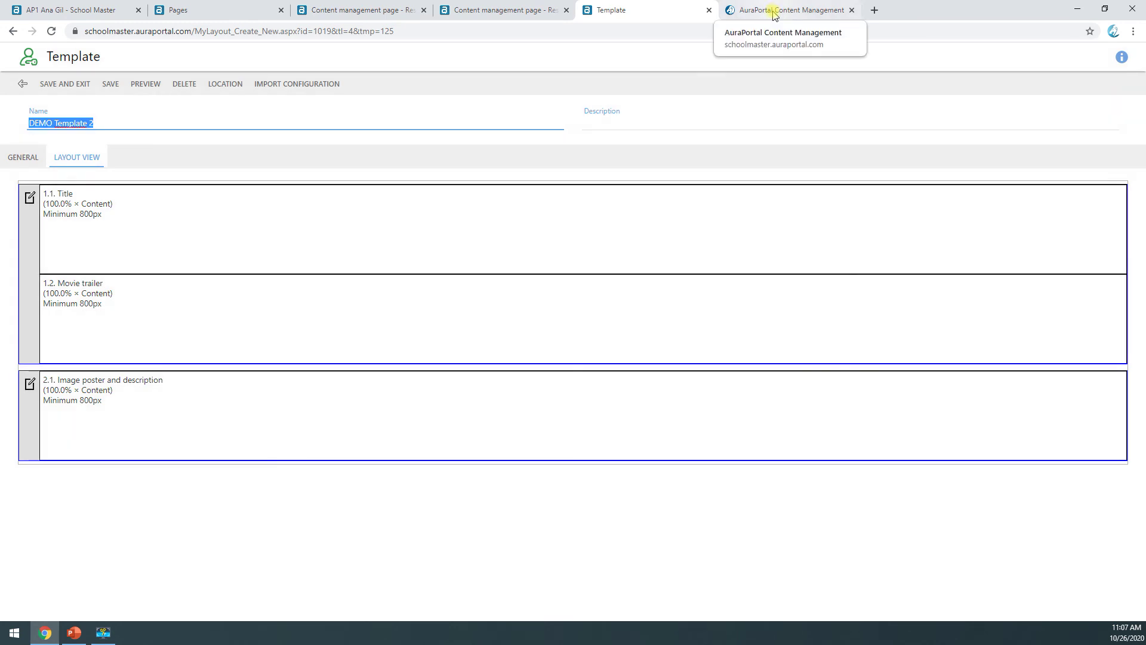
Step: Reopen UP's detail window on the published page and examine the spacing around the poster and the description text
click(773, 13)
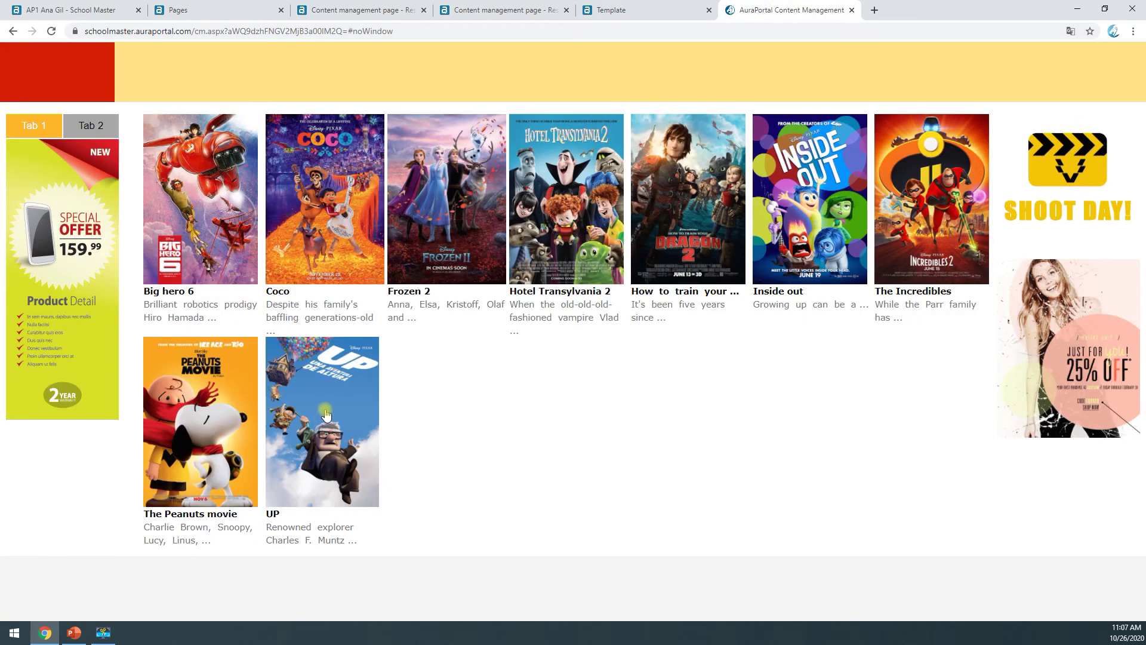
click(328, 411)
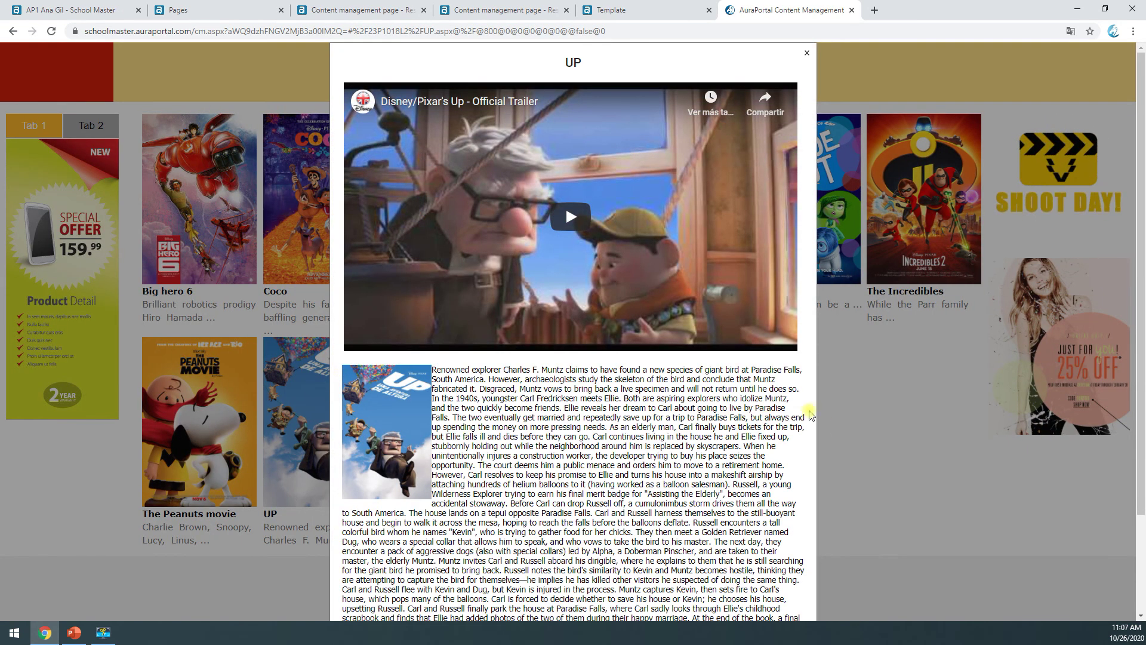
scroll(628, 485, down, 2)
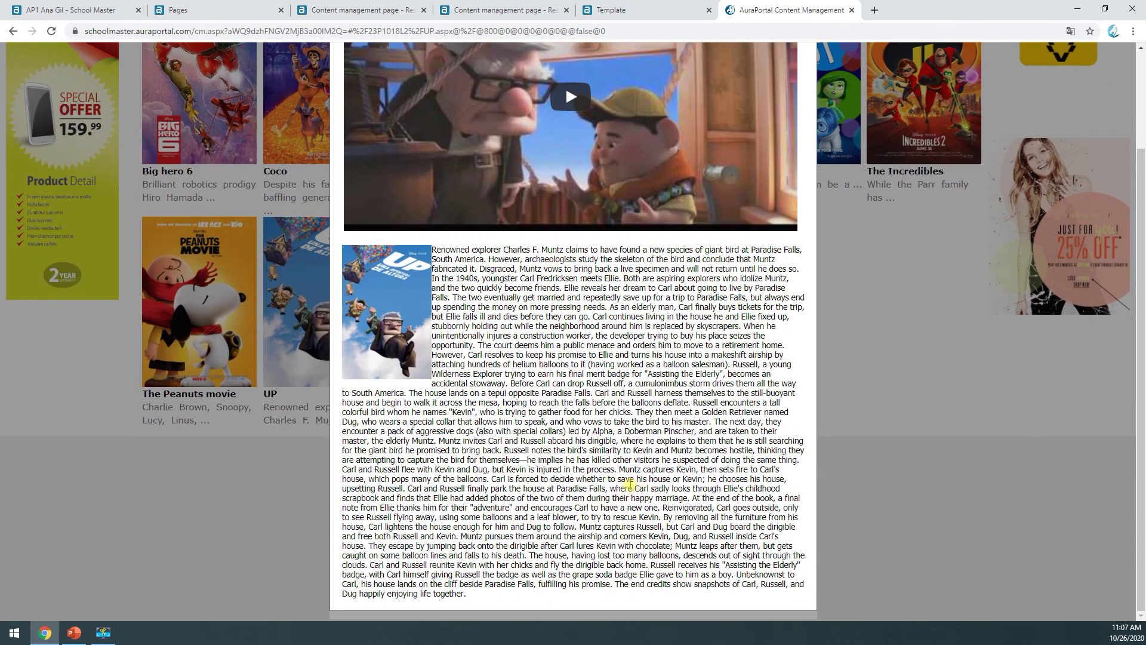
drag(456, 382, 432, 251)
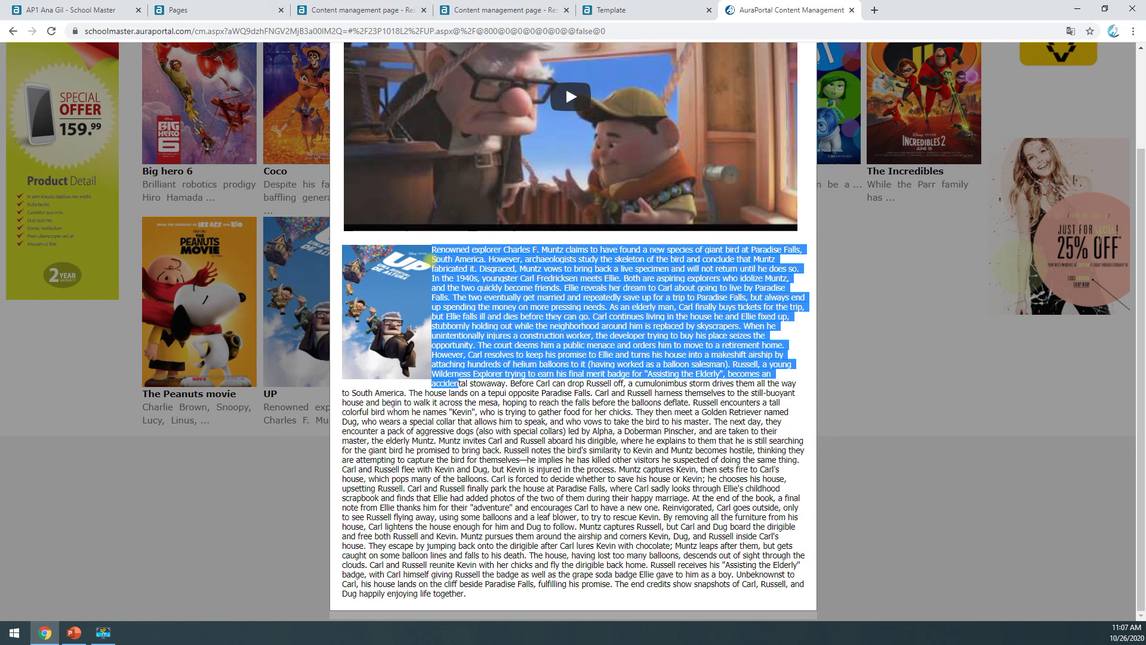
click(493, 398)
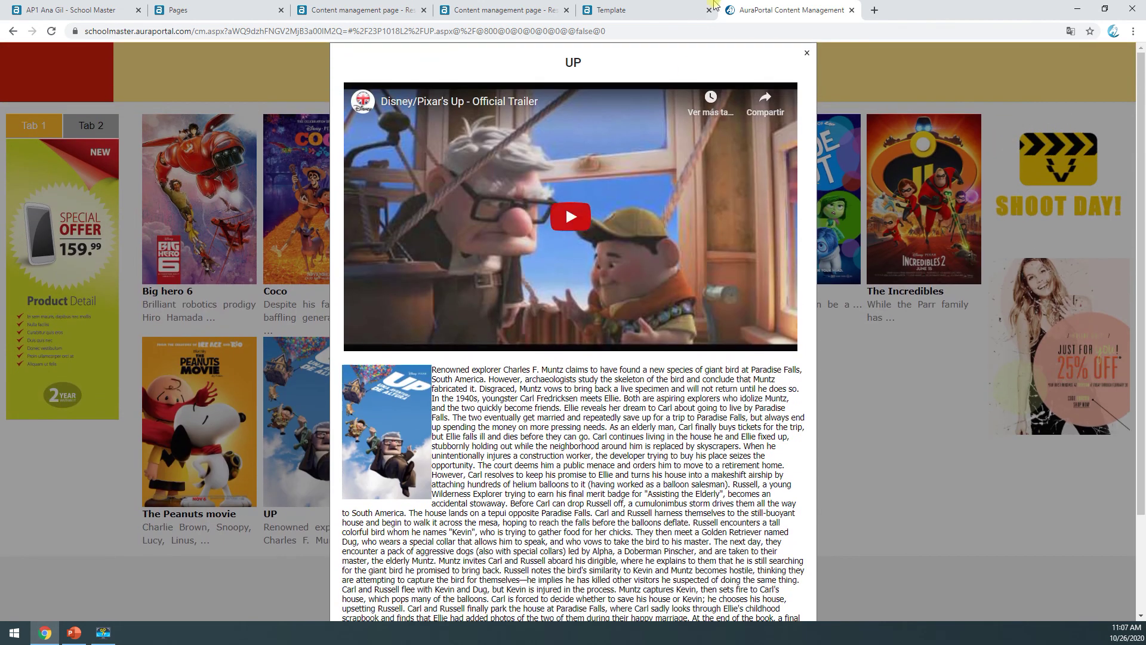
Step: Style the Description field in the Image poster and description cell with line spacing 1.75, font size 11 and colour #141212
click(612, 10)
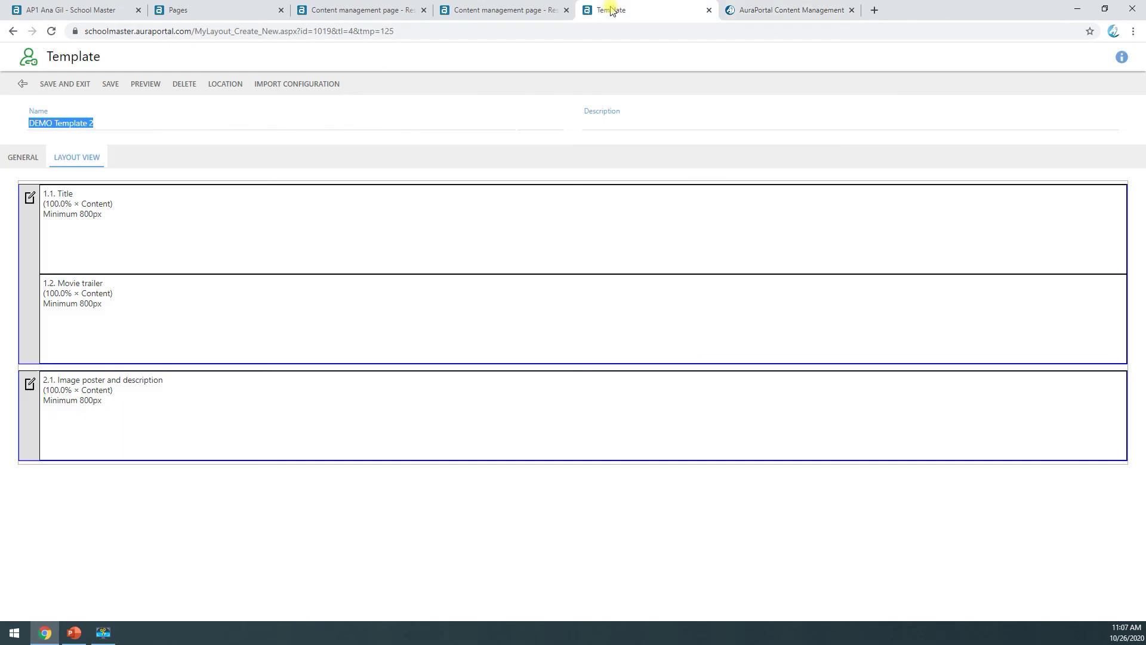
click(350, 402)
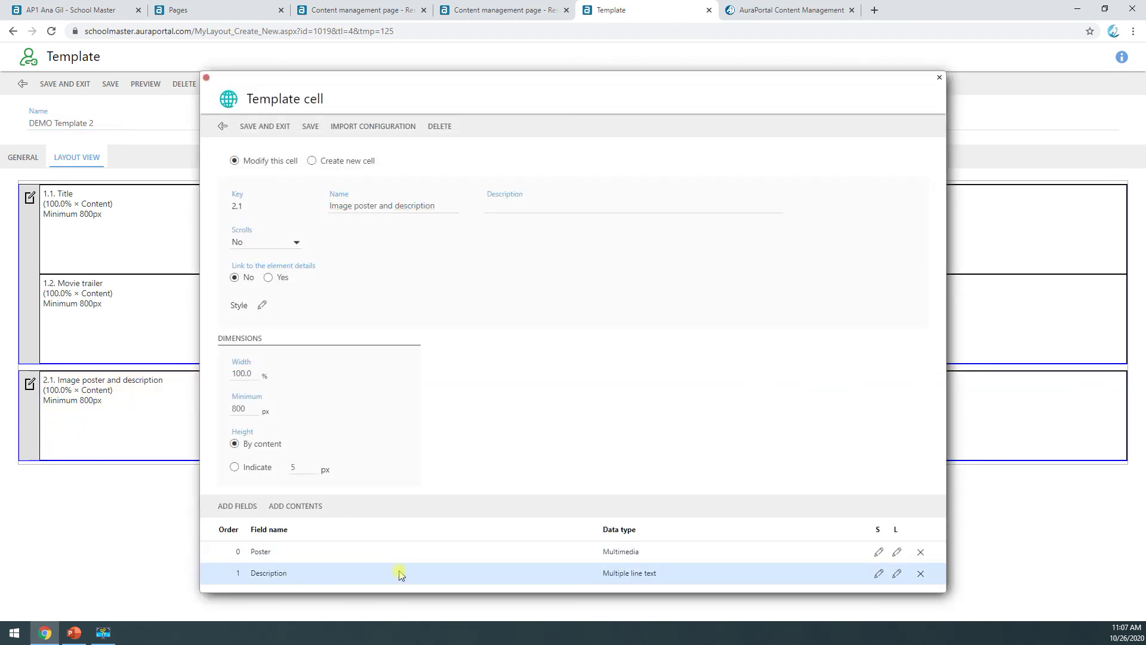
click(878, 575)
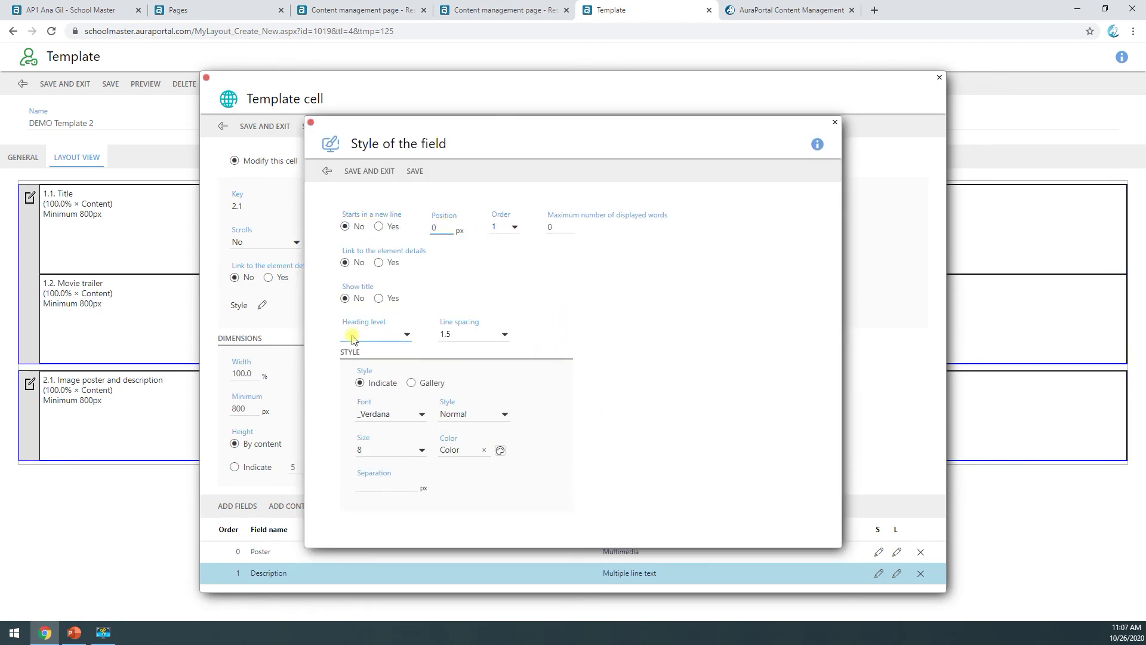
click(476, 338)
click(485, 397)
click(383, 452)
click(402, 272)
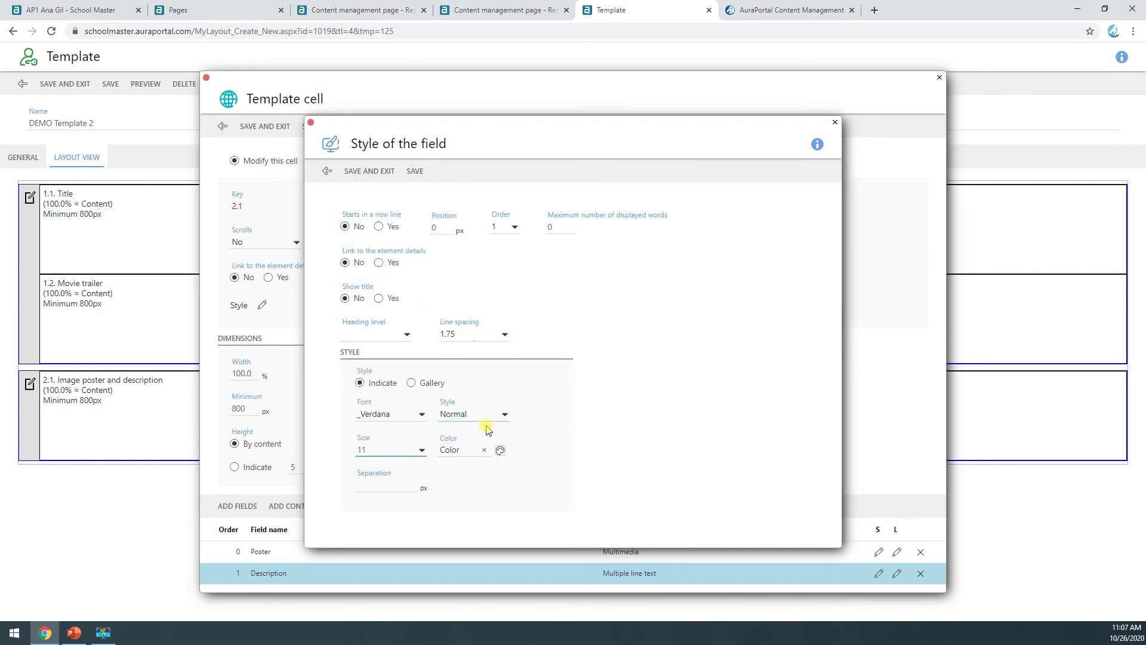
click(500, 450)
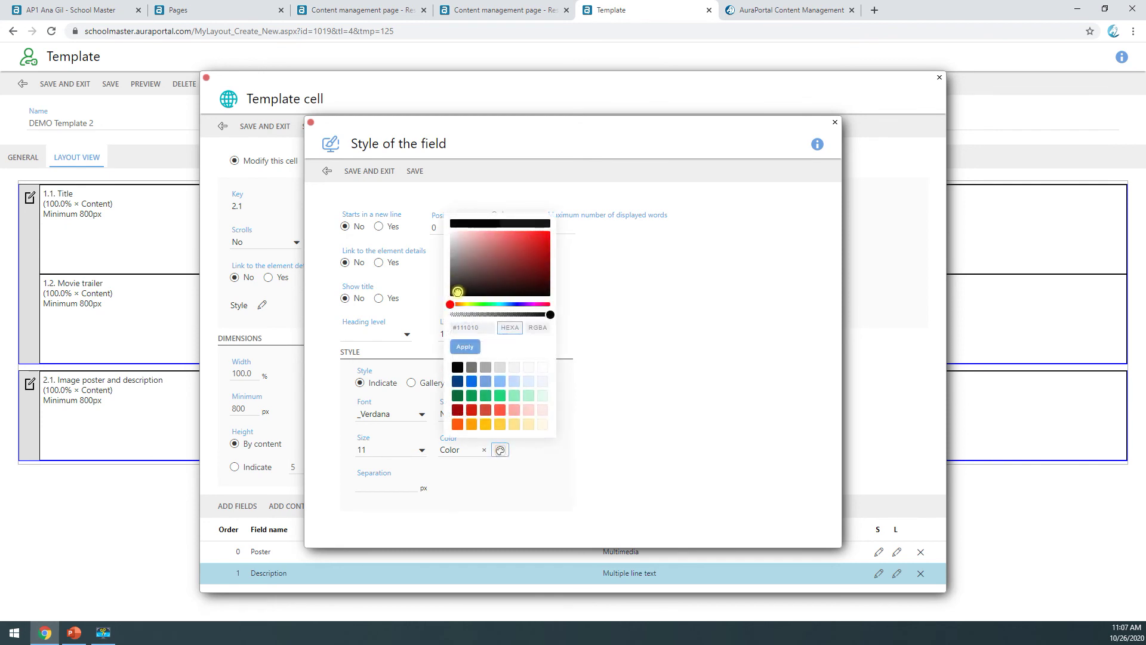
click(467, 348)
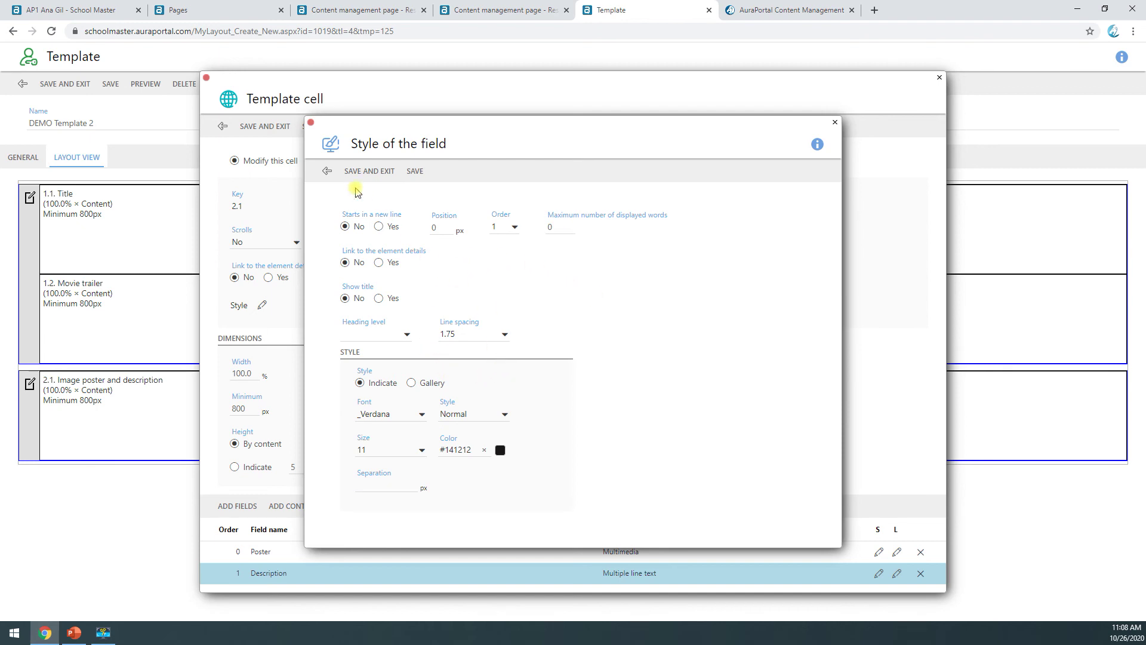
click(375, 173)
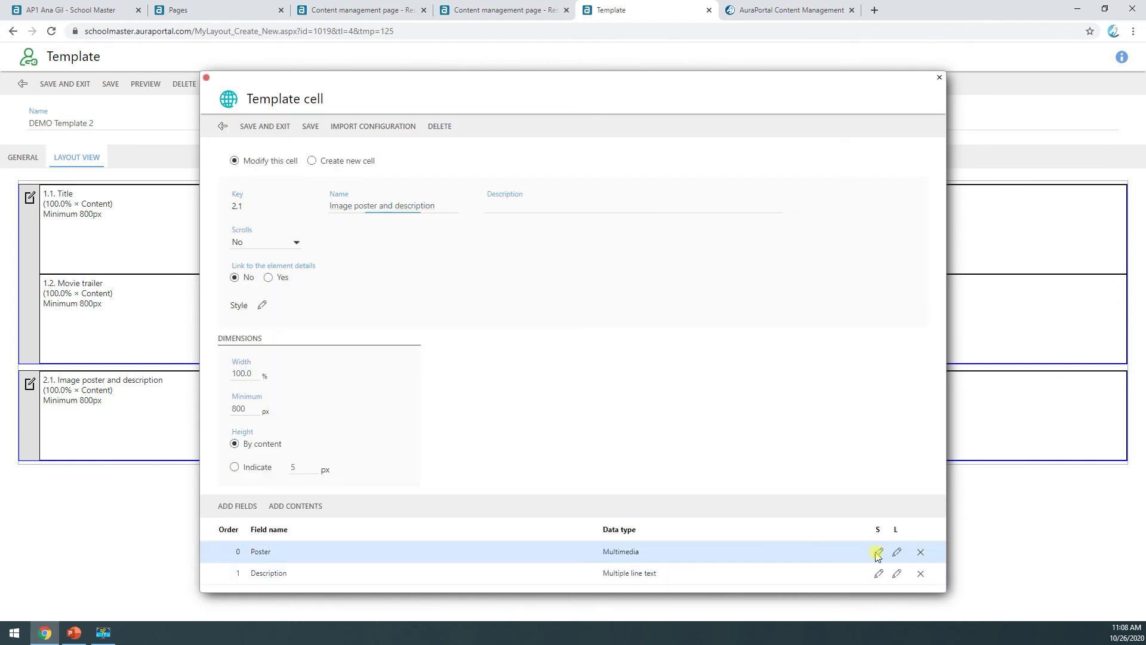
Step: Give the Poster field a 20 px right border and a 10 px bottom border, and save the template cell
click(877, 554)
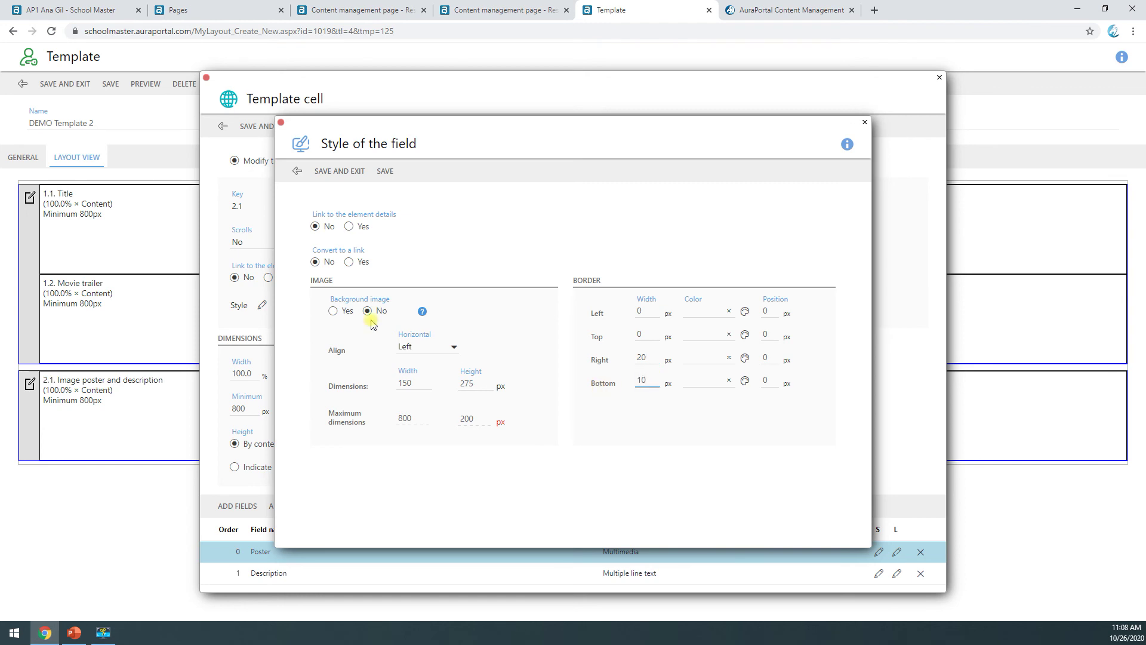
click(351, 171)
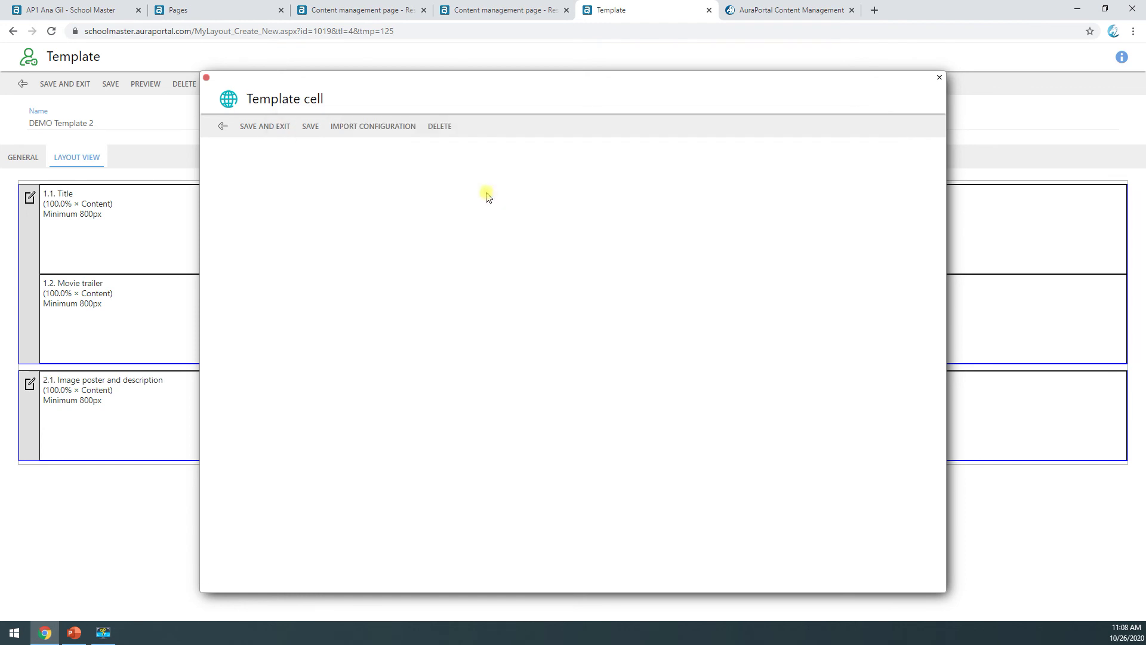
click(283, 125)
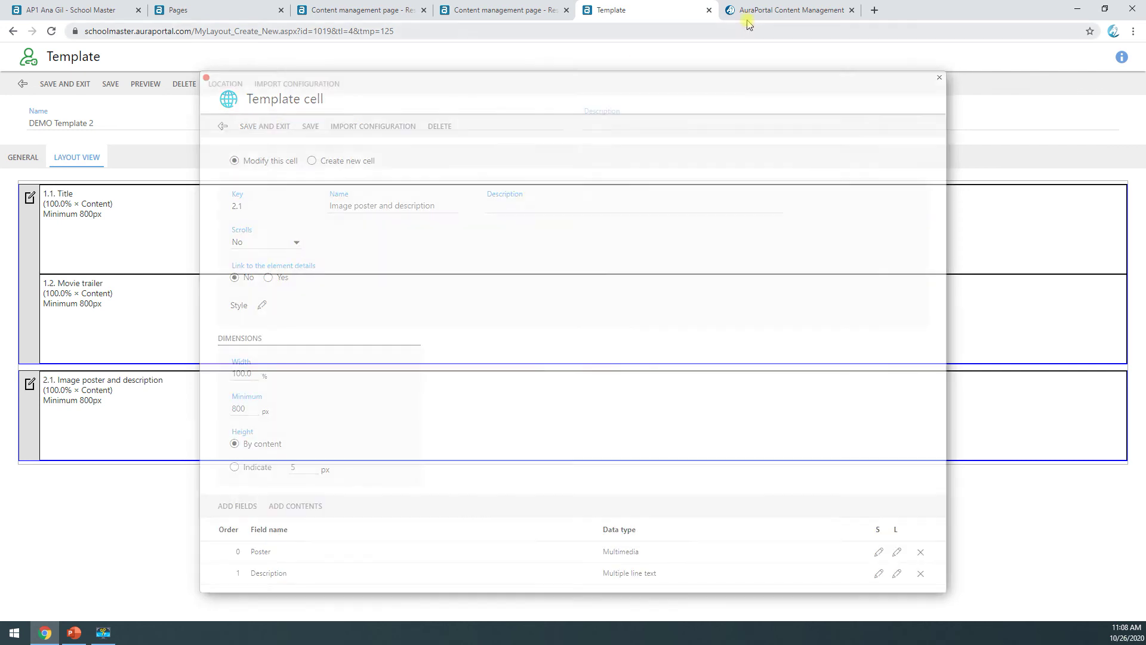
Step: Reopen UP's detail window on the published page and examine the poster's borders and the restyled description through to the end
click(748, 24)
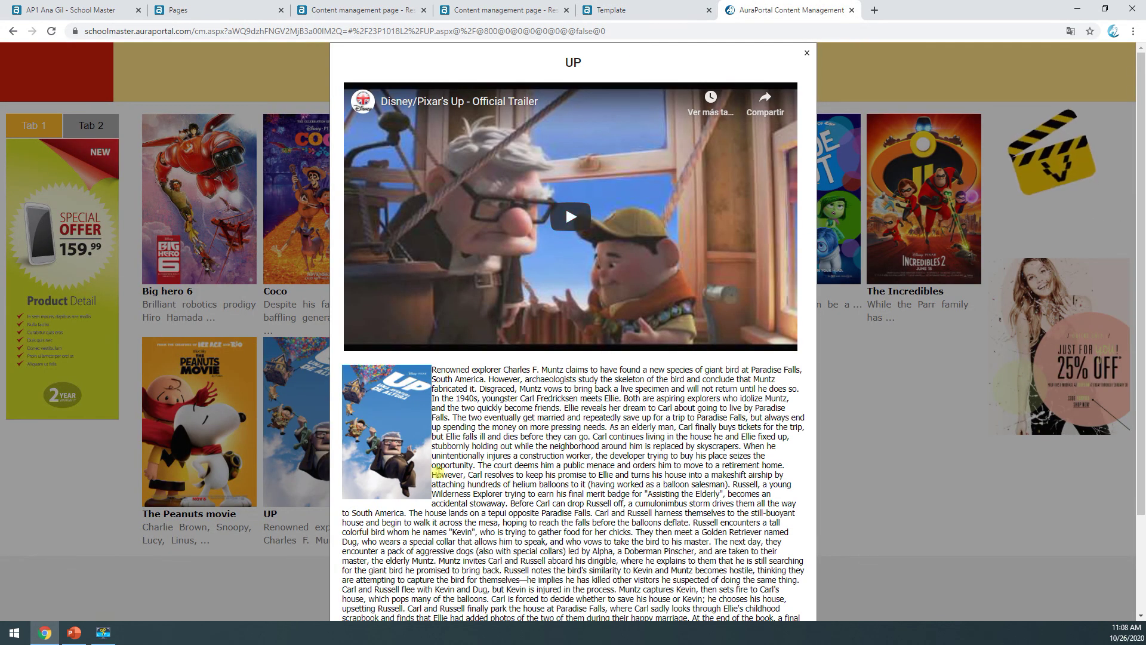
click(807, 53)
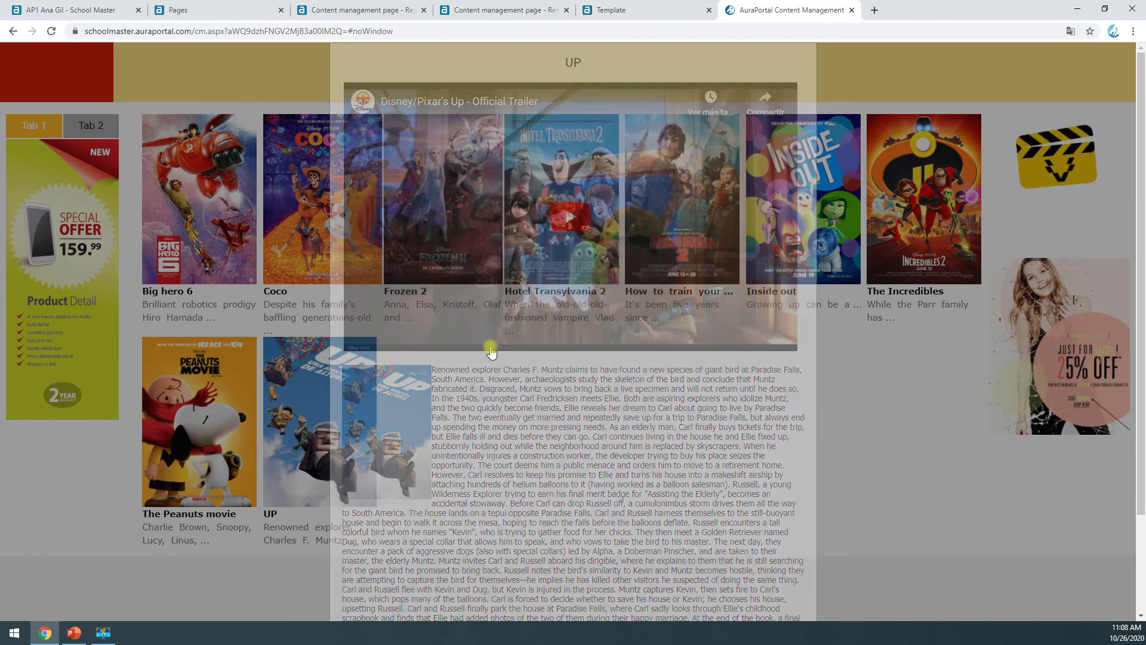
click(344, 407)
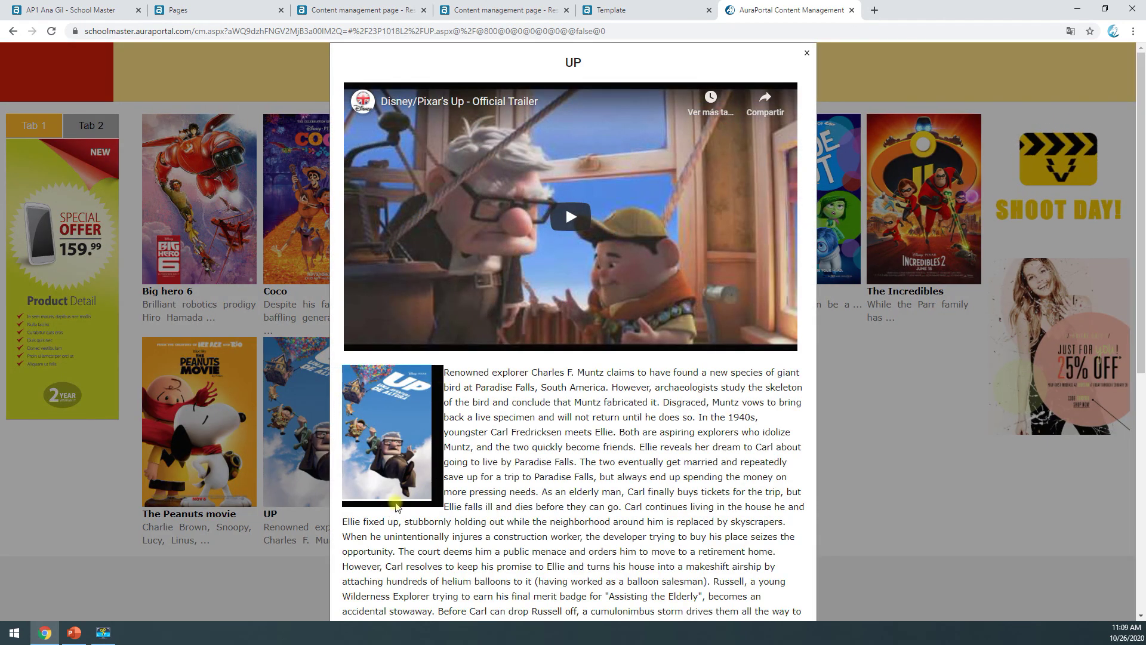
scroll(453, 520, down, 3)
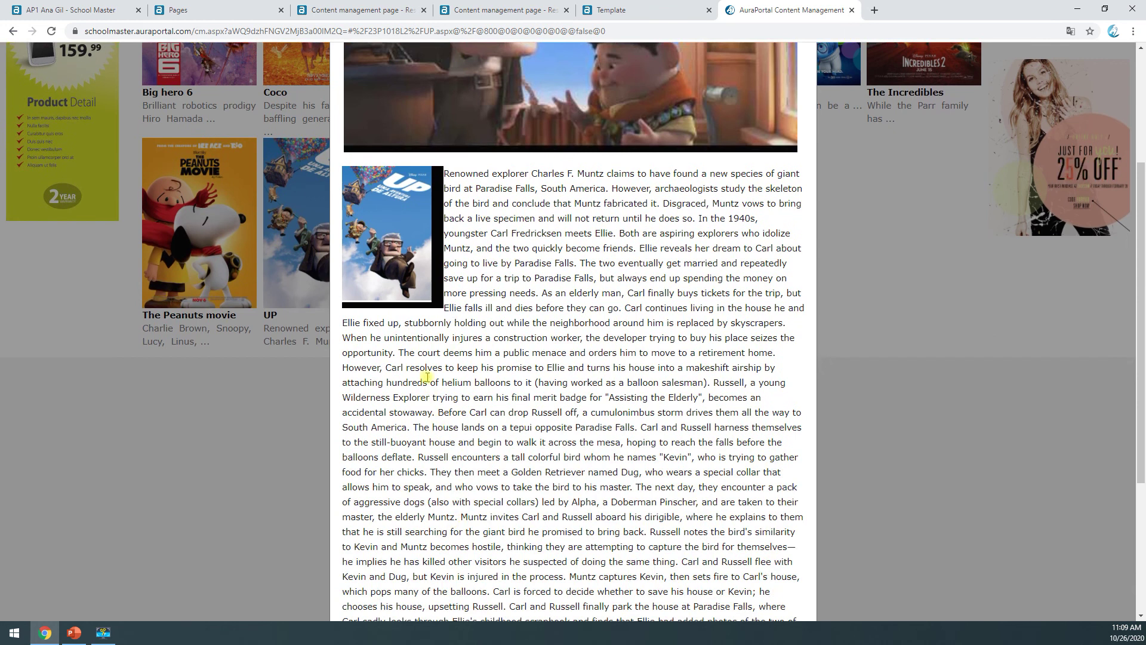
scroll(427, 376, up, 2)
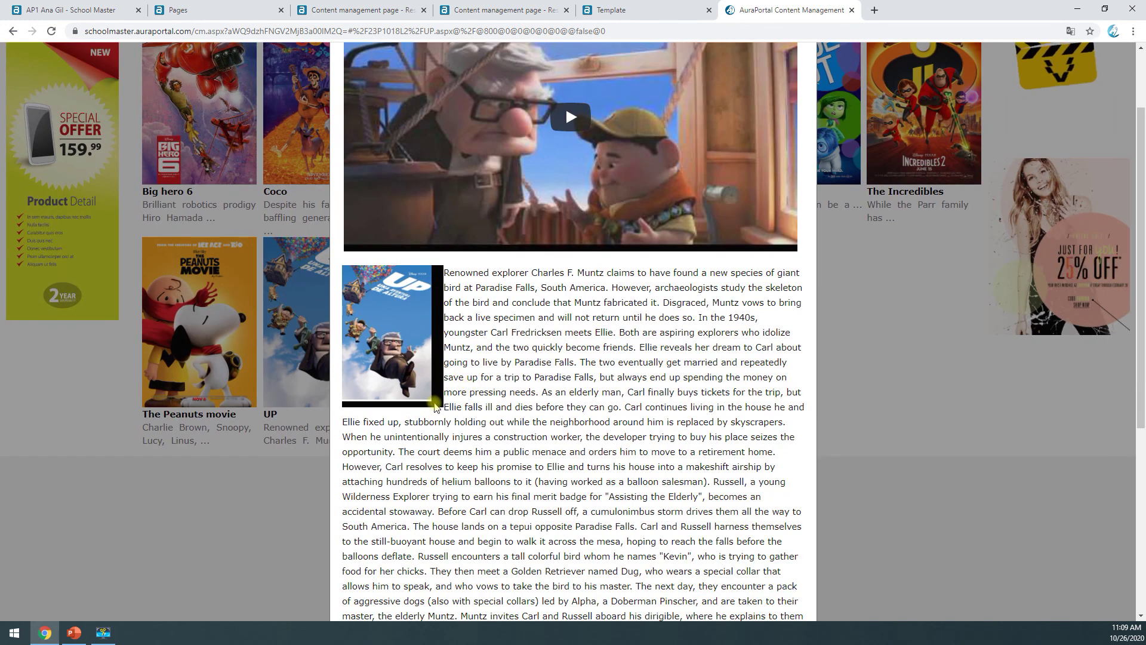
scroll(438, 463, down, 5)
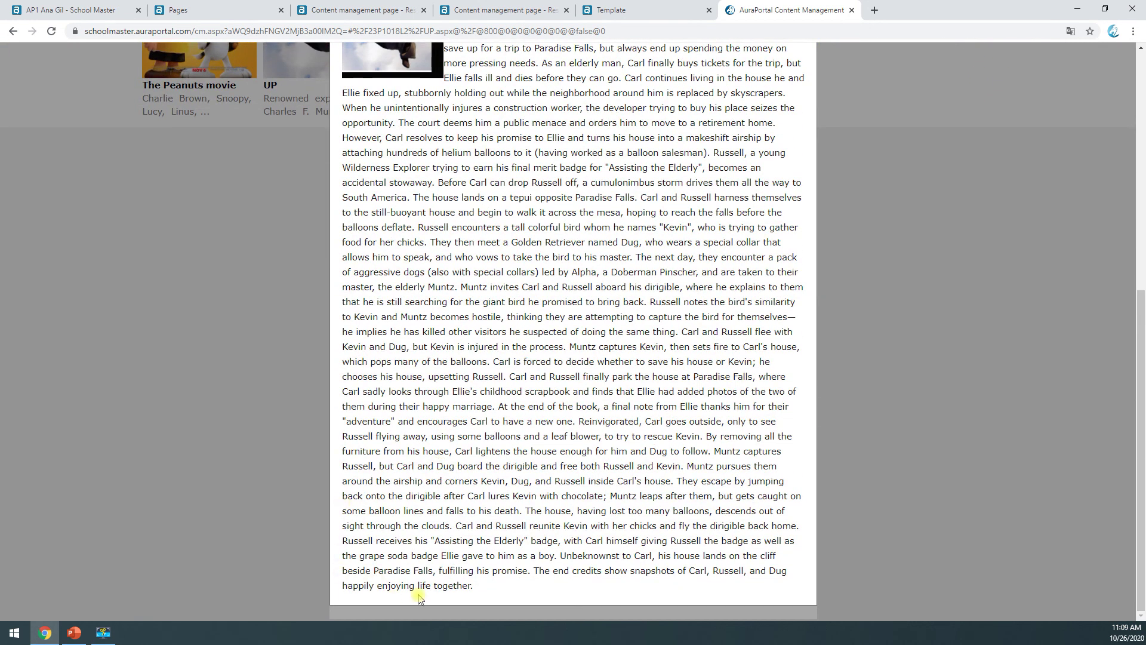
scroll(564, 205, up, 10)
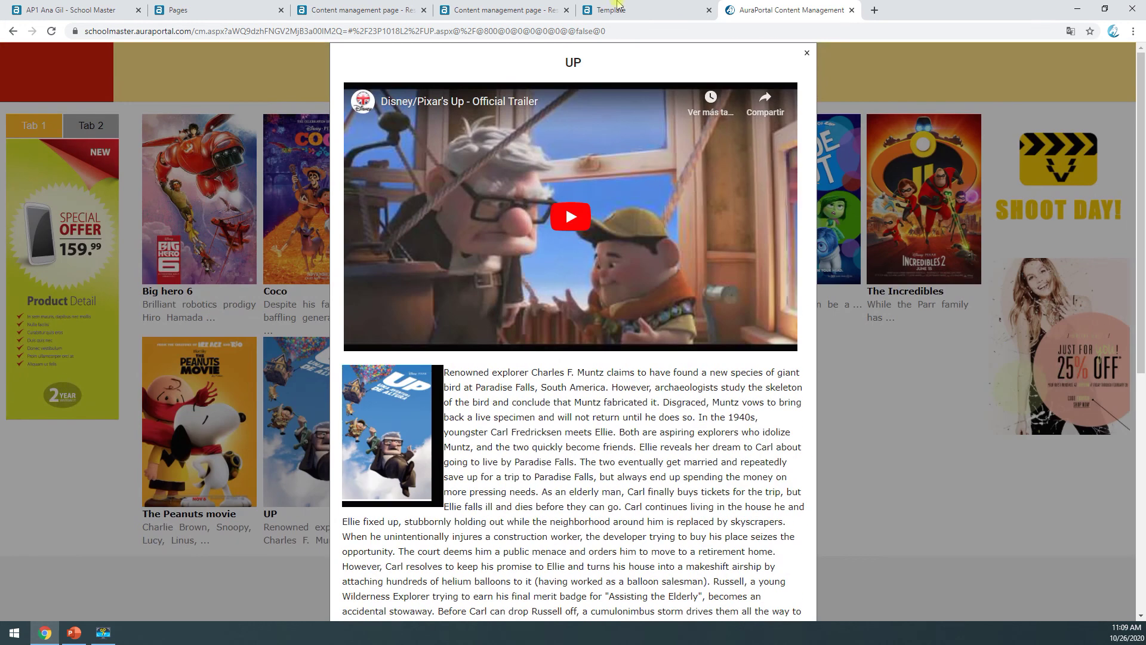
Step: Set the Poster field's right and bottom border colors to #FFFFFF in the Image poster and description cell, and save the field style and cell
click(633, 10)
click(225, 417)
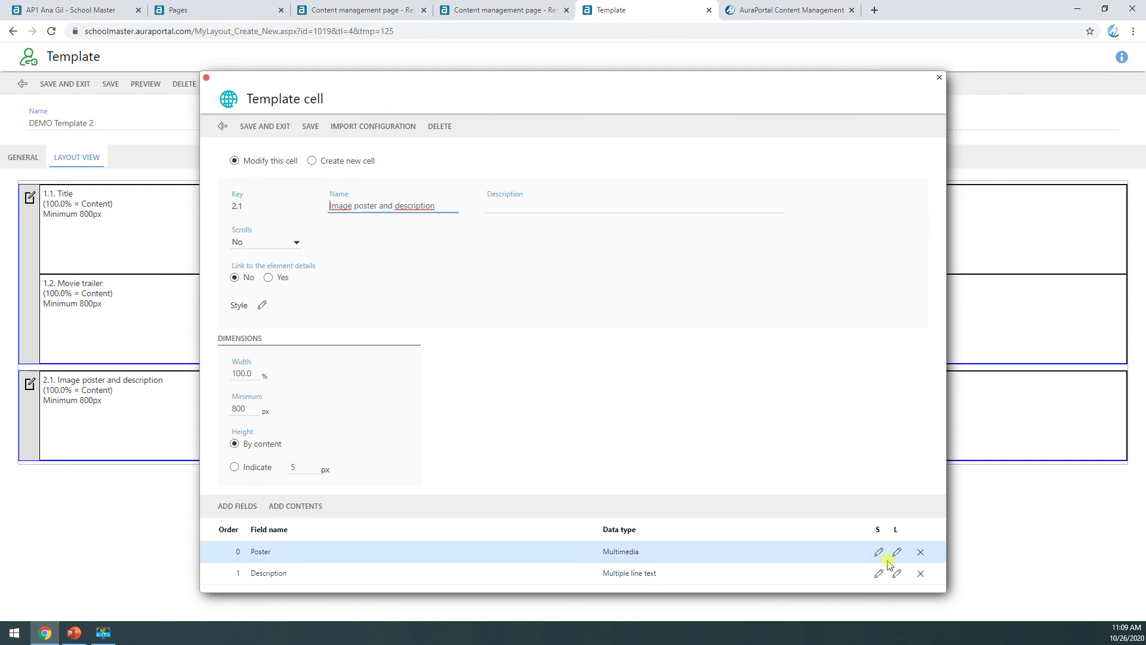
click(877, 553)
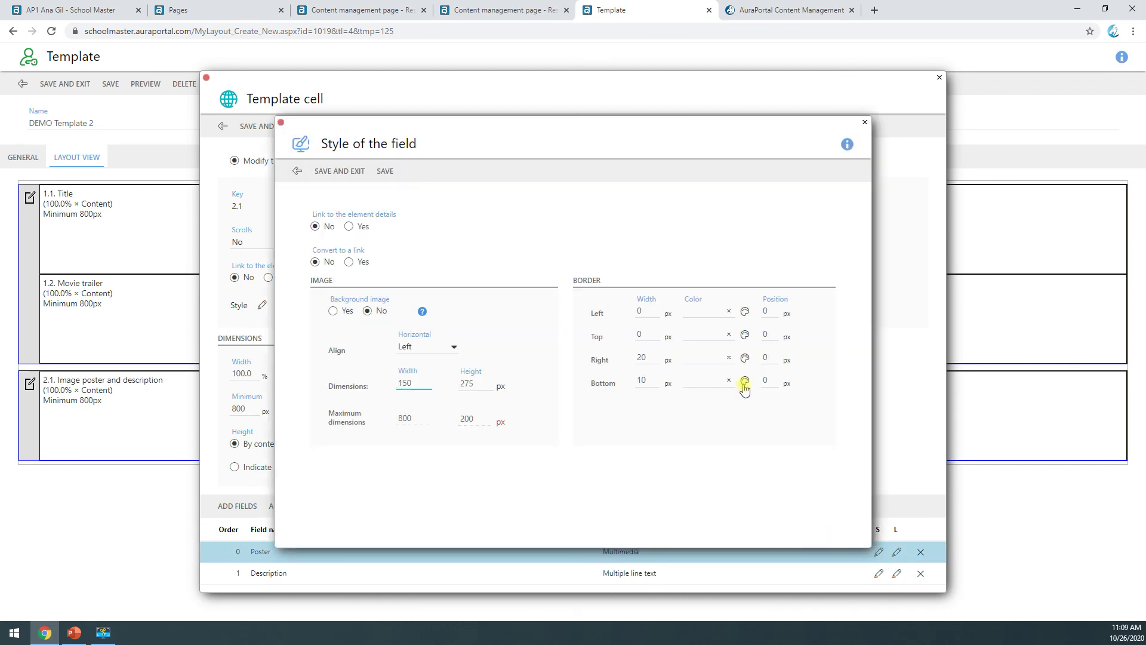
click(744, 383)
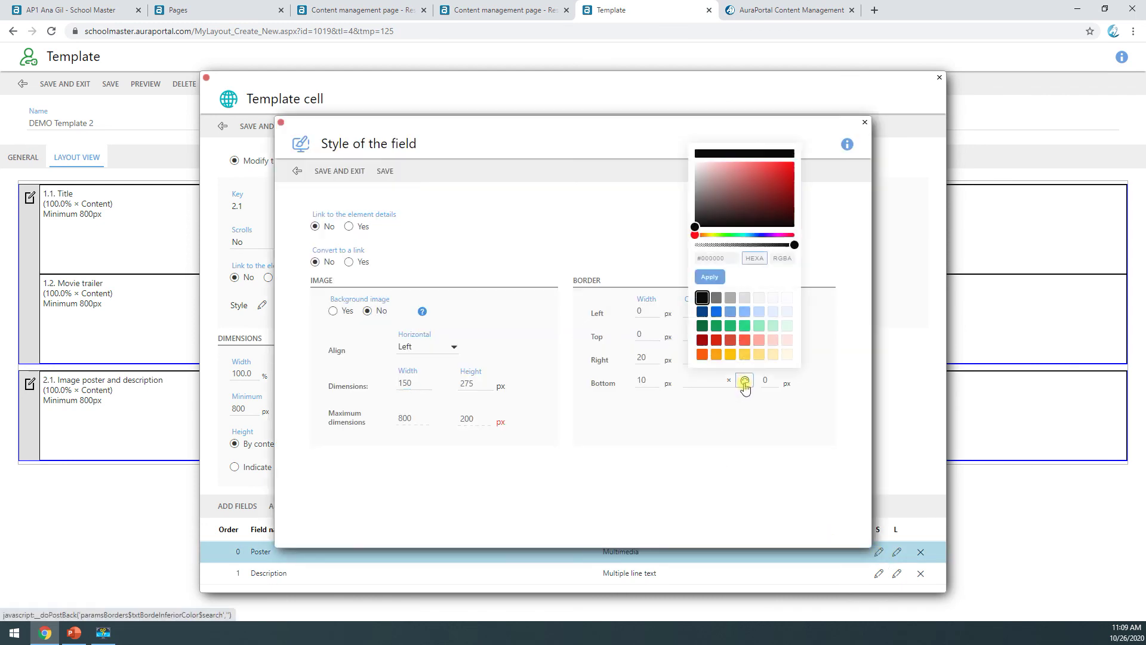
click(787, 298)
click(744, 358)
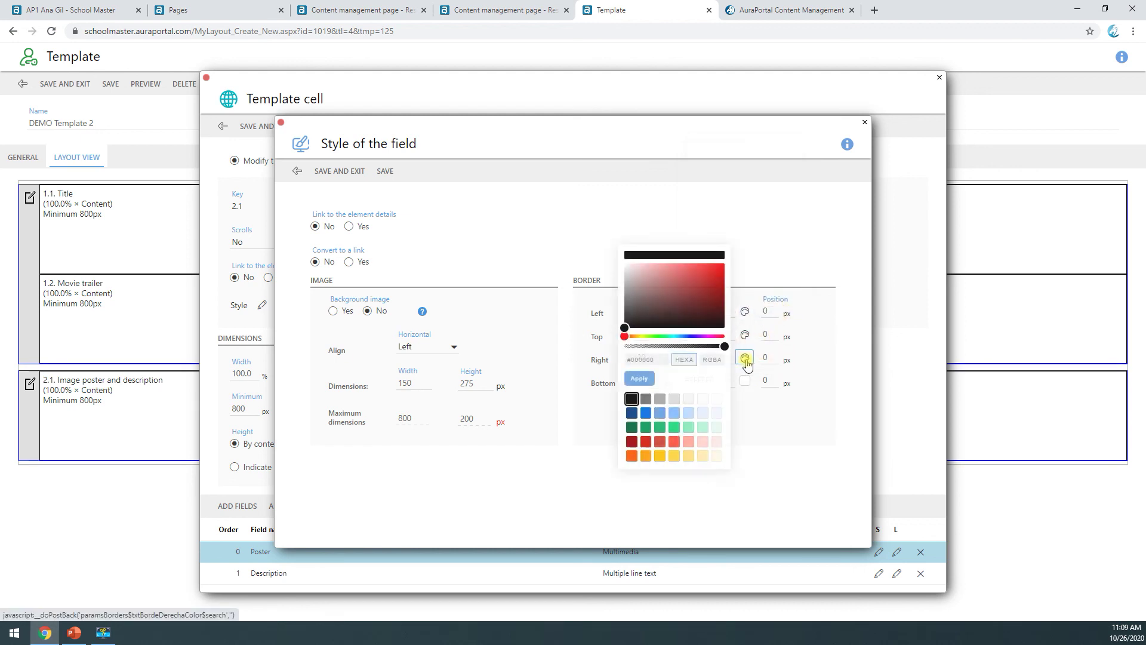
click(716, 400)
click(335, 179)
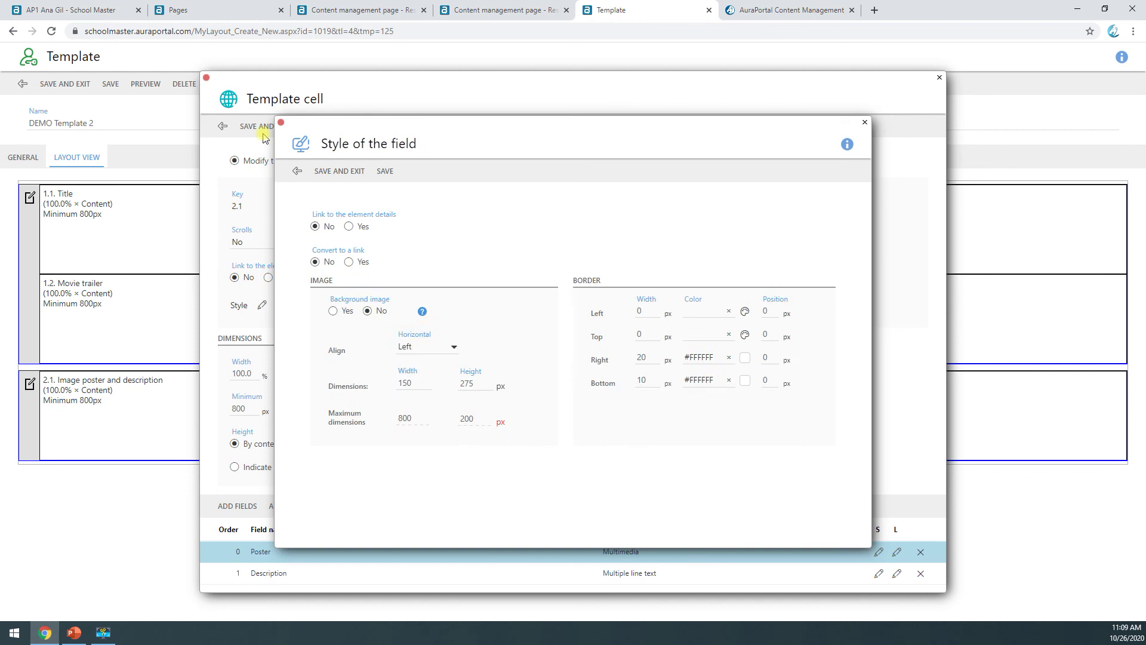
click(258, 132)
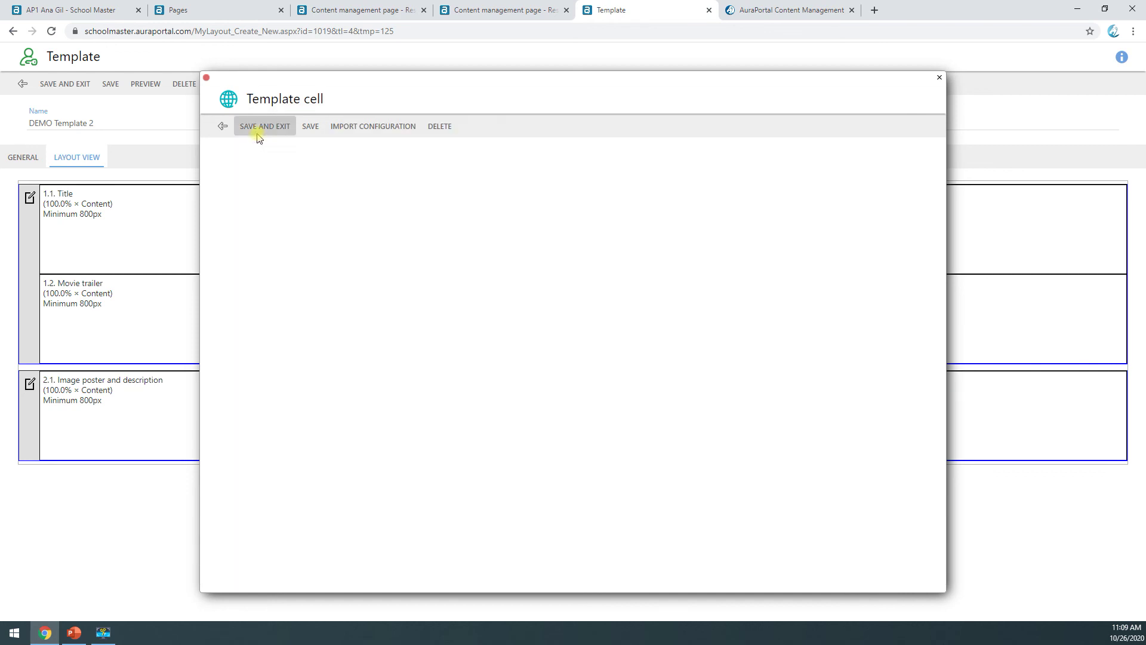
Step: Reopen UP's detail window on the published page and examine the spacing around the poster and the description through to the end
click(757, 13)
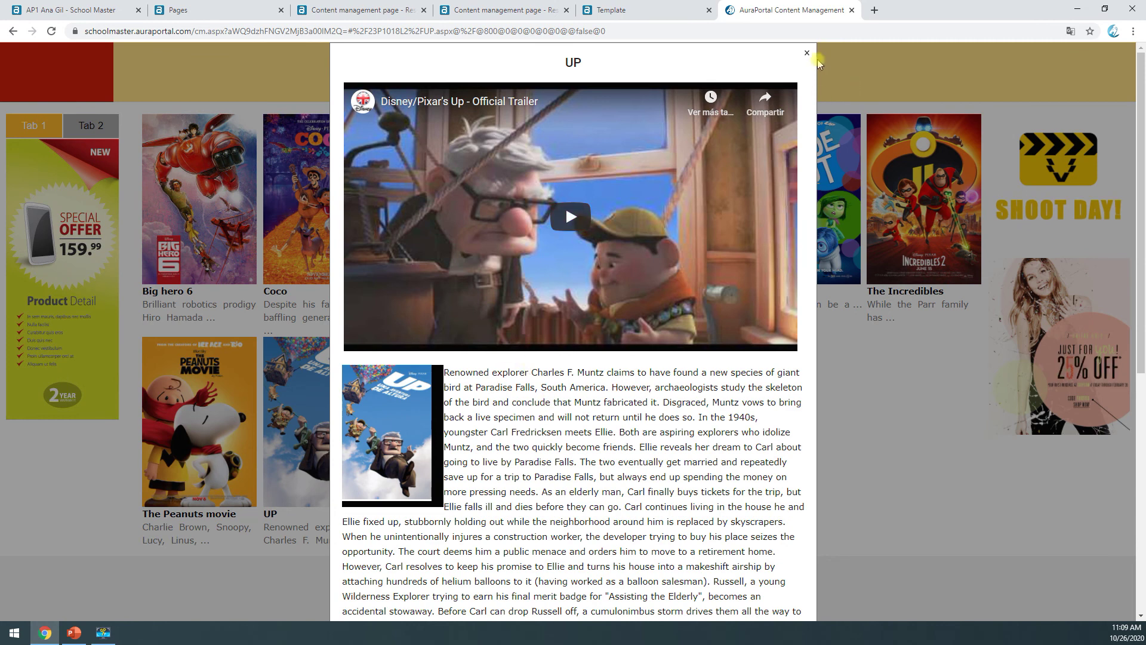
scroll(509, 498, down, 10)
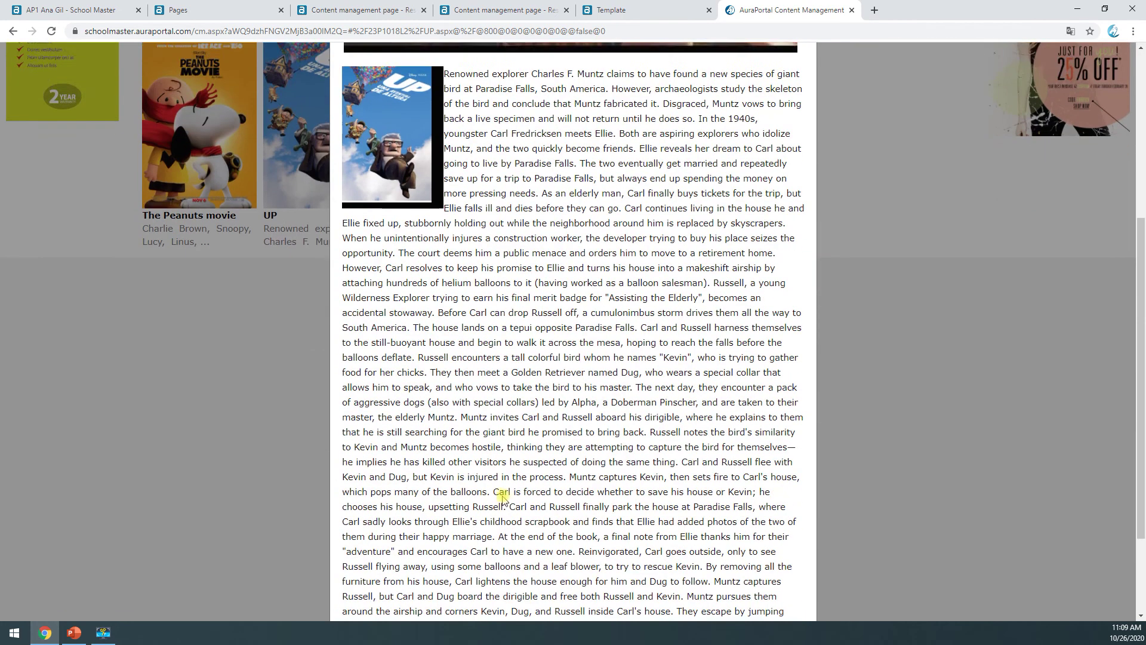
scroll(550, 333, up, 10)
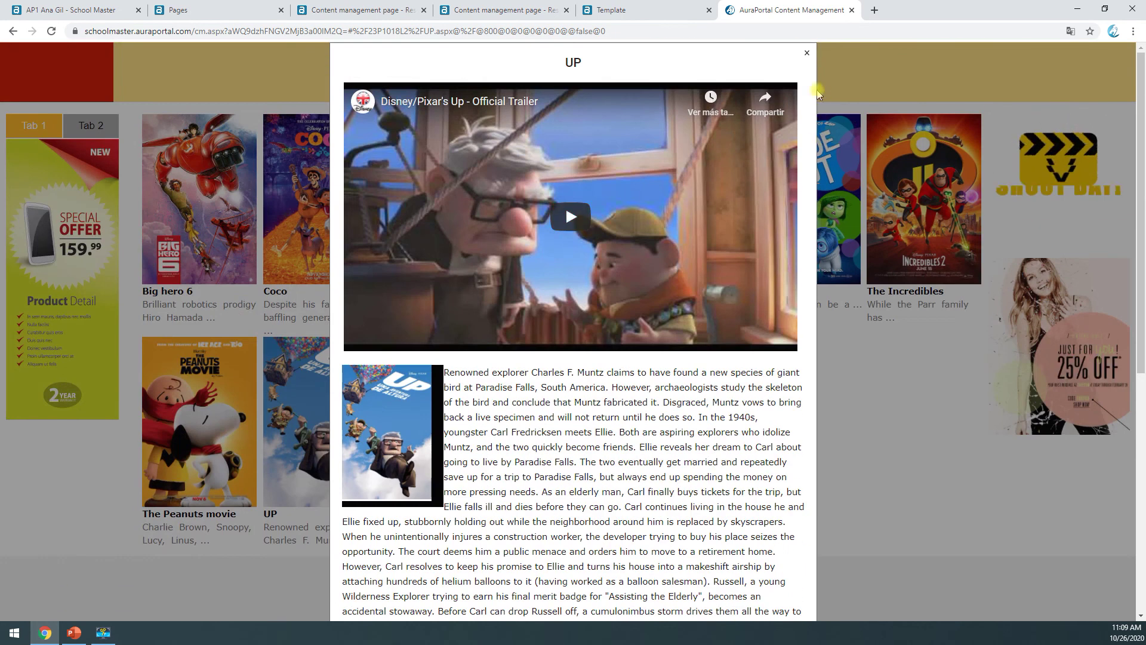
click(806, 52)
click(335, 373)
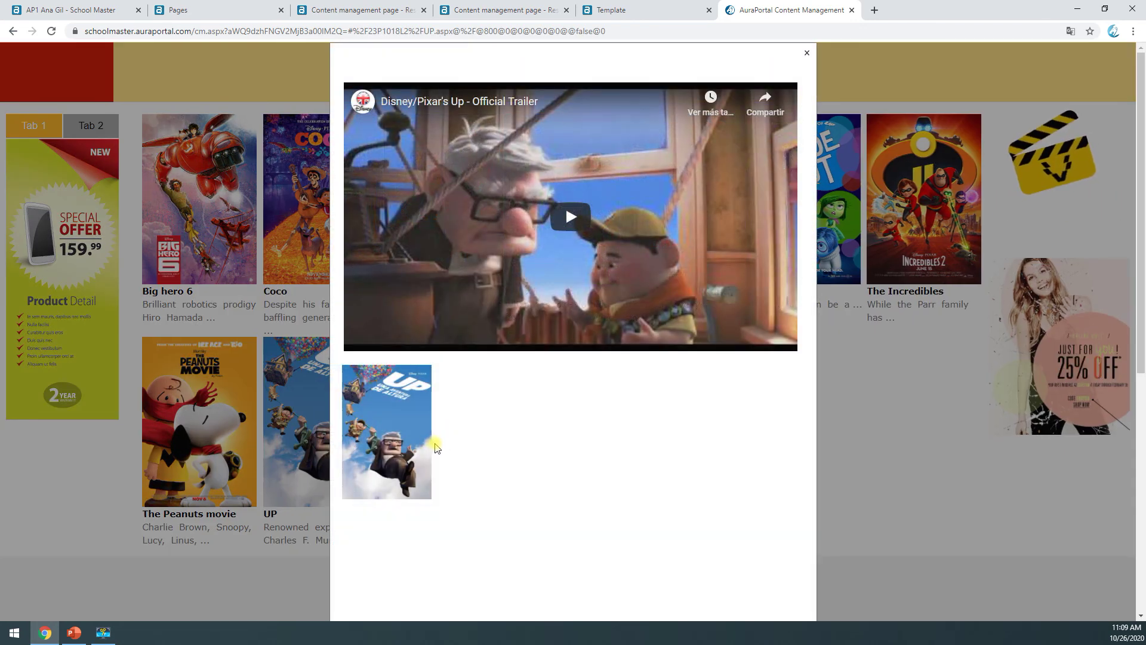
scroll(523, 463, down, 7)
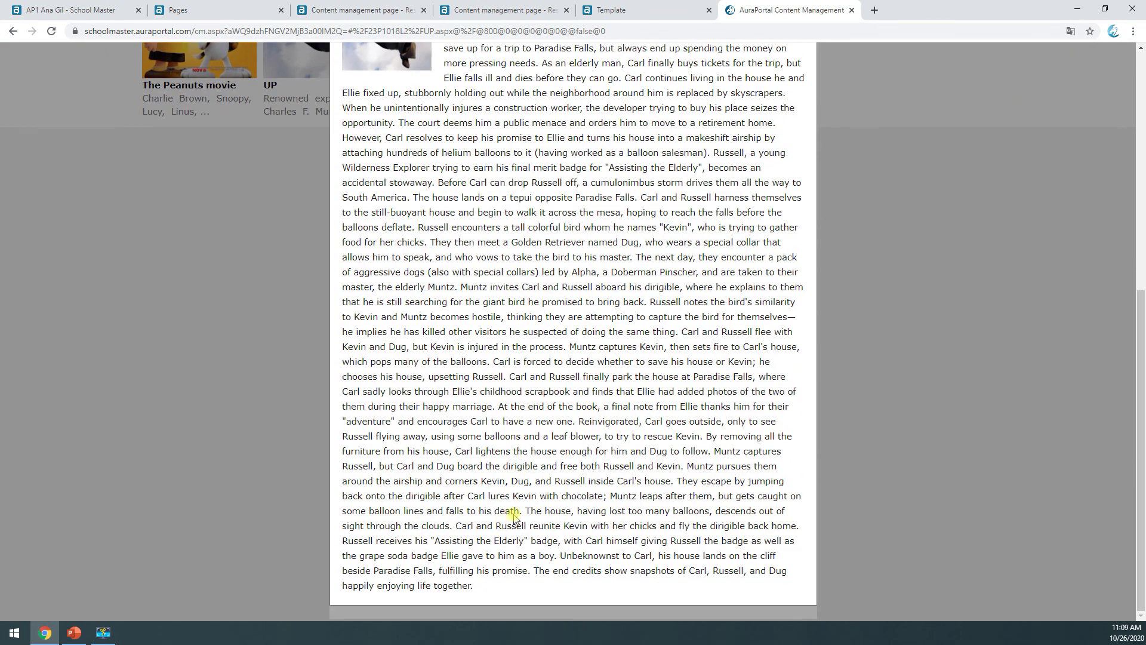
drag(534, 362, 588, 498)
click(587, 506)
scroll(598, 367, up, 7)
drag(473, 342, 484, 356)
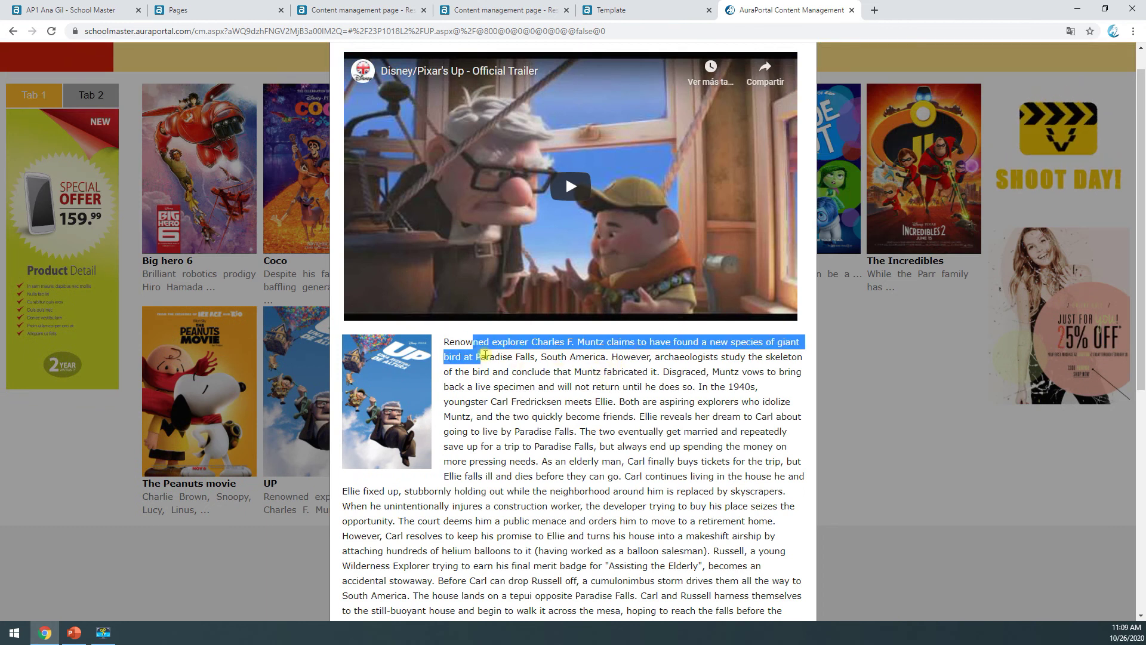
click(474, 356)
scroll(476, 510, down, 2)
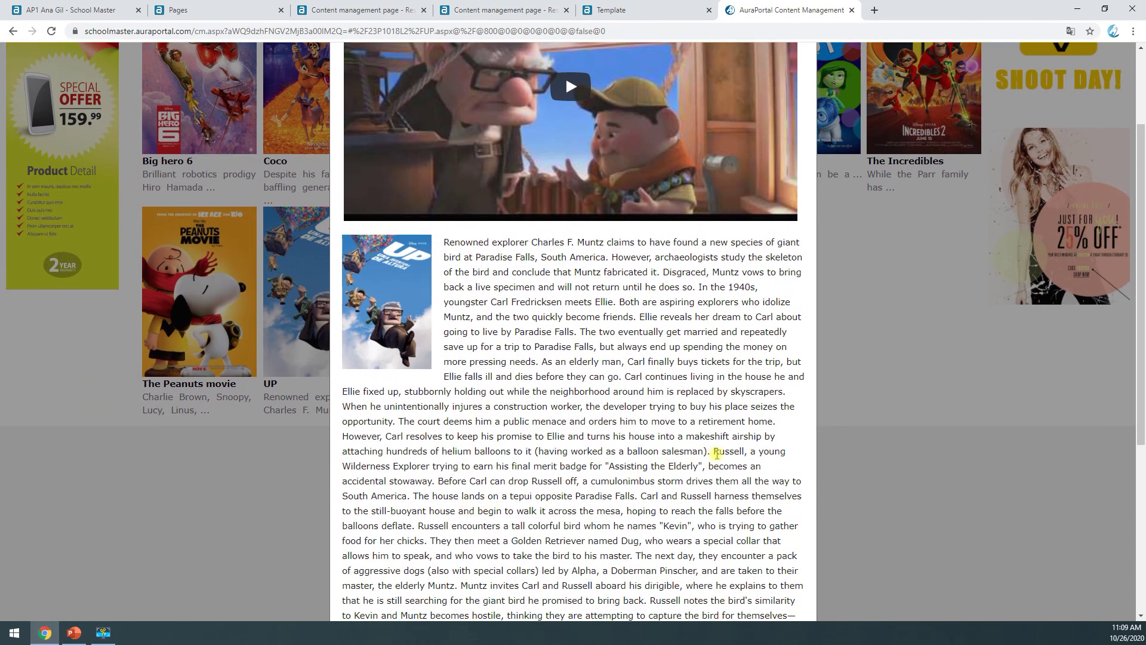
scroll(710, 465, down, 5)
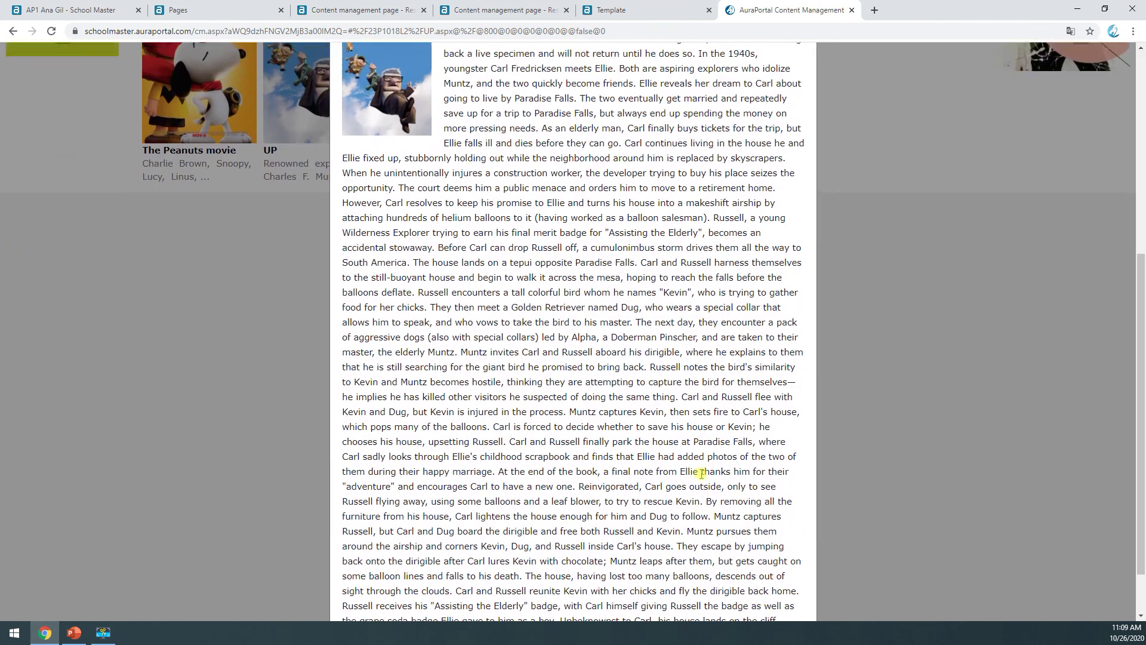
scroll(701, 472, up, 6)
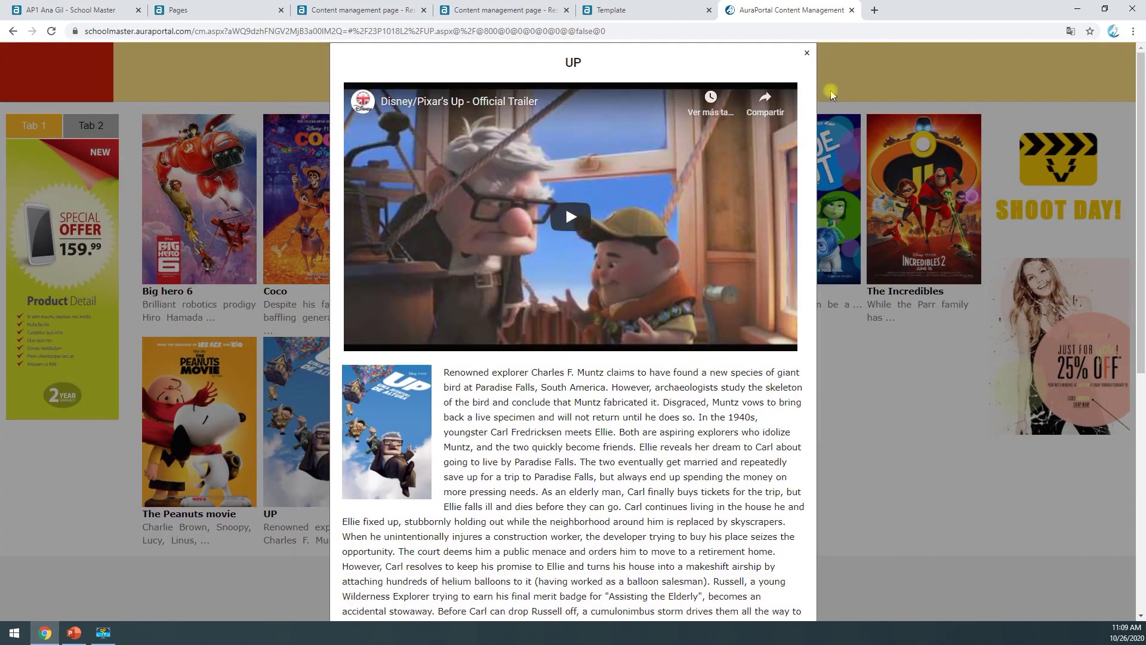
Step: Close UP's detail window and view the detail window of How to train your dragon 2
click(807, 57)
click(704, 277)
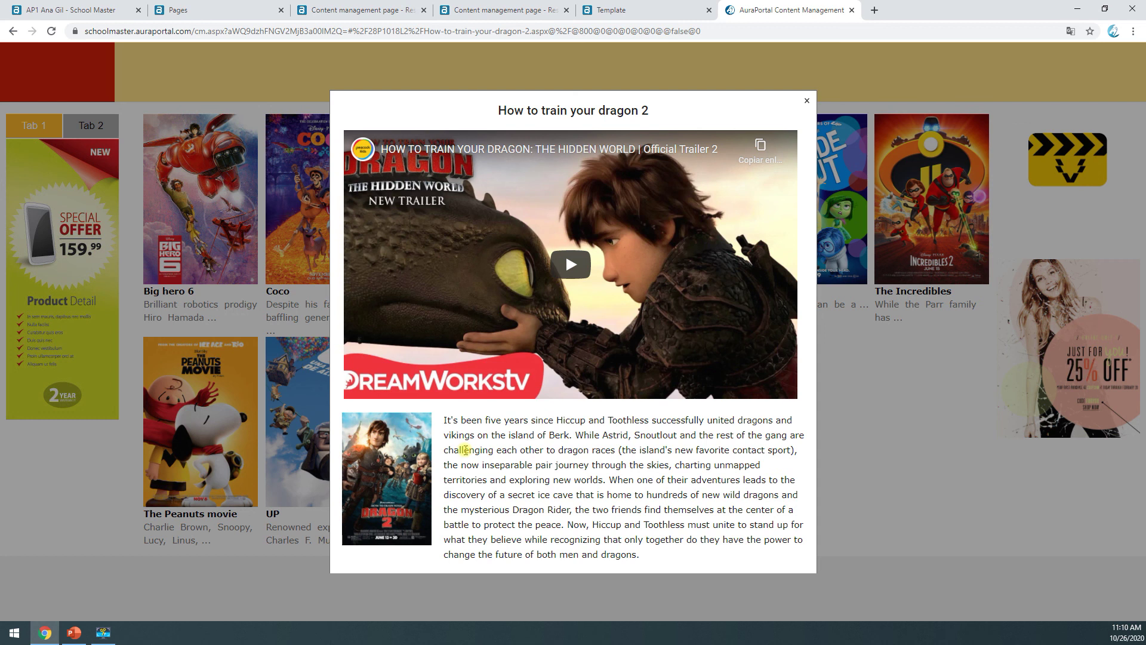
click(807, 101)
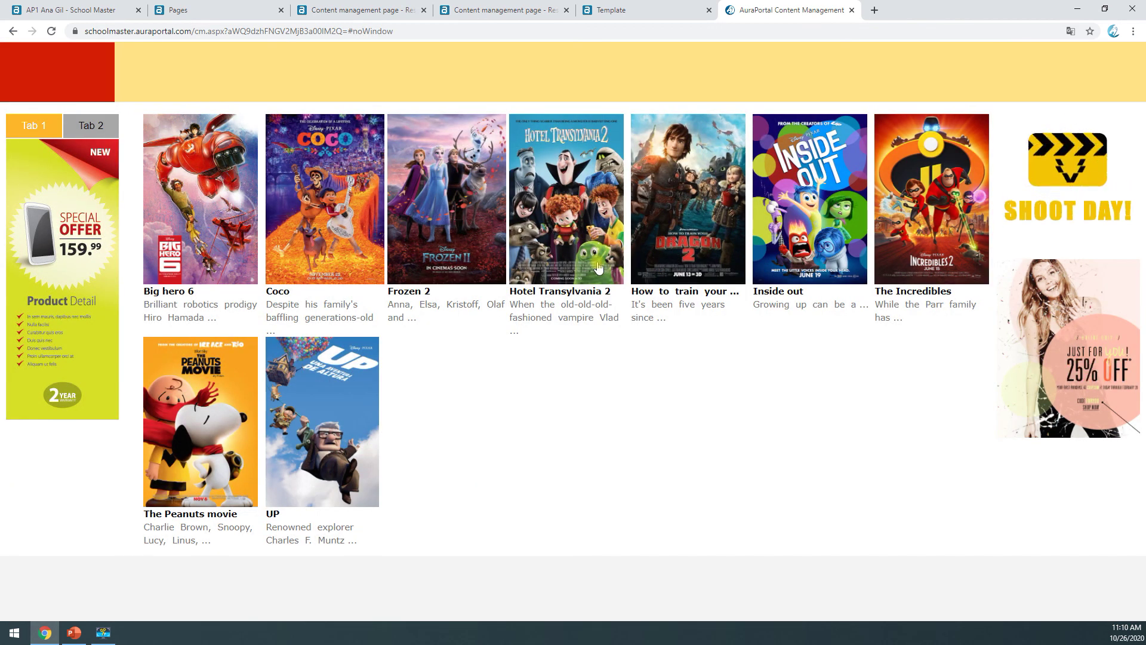
Step: Close the Template editor and the second content management page editor
click(627, 12)
click(709, 10)
click(506, 11)
click(565, 11)
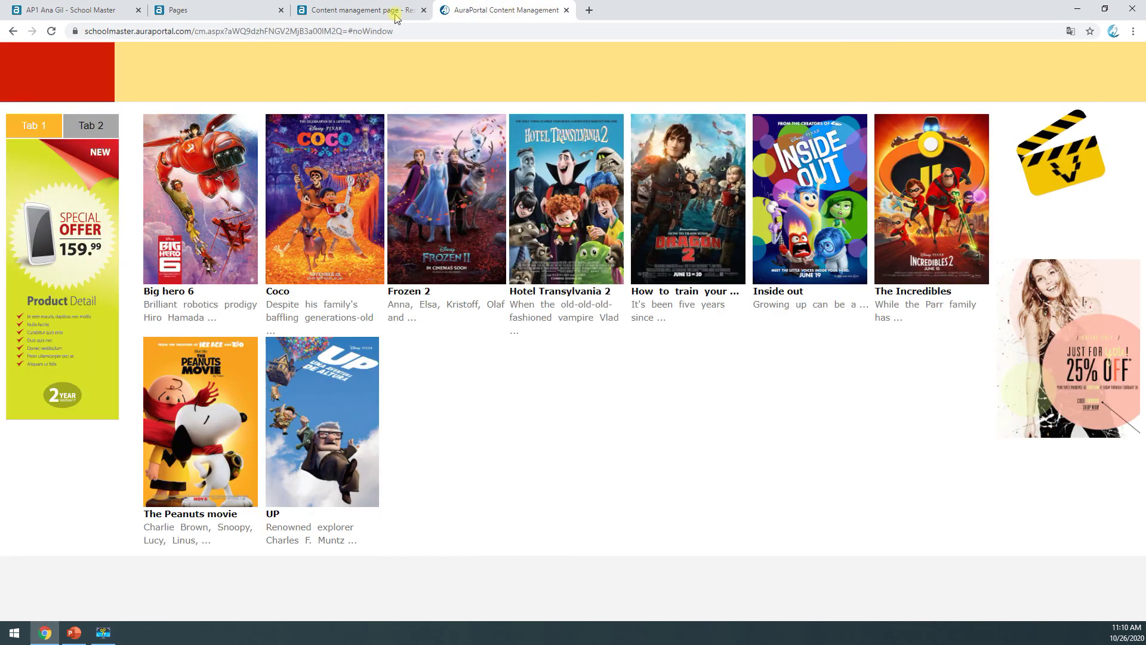
Step: Set DEMO Elements list to open element details in the same browser, and save the list, its publishing space and the DEMO page
click(387, 16)
scroll(282, 523, down, 1)
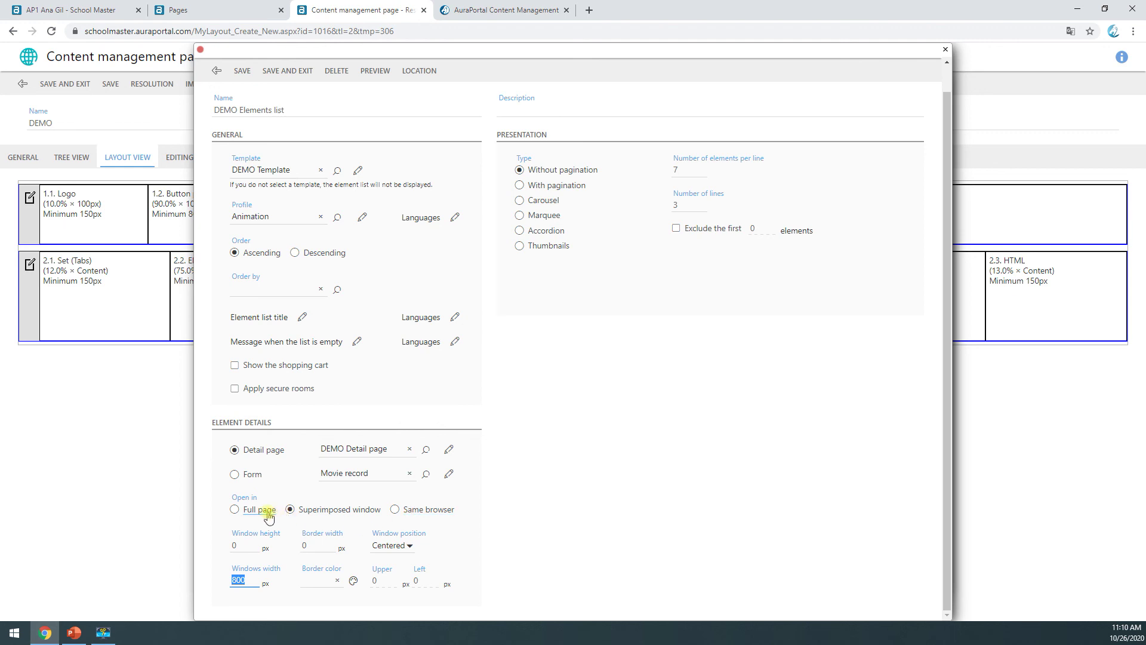
click(396, 511)
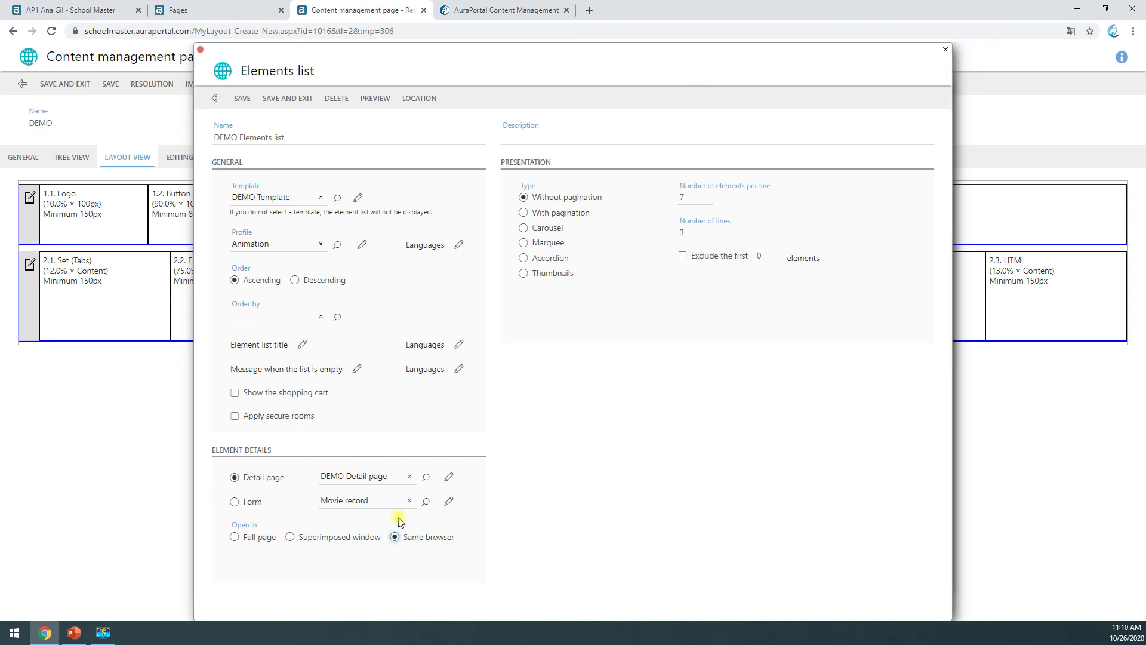
click(281, 99)
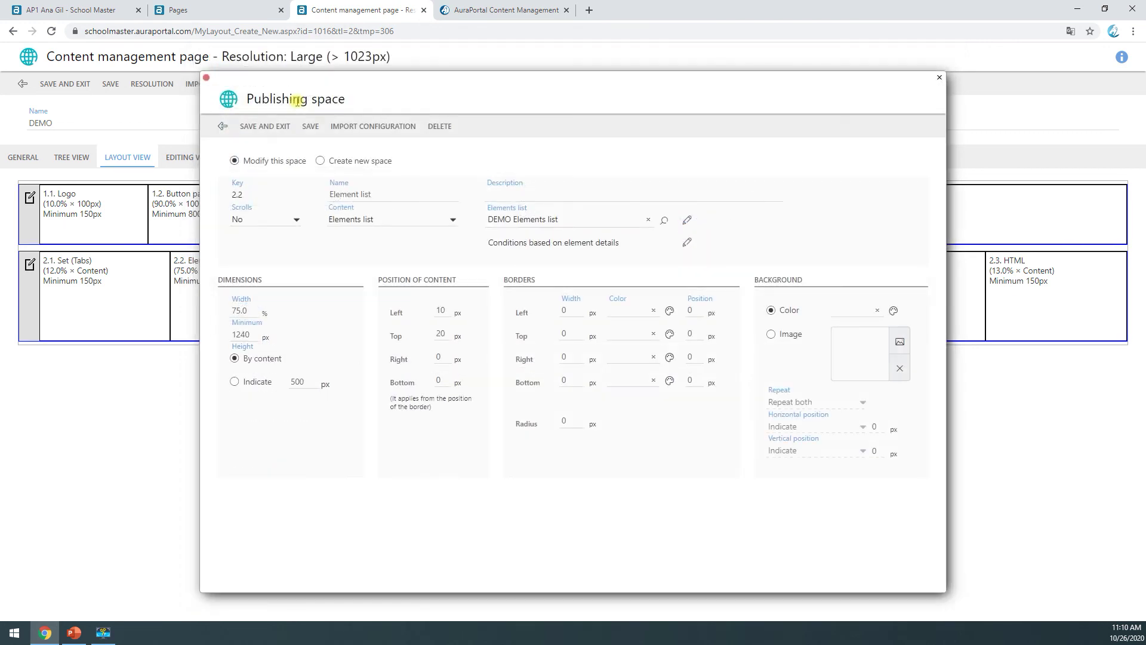
click(268, 121)
click(110, 84)
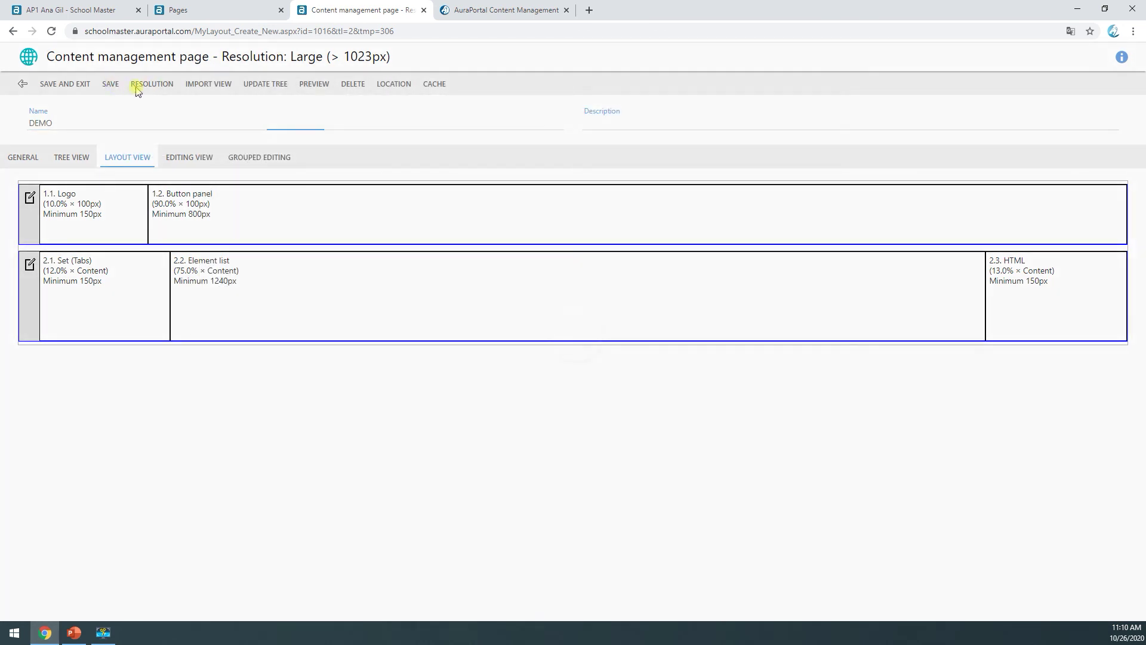
Step: Reload the published page and view the details of Inside out in the same browser
click(480, 10)
click(51, 32)
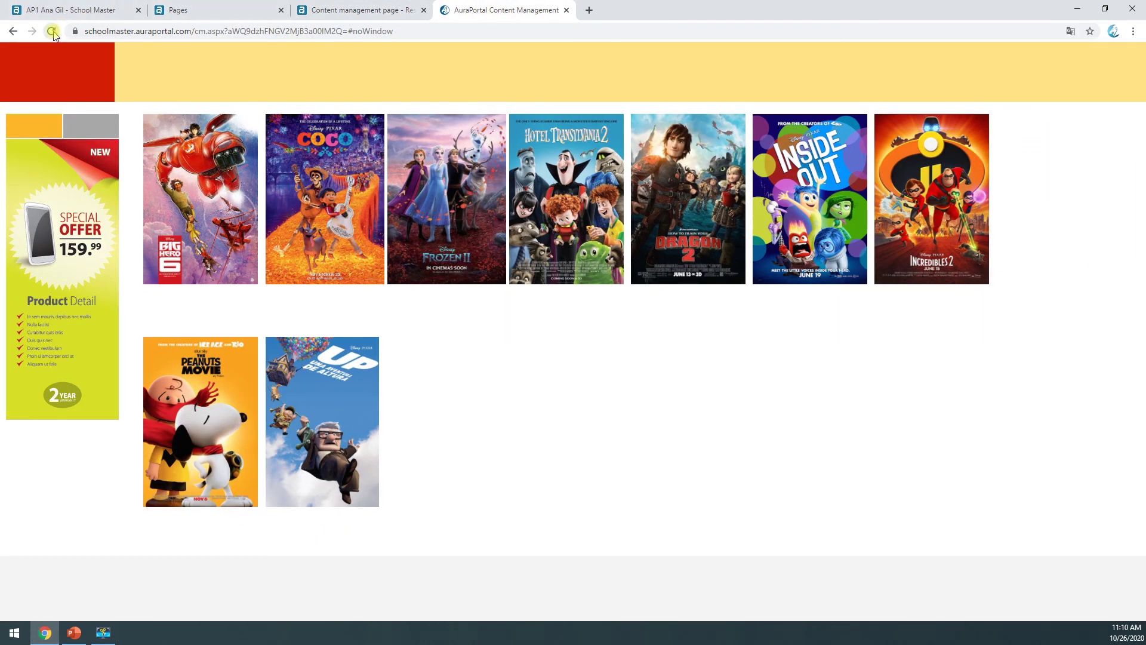
click(807, 230)
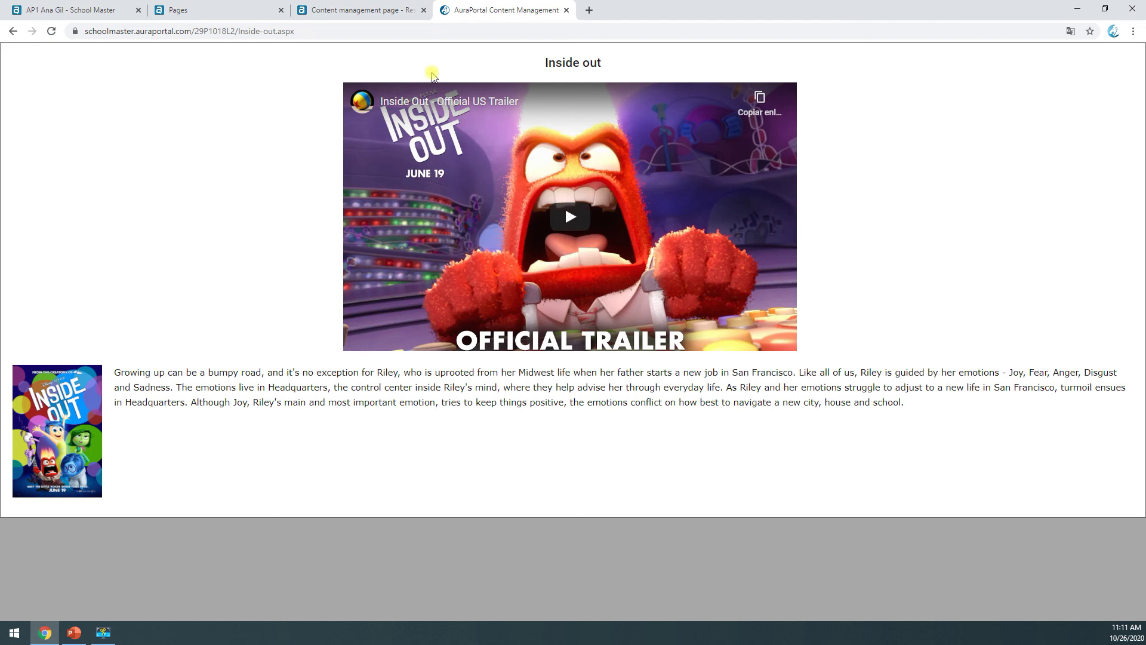
Step: Set DEMO Elements list to open element details in a superimposed window, and save the list and its publishing space
click(394, 10)
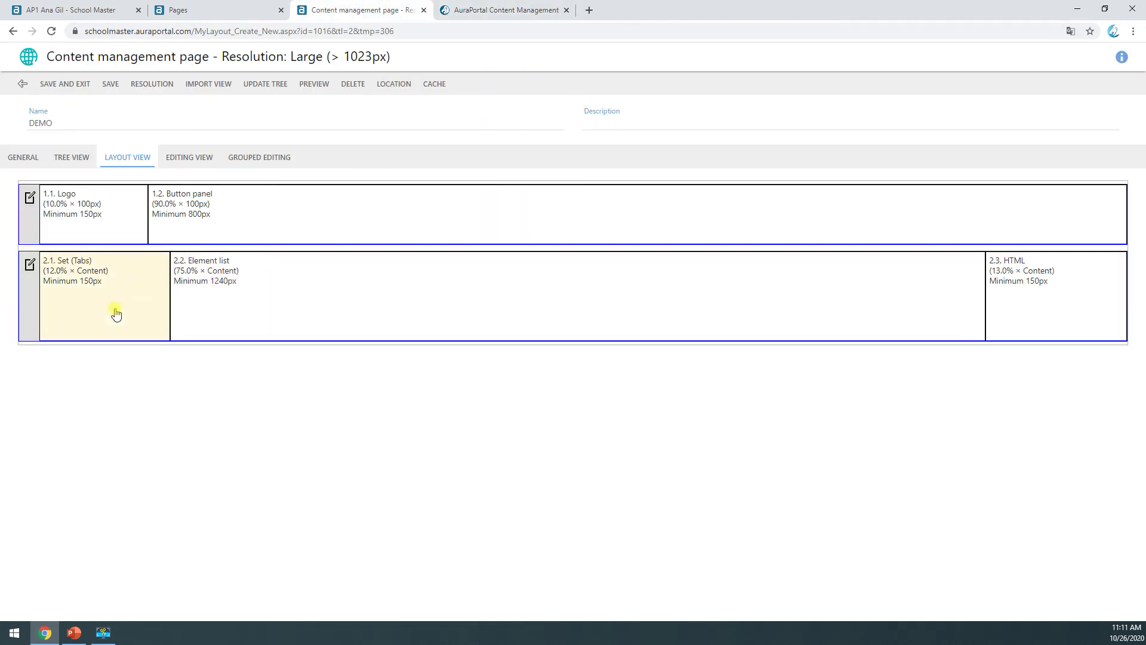
click(216, 320)
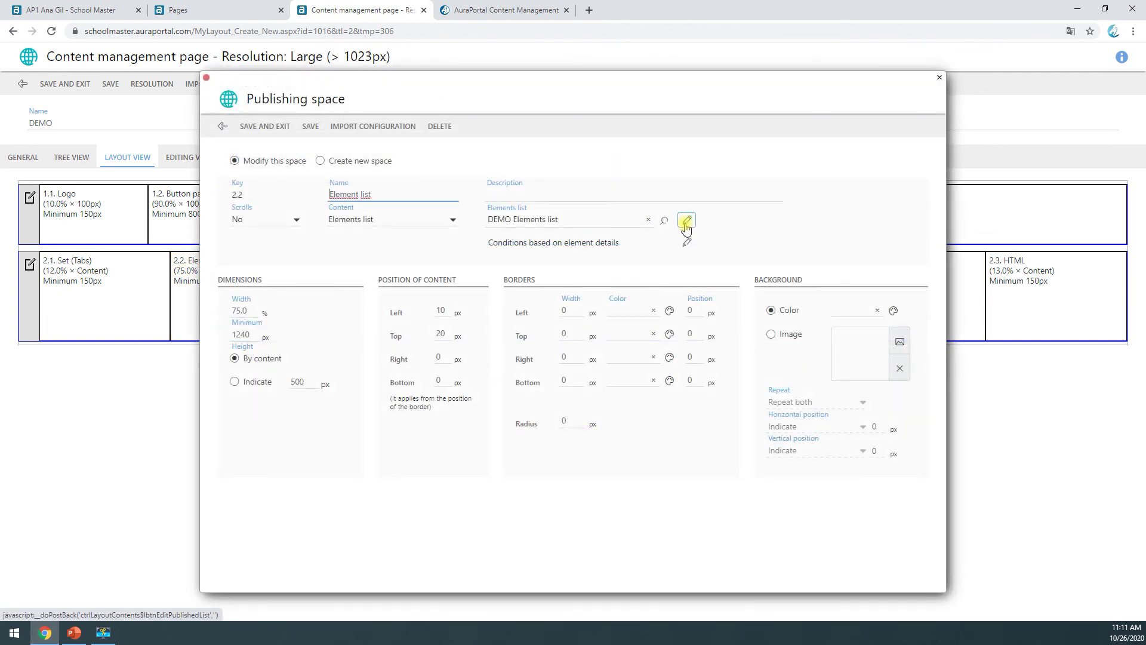
click(685, 222)
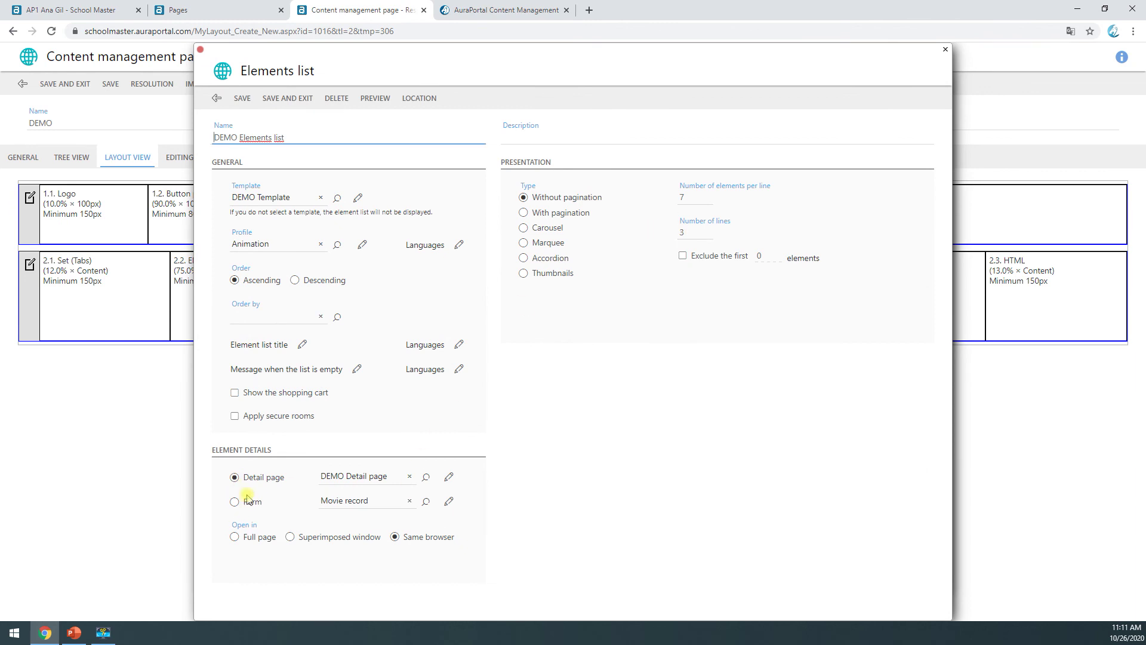
click(302, 539)
scroll(303, 570, down, 1)
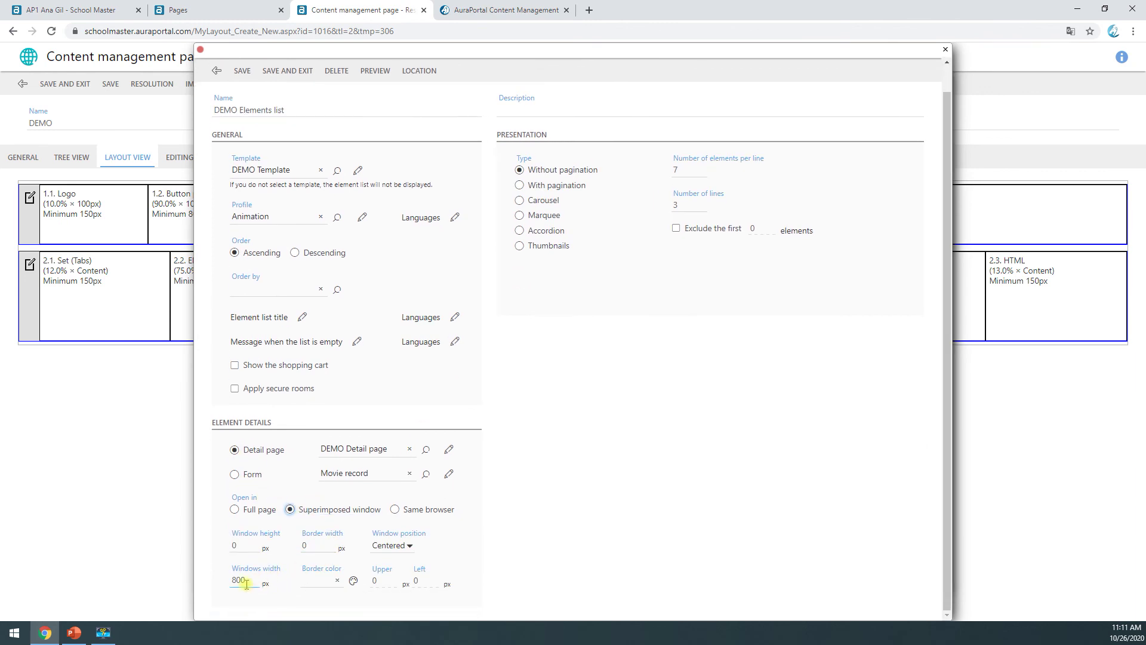
click(276, 73)
click(266, 125)
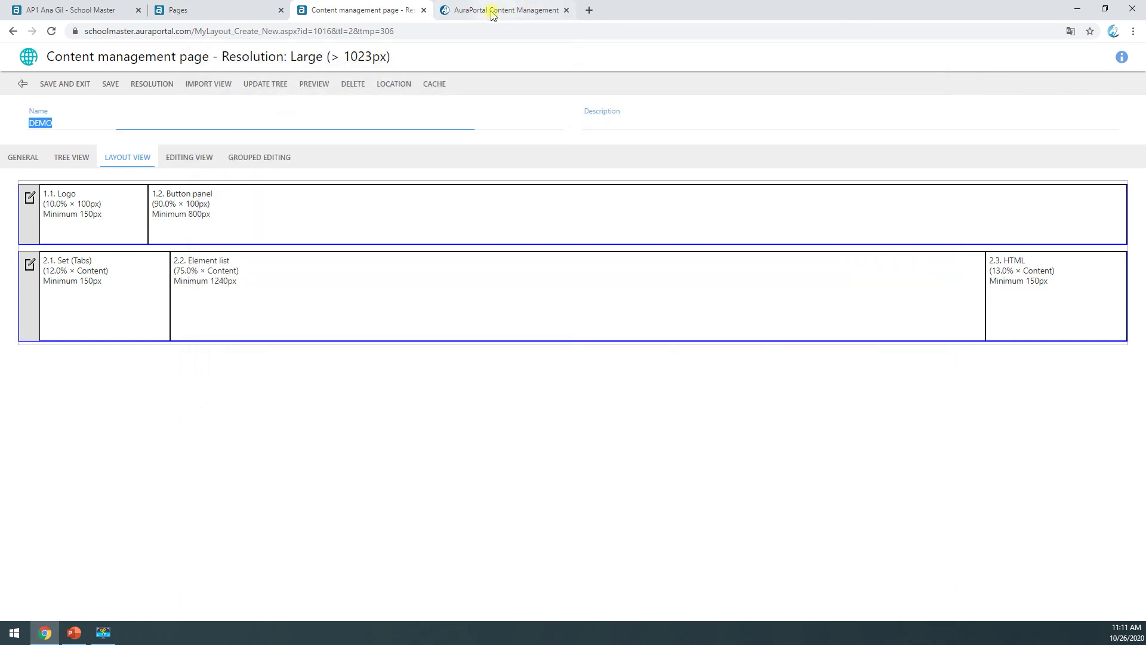
Step: Return to the published movie list, check how Frozen 2's details open, and go back to the list
click(502, 11)
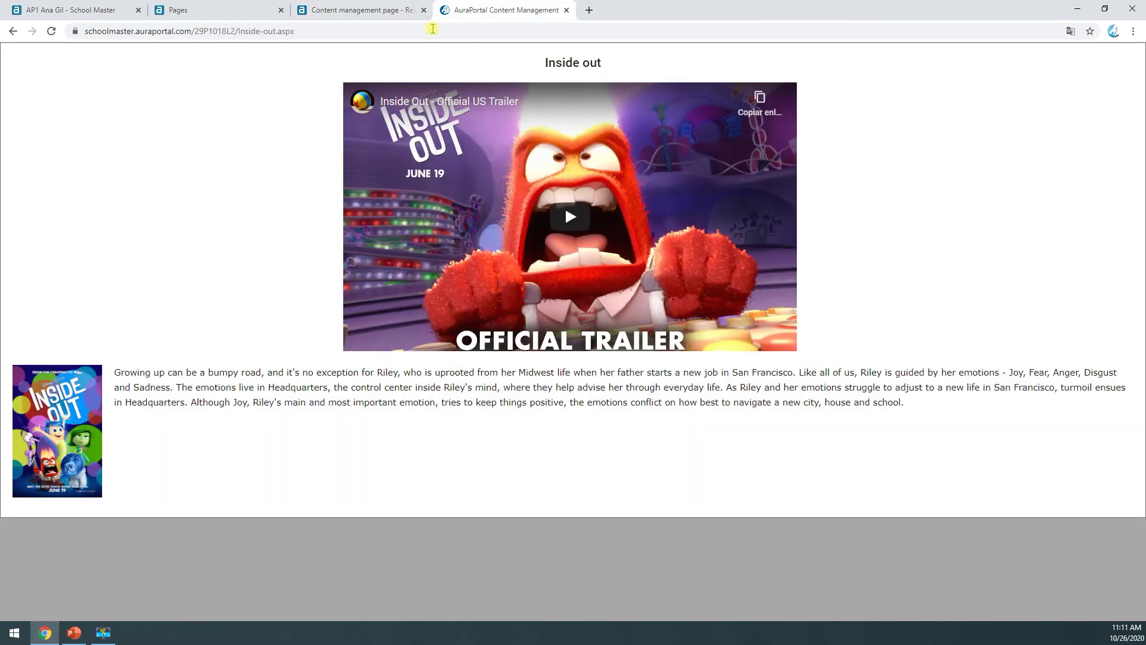
click(13, 31)
click(434, 240)
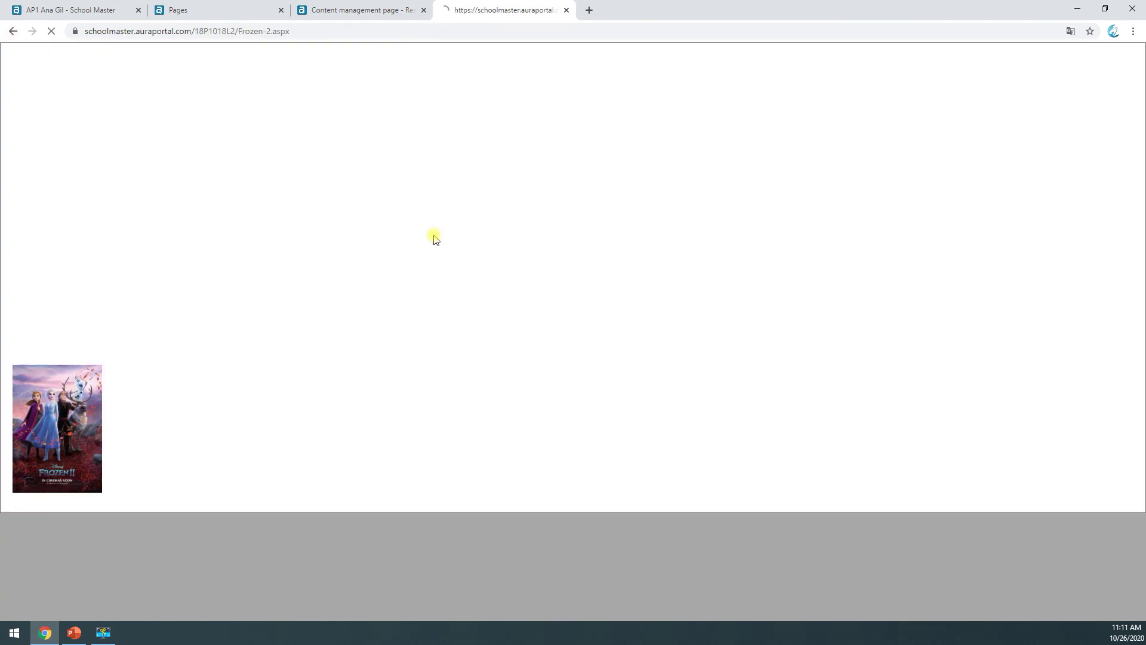
click(11, 32)
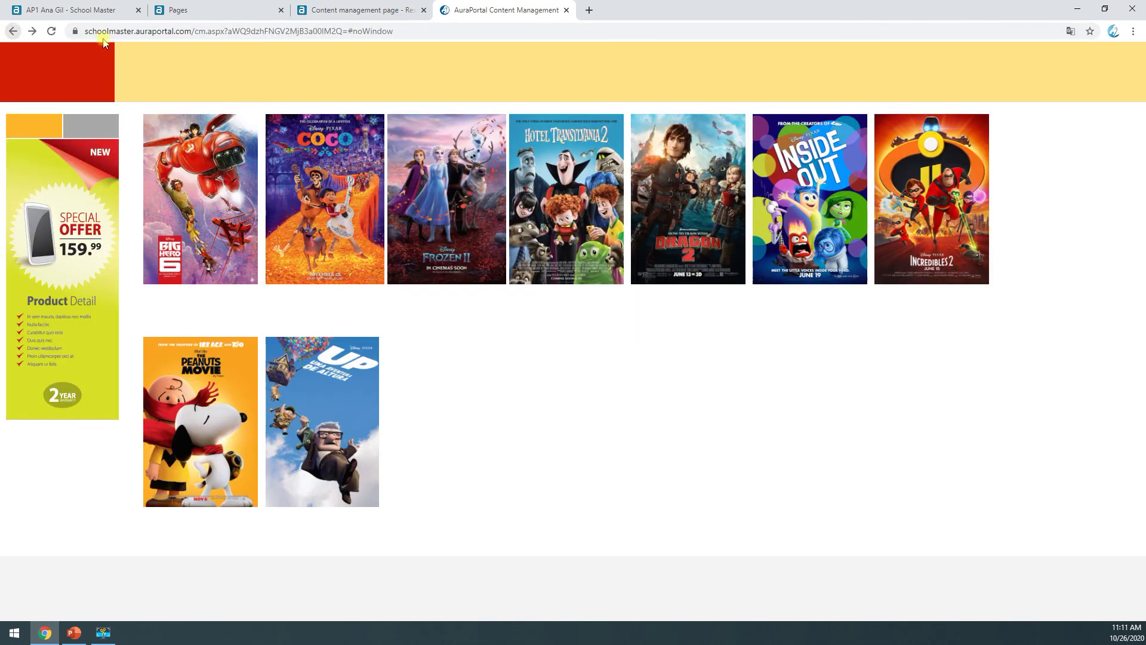
Step: Save the DEMO page and check Coco's detail window on the reloaded published page
click(335, 10)
click(111, 84)
click(524, 9)
click(52, 32)
click(301, 224)
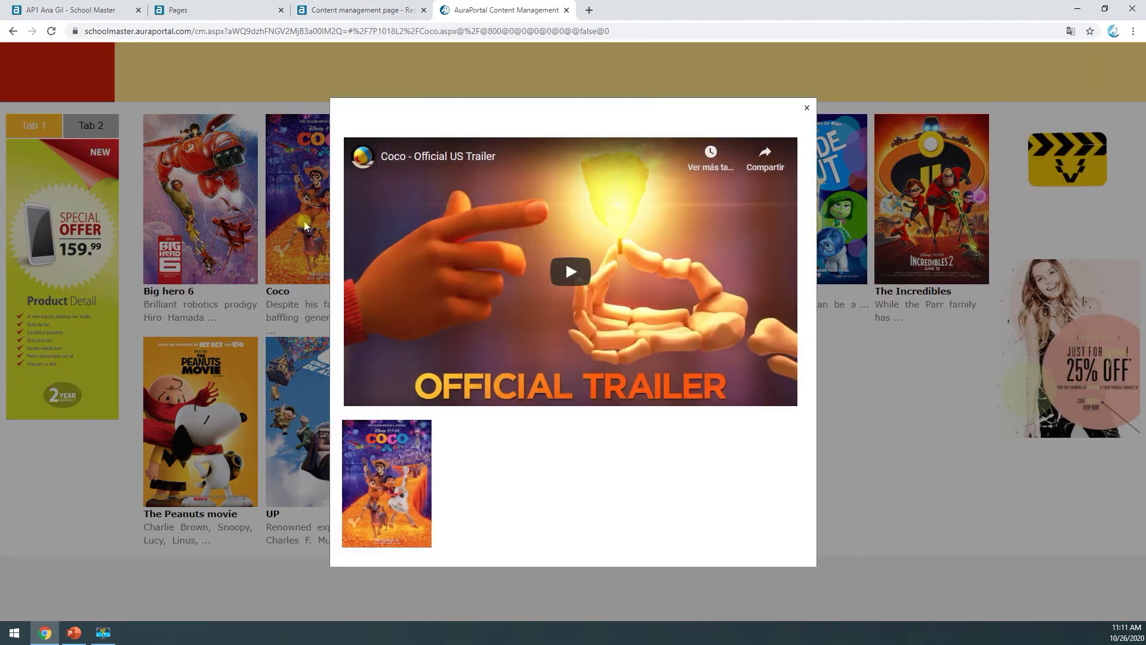